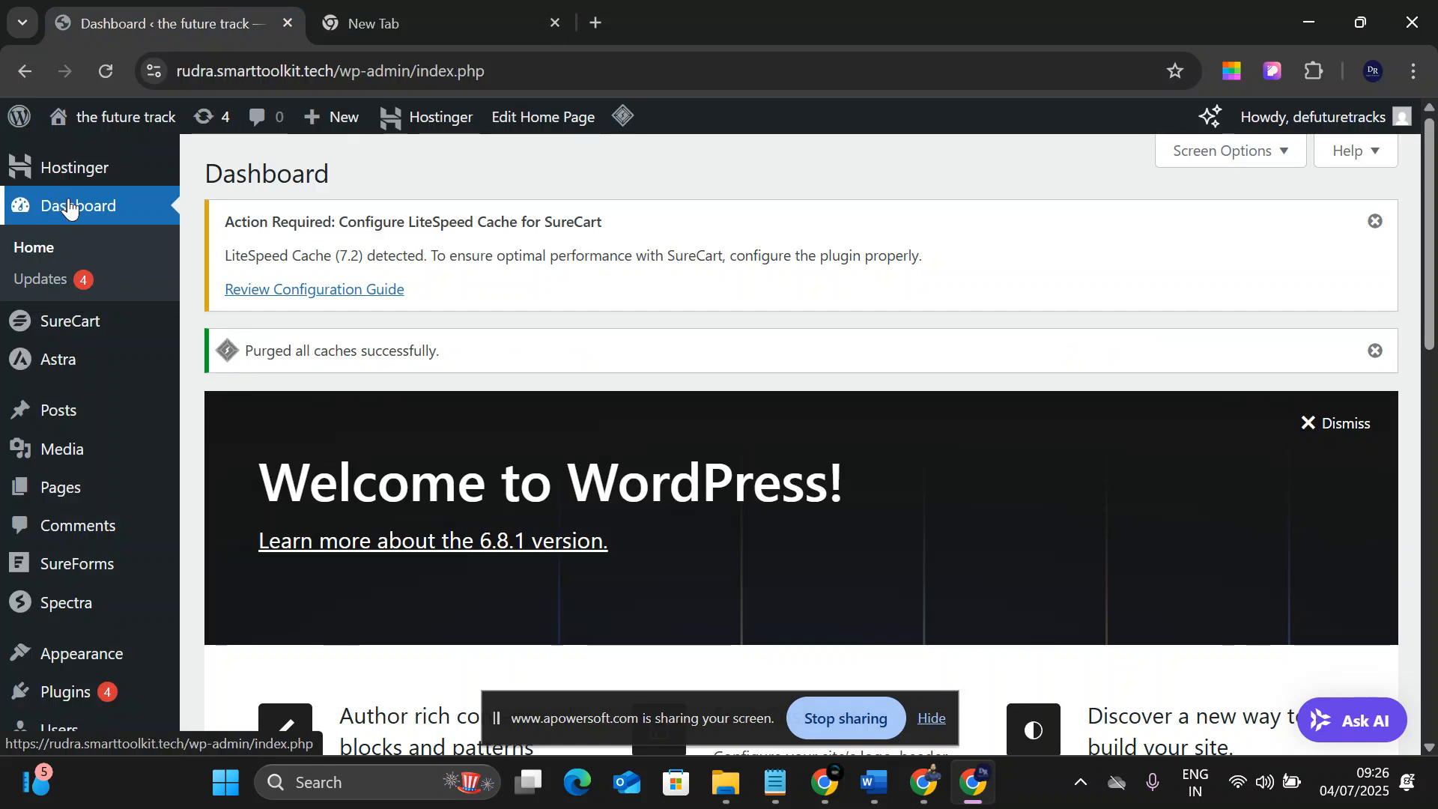
Open the installed themes and delete the Twenty Twenty-Five theme from the site.
scroll(105, 584, down, 3)
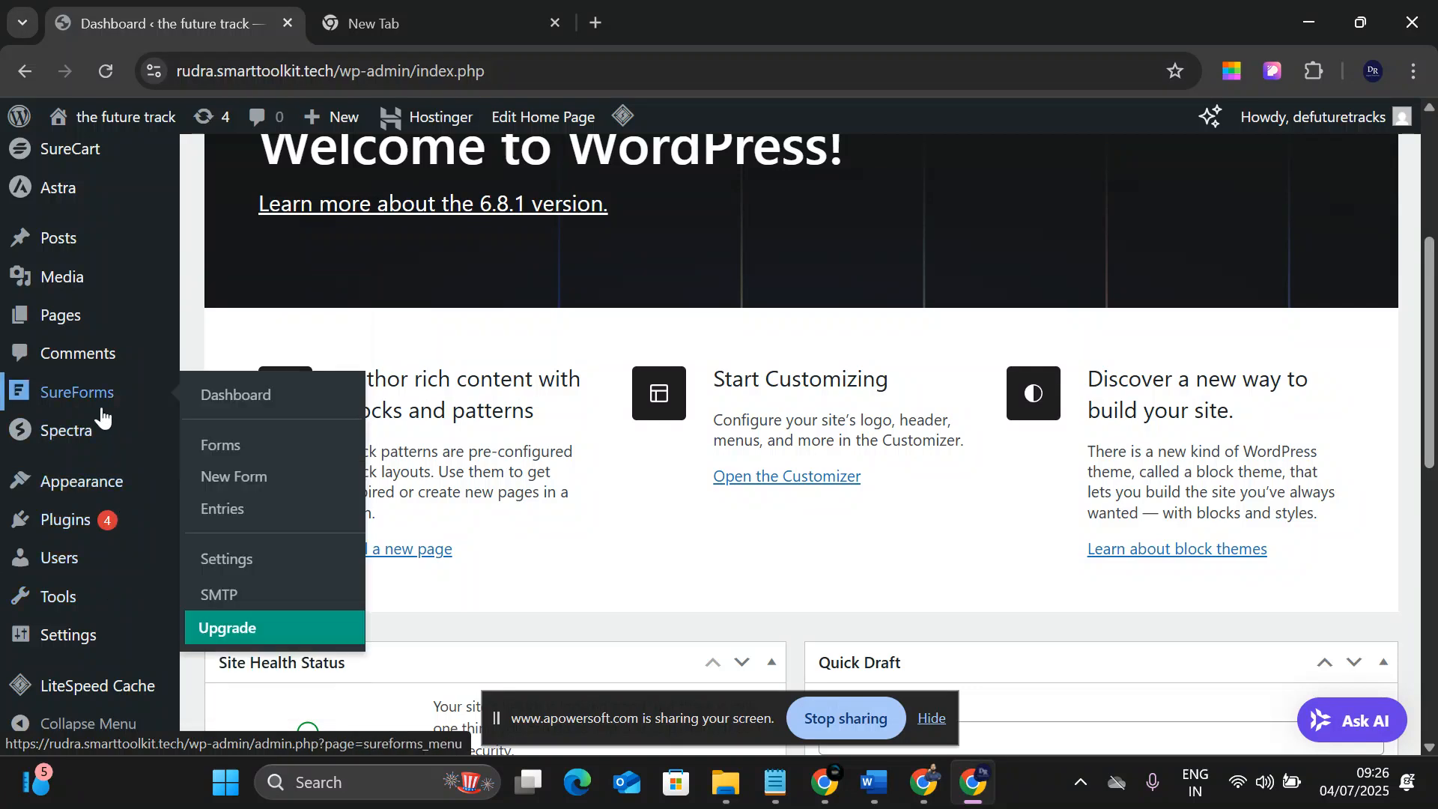
mouse_move(96, 505)
click(208, 483)
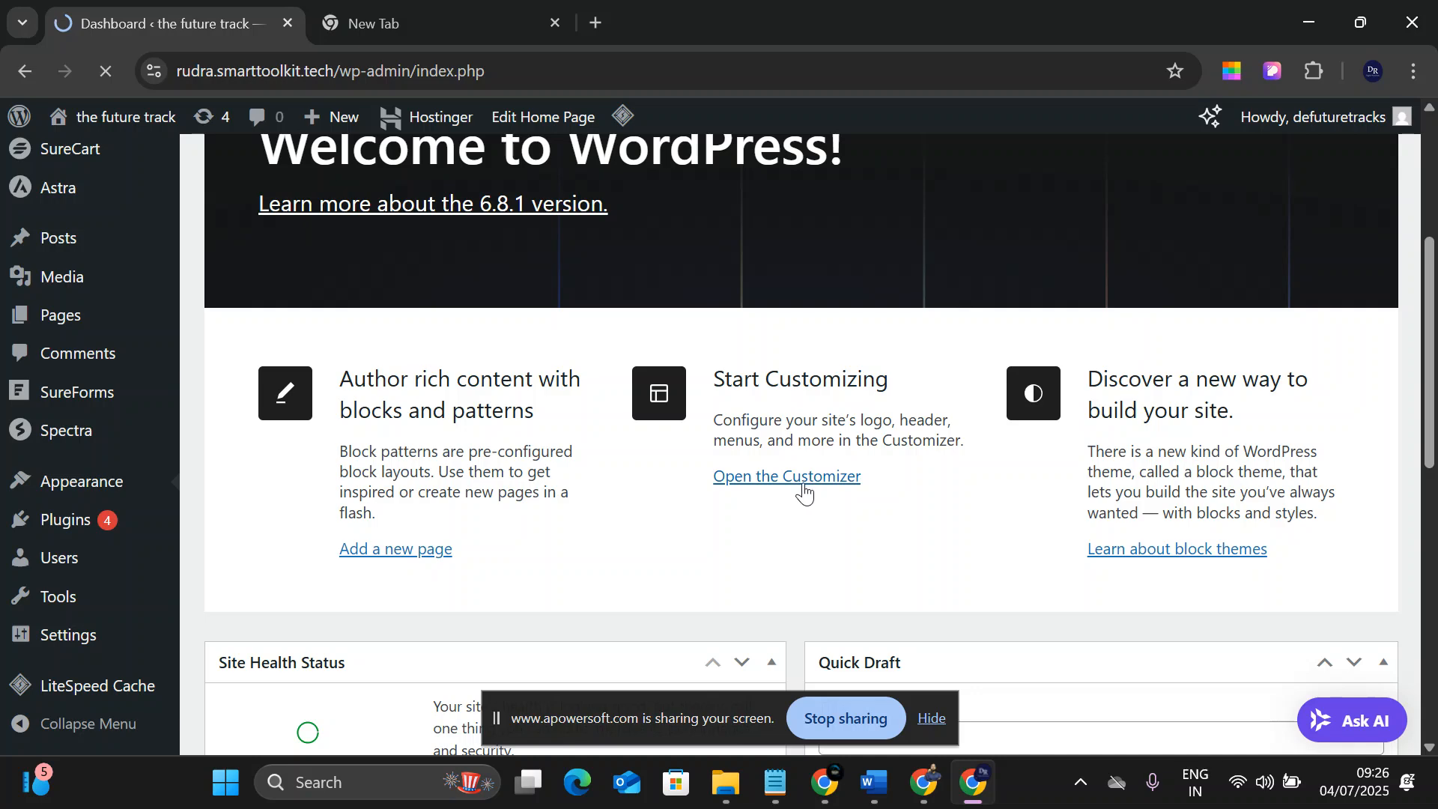
scroll(620, 289, down, 3)
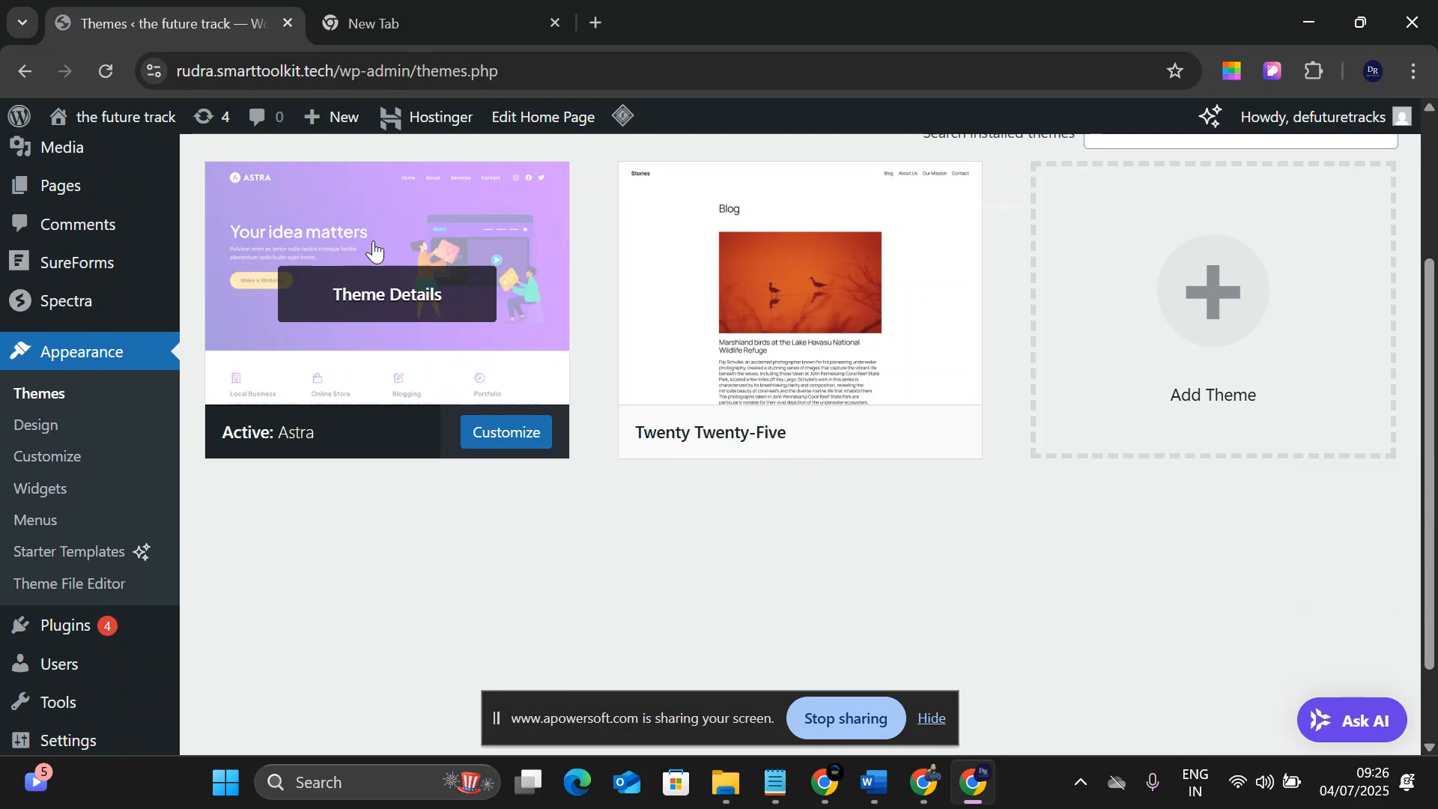
click(807, 215)
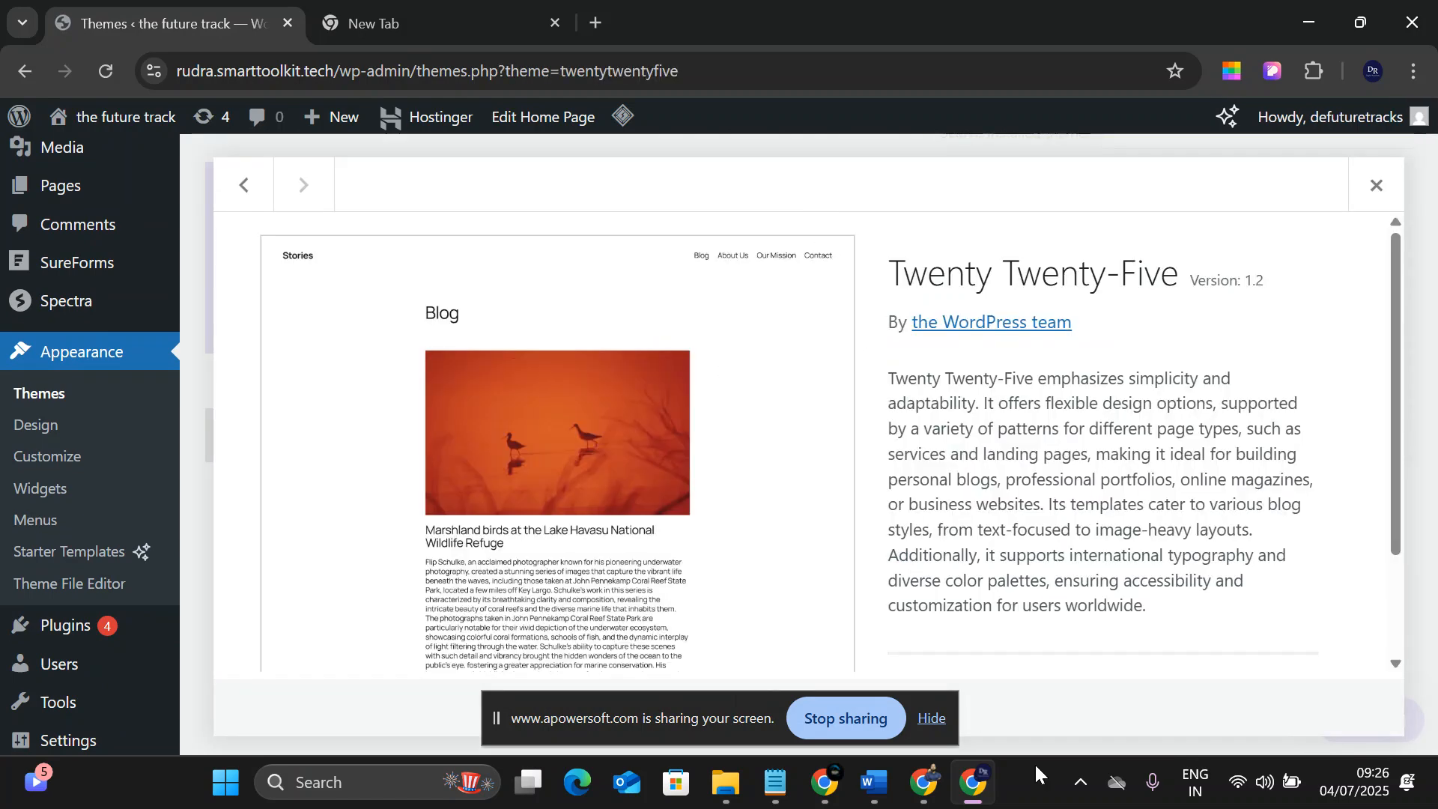
click(932, 718)
scroll(905, 654, down, 2)
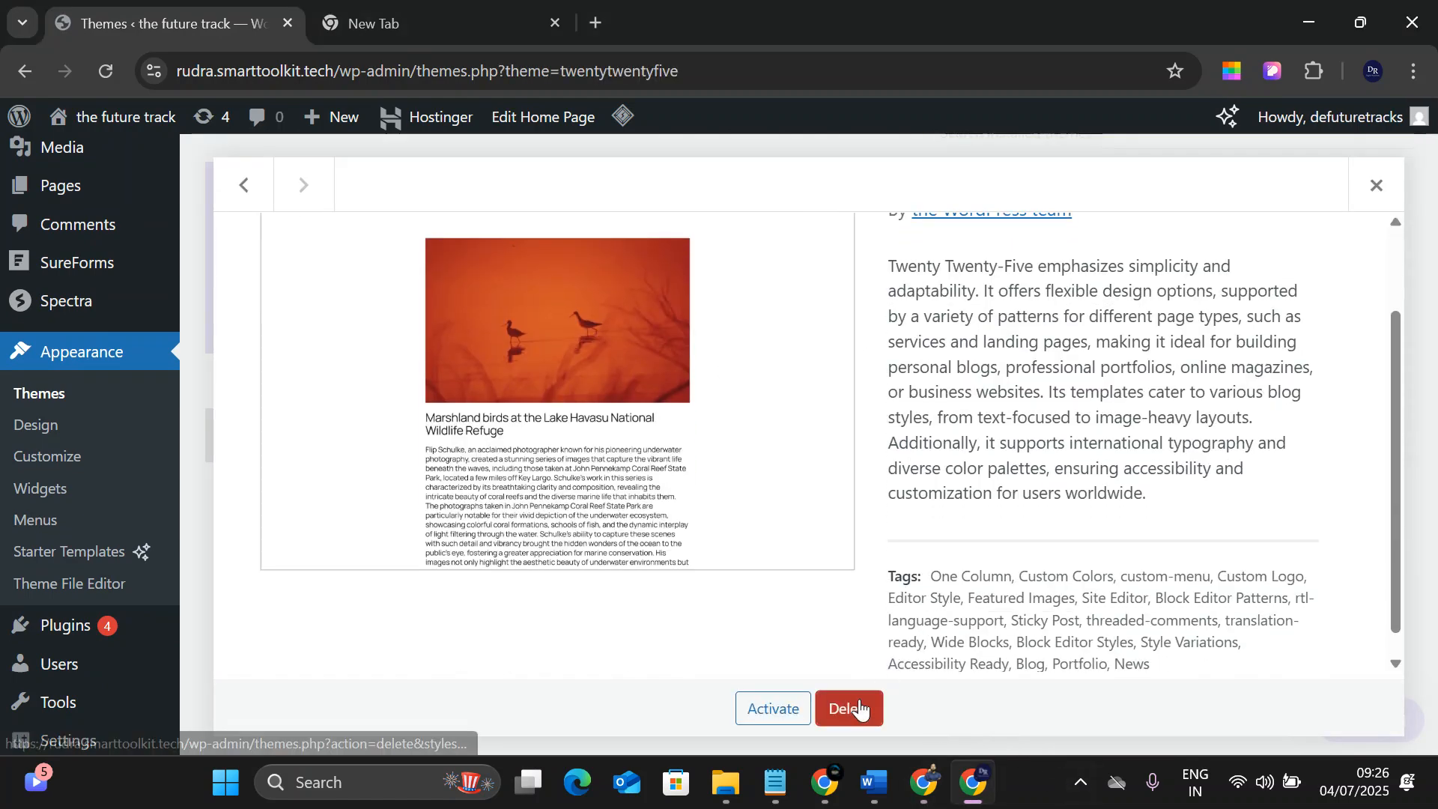
click(850, 707)
click(818, 263)
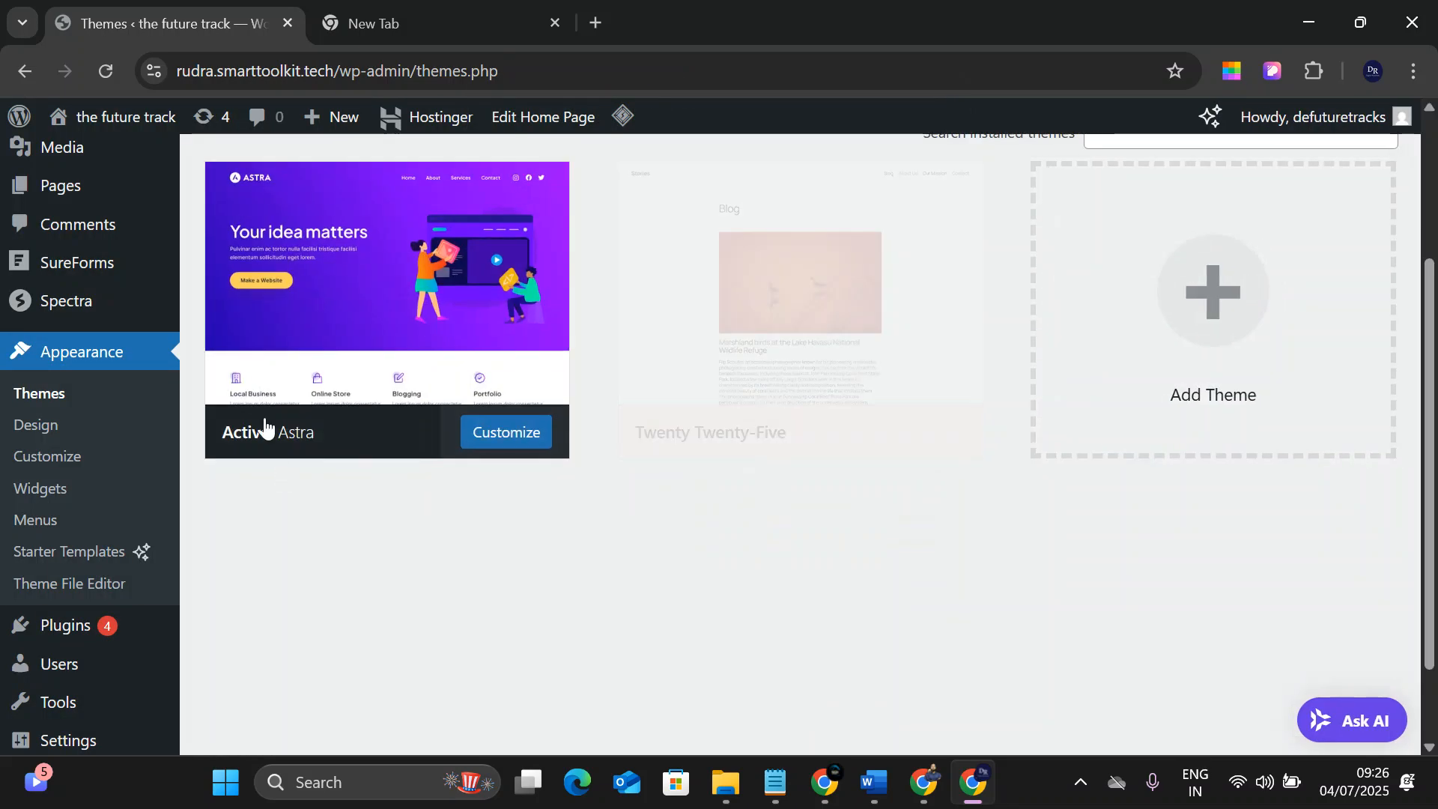
Open the installed plugins page and look through the full list of plugins.
scroll(111, 444, down, 4)
click(247, 315)
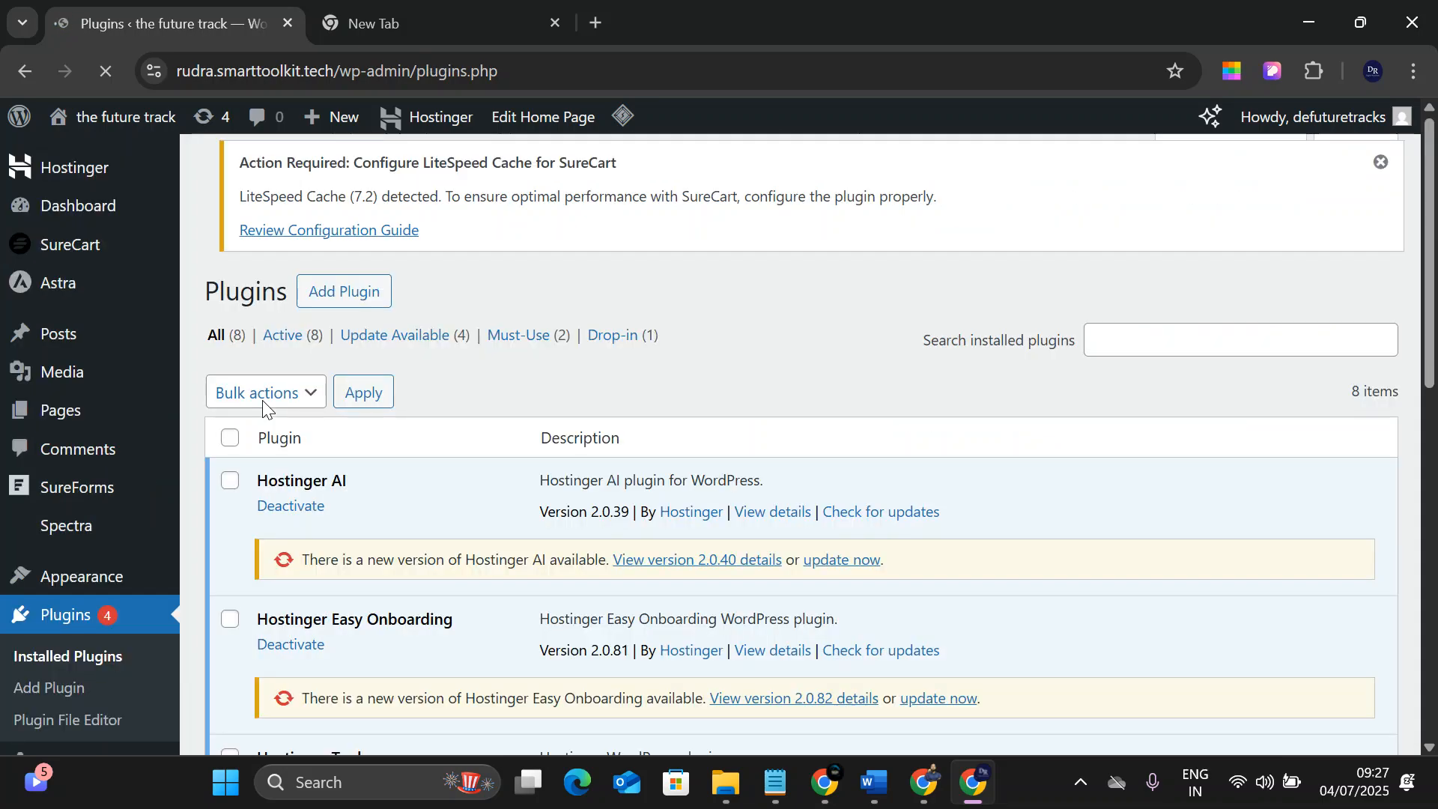
scroll(388, 415, down, 10)
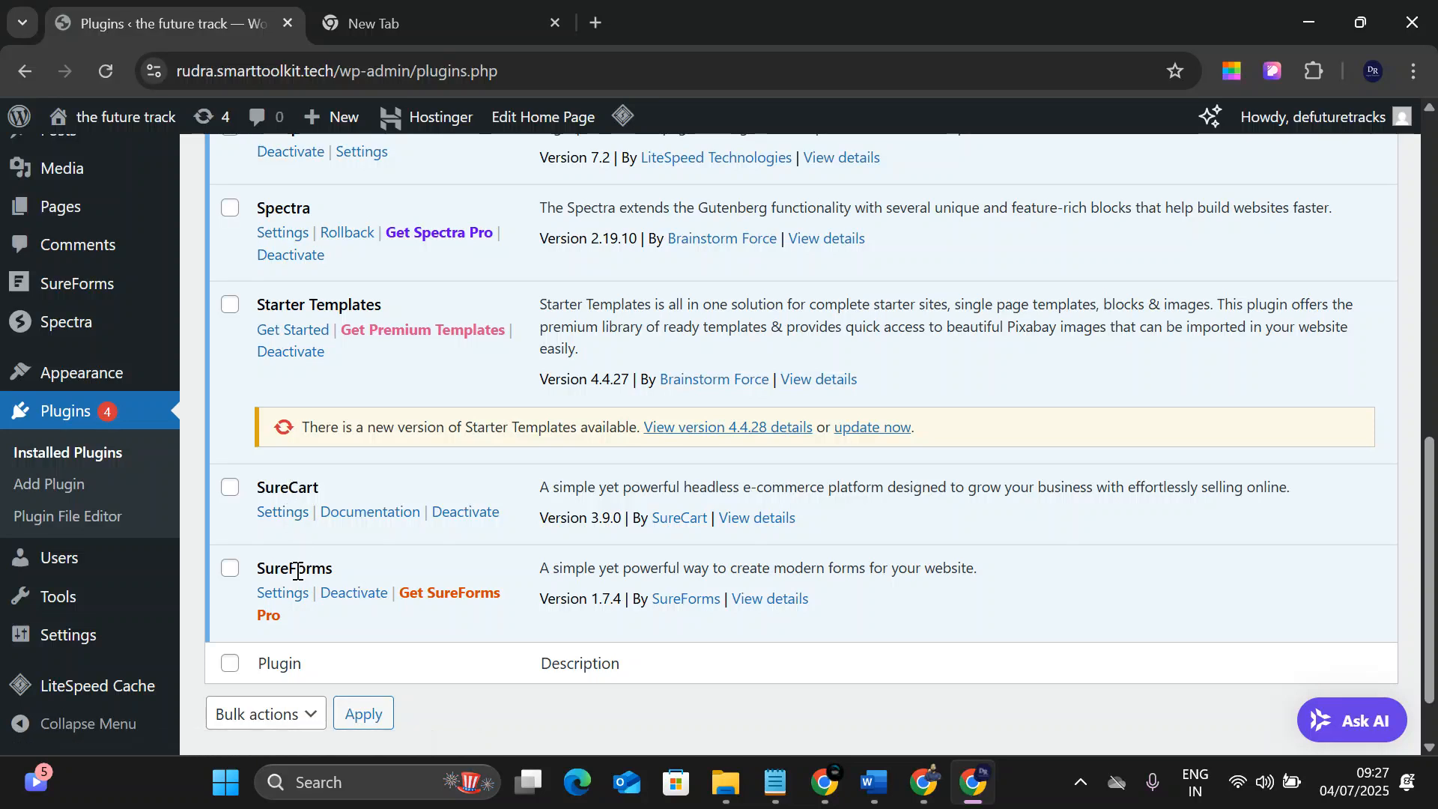
scroll(297, 571, up, 1)
scroll(298, 571, up, 2)
scroll(304, 311, up, 3)
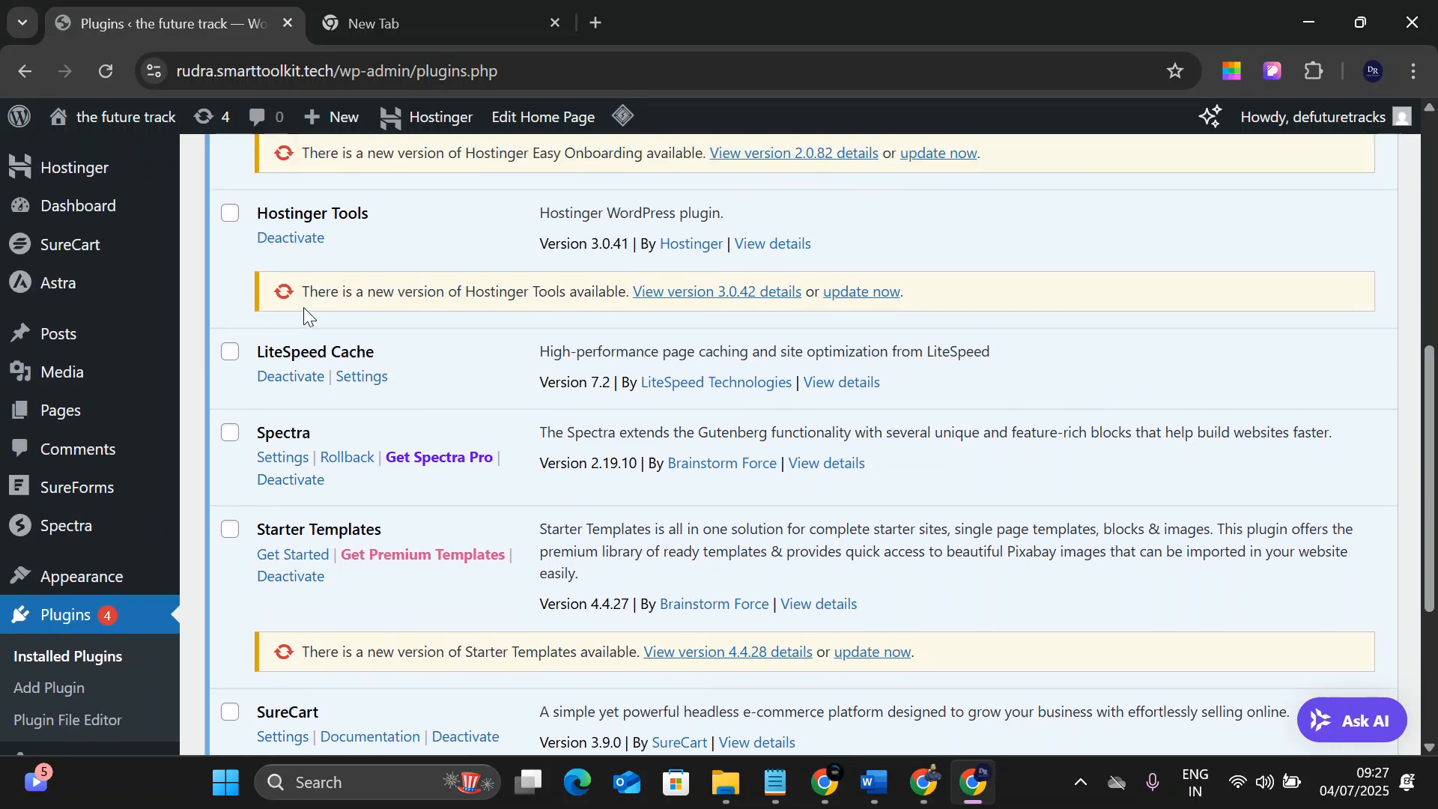
scroll(308, 245, up, 5)
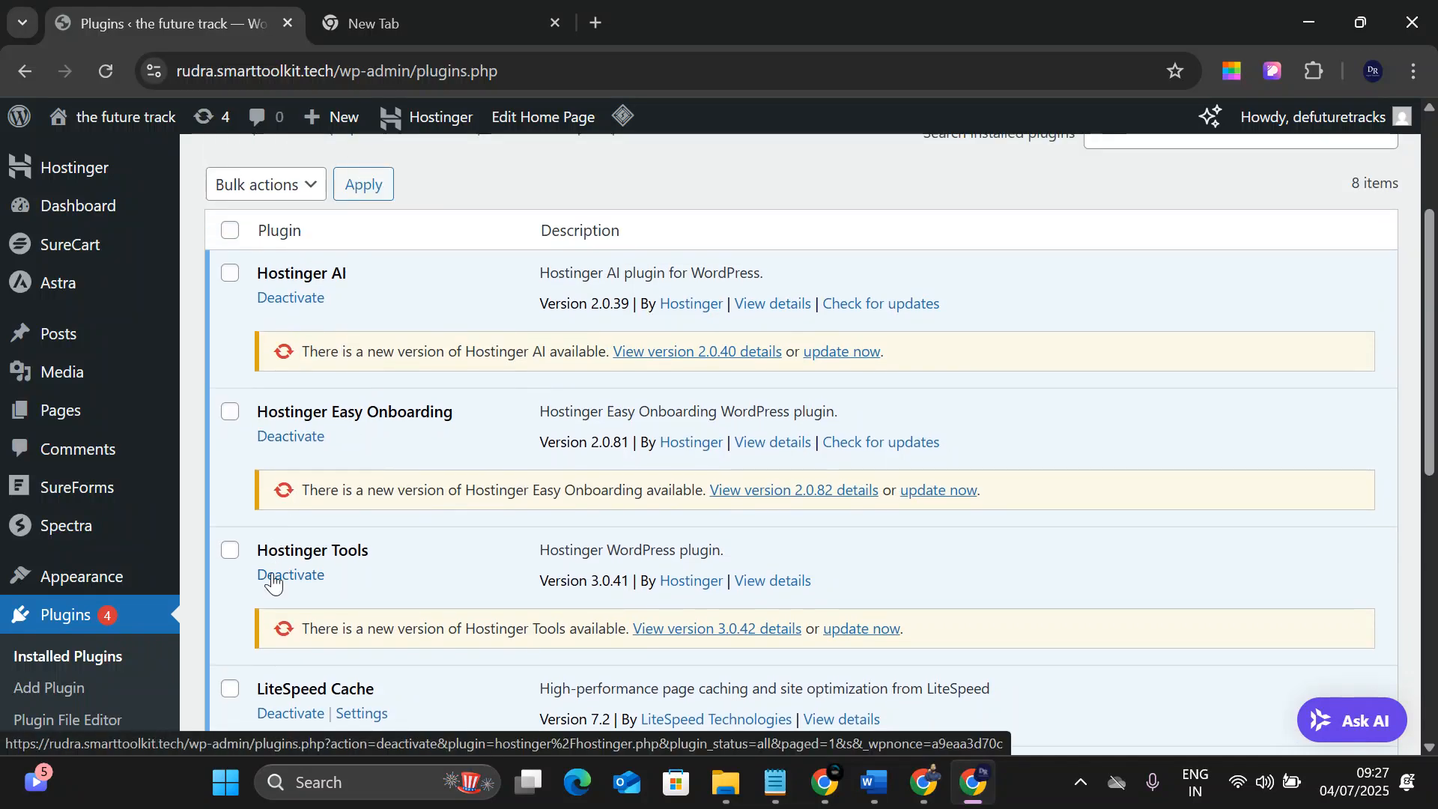
Launch Notepad with a blank document and maximize its window.
key(super+r)
text(notepad)
key(Return)
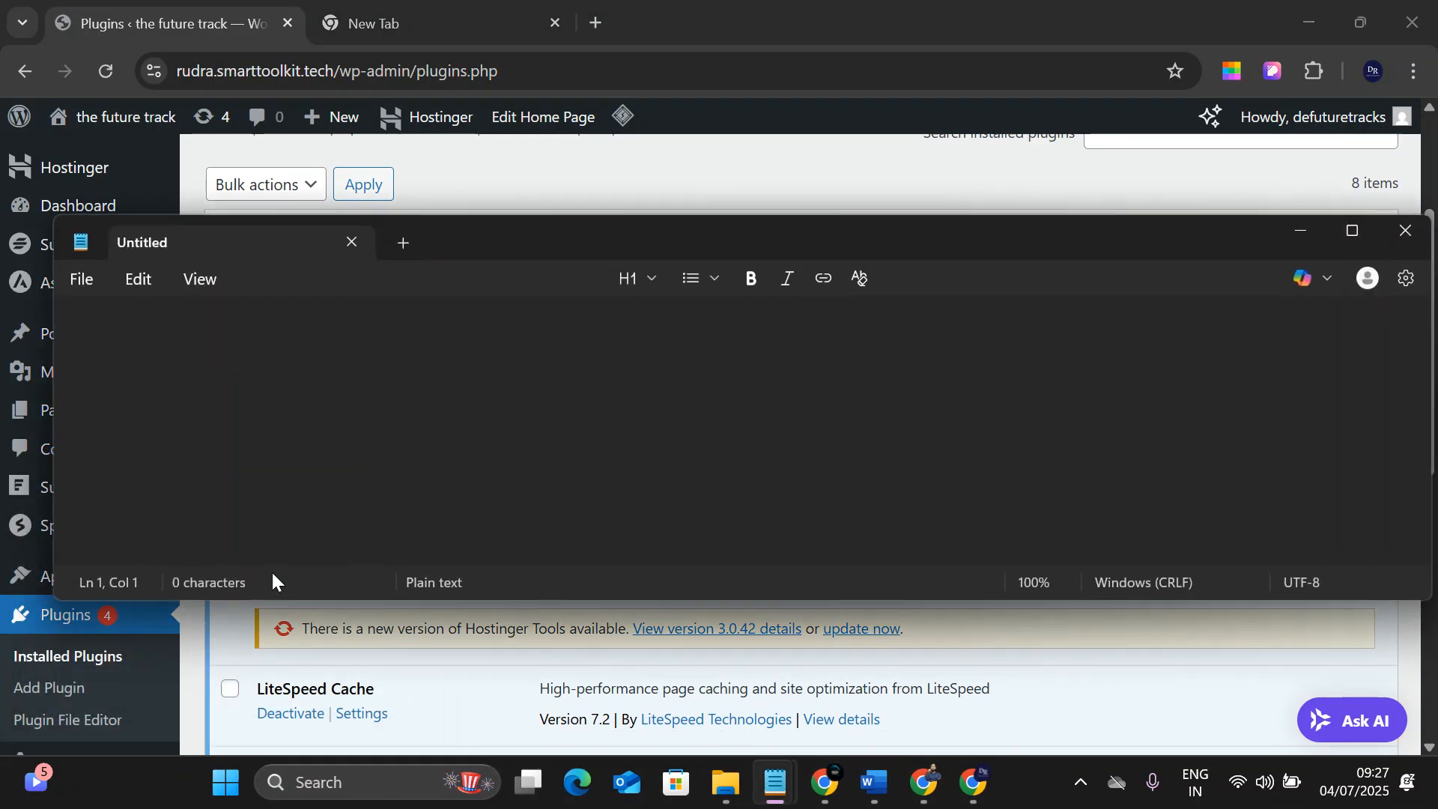
key(alt+space)
key(Down)
key(Down)
key(Down)
key(Return)
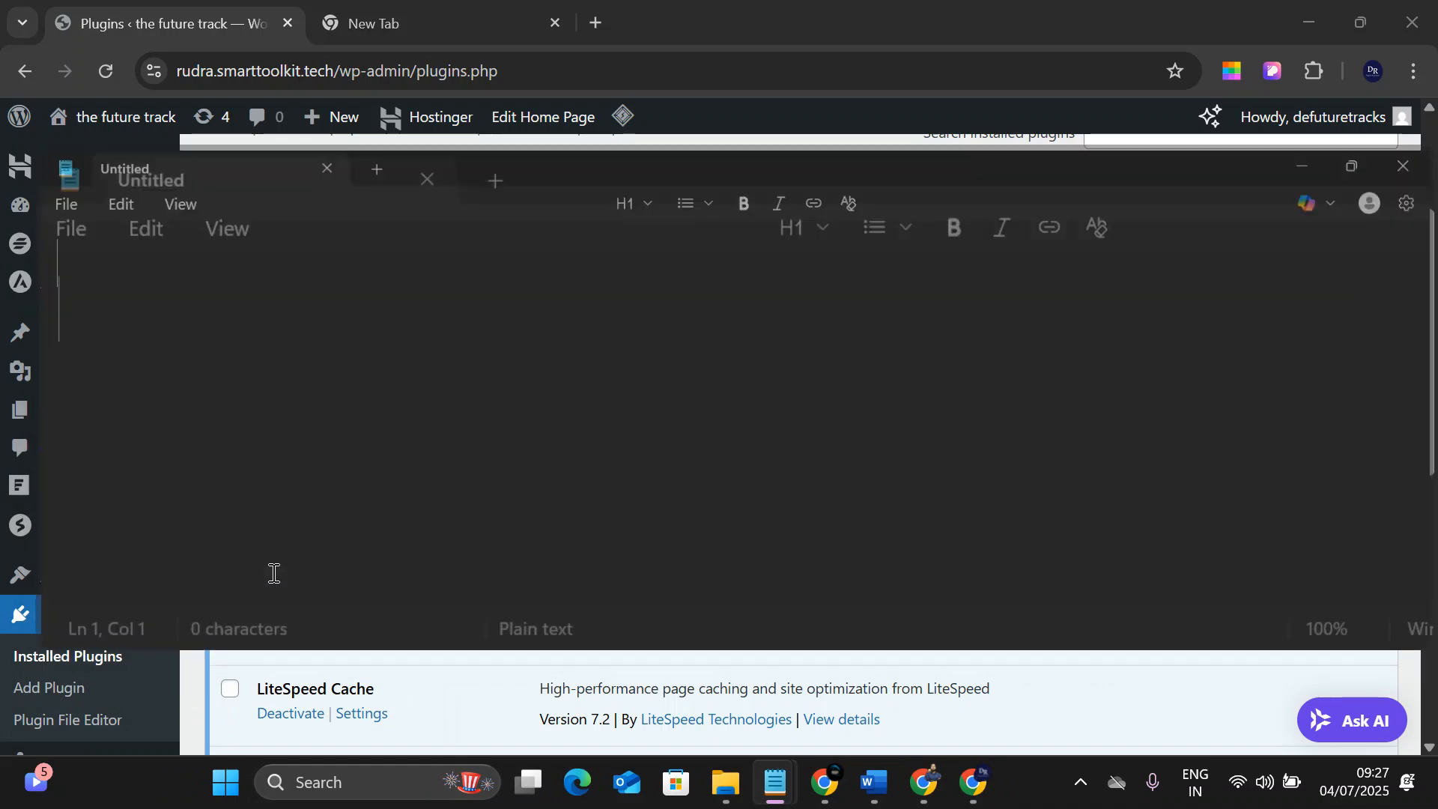
Write "theme (ocean astra)" as the first line of the blank note.
text(theme )
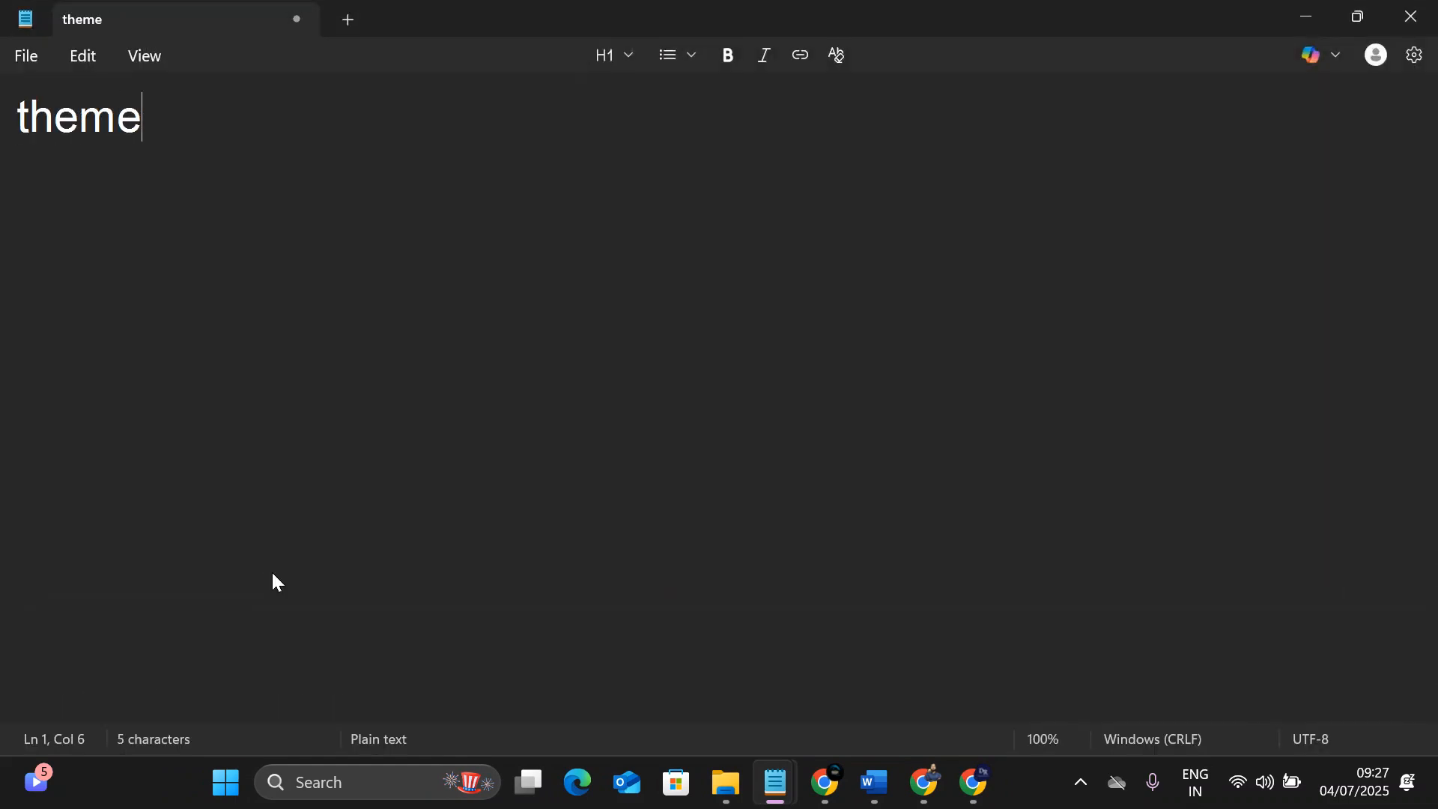
text(()
key(BackSpace)
key(Return)
key(BackSpace)
text((ocean asta)
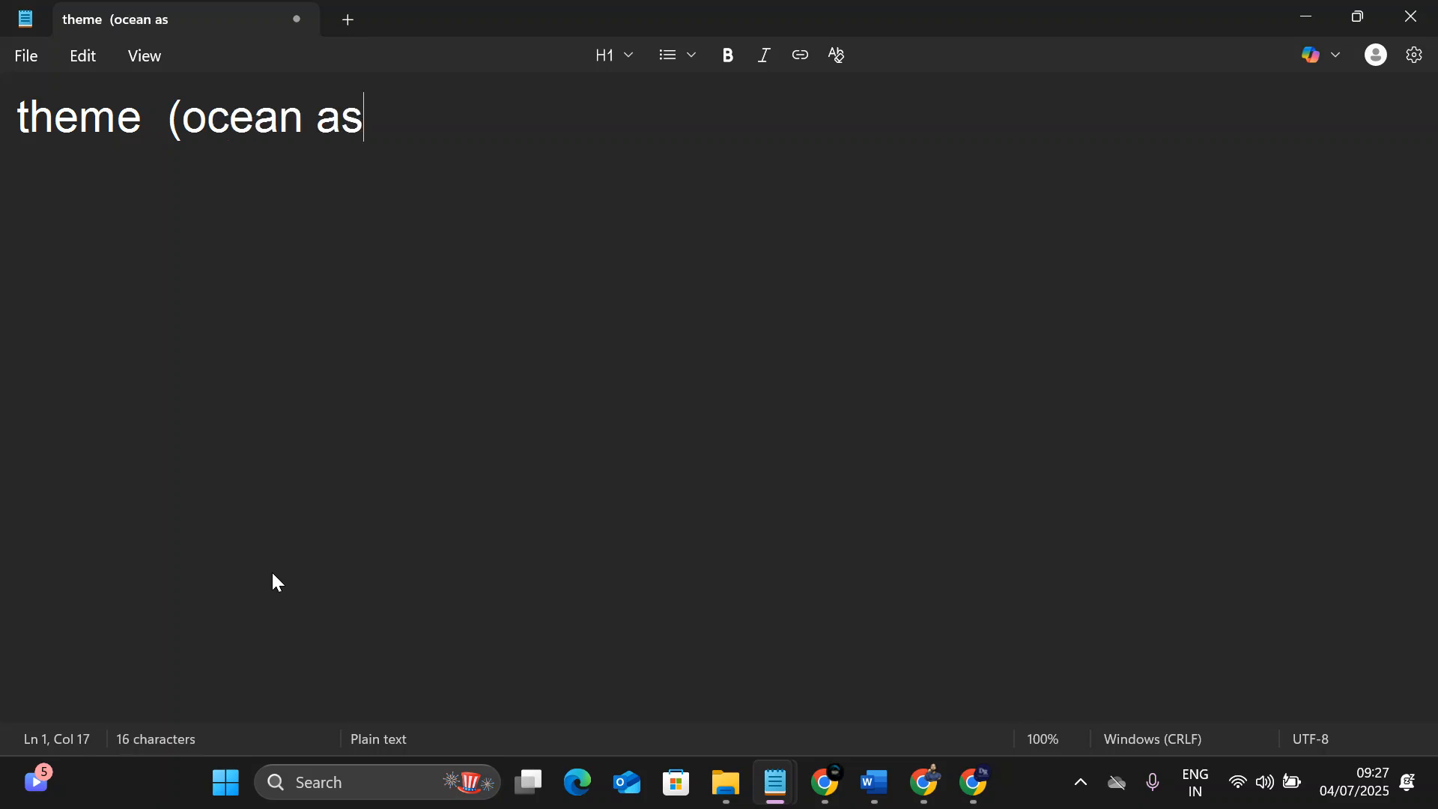
key(BackSpace)
key(BackSpace)
text(tra)
key(Return)
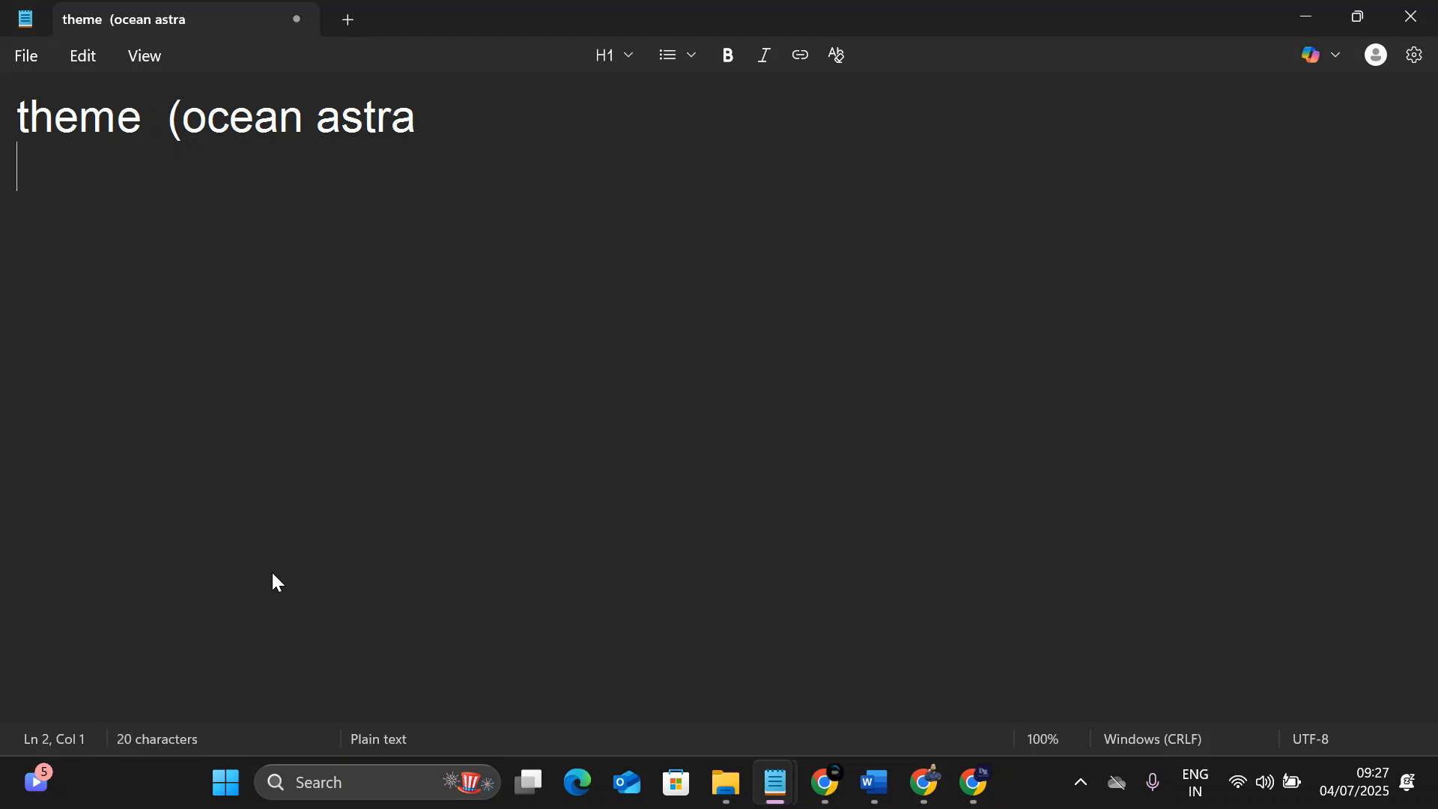
key(BackSpace)
text())
Add the lines "plugin" and "anti spam" below the theme line.
key(Return)
text(lu)
key(BackSpace)
key(BackSpace)
text(plugin)
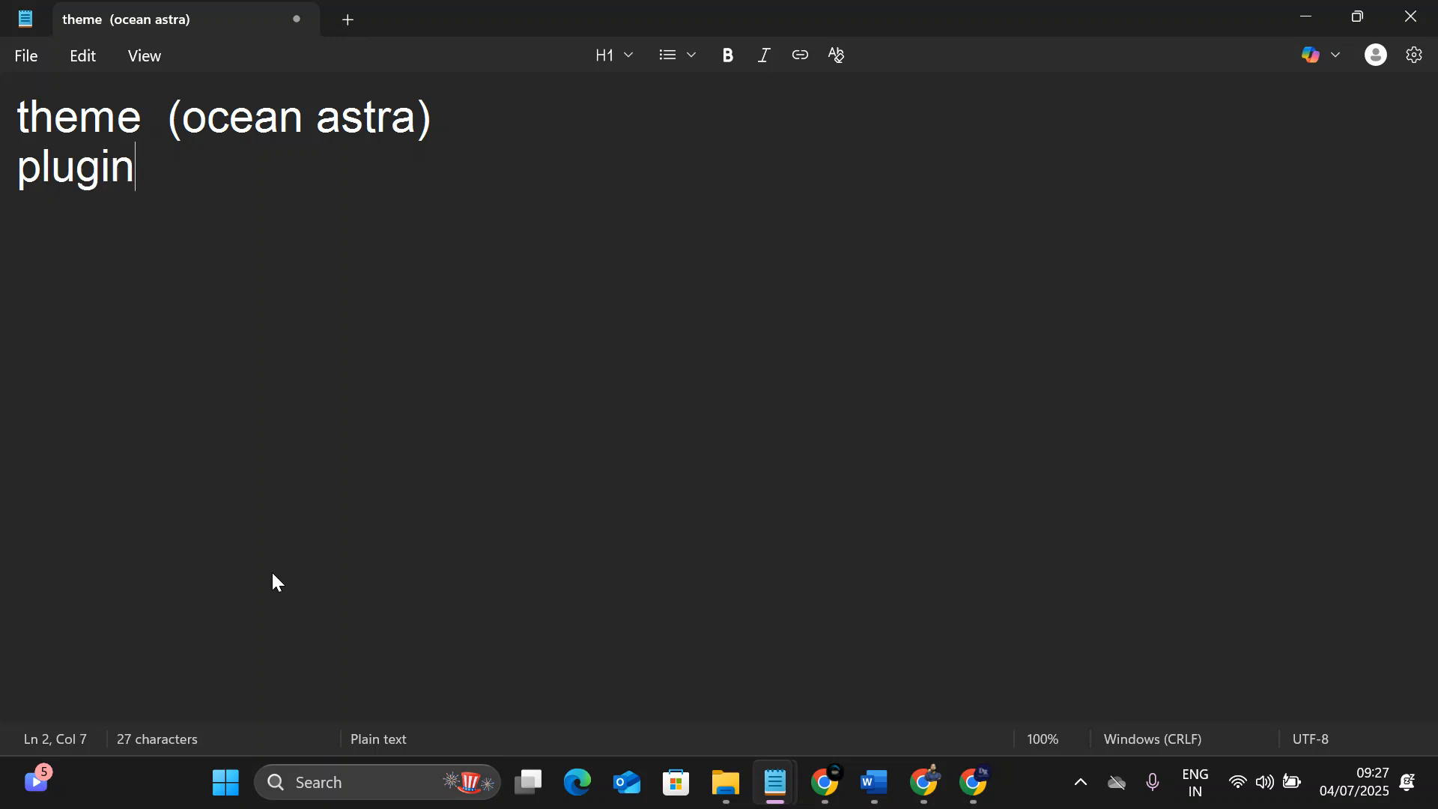
key(Return)
text(anti sp)
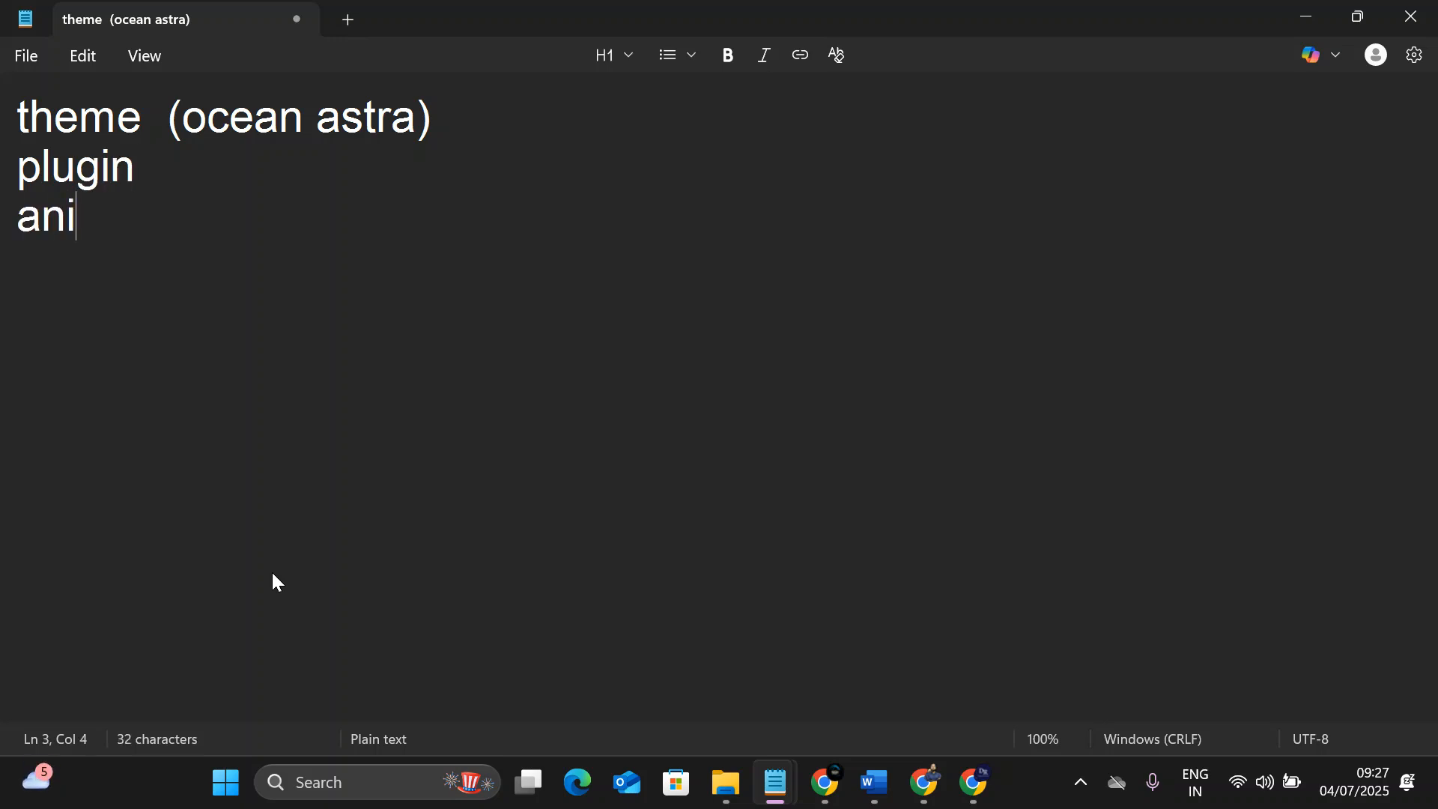
text(am)
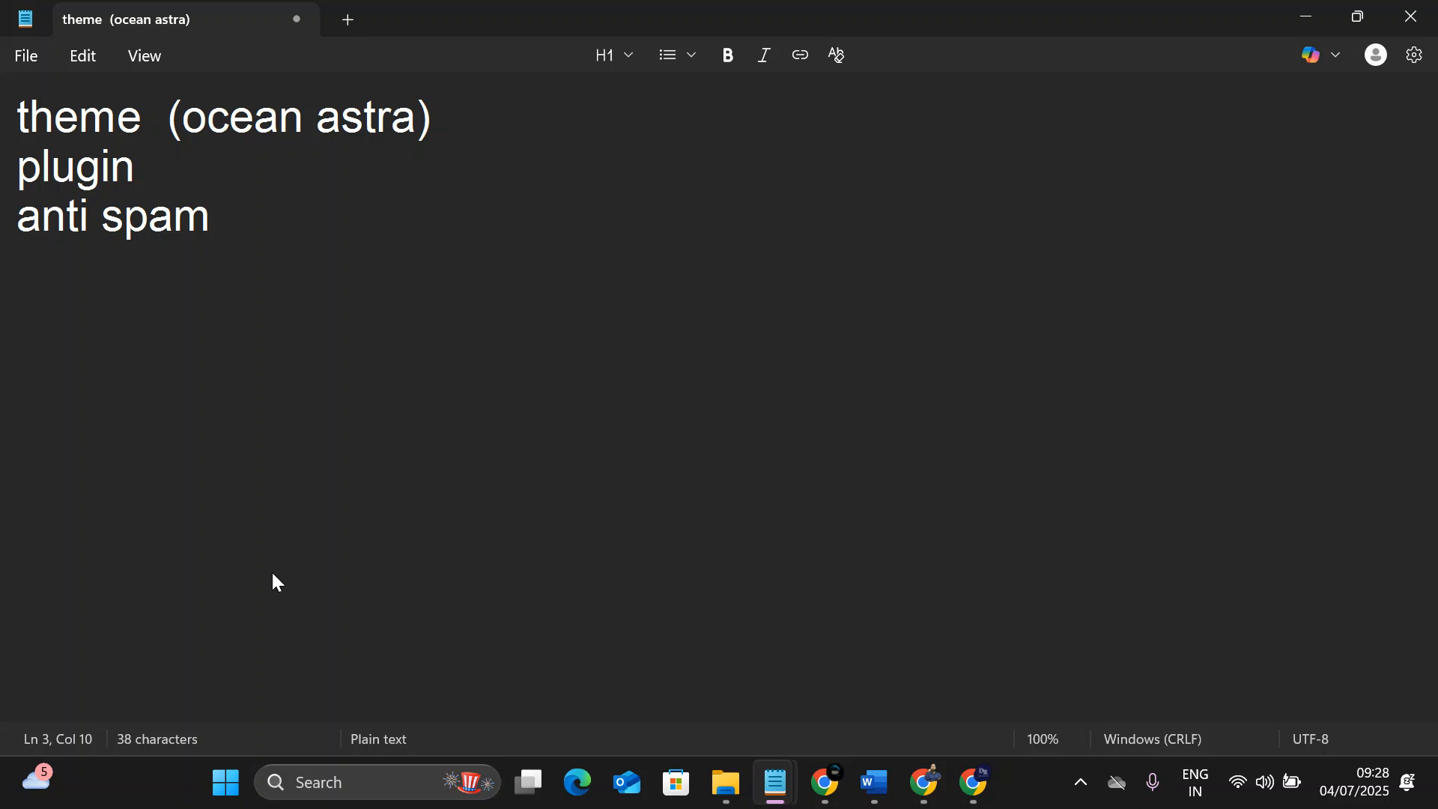
Switch to the Chrome window, open hostinger.in in a new browser tab and go through its log-in to hPanel.
click(925, 783)
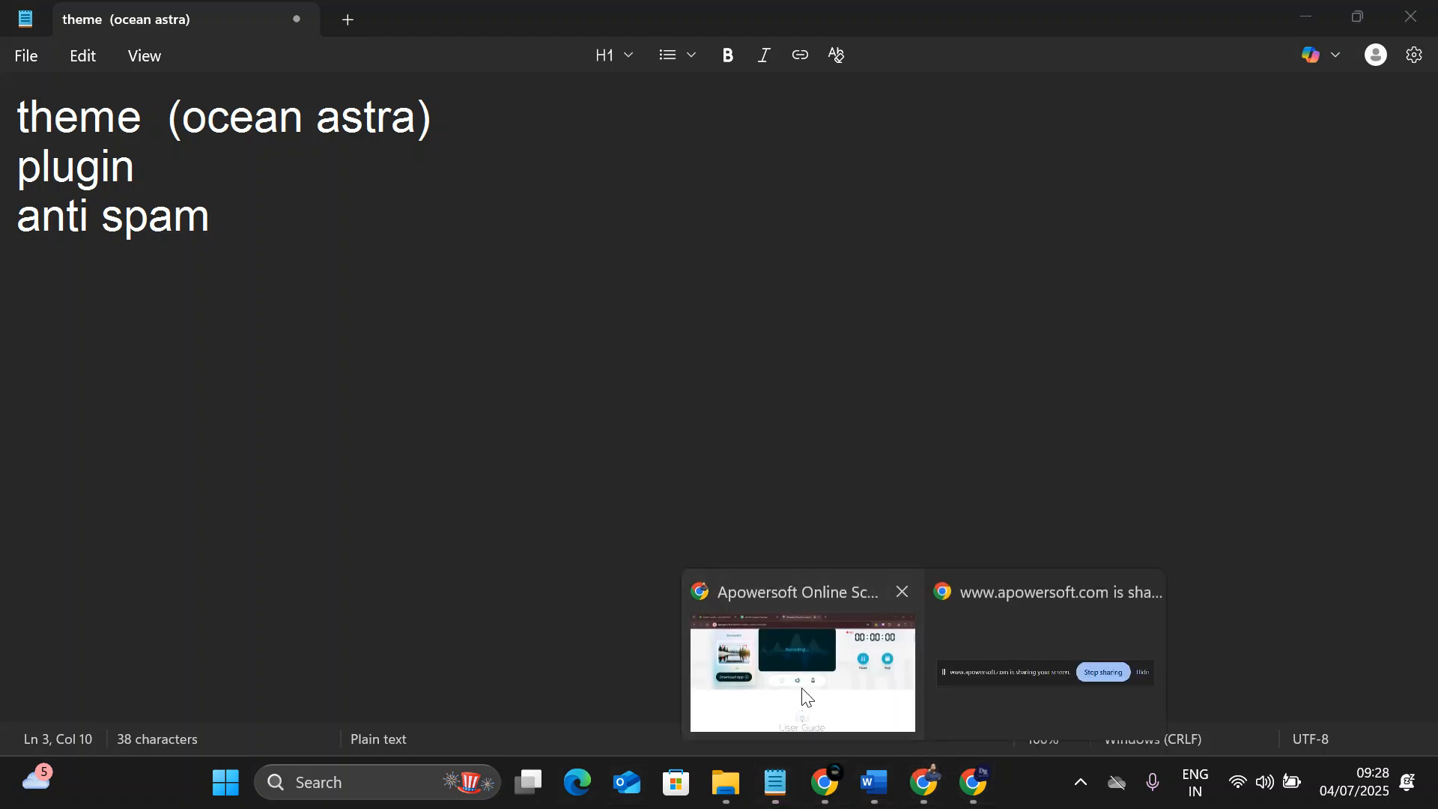
click(806, 697)
click(863, 21)
text(h)
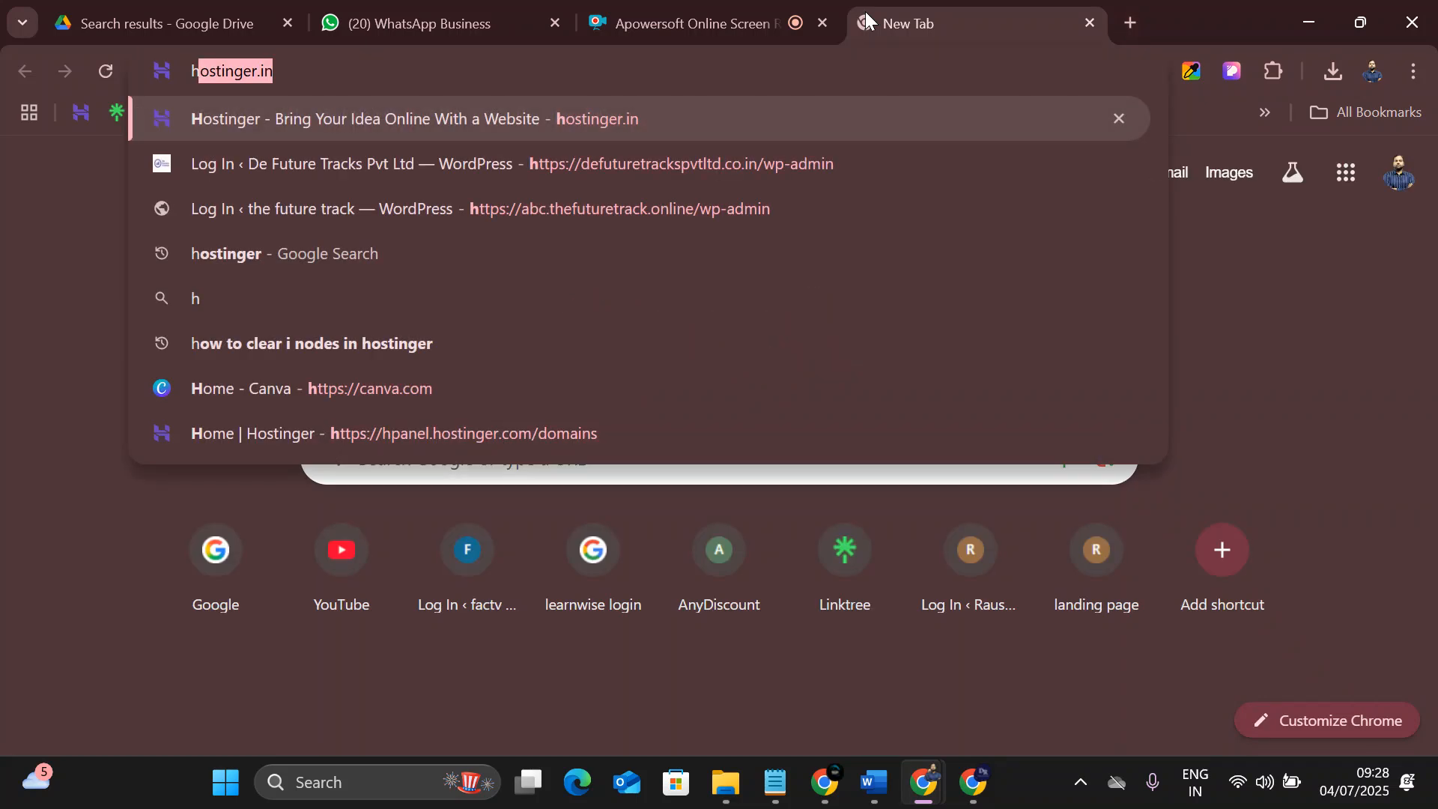
key(BackSpace)
key(BackSpace)
text(hd)
key(BackSpace)
key(BackSpace)
text(h)
key(Return)
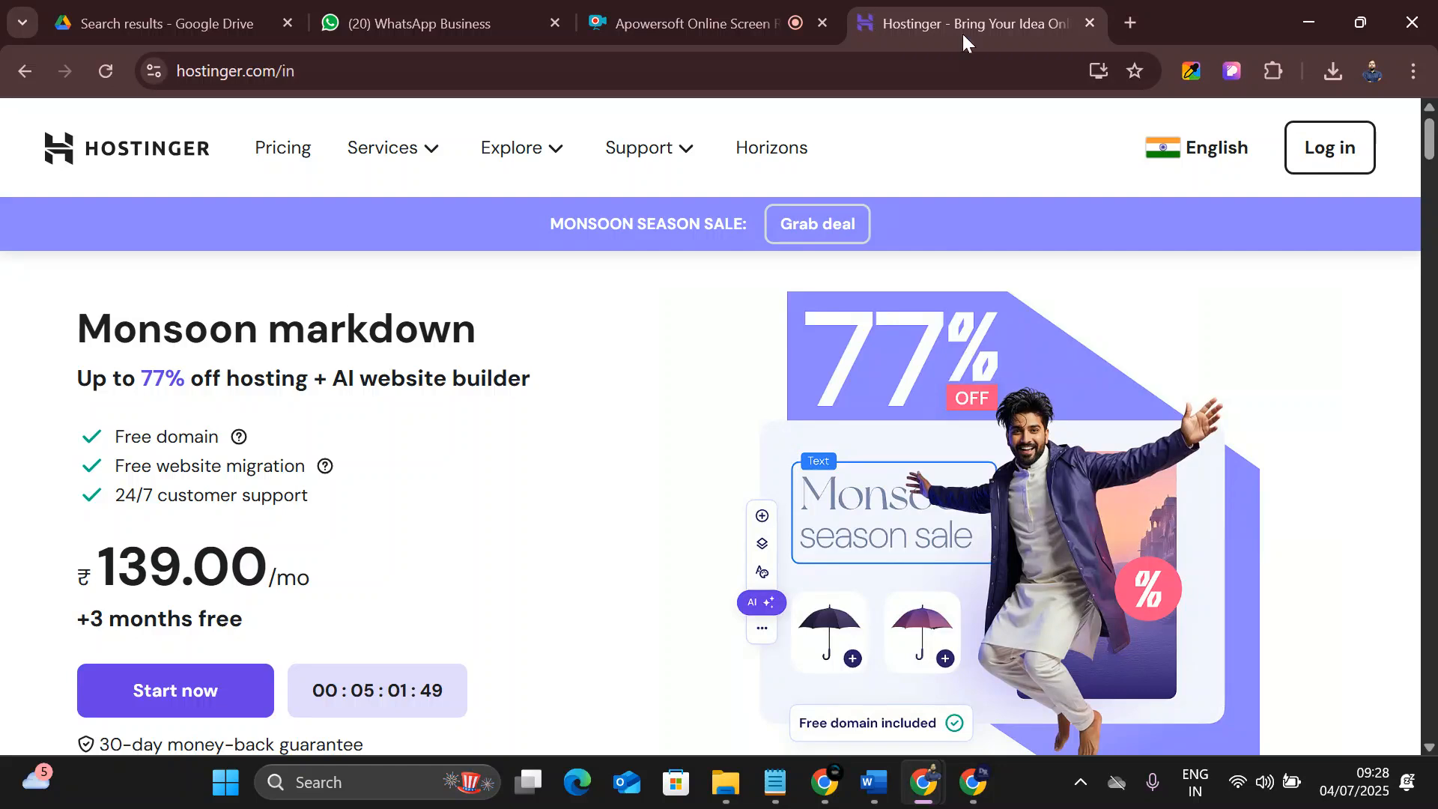
click(1360, 137)
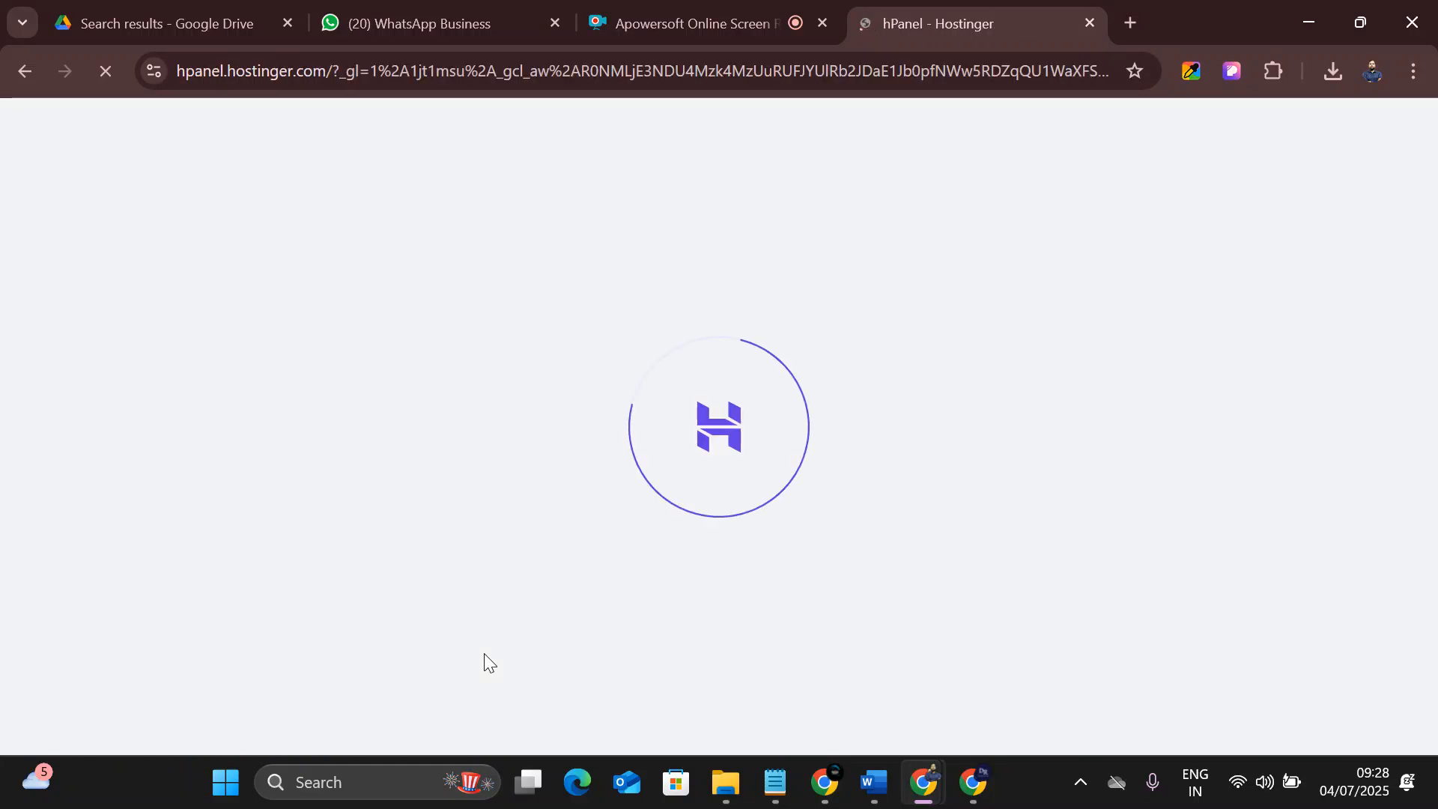
Switch back to the Notepad note and add the line "WhatsApp now" below "anti spam".
key(alt+Tab)
key(Return)
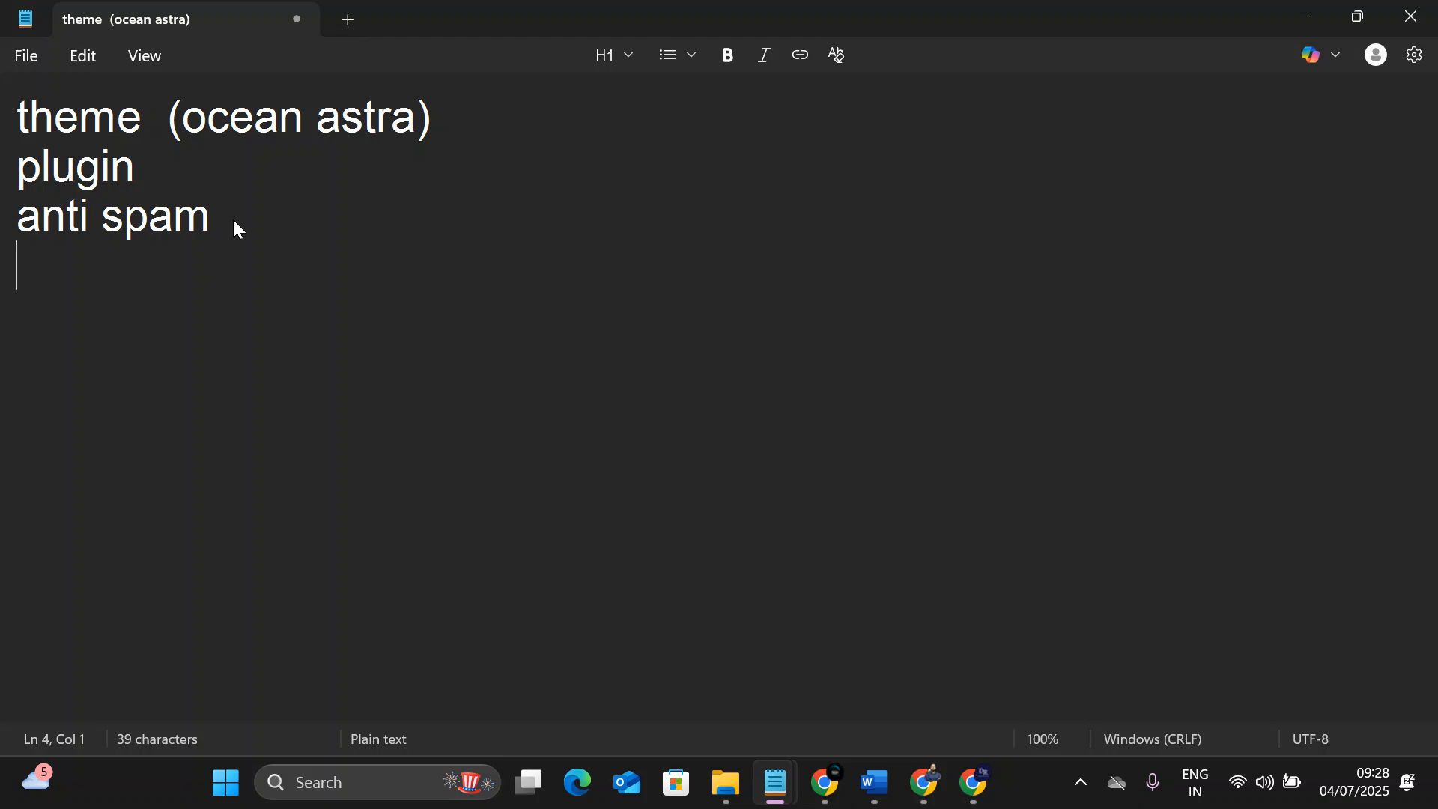
text(Whatsapp now)
key(Return)
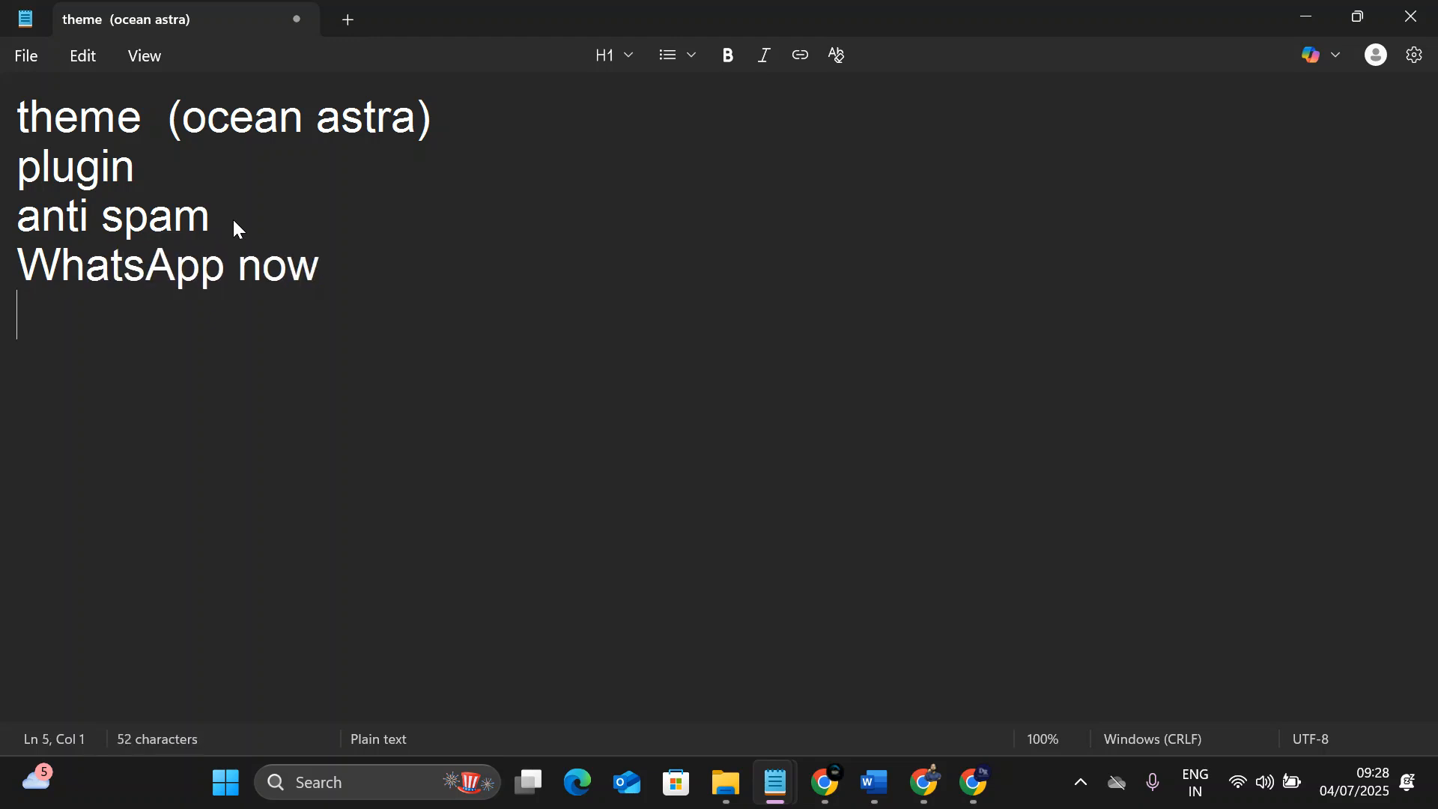
Replace "now" with "Elementor" in the WhatsApp line and begin a new line below it.
key(BackSpace)
key(BackSpace)
key(BackSpace)
key(BackSpace)
text(Elementro)
key(BackSpace)
key(BackSpace)
key(BackSpace)
key(BackSpace)
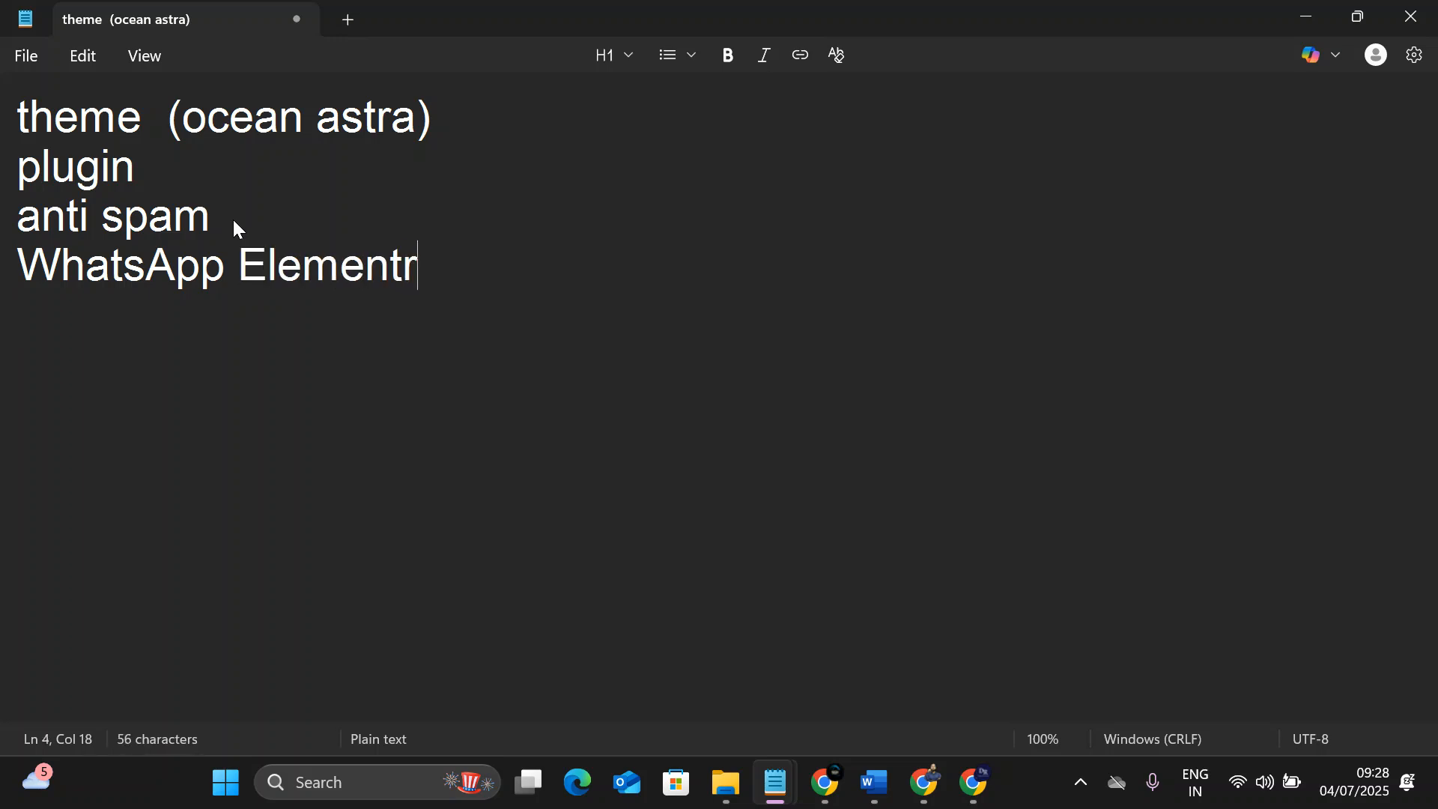
key(BackSpace)
text(entor)
key(Return)
click(232, 215)
click(367, 268)
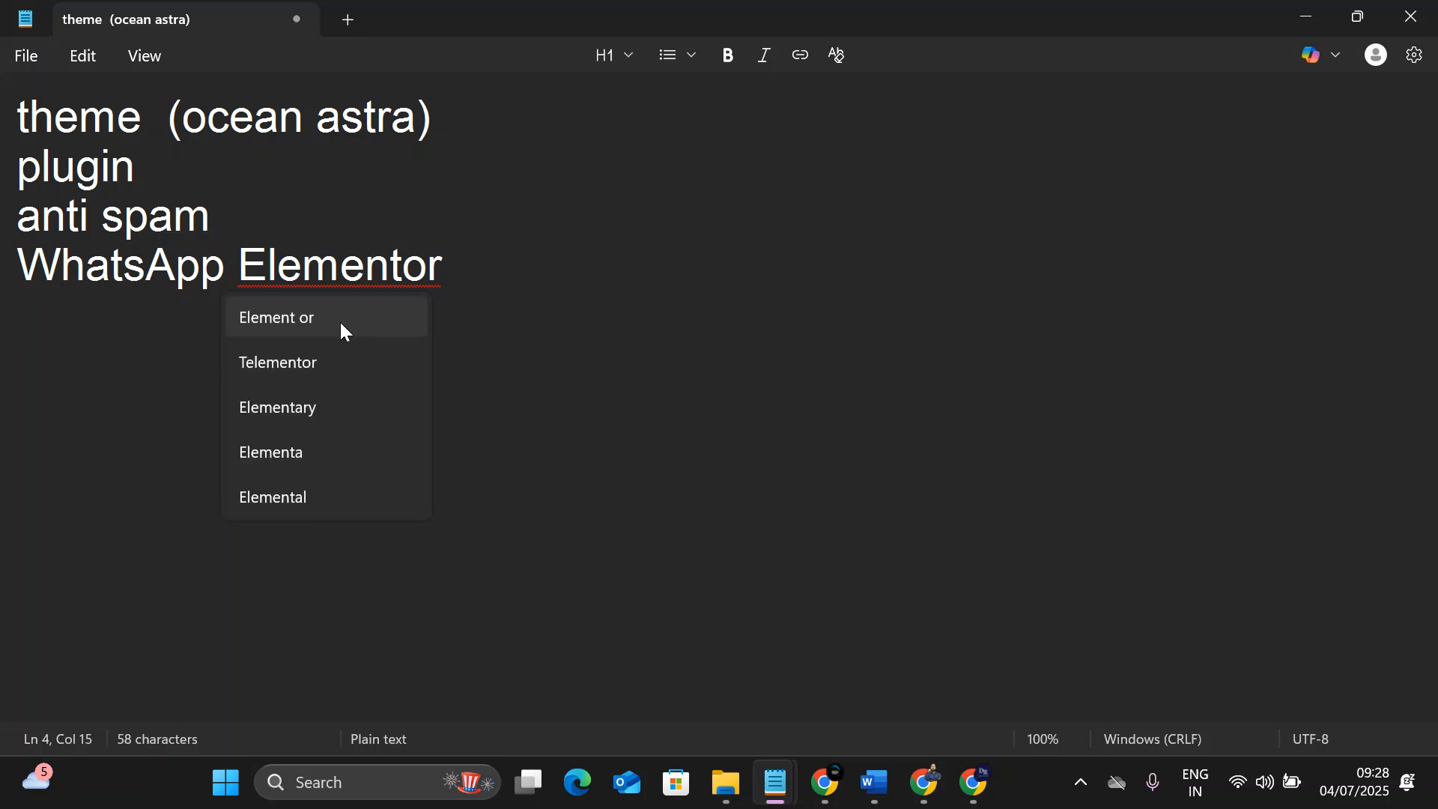
click(546, 334)
right_click(423, 268)
key(Escape)
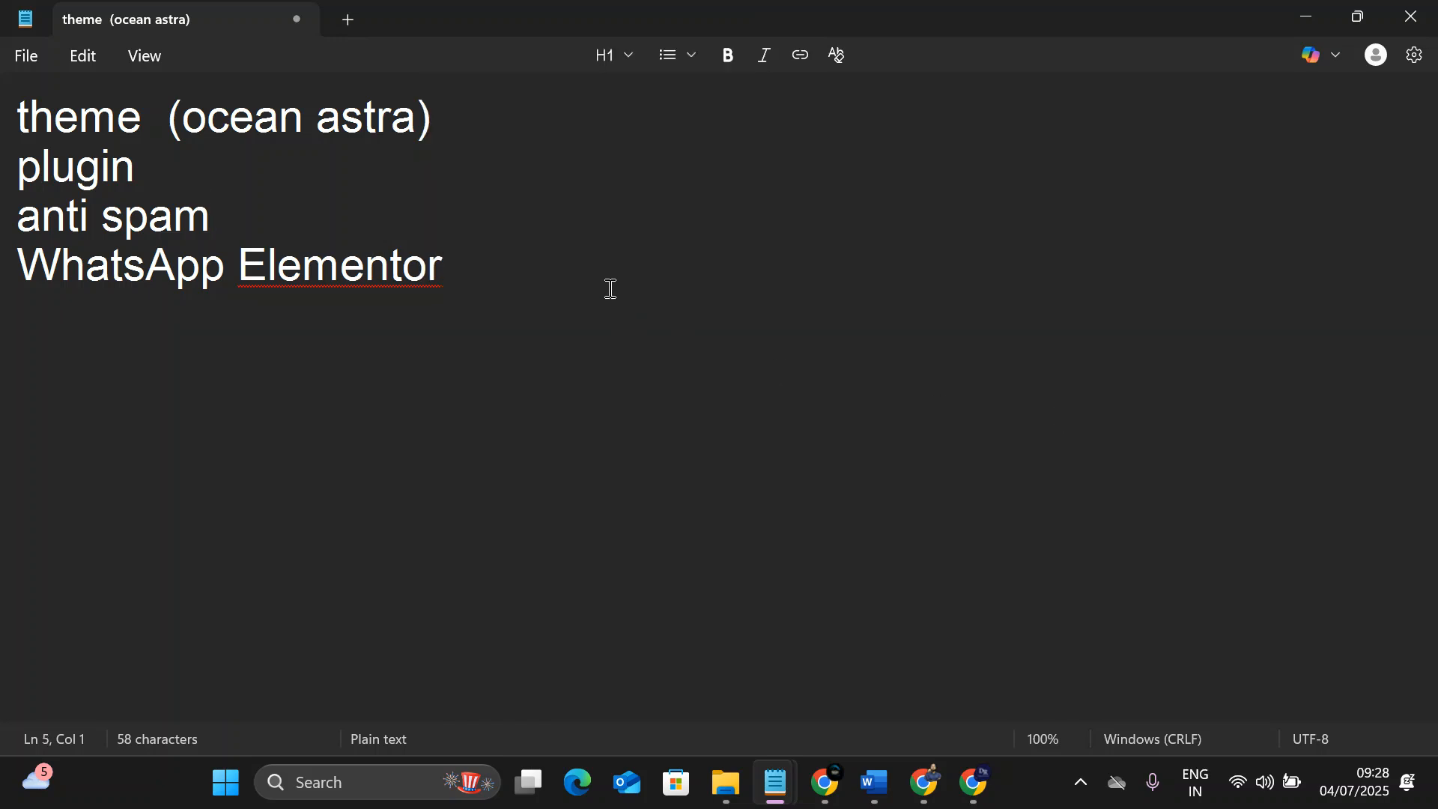
Add the plugin entries "Yoast" and "Site kit by google" on separate lines of the list.
text(Yoast)
key(Return)
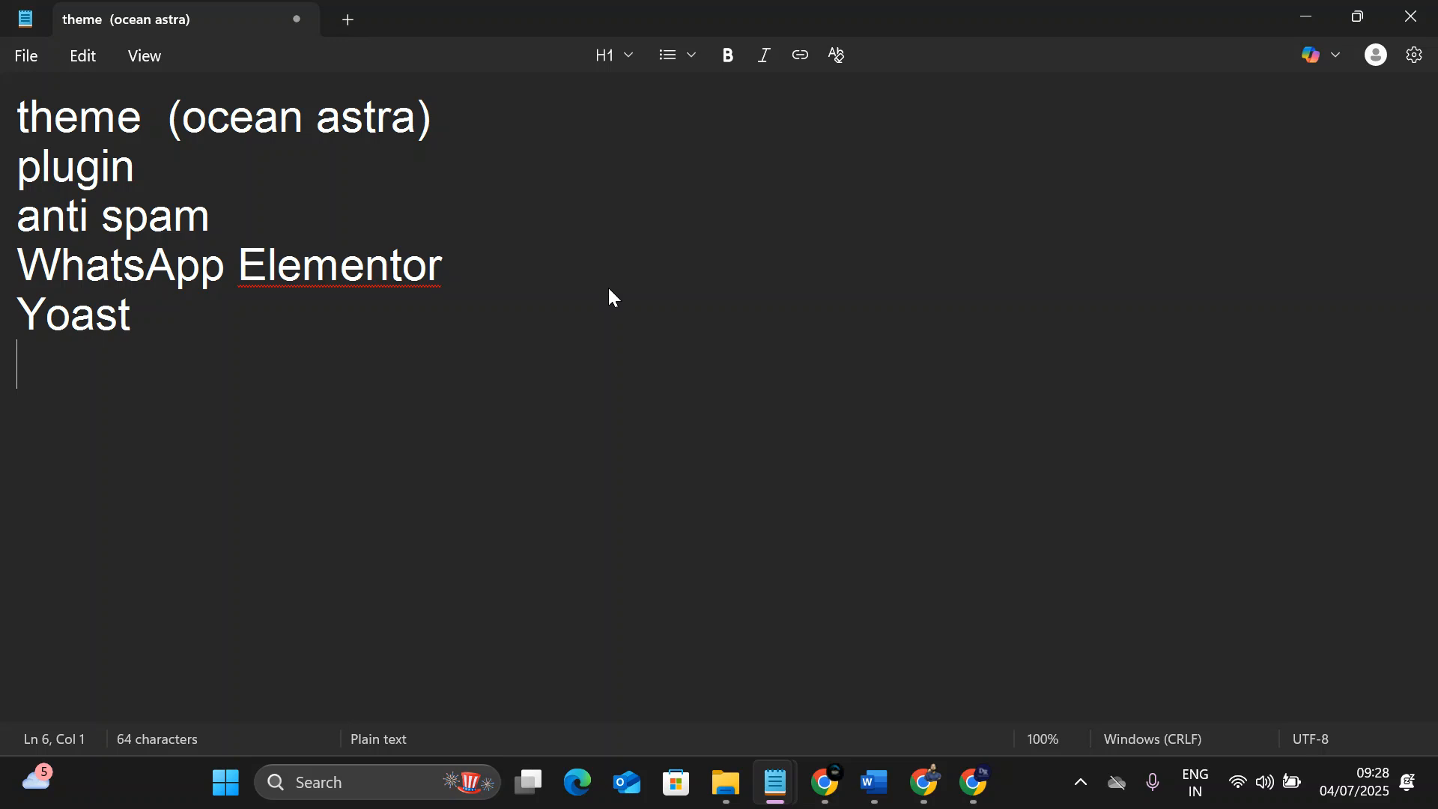
text(Site kit by )
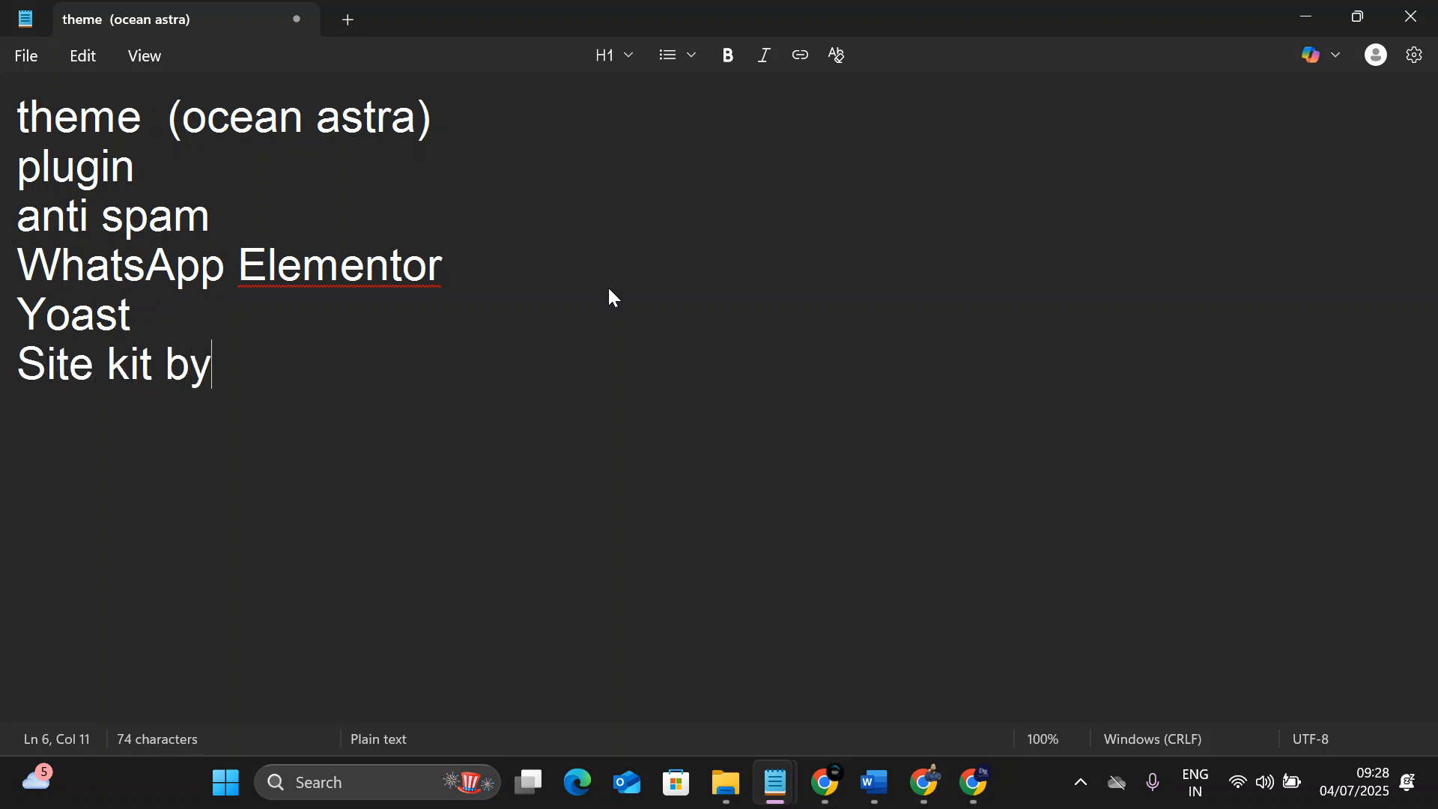
text(google)
key(Return)
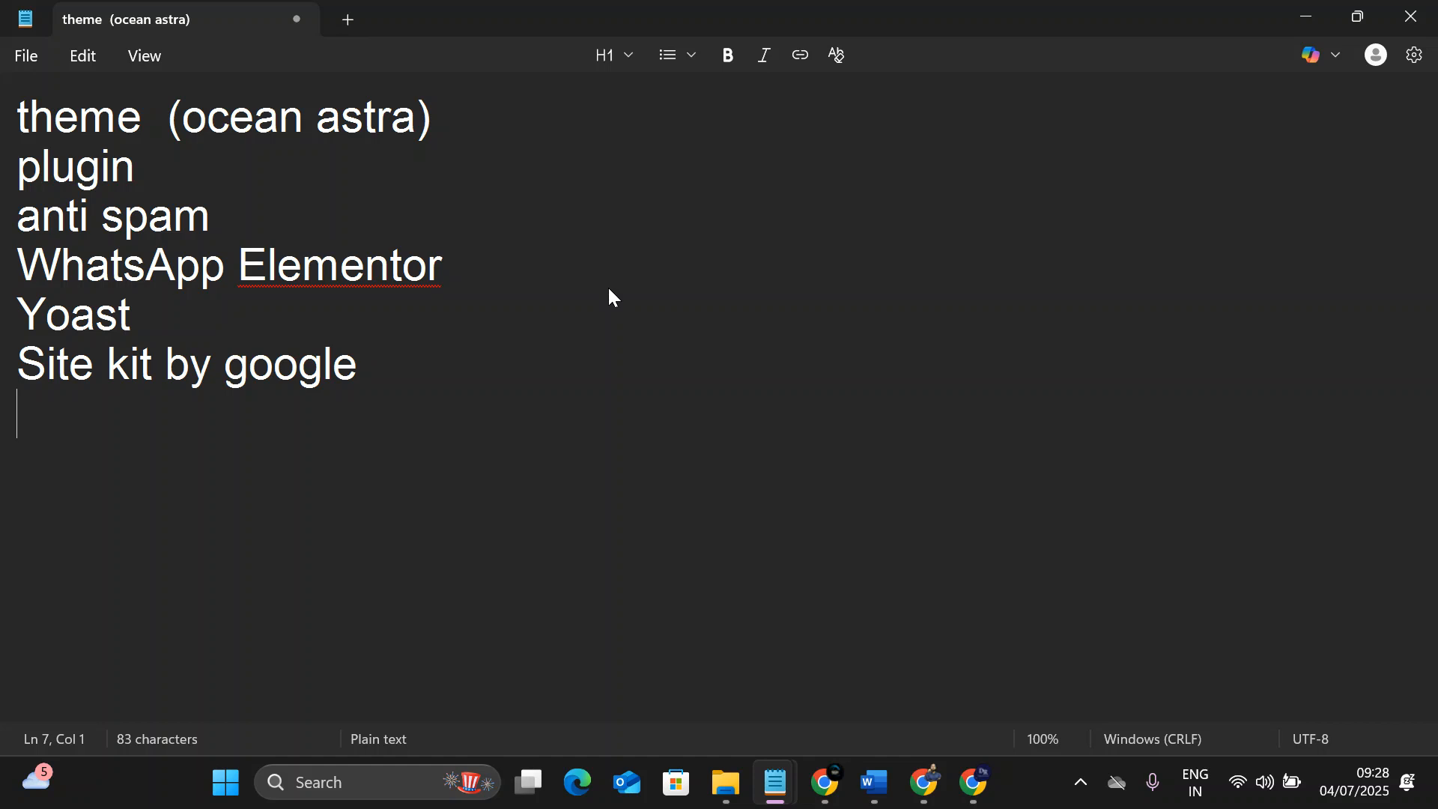
Add the plugin entries "Elementor pro" and "wp form" on separate lines of the list.
text(Elem)
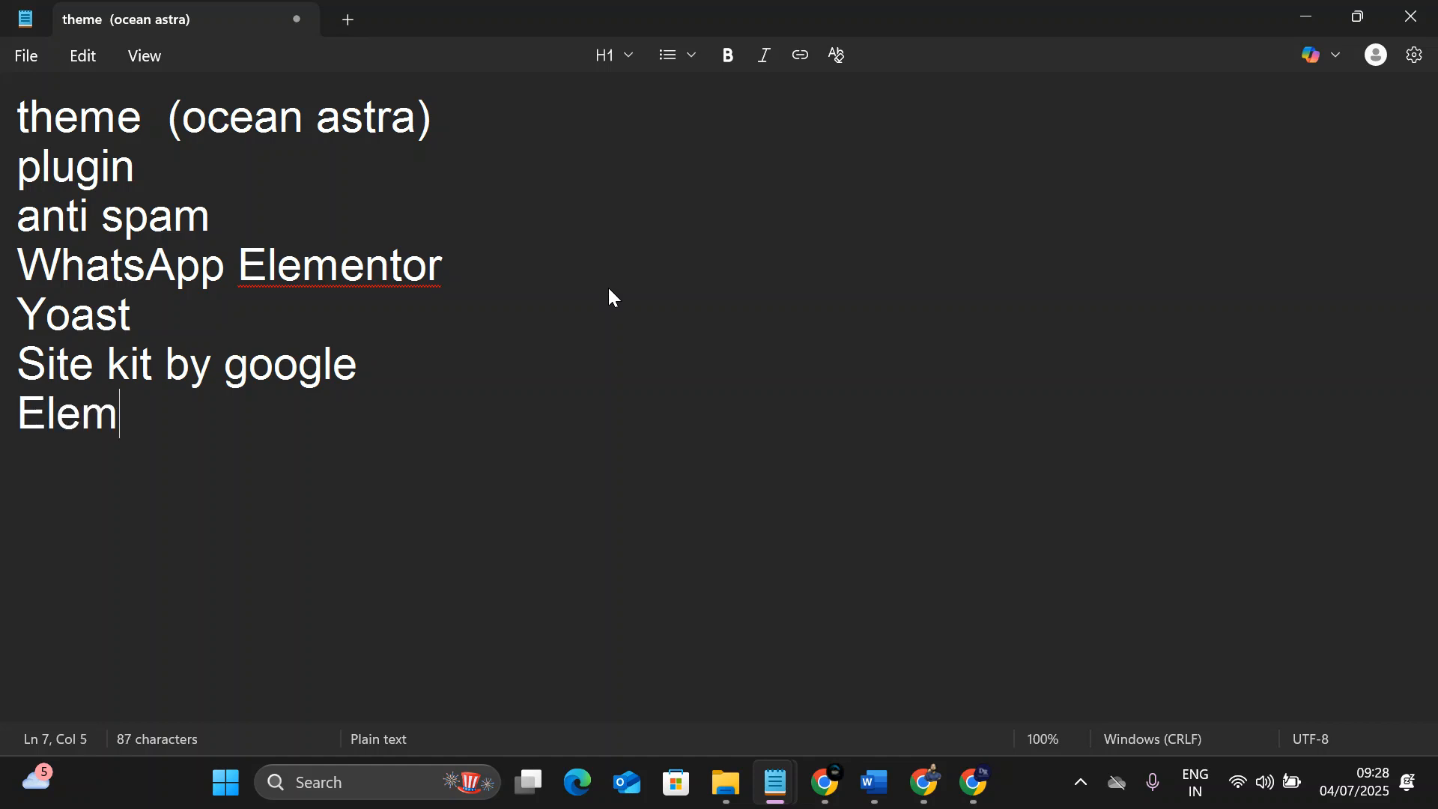
text(entor pro)
key(Return)
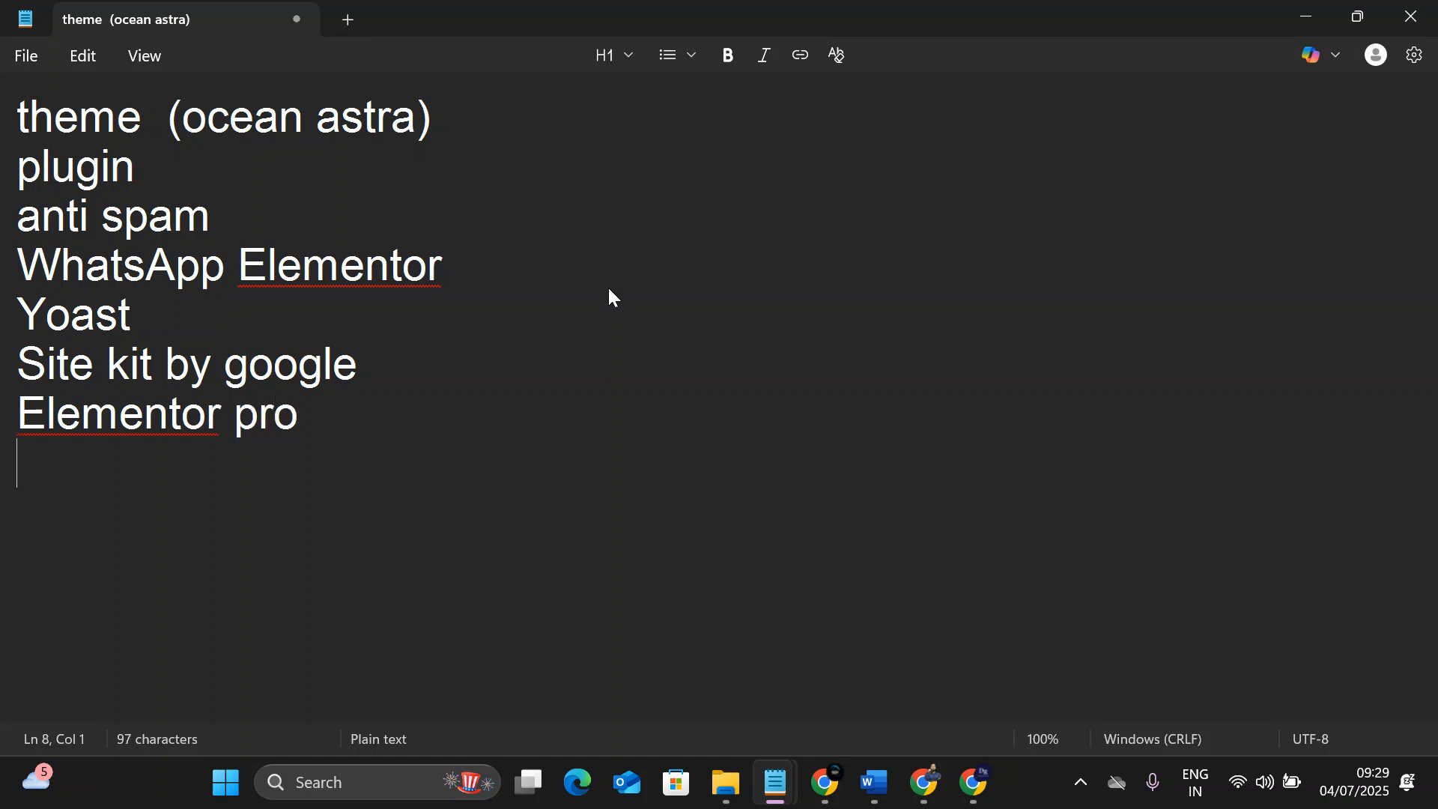
text(wp form)
key(Return)
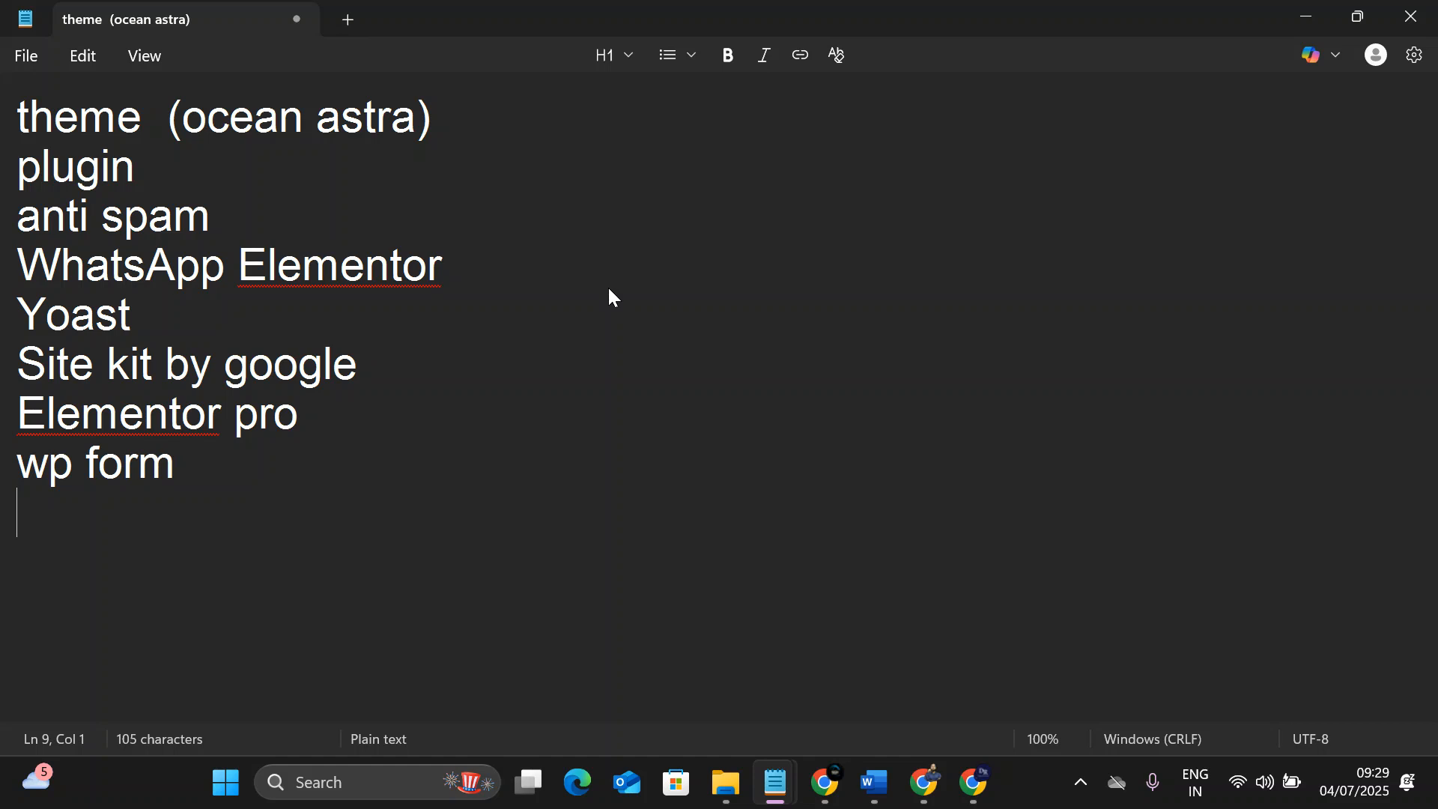
Add "Meta slider" as the final plugin entry and switch back to the Hostinger hPanel in Chrome.
text(Meta slider)
key(Return)
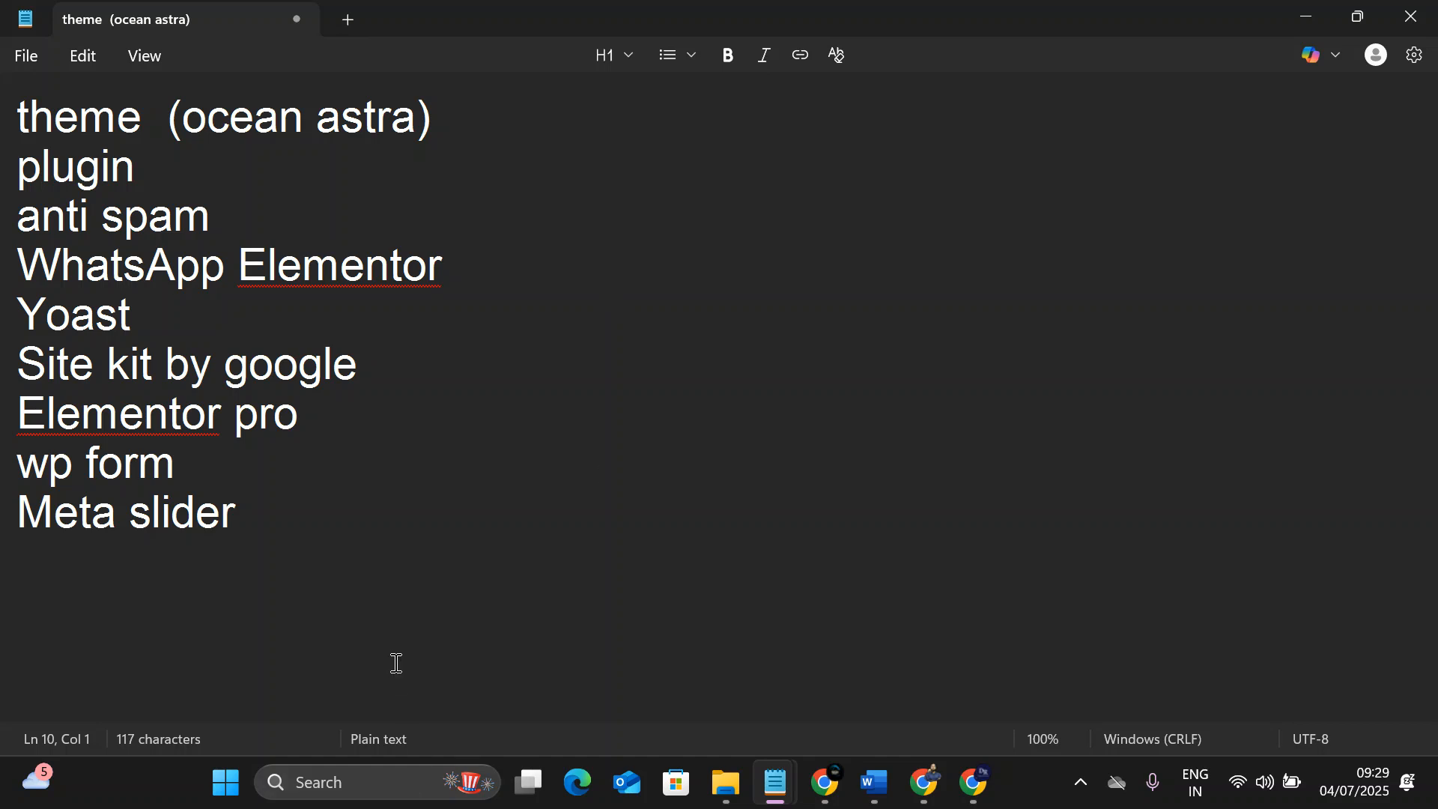
key(alt+Tab)
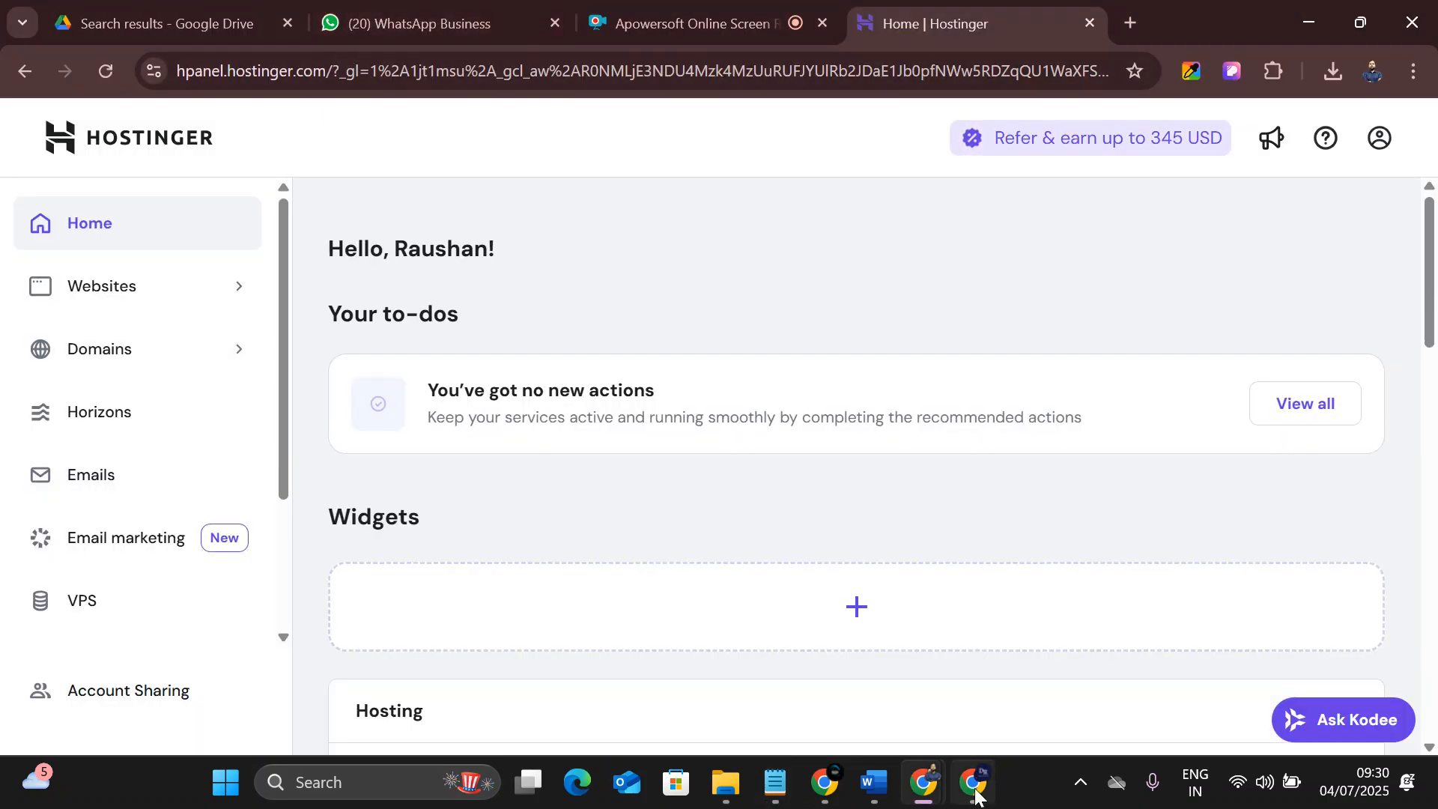
Switch to the WordPress admin window and review the full list of installed plugins.
key(alt+Tab)
scroll(159, 581, down, 3)
scroll(232, 517, up, 4)
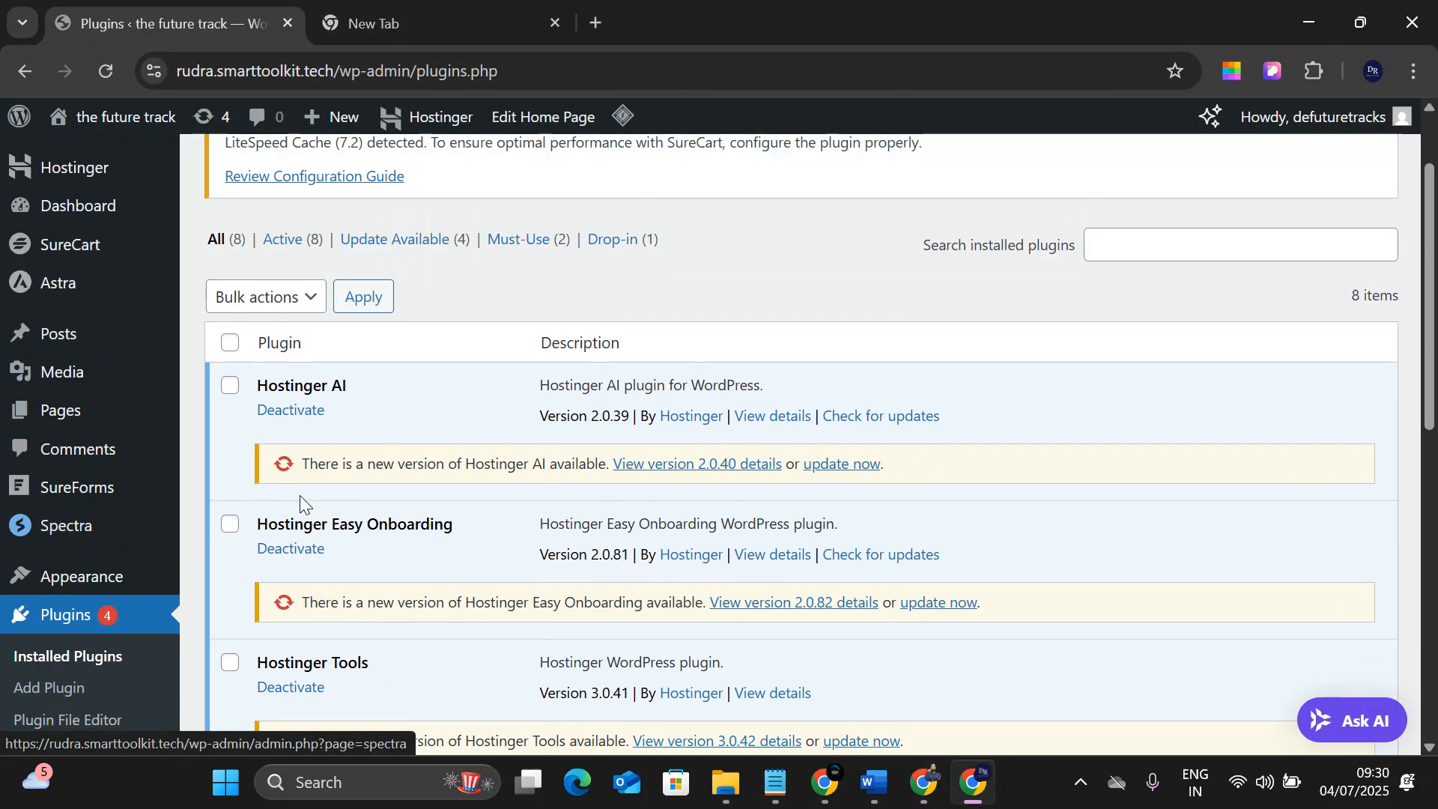
scroll(361, 464, down, 8)
scroll(363, 636, down, 2)
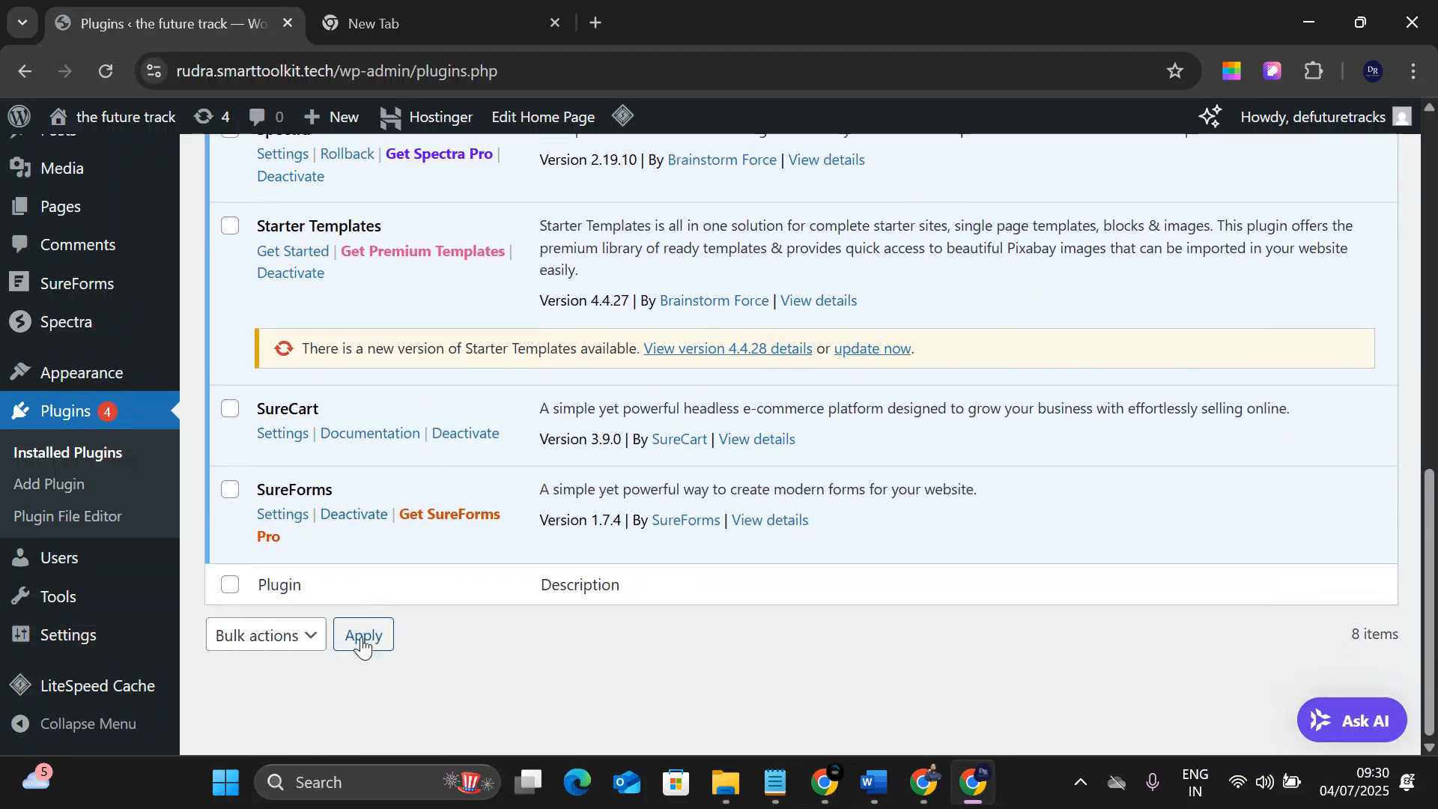
scroll(353, 619, up, 12)
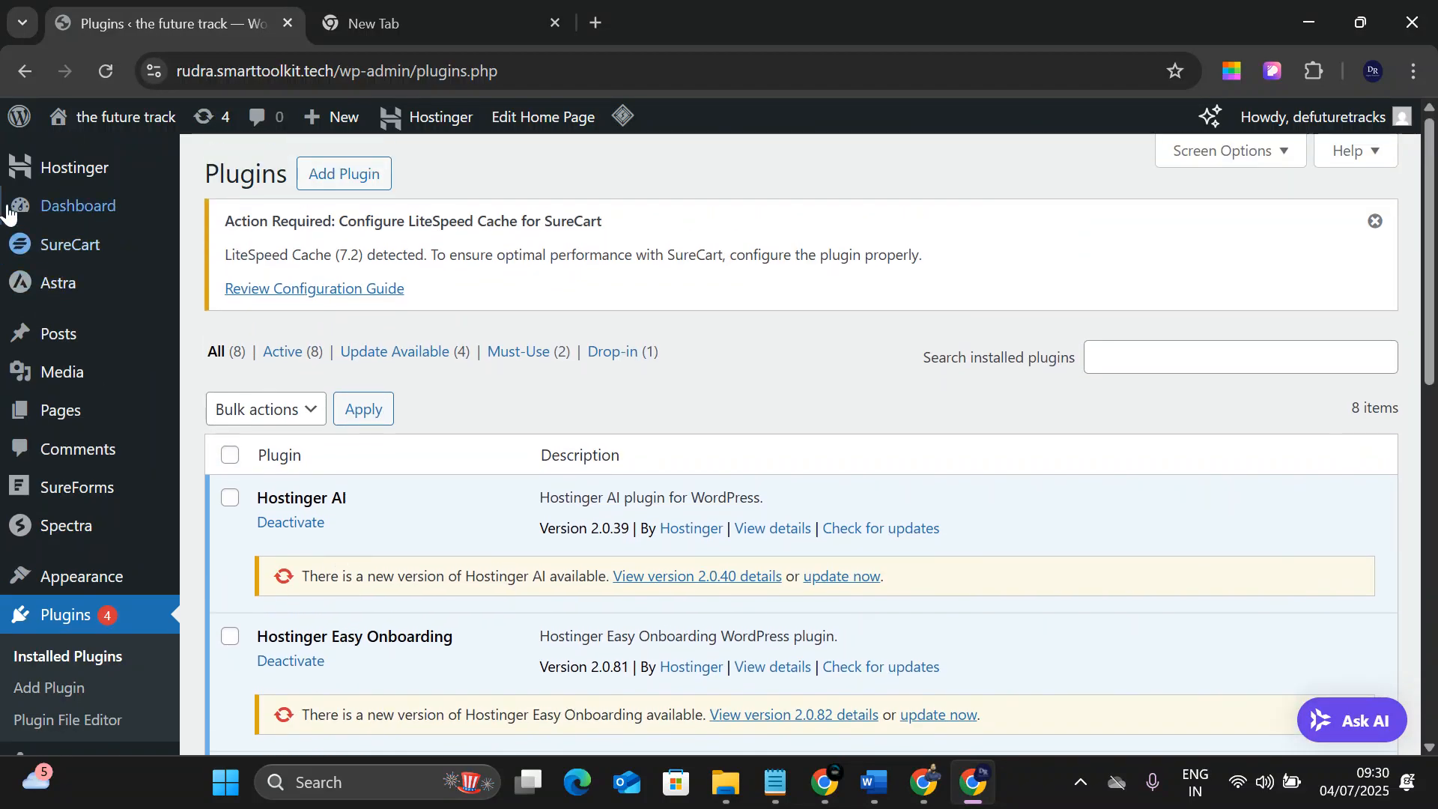
mouse_move(75, 206)
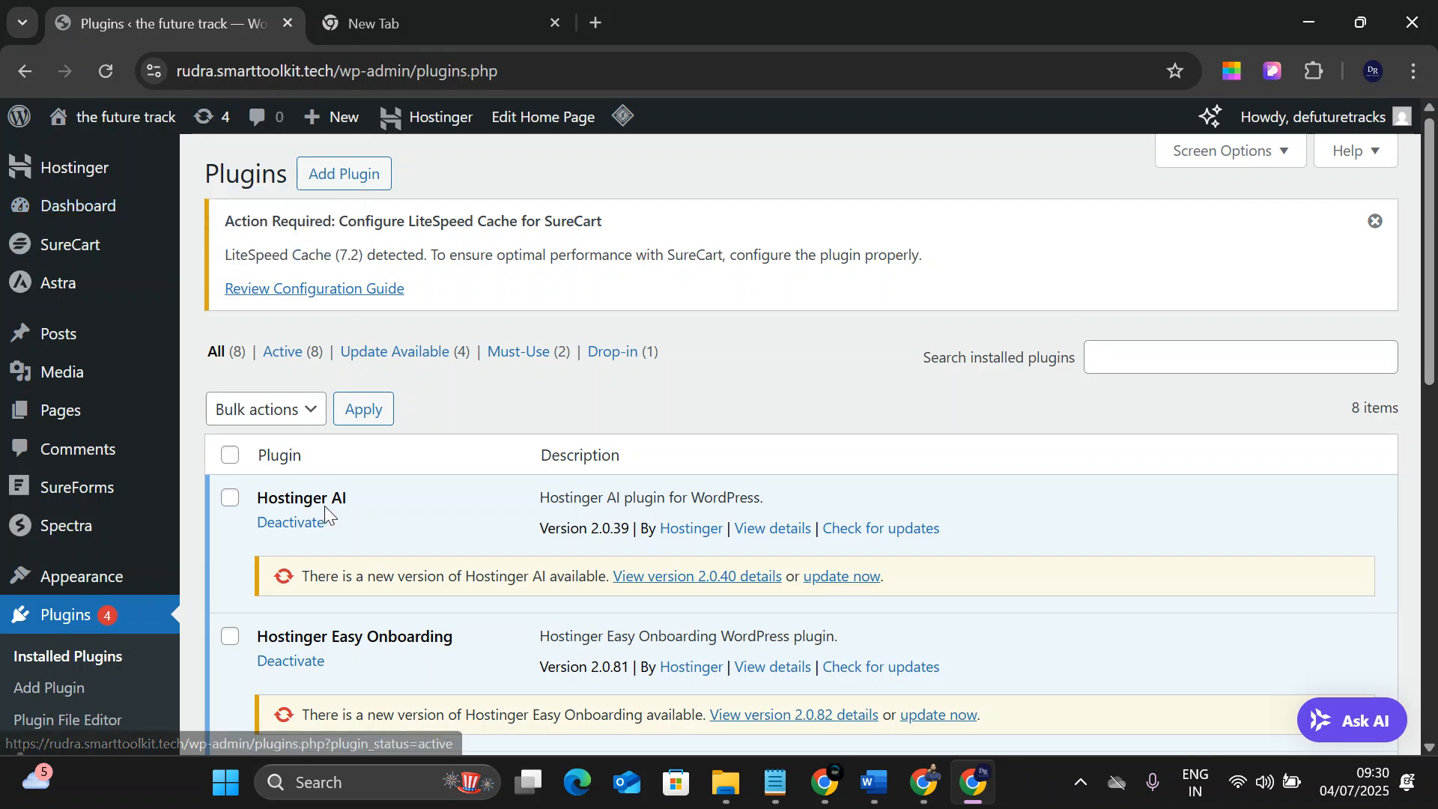
scroll(324, 487, down, 3)
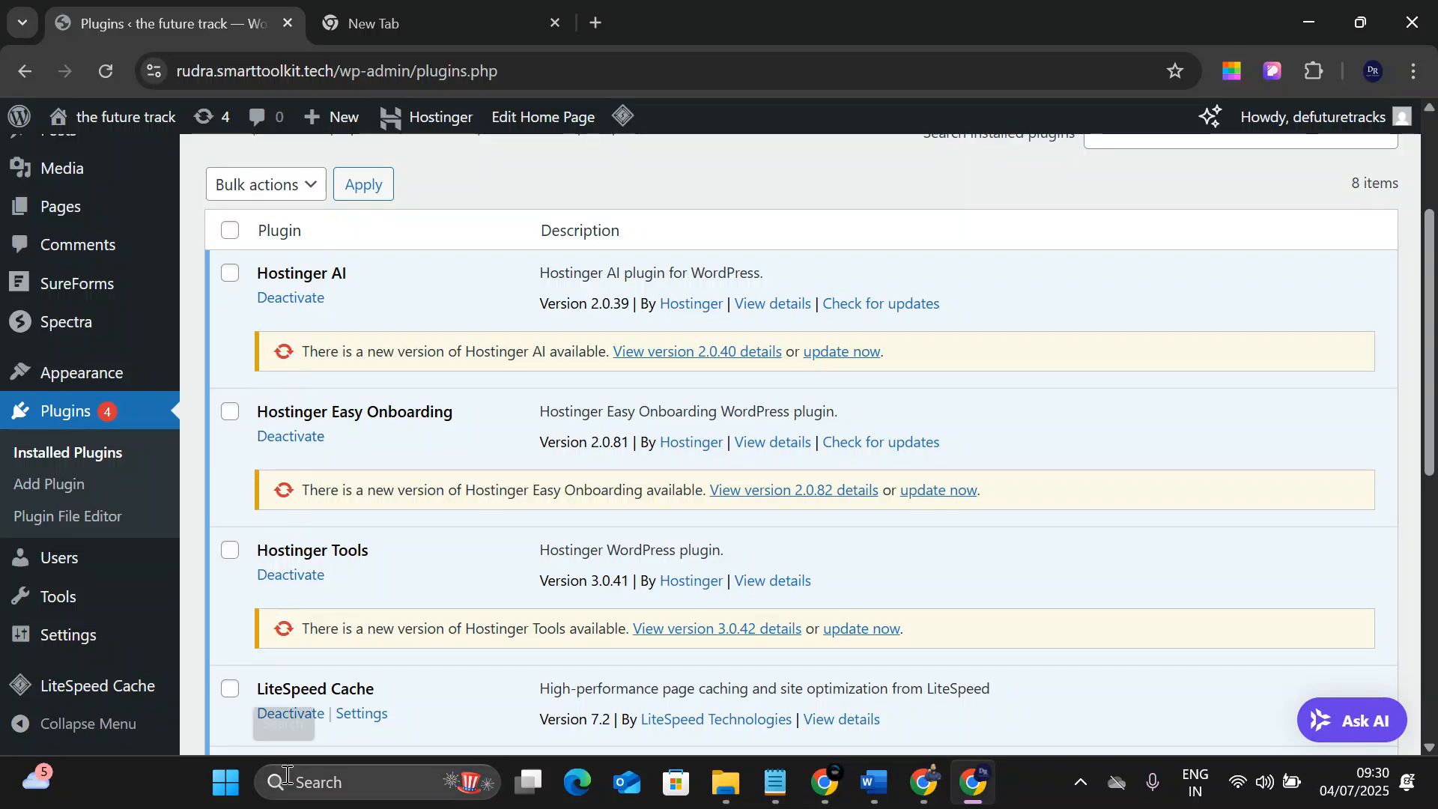
Switch to the WhatsApp Web tab in the Hostinger browser window and read through the open chat's recent messages.
click(921, 784)
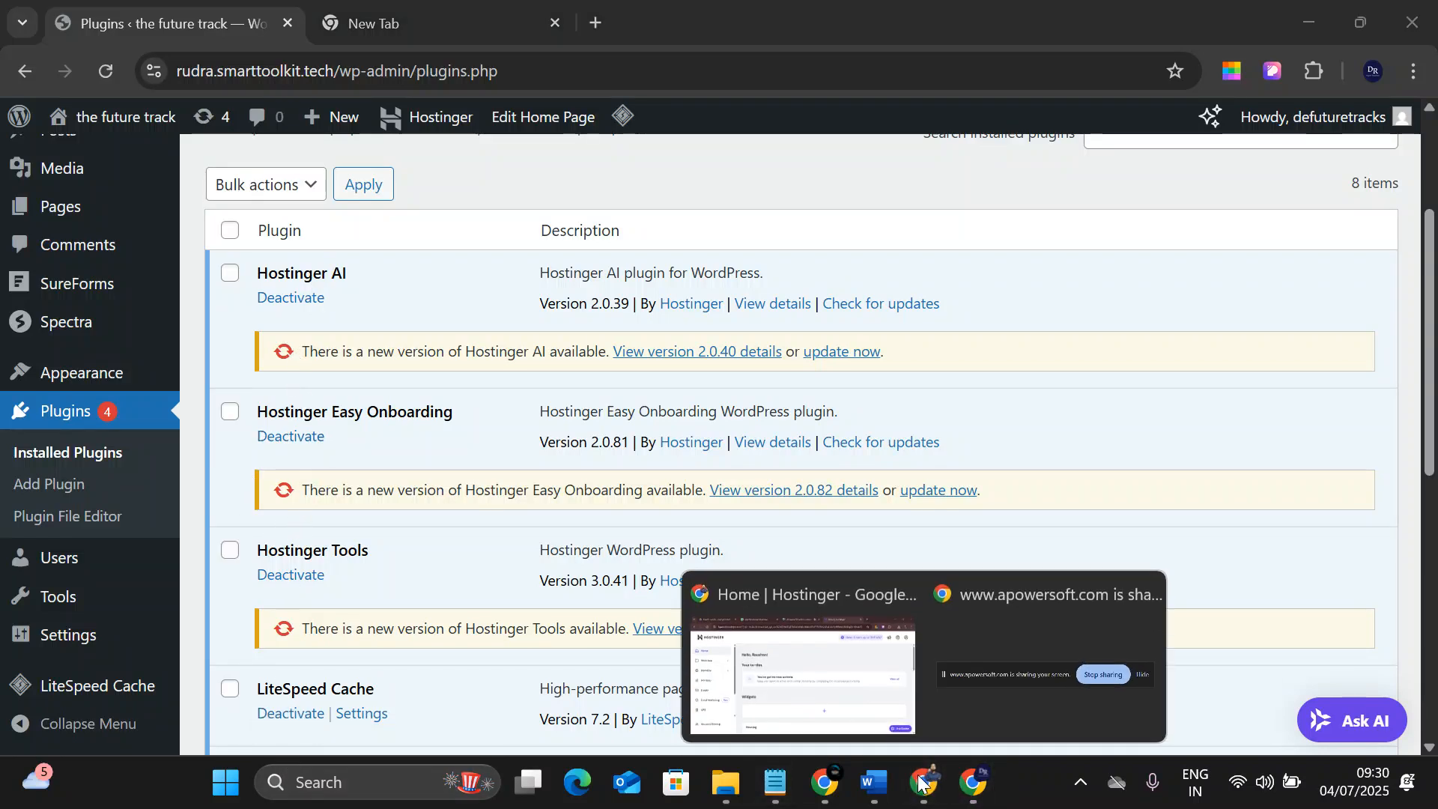
click(789, 671)
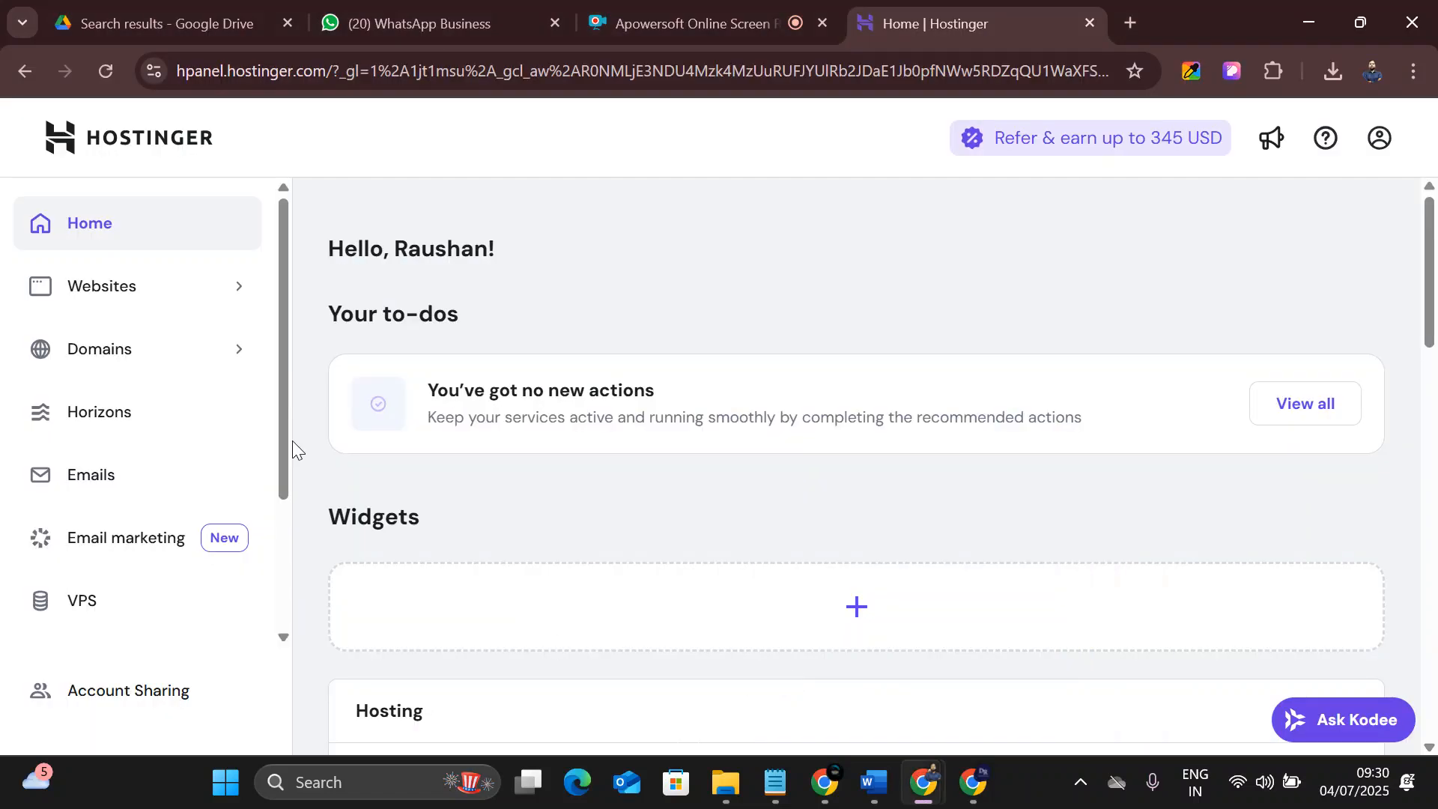
click(435, 6)
scroll(192, 497, up, 2)
scroll(254, 461, down, 3)
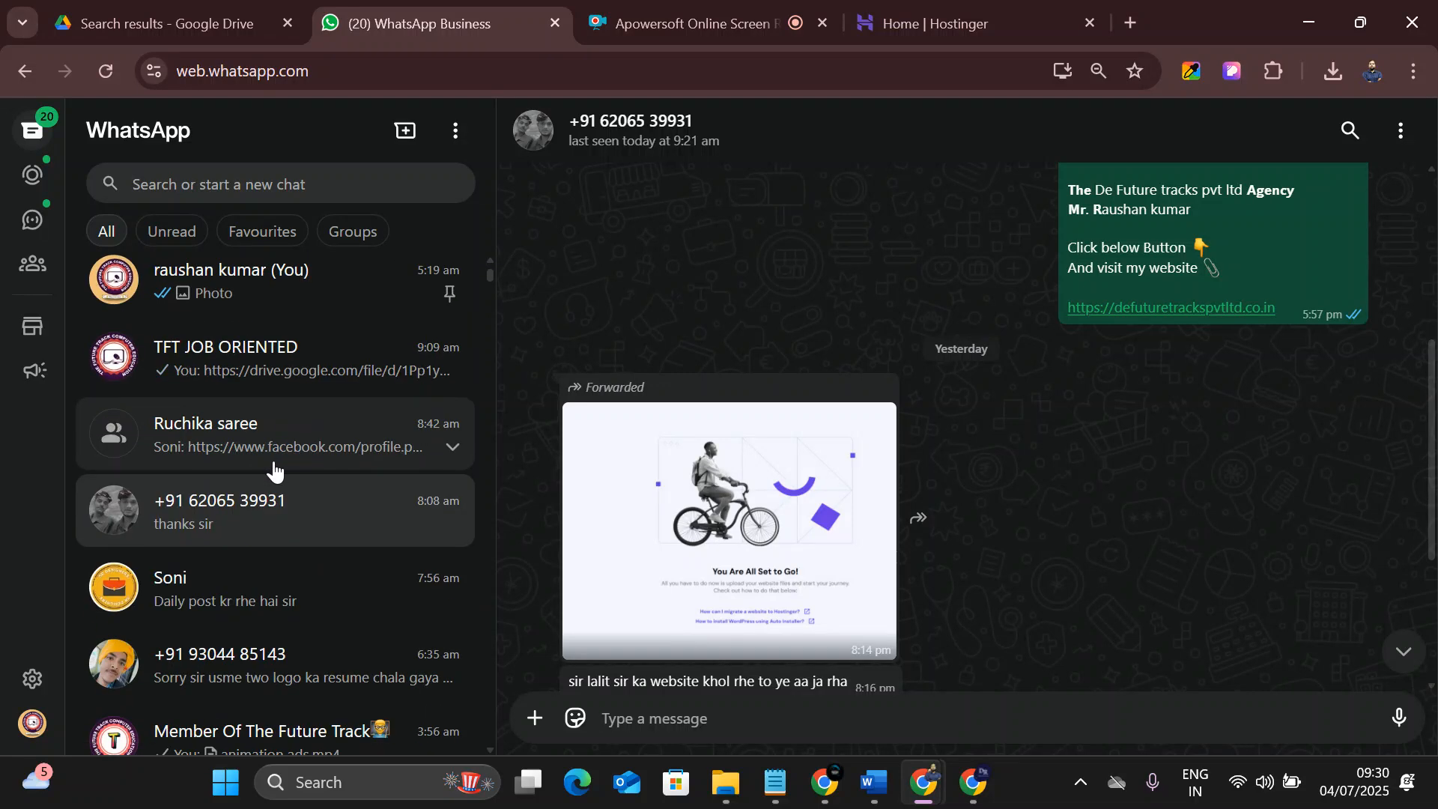
scroll(703, 485, up, 1)
scroll(705, 487, down, 4)
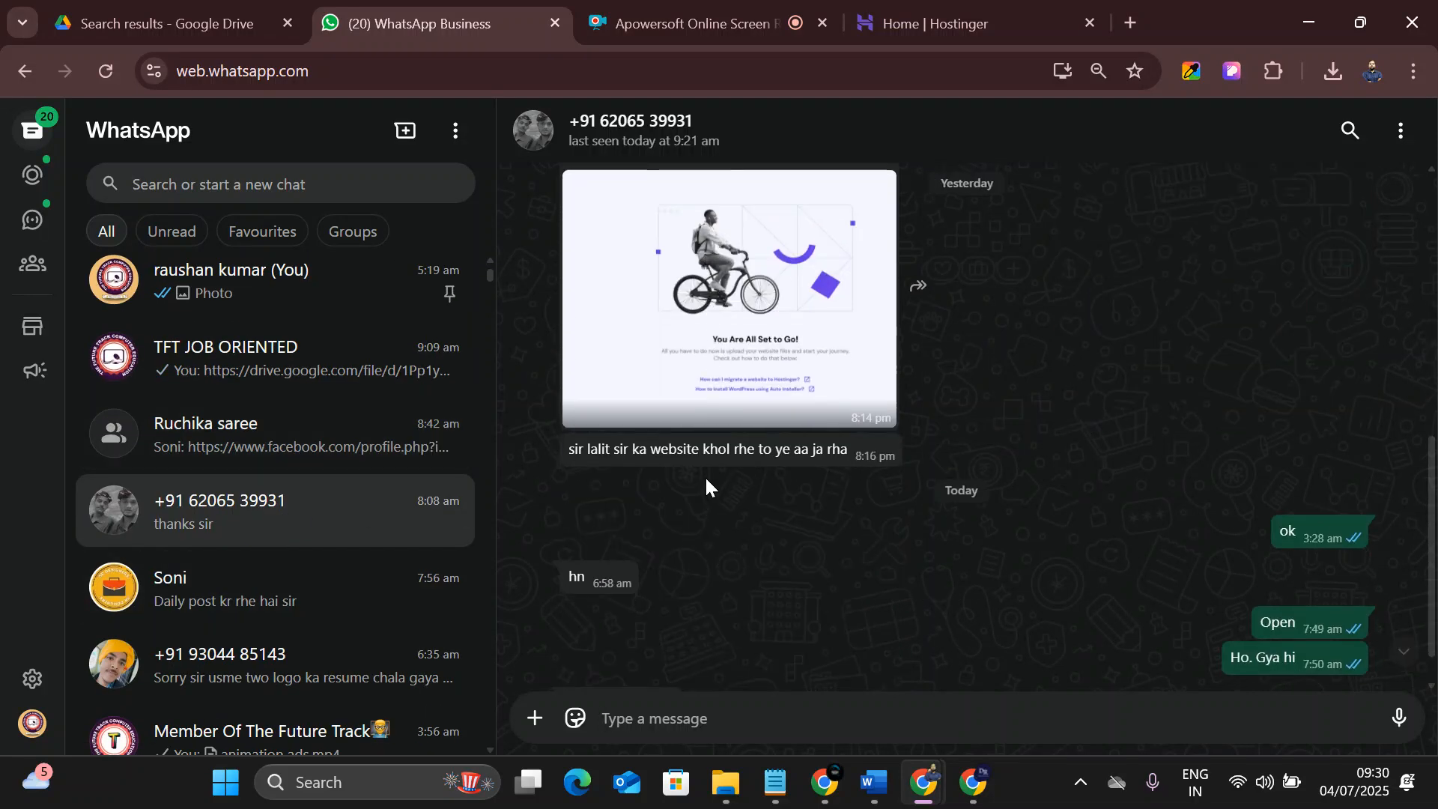
Enlarge the "You Are All Set to Go!" screenshot in the chat, inspect it zoomed in, and close it.
scroll(704, 480, up, 3)
click(704, 488)
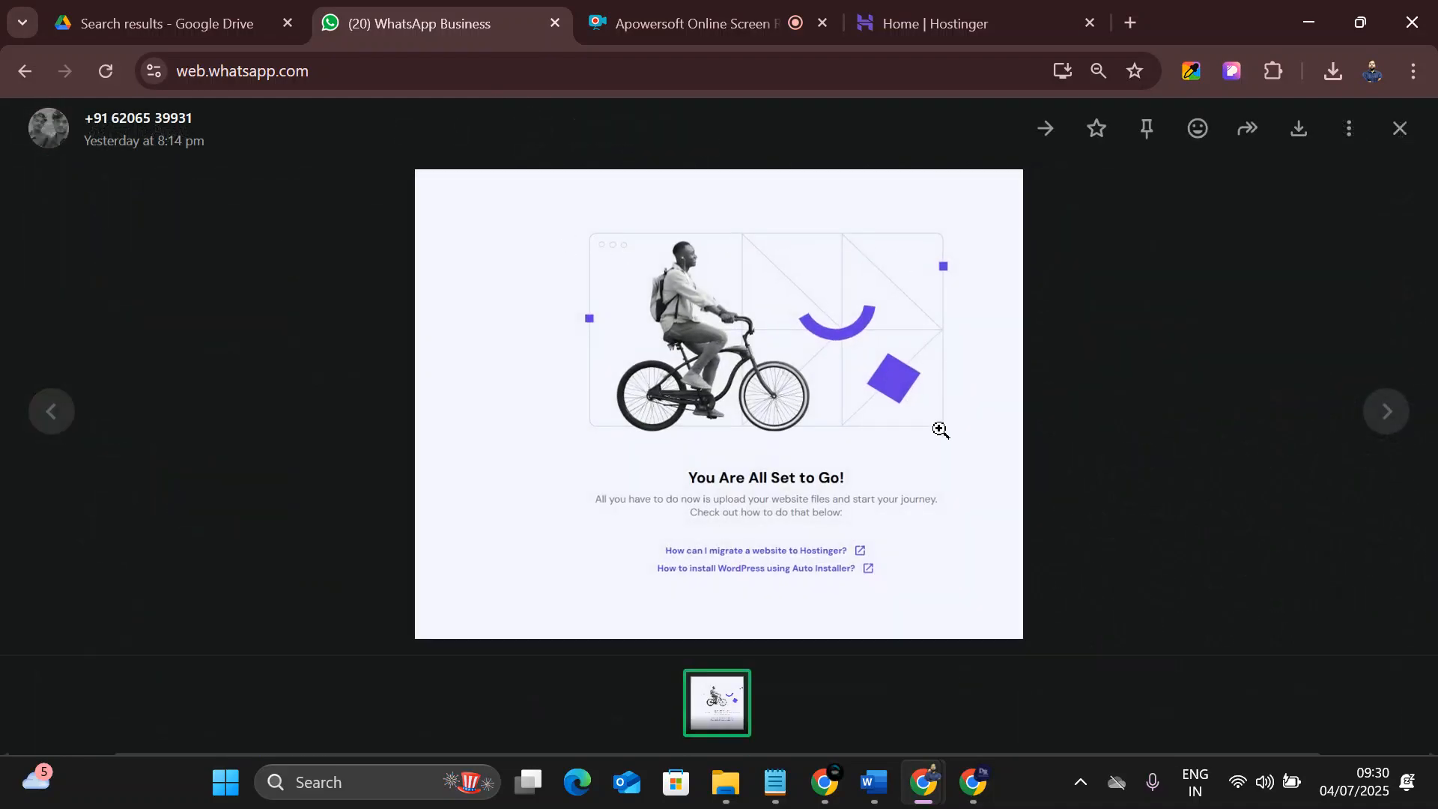
click(734, 408)
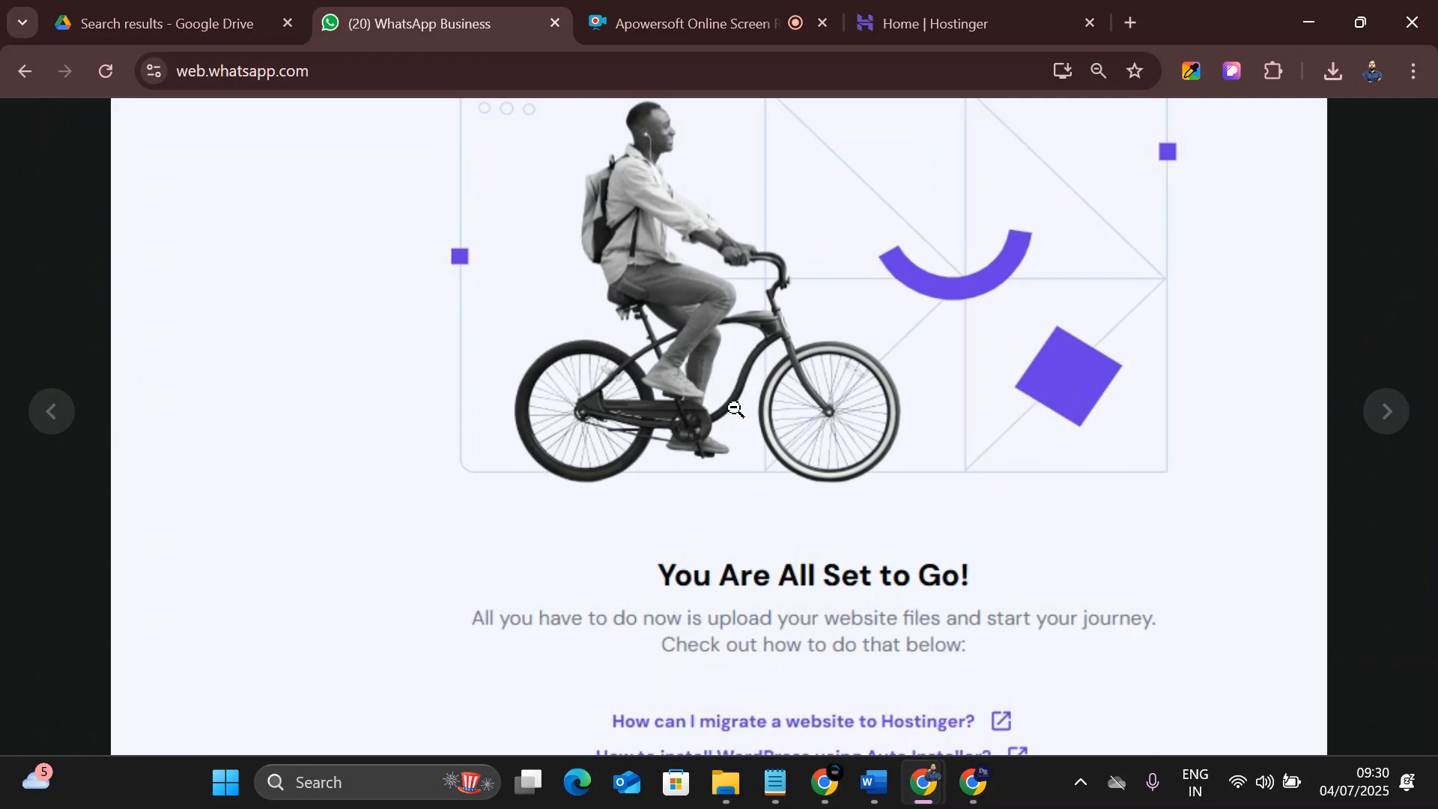
click(727, 417)
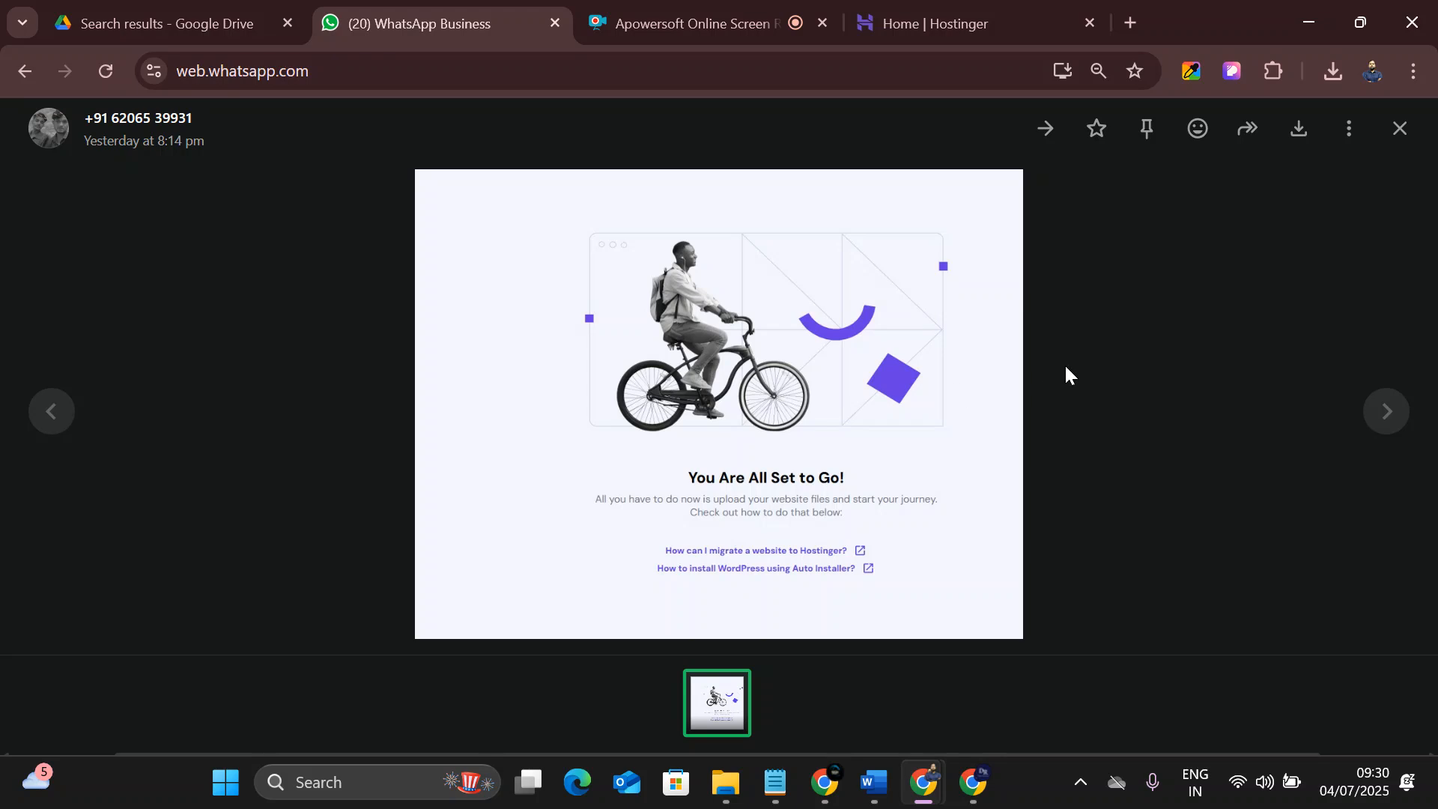
click(1399, 128)
scroll(955, 479, down, 4)
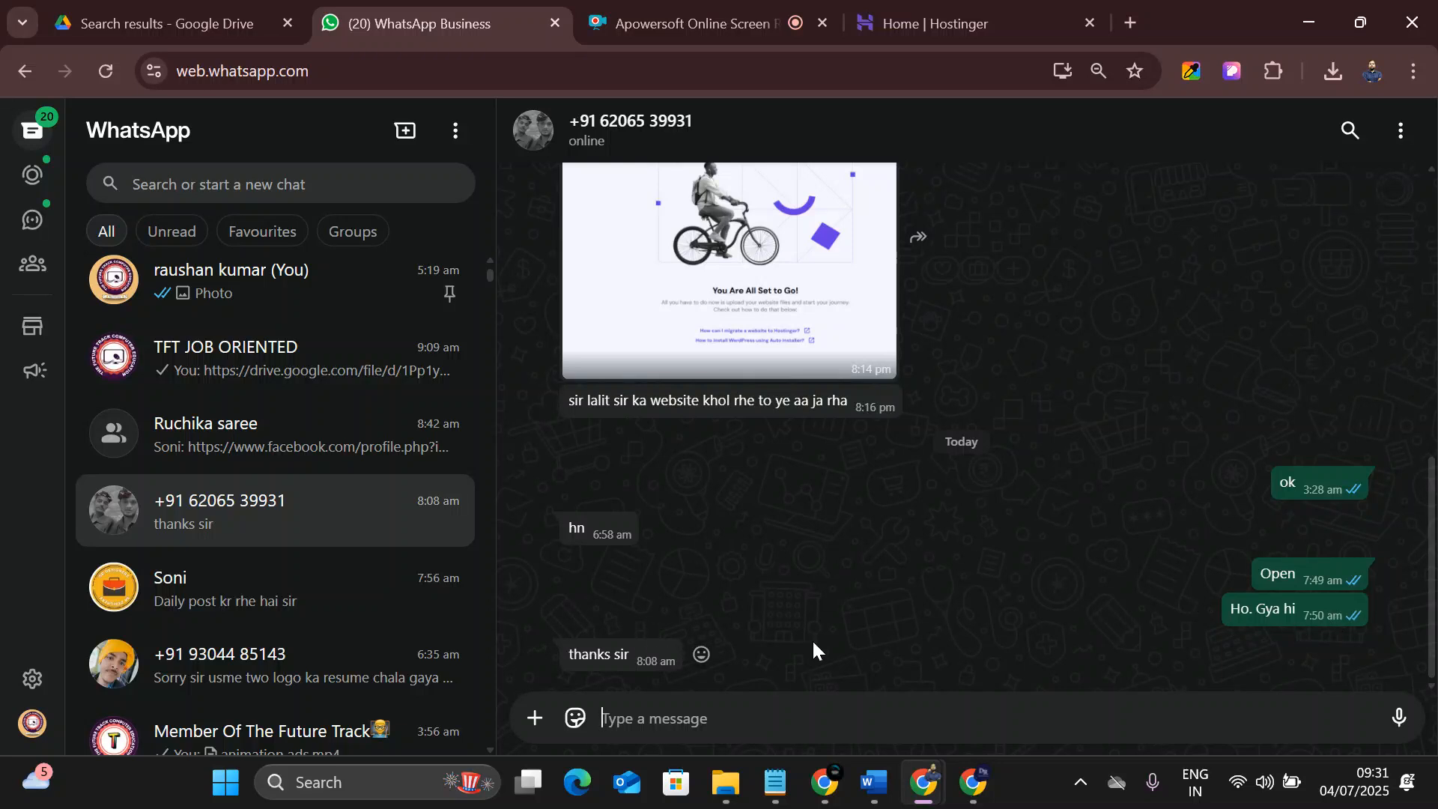
Load thegurututorials.in in a new browser tab and look over the beginning of its homepage.
click(1128, 20)
text(t)
key(BackSpace)
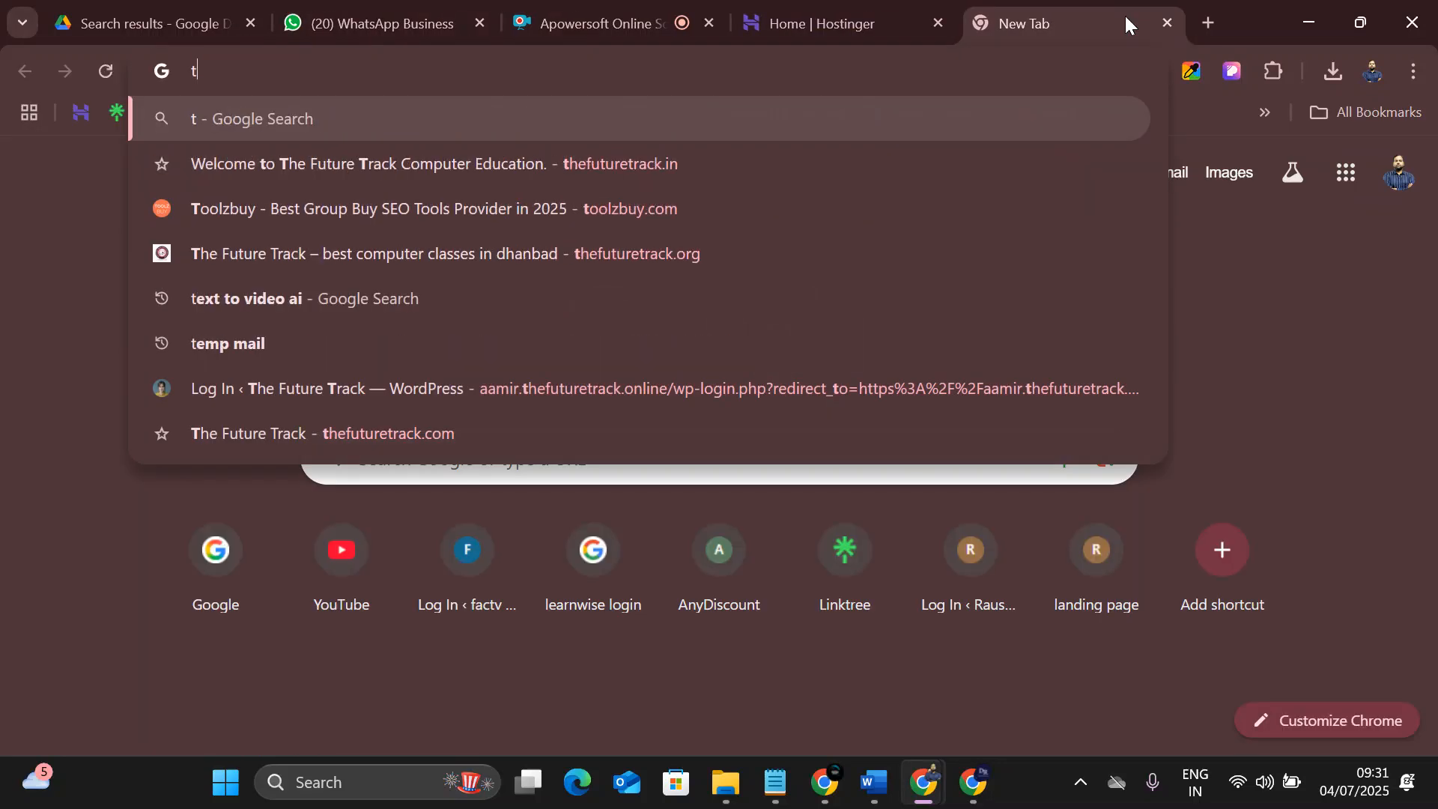
text(e)
key(BackSpace)
key(BackSpace)
text(thegurututorials.in)
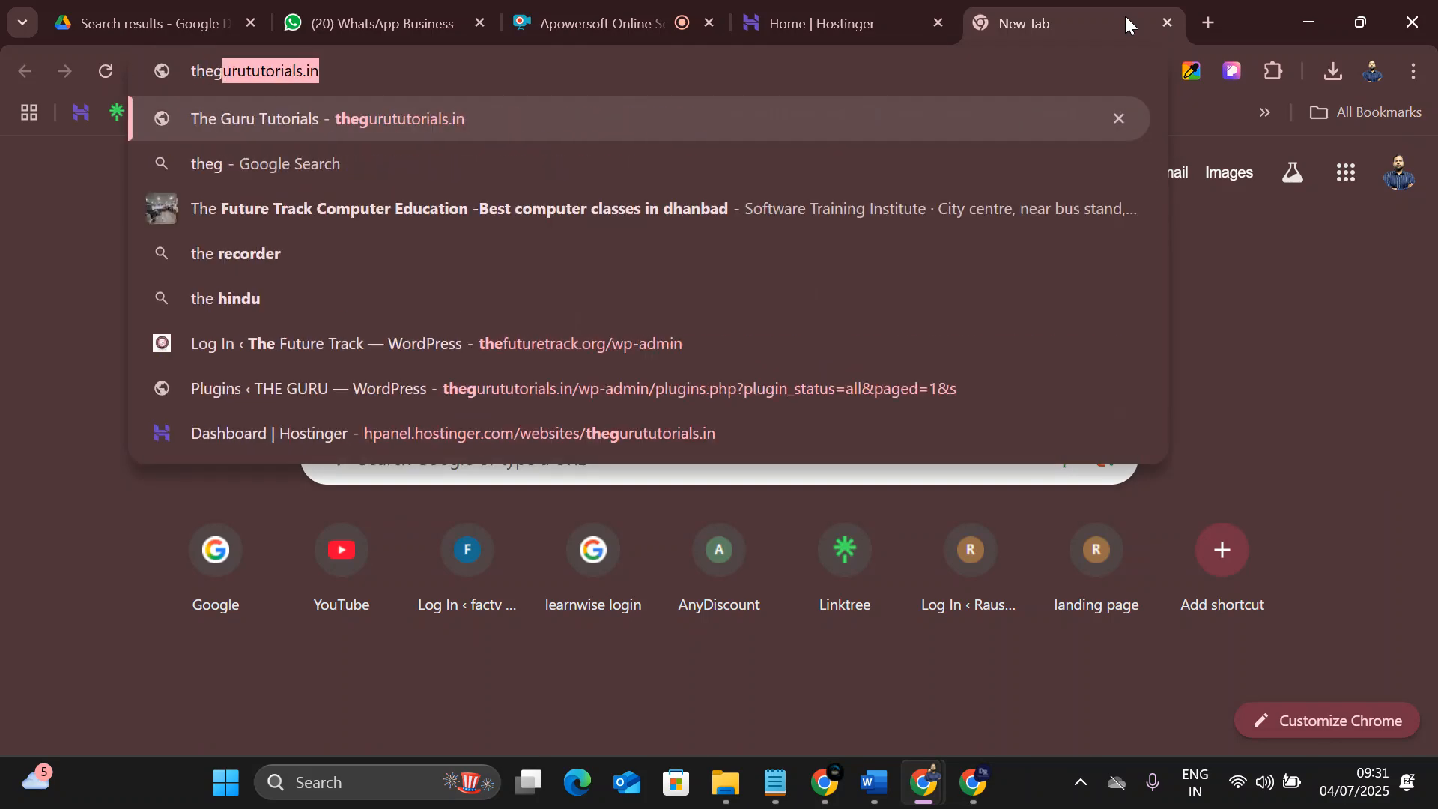
key(Return)
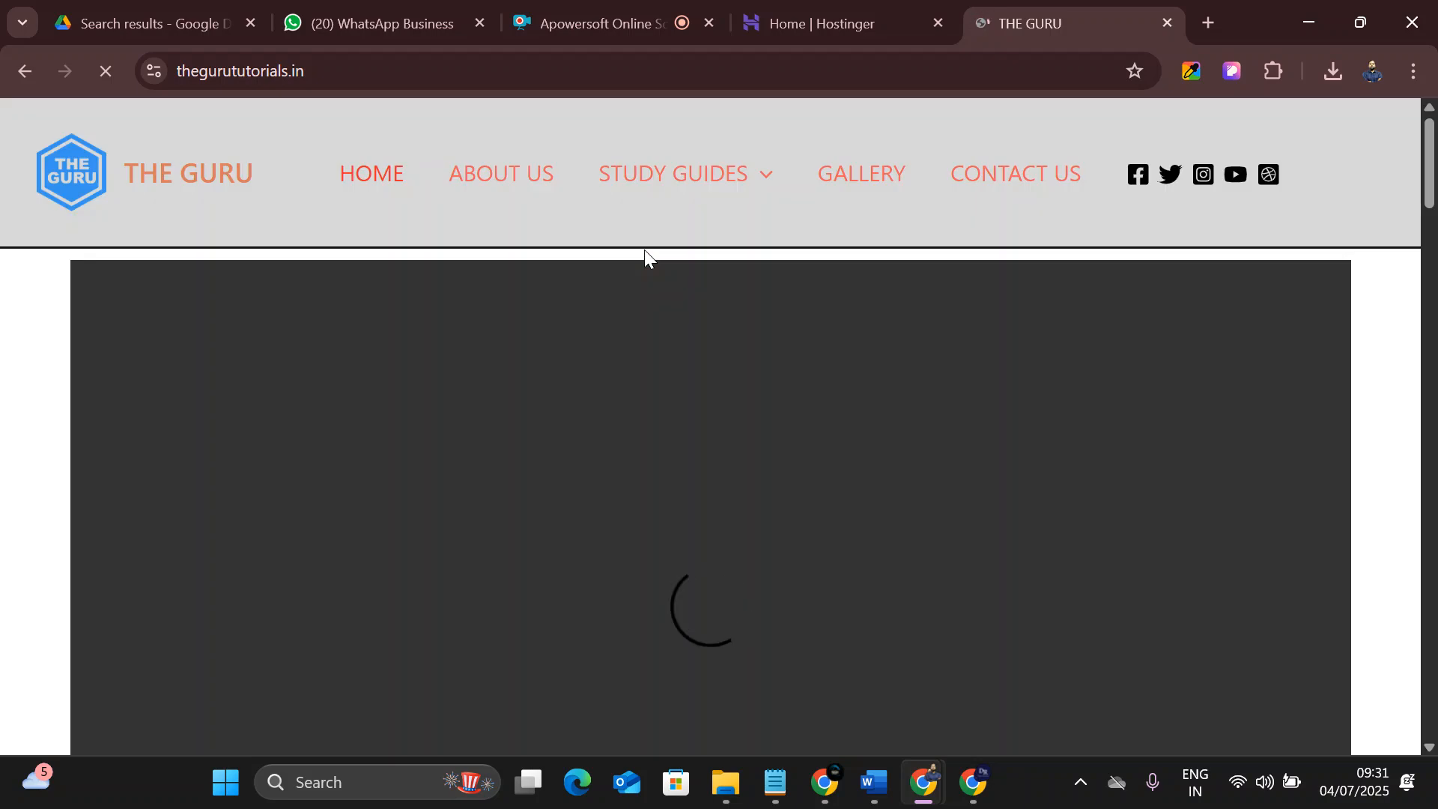
scroll(644, 267, down, 10)
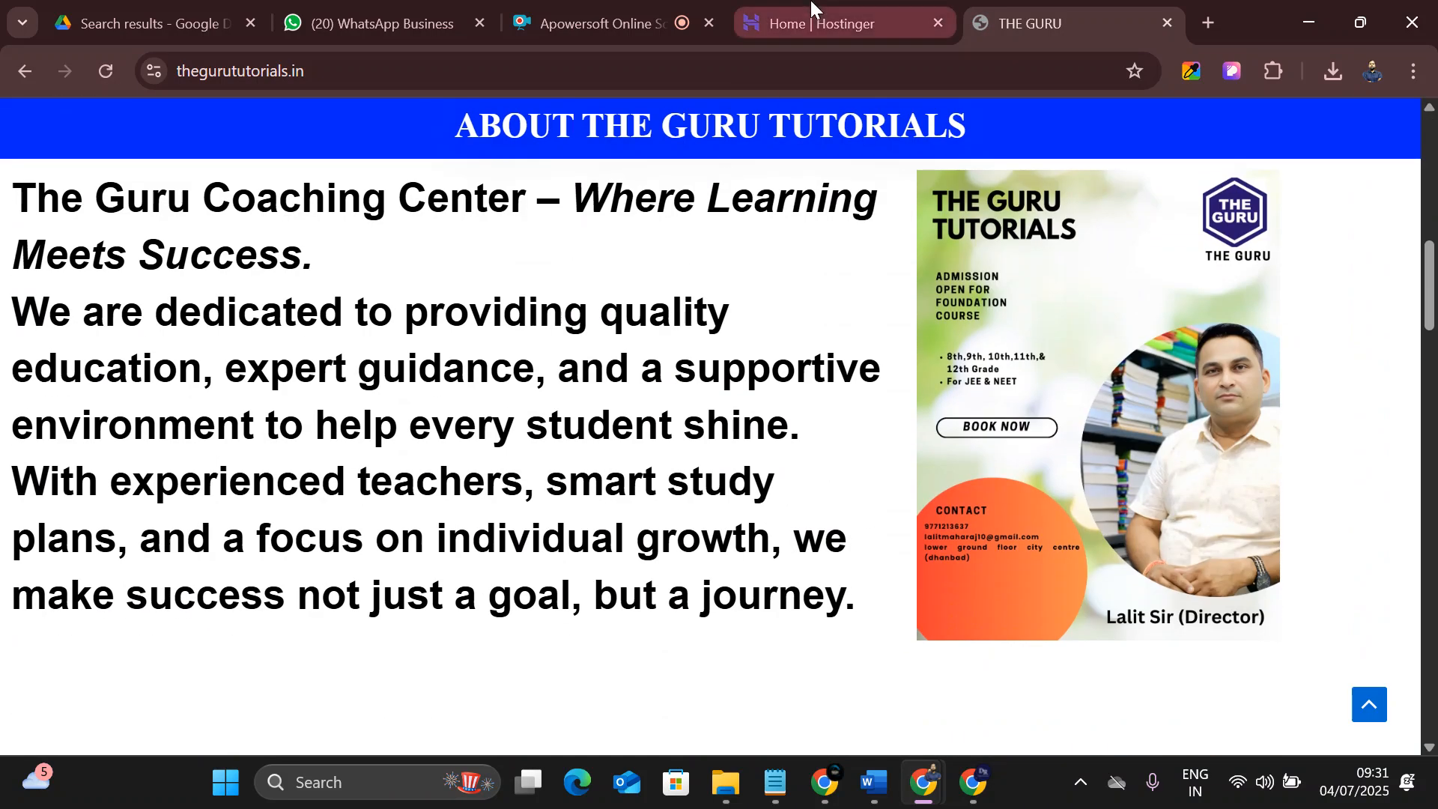
Return to the WhatsApp chat and enlarge the "You Are All Set to Go!" screenshot again.
click(812, 9)
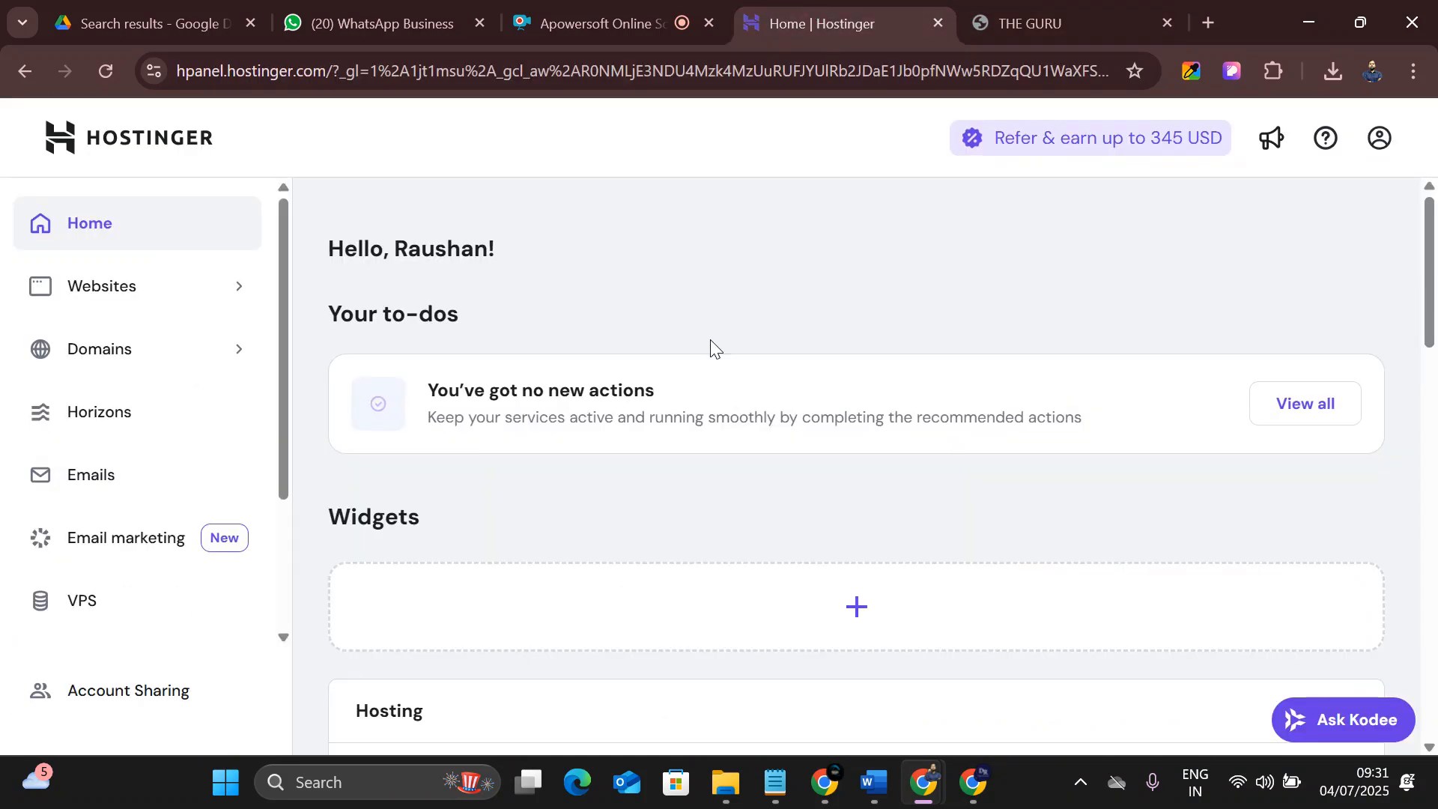
click(427, 13)
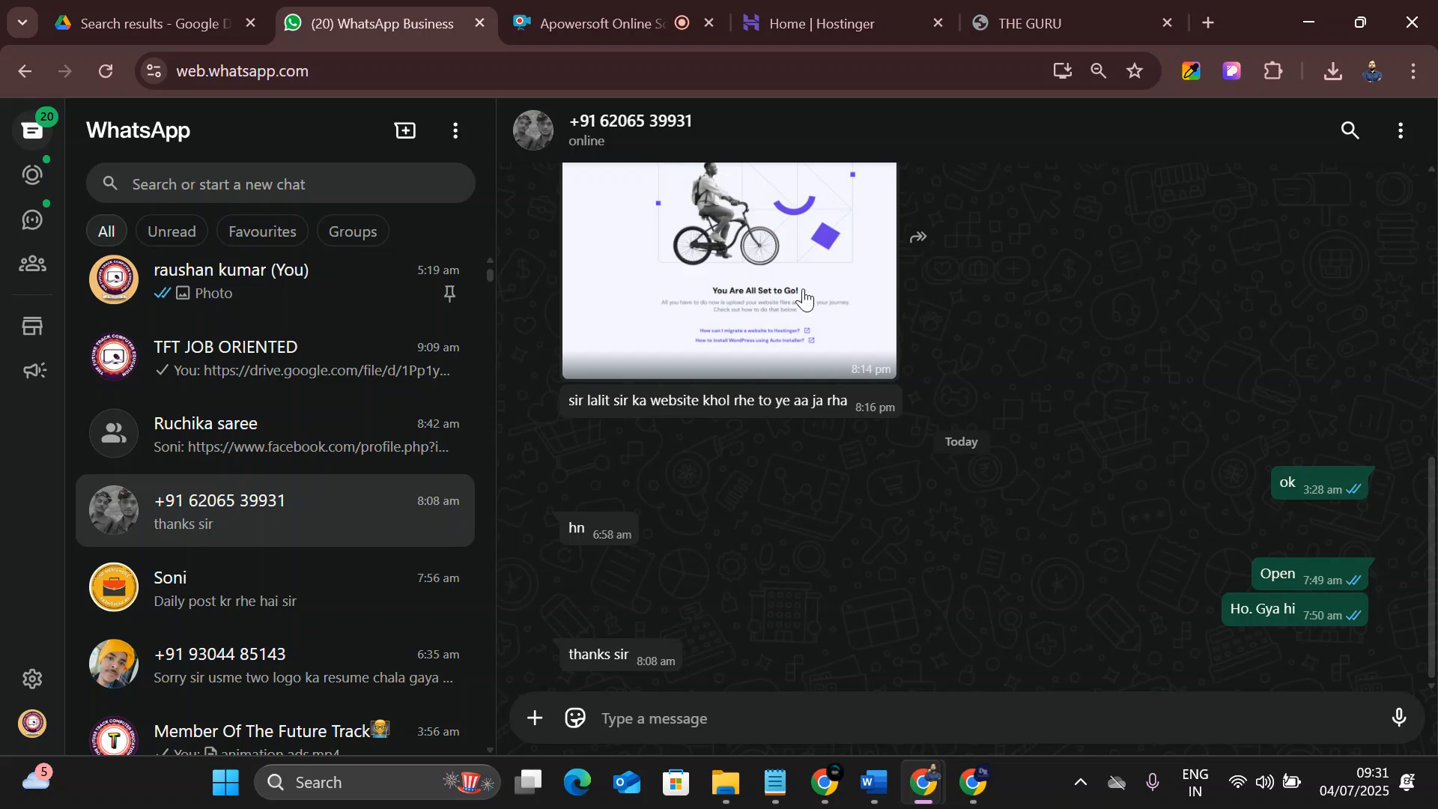
scroll(727, 434, up, 3)
click(726, 435)
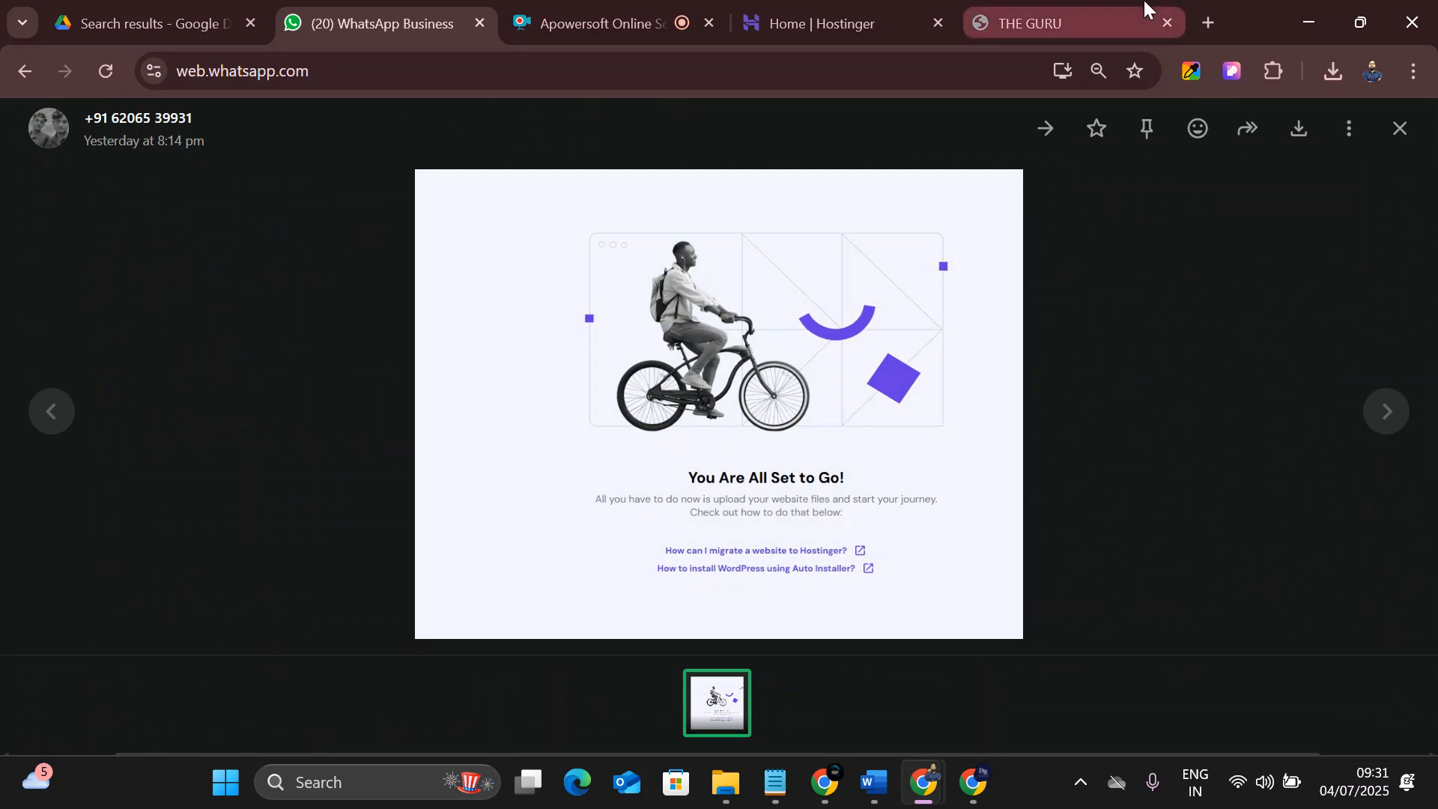
Go back to the THE GURU site and browse its homepage down to the student statistics.
click(1056, 19)
scroll(759, 474, down, 10)
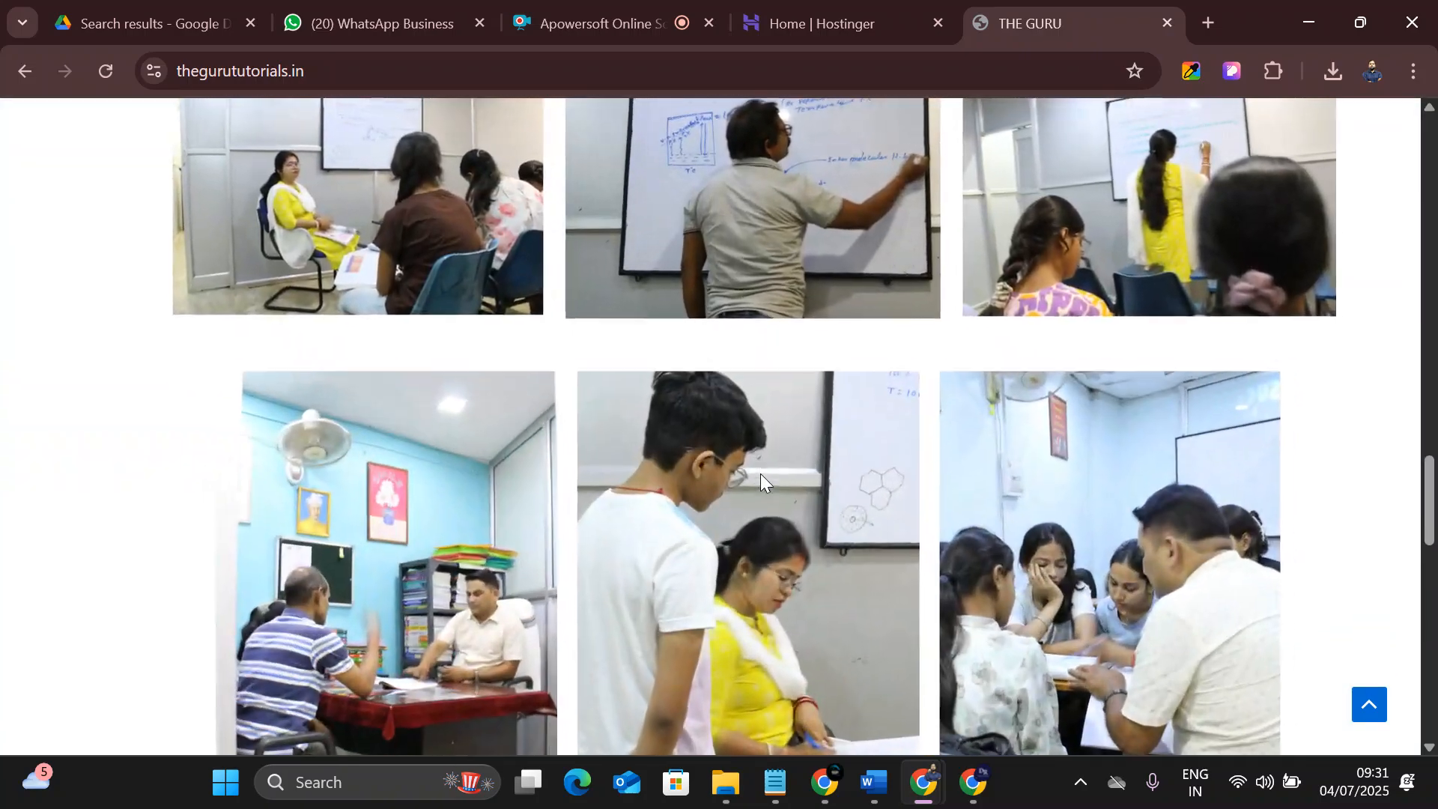
scroll(761, 476, down, 15)
scroll(761, 475, down, 2)
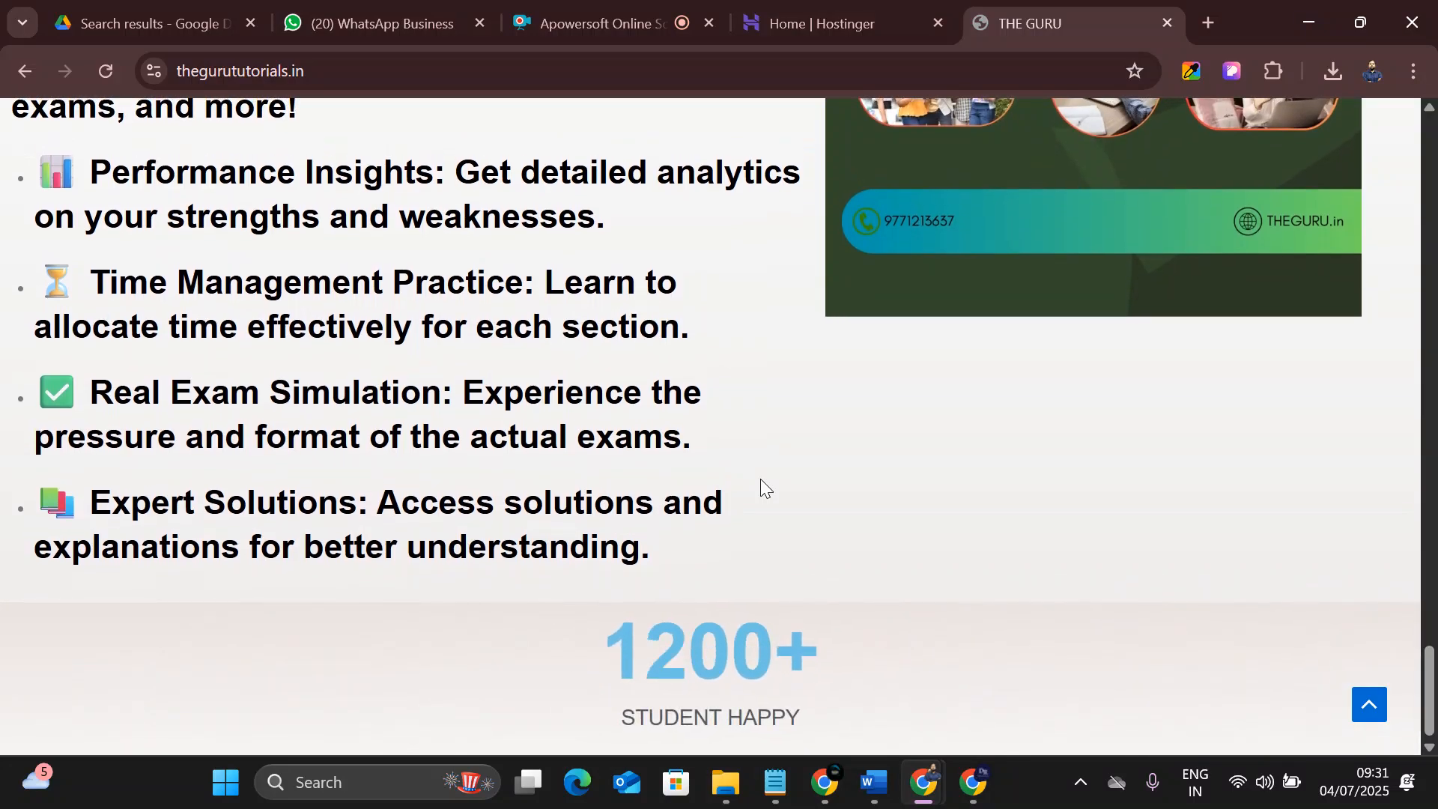
scroll(805, 618, up, 10)
scroll(807, 601, up, 20)
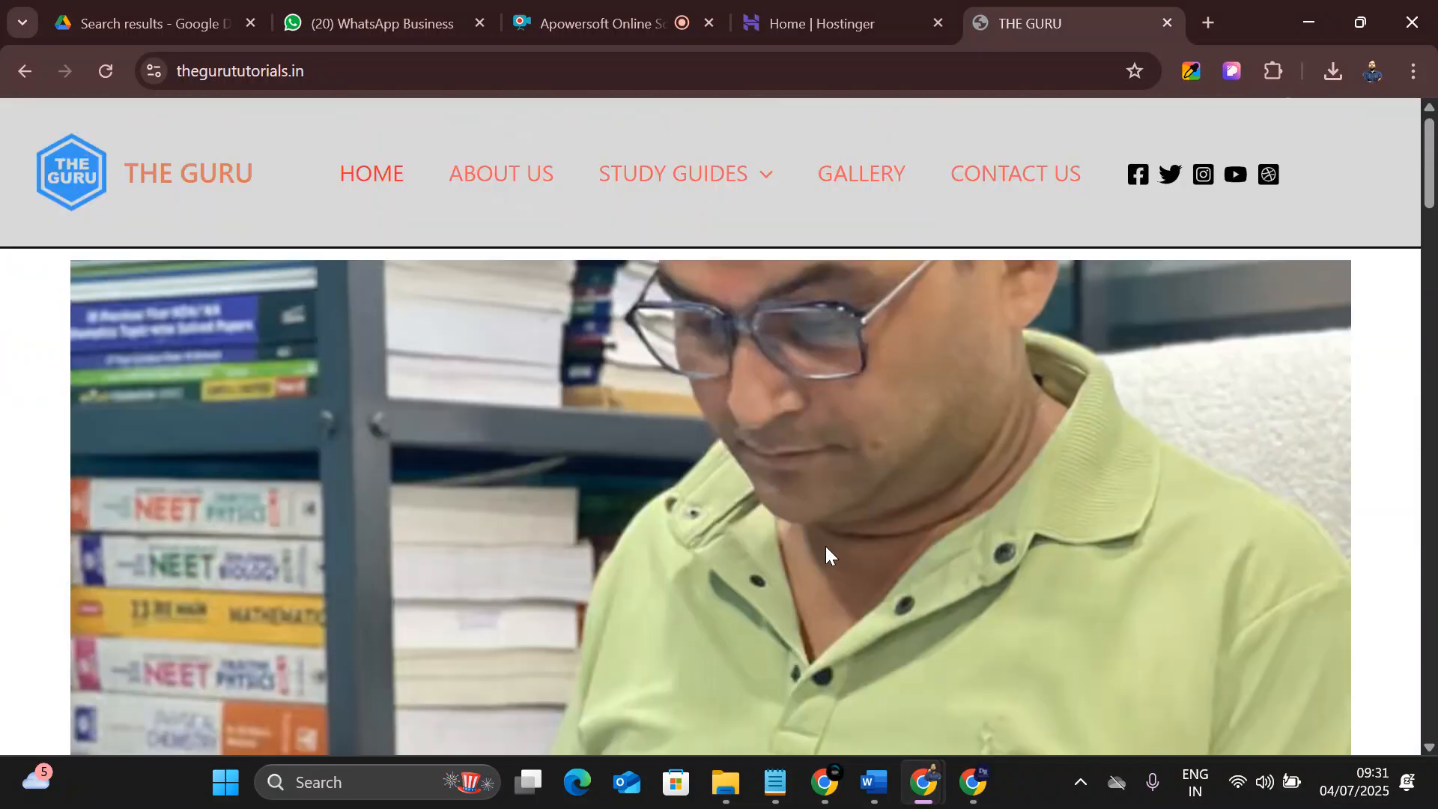
View the site's Sample Paper page and its JEE Mains sample paper, and close the site's tab.
mouse_move(637, 181)
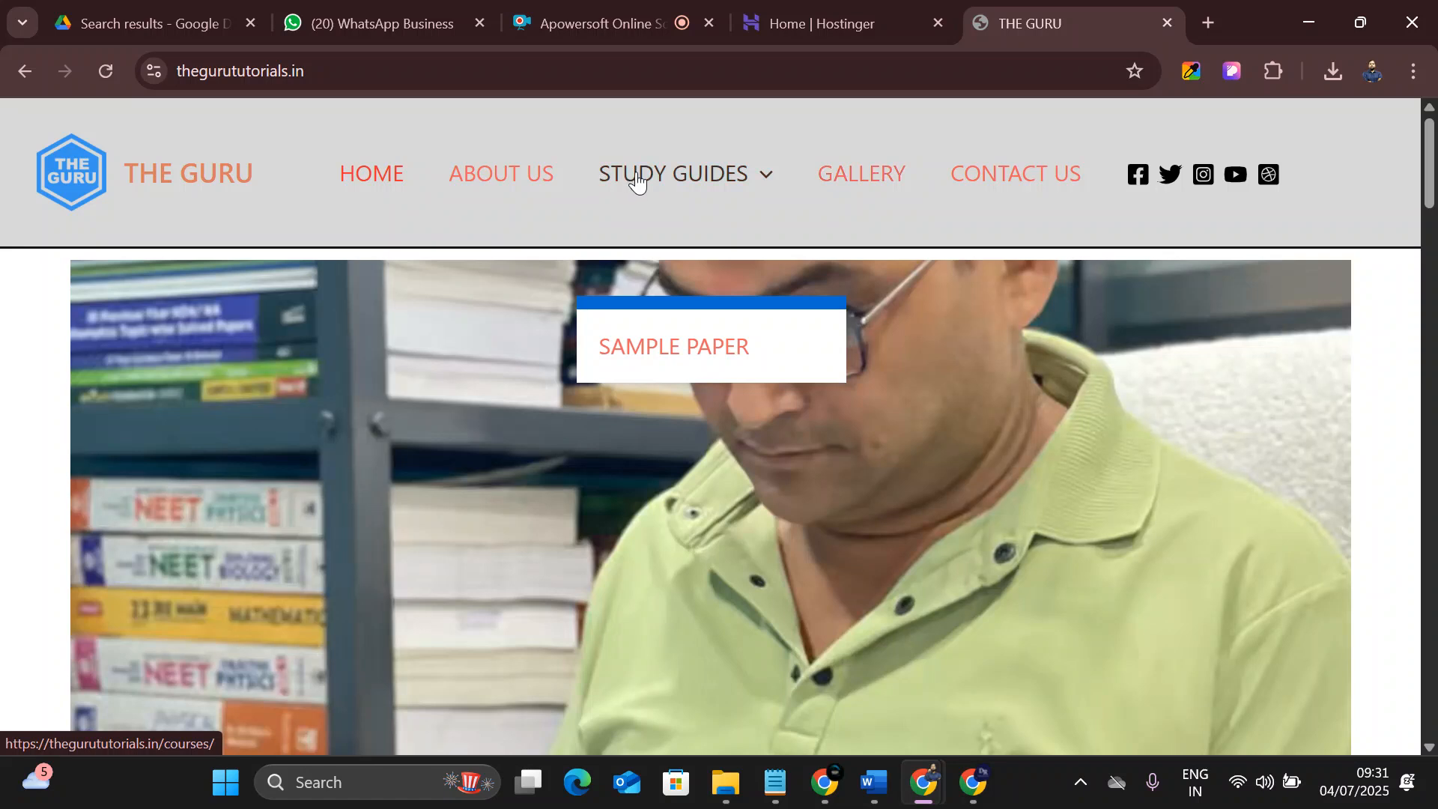
click(708, 348)
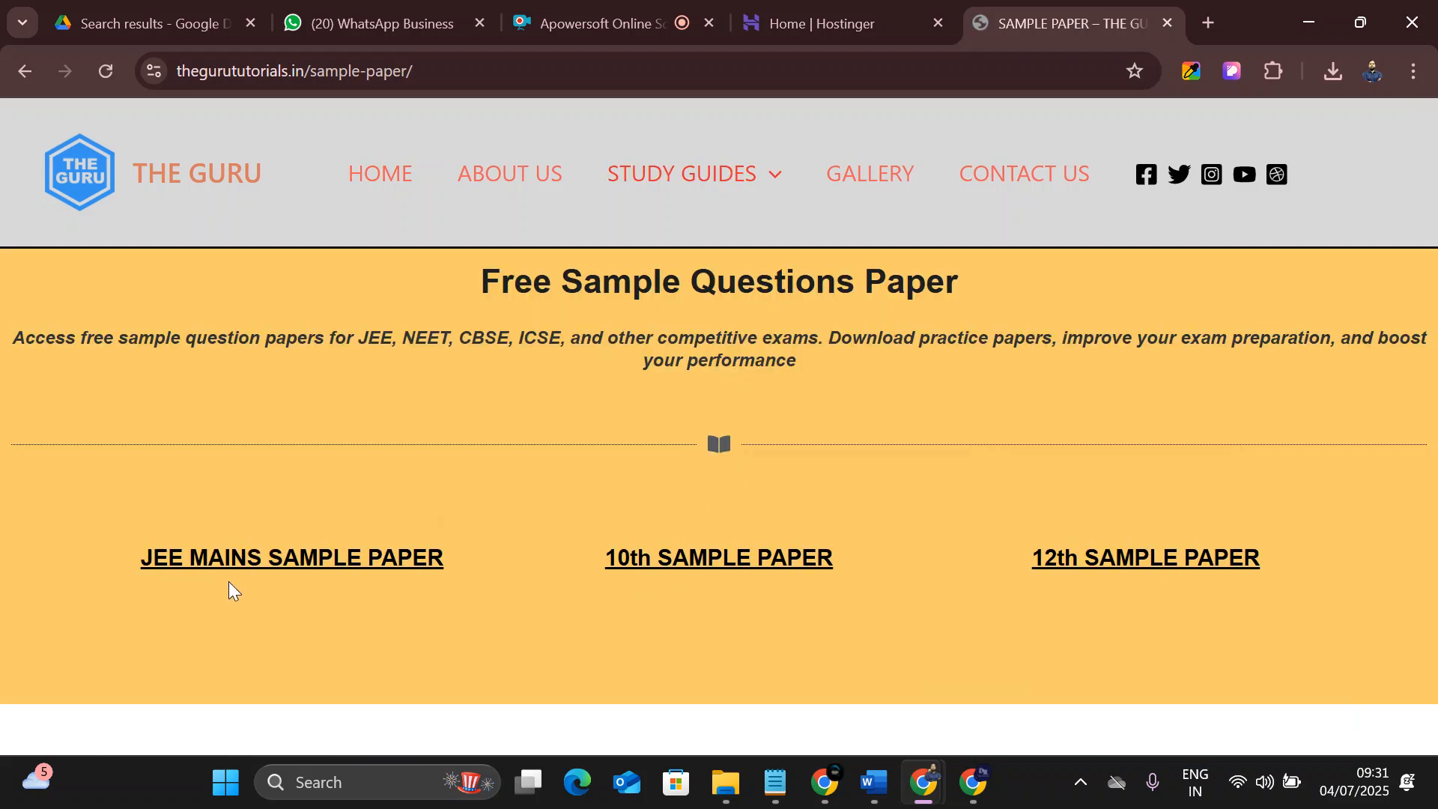
click(268, 569)
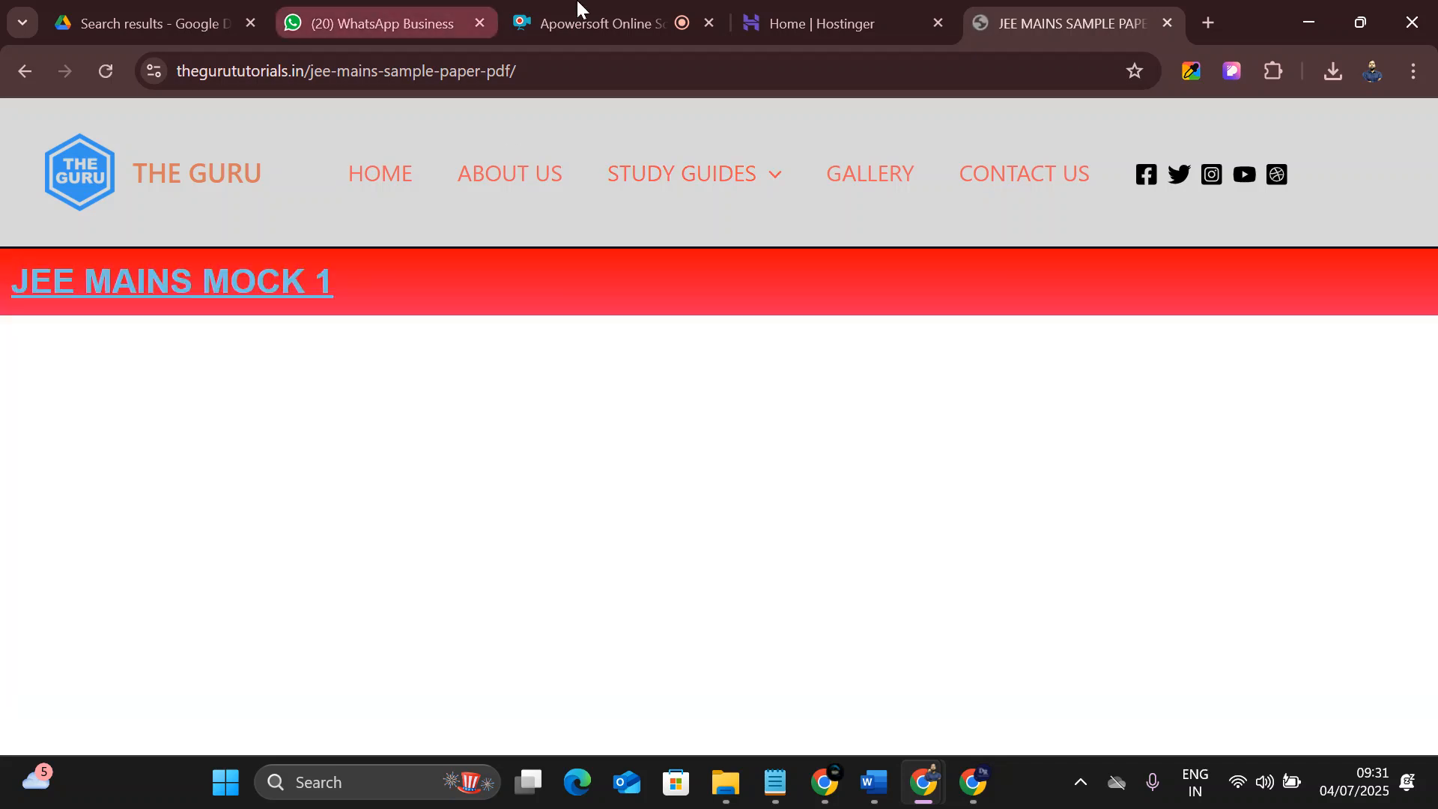
click(1168, 23)
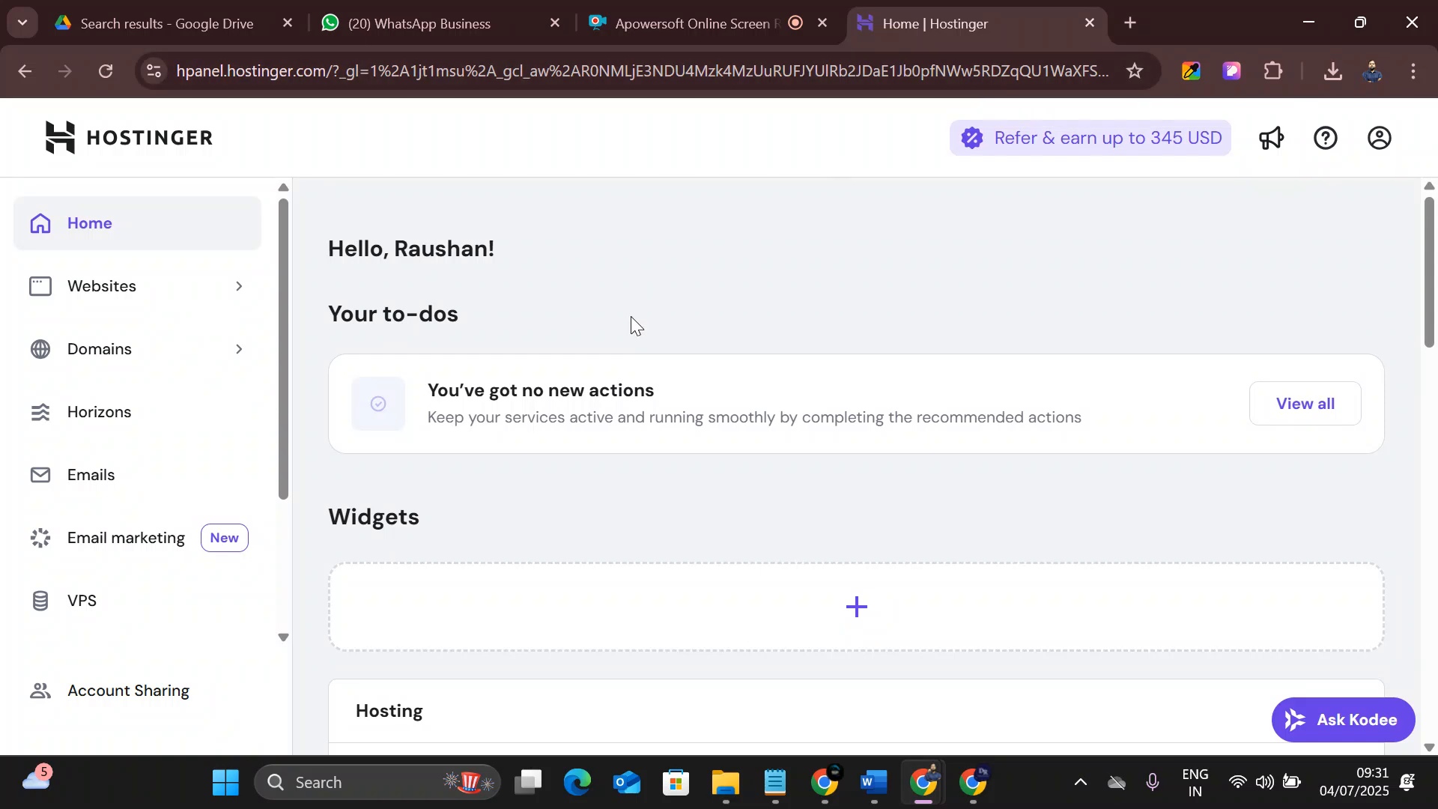
Check the installed plugins in the WordPress admin window once more and return to the Hostinger hPanel.
key(alt+Tab)
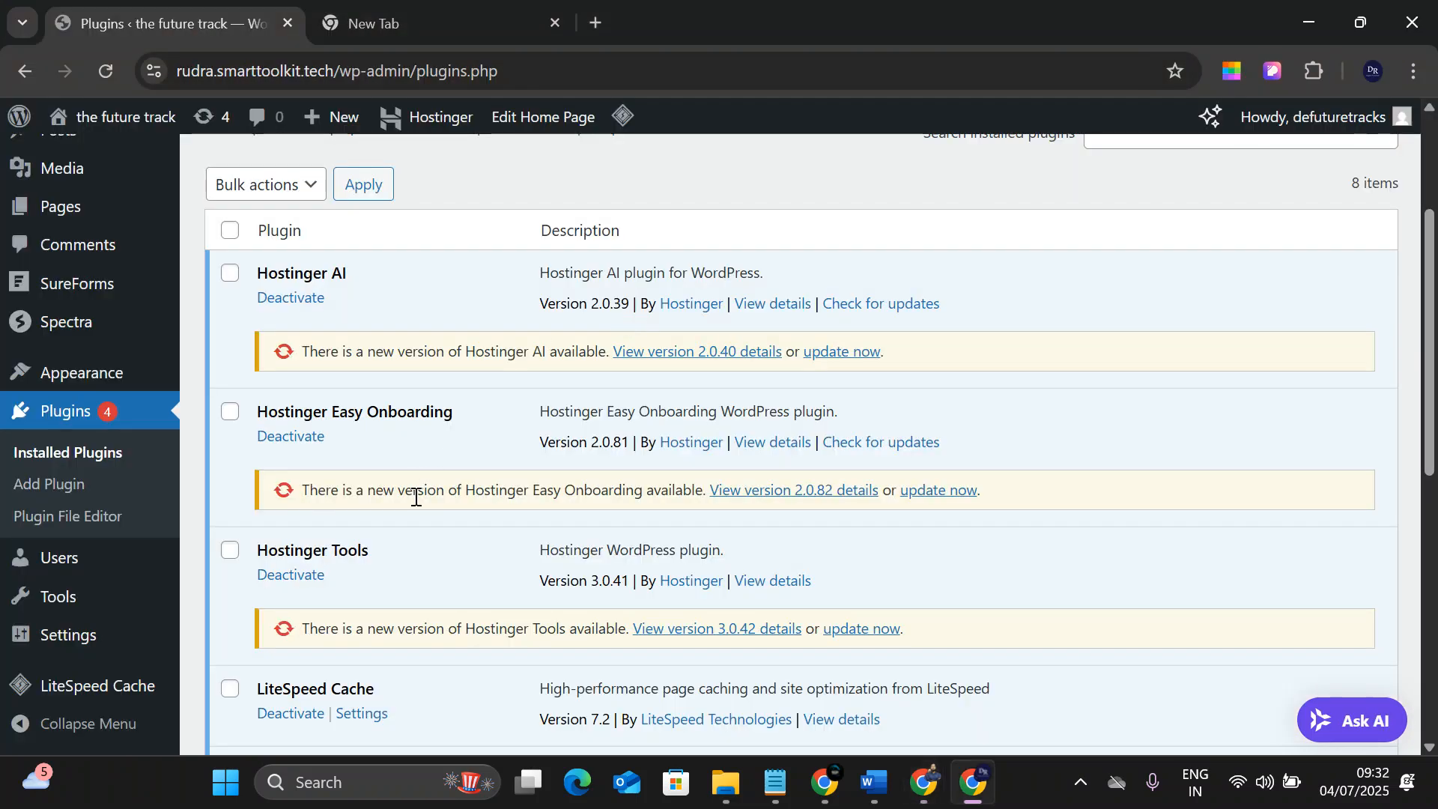
scroll(379, 389, down, 5)
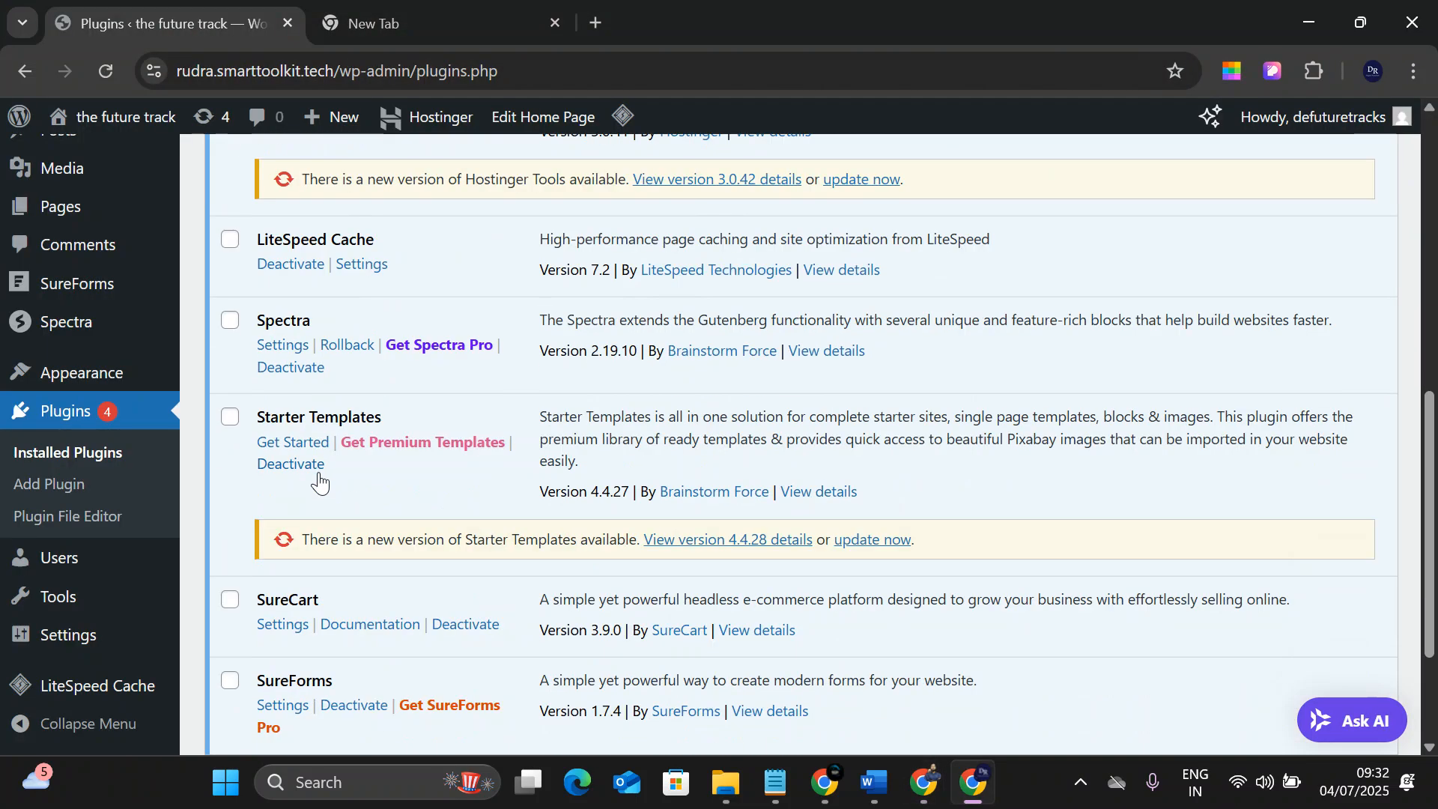
scroll(318, 475, up, 6)
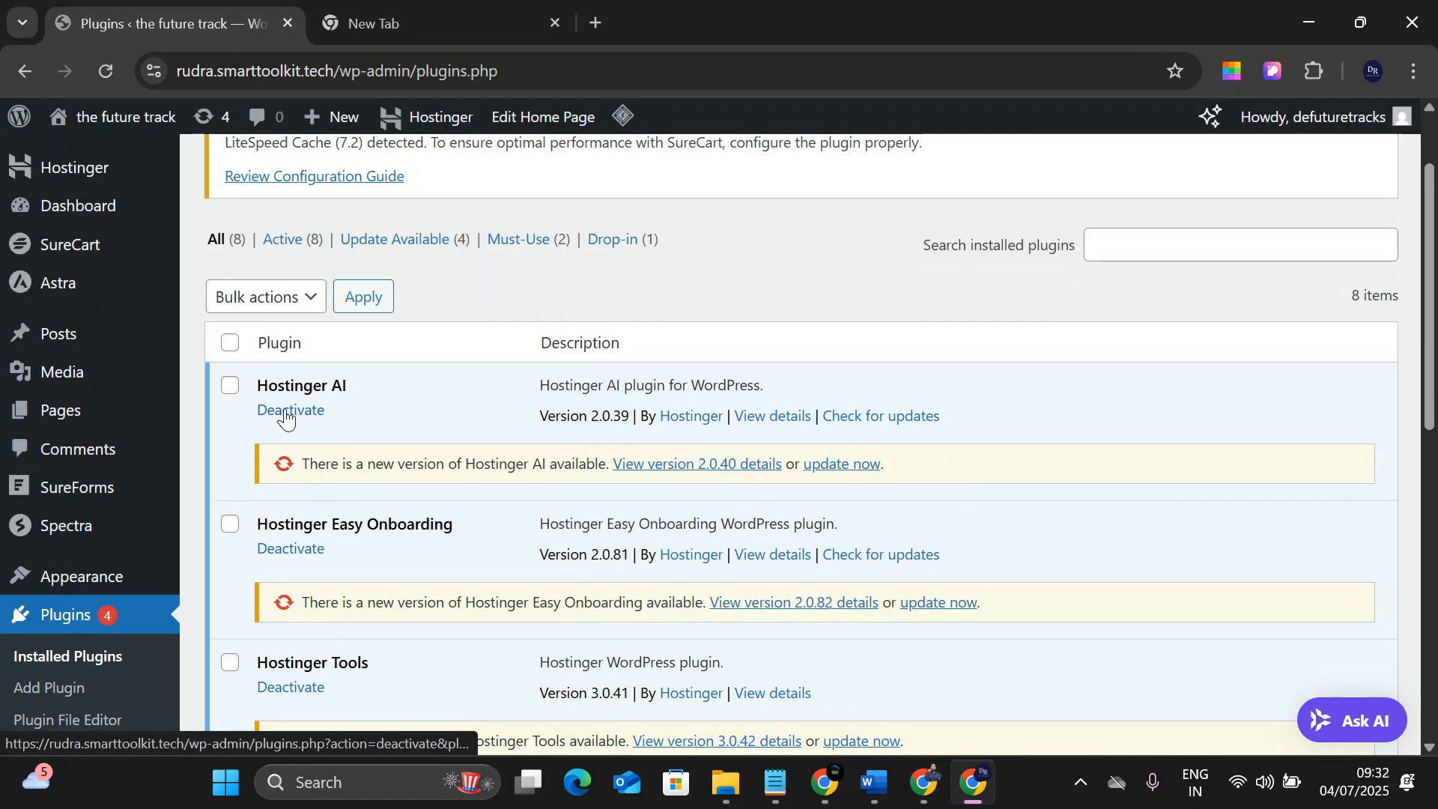
key(alt+Tab)
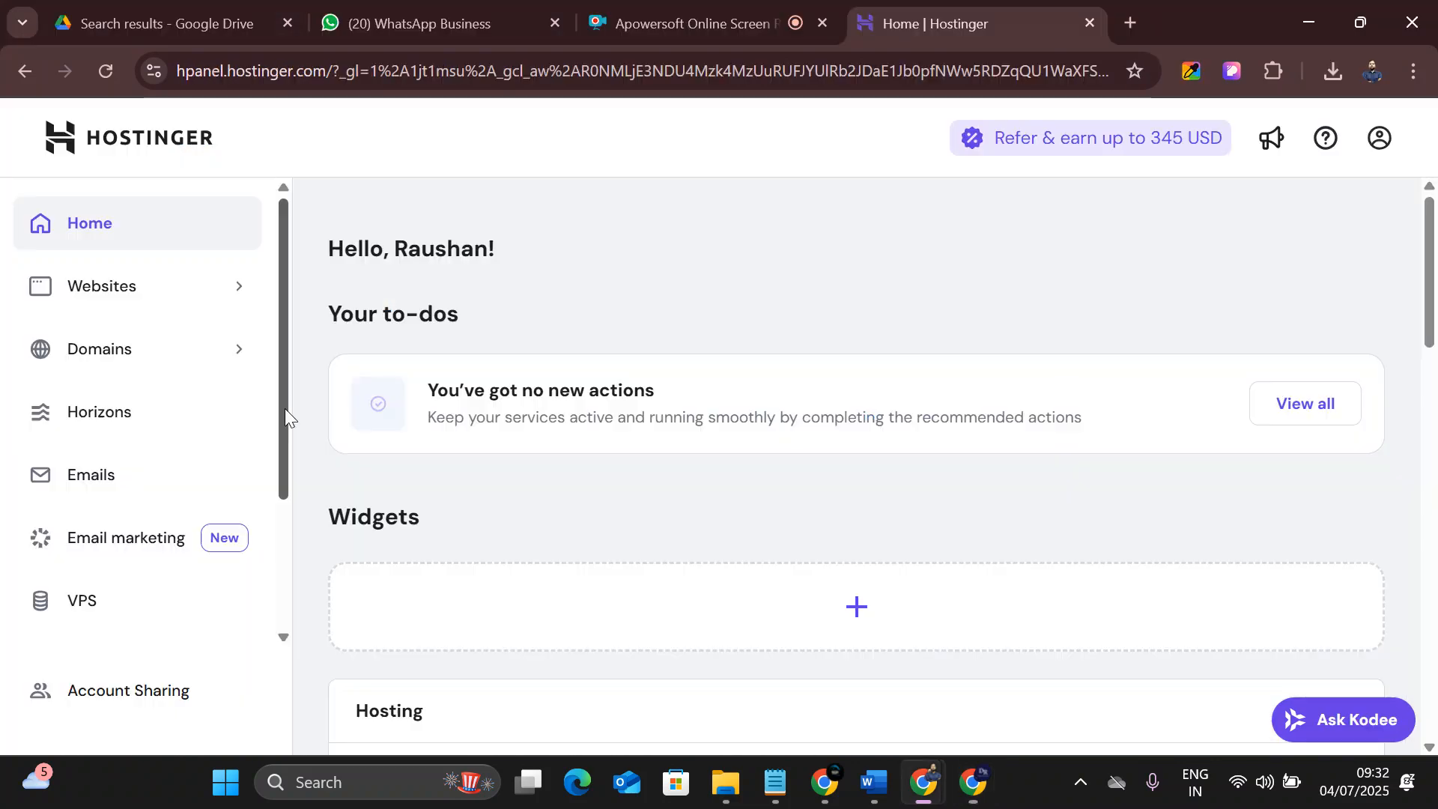
Revisit the WordPress plugins window, then open a blank tab in the Hostinger browser window and return to the hPanel home page.
click(976, 783)
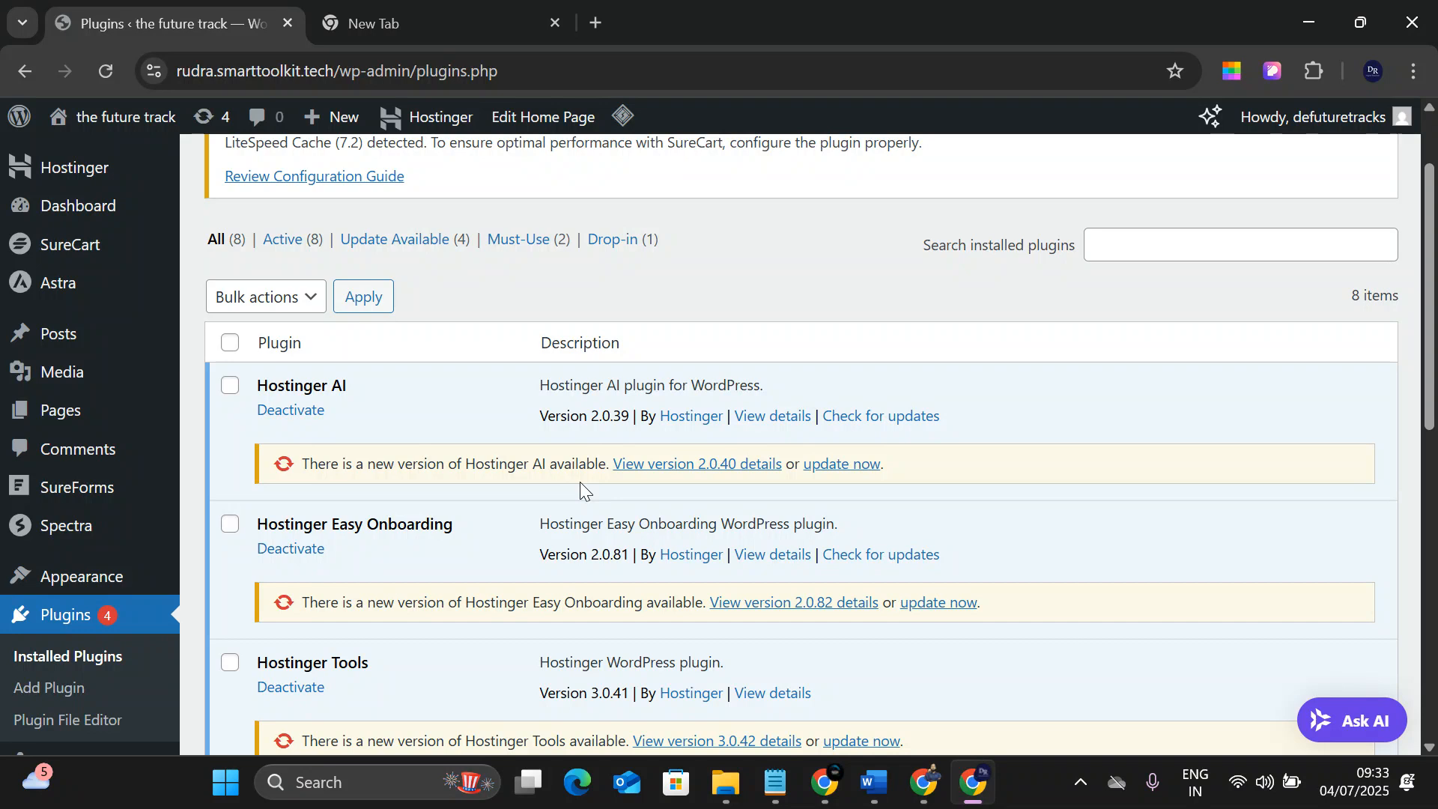
mouse_move(923, 783)
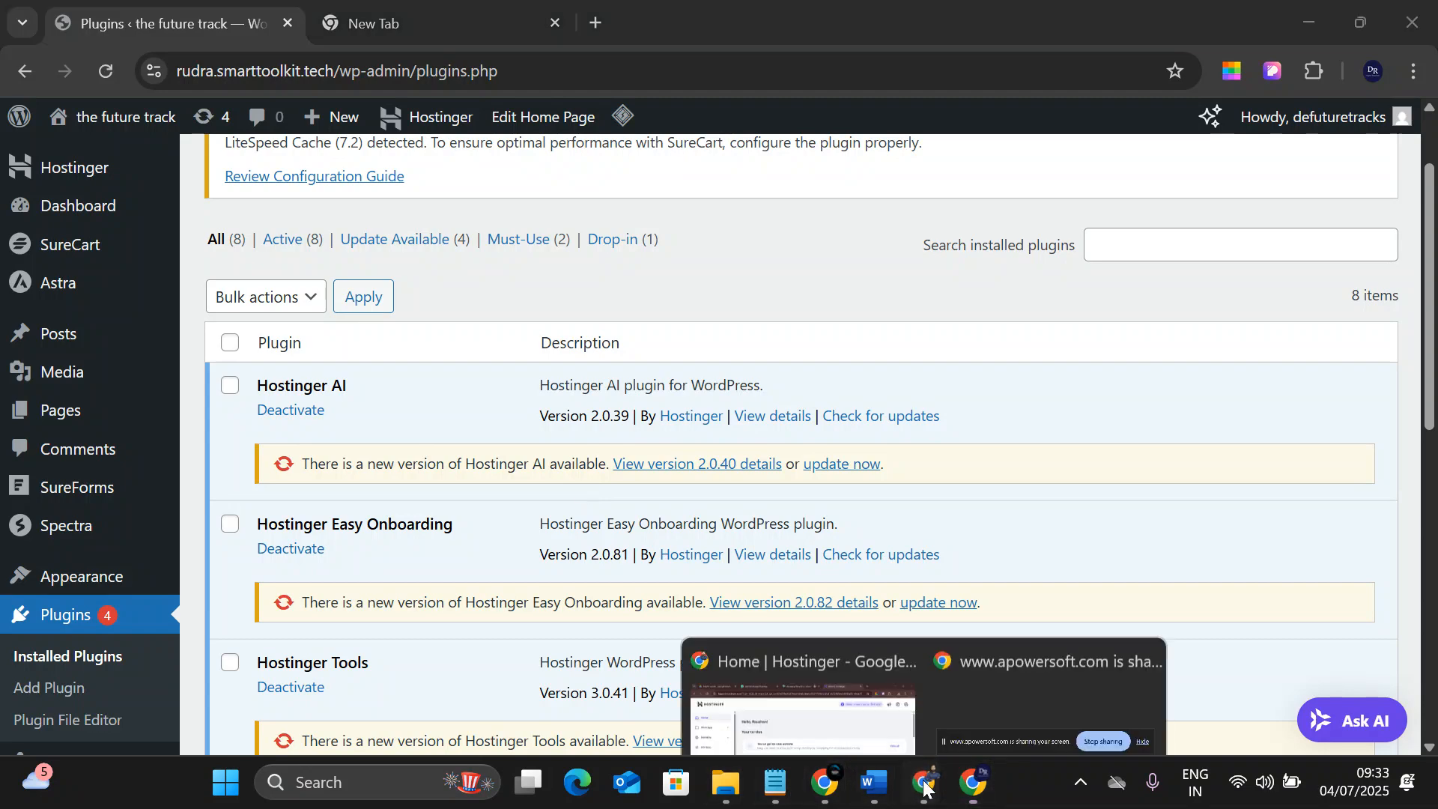
click(840, 734)
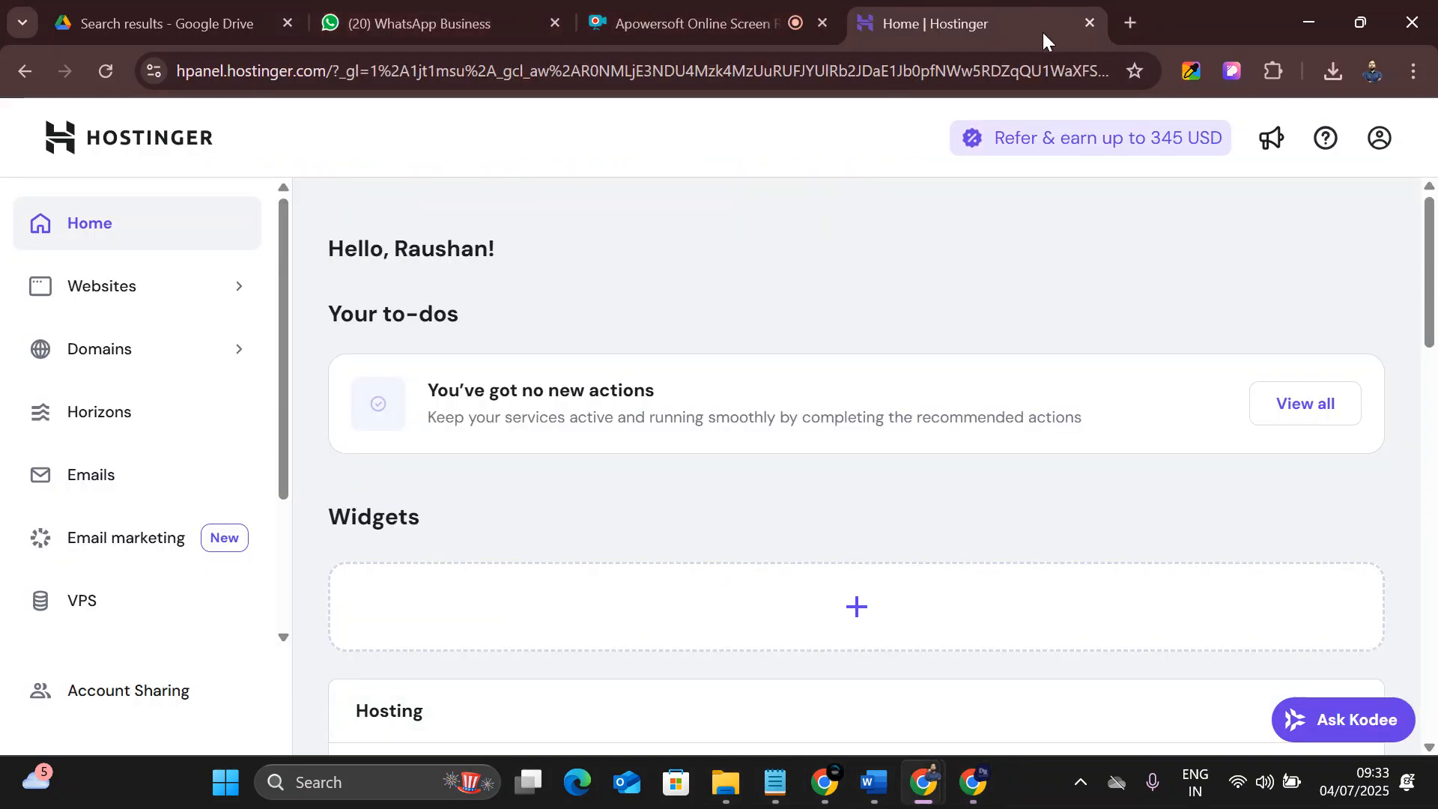
click(1131, 22)
click(809, 24)
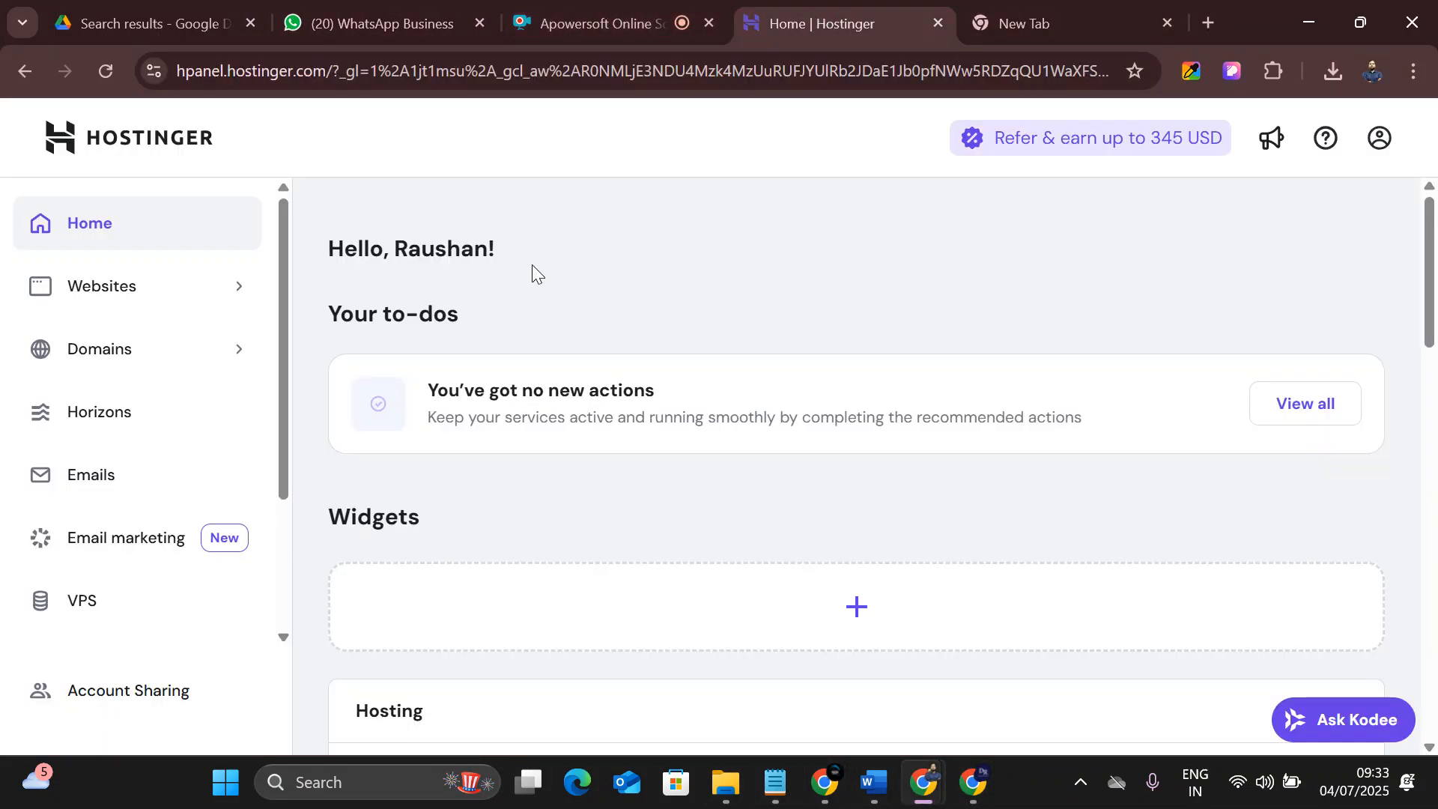
Open the websites list, search it for "katha" and clear the search.
click(71, 303)
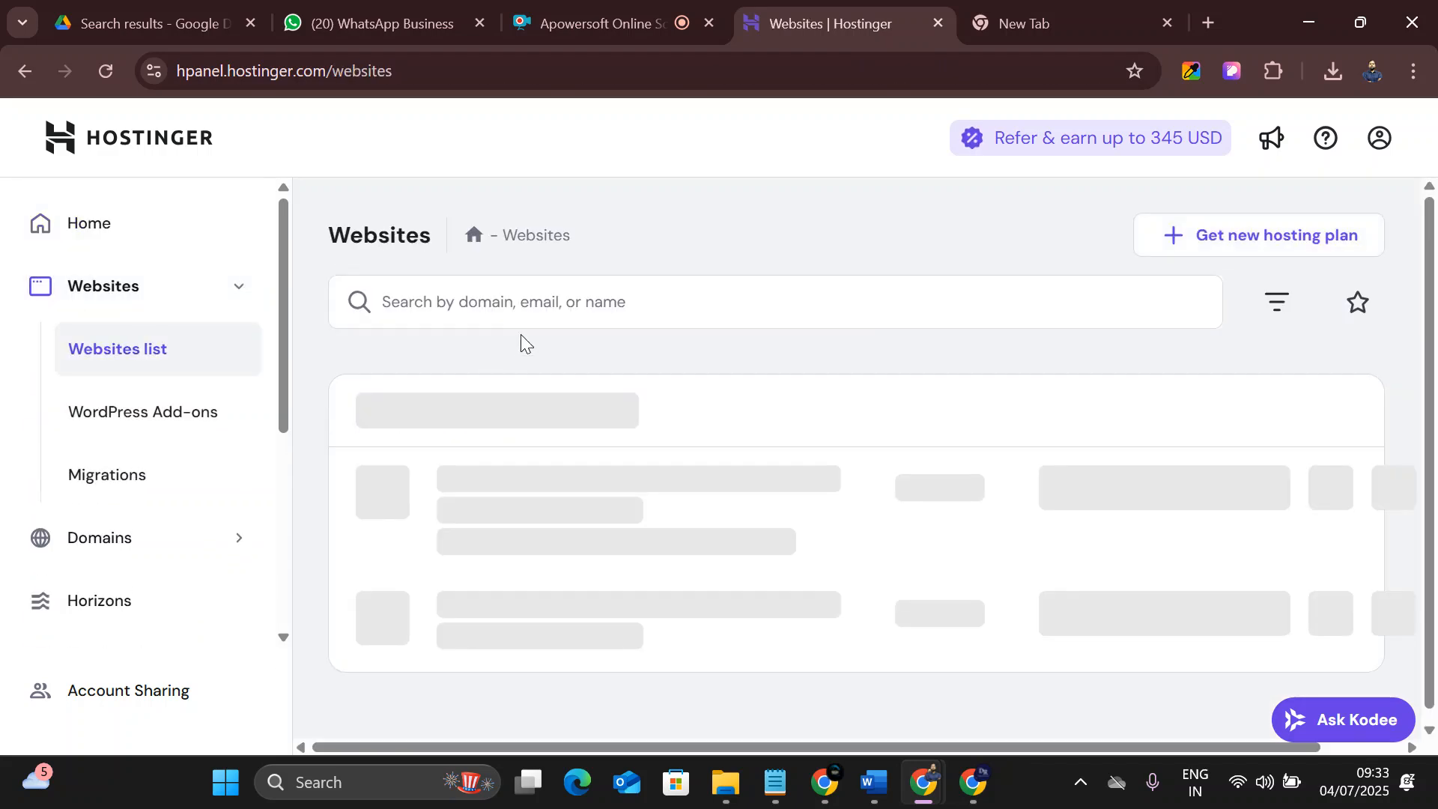
click(520, 299)
text(ka)
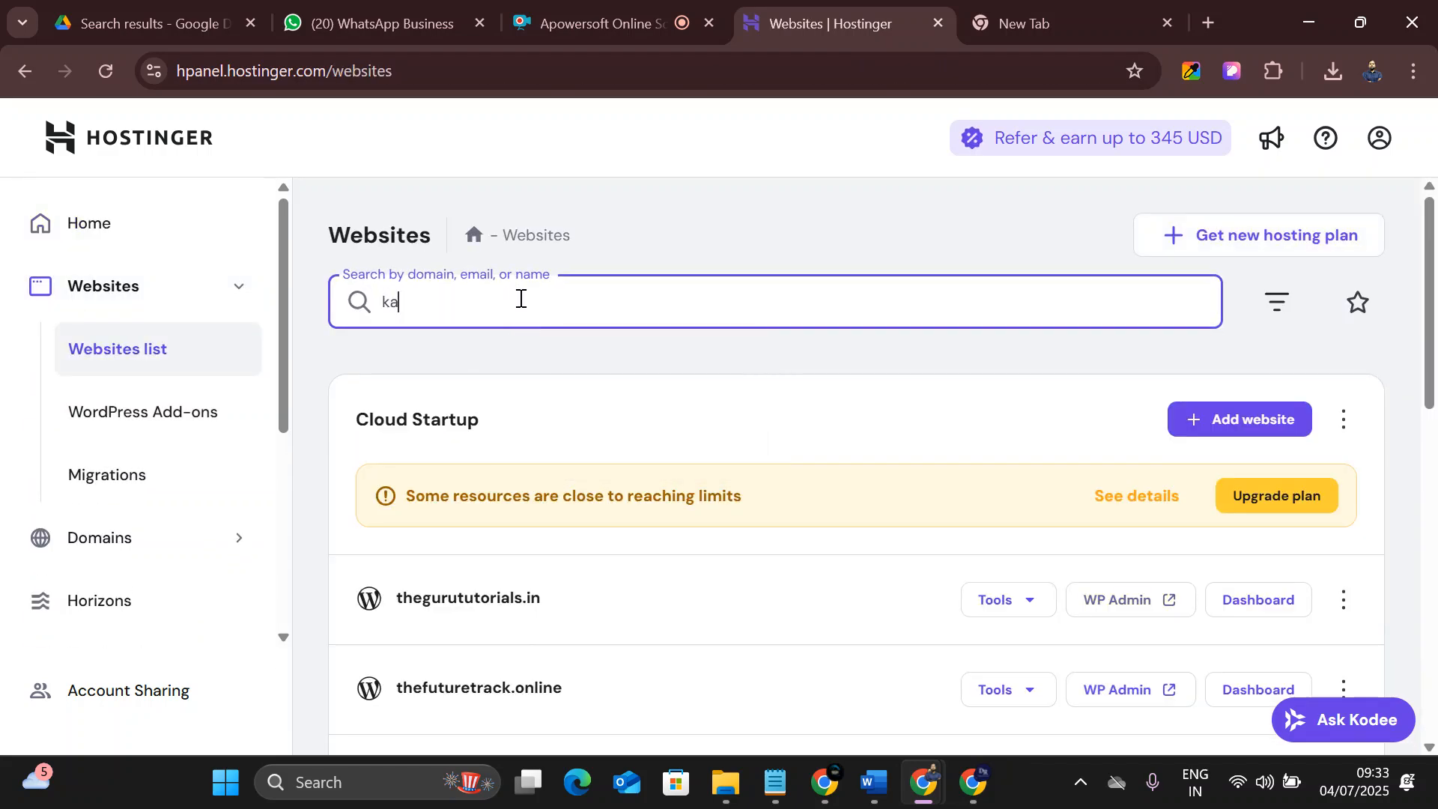
text(tha)
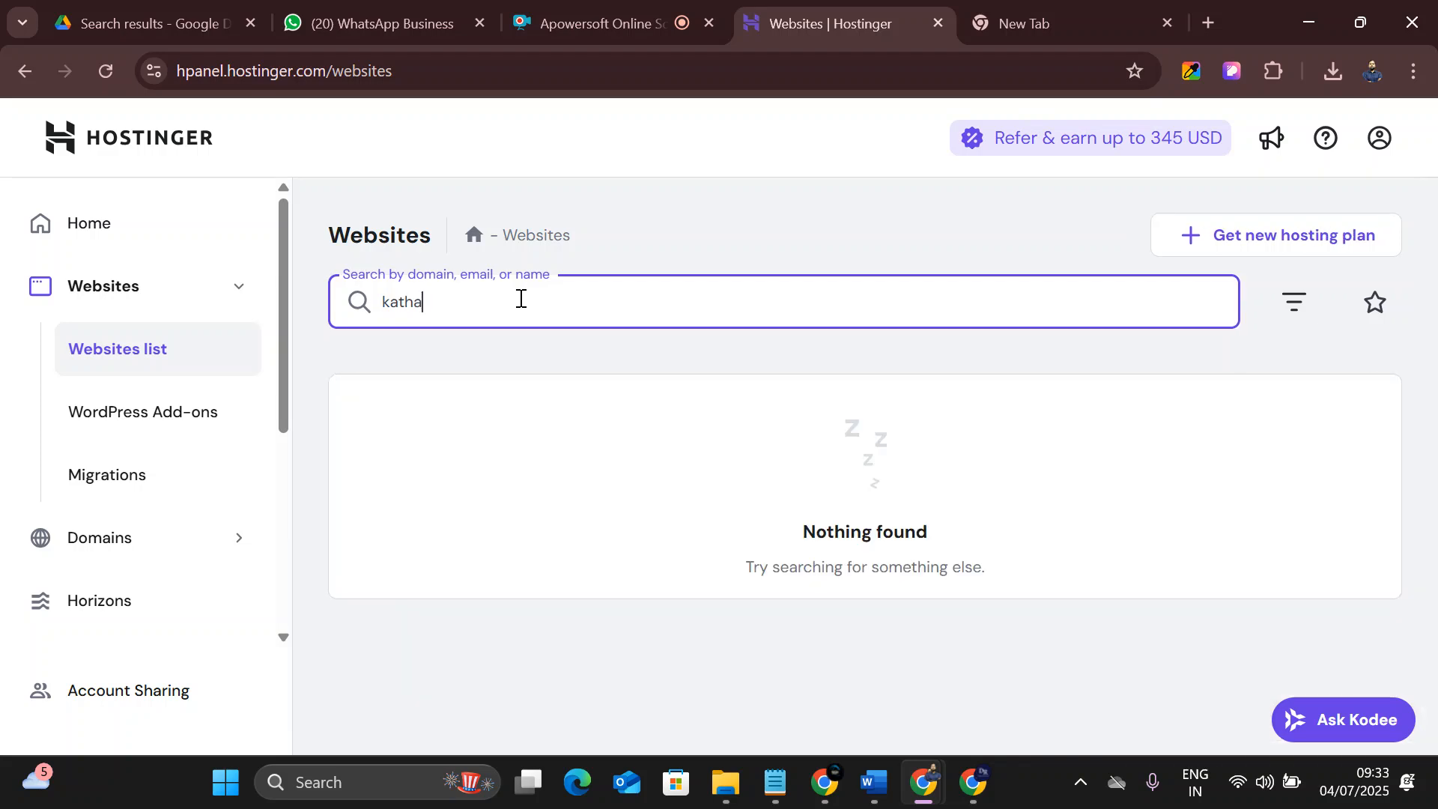
key(BackSpace)
key(BackSpace)
key(BackSpace)
key(BackSpace)
key(BackSpace)
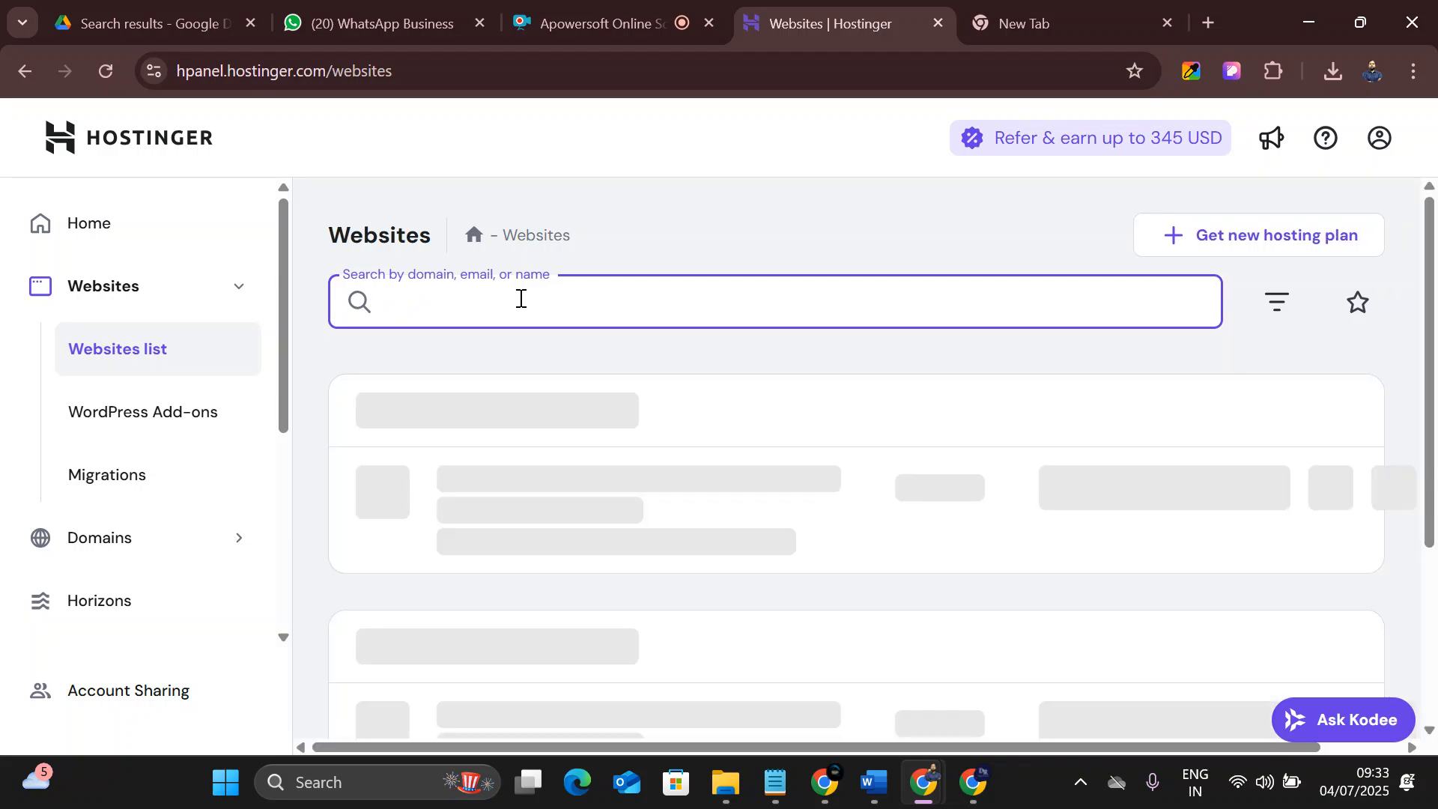
Find hwd.co.in on the second page of the websites list and open its dashboard.
scroll(552, 400, down, 7)
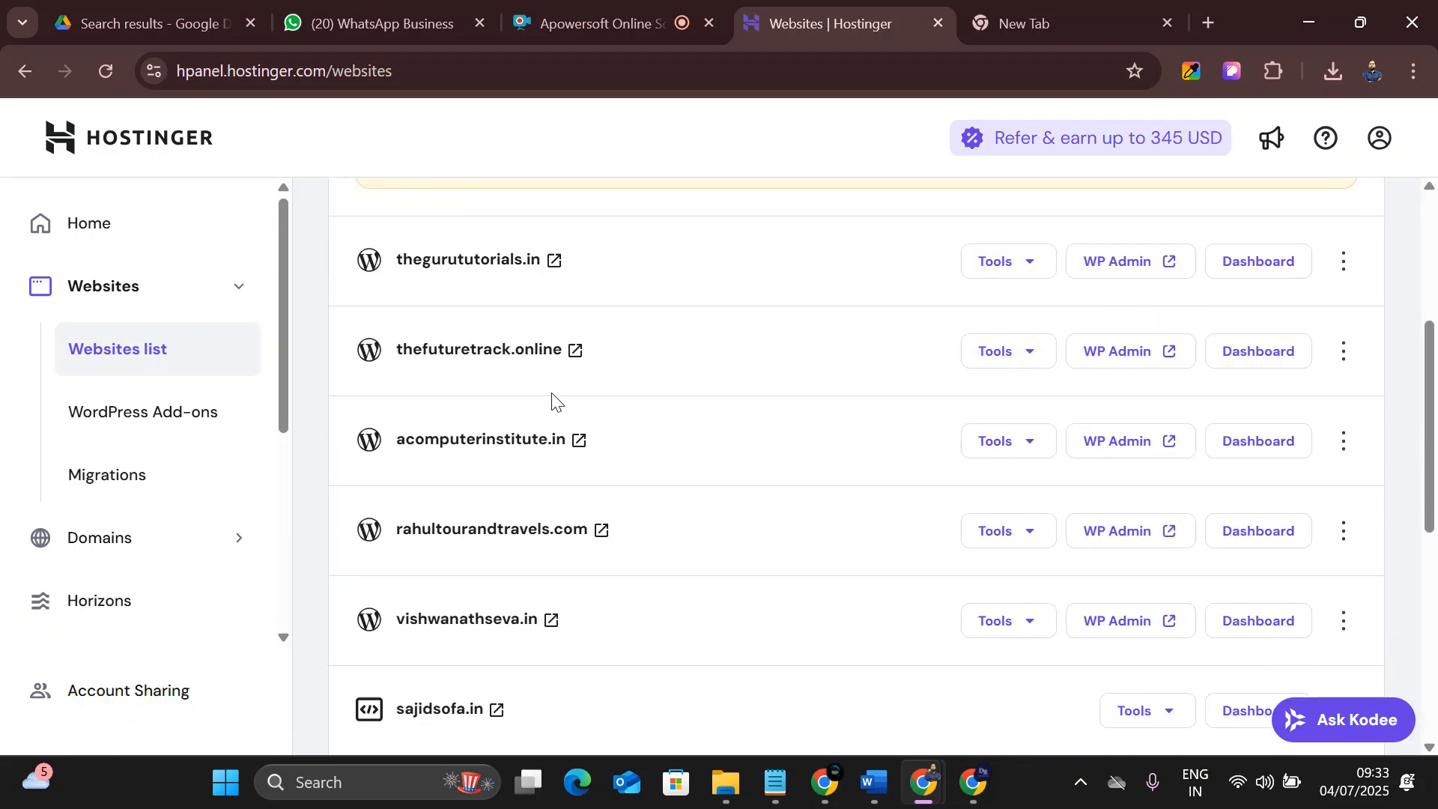
scroll(552, 401, down, 5)
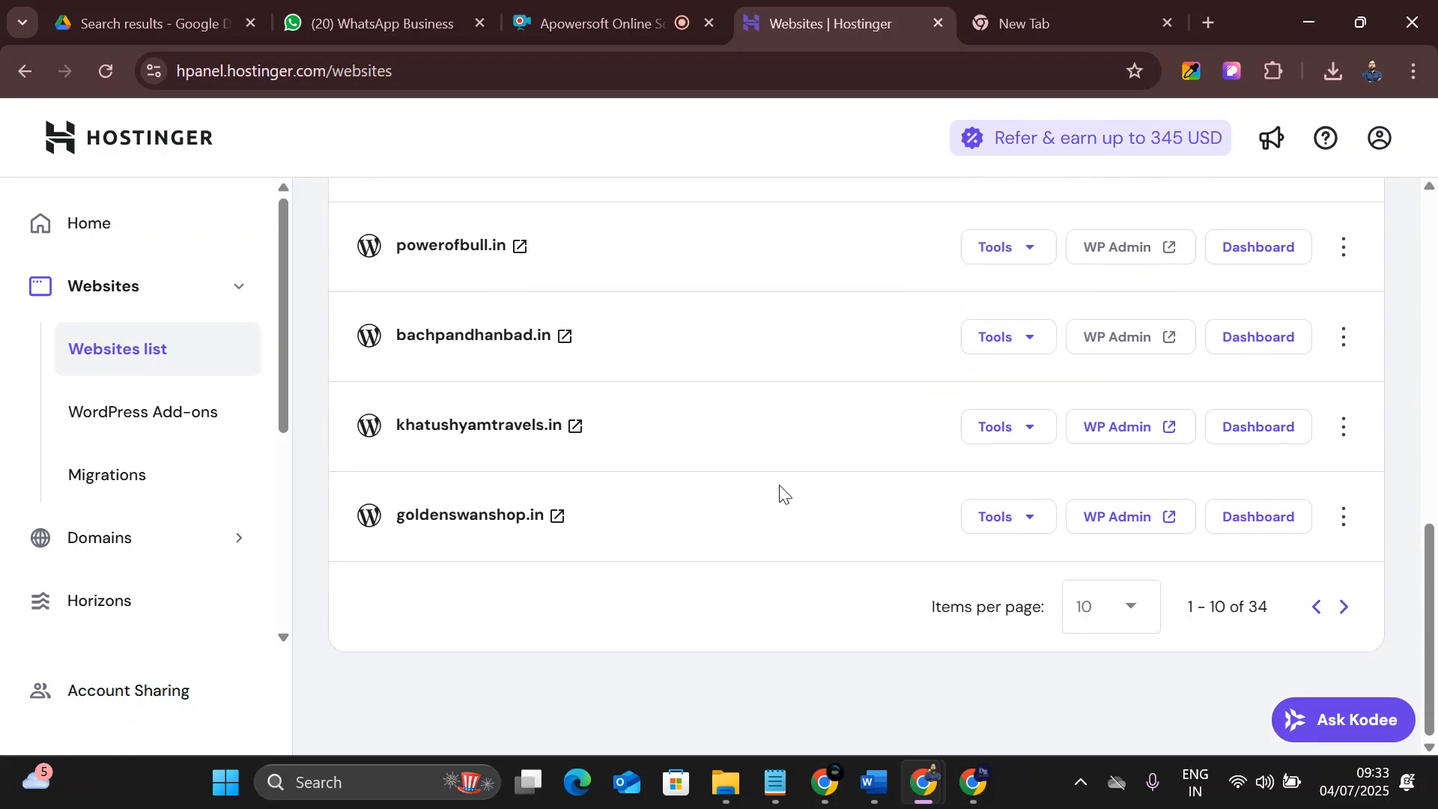
click(1349, 610)
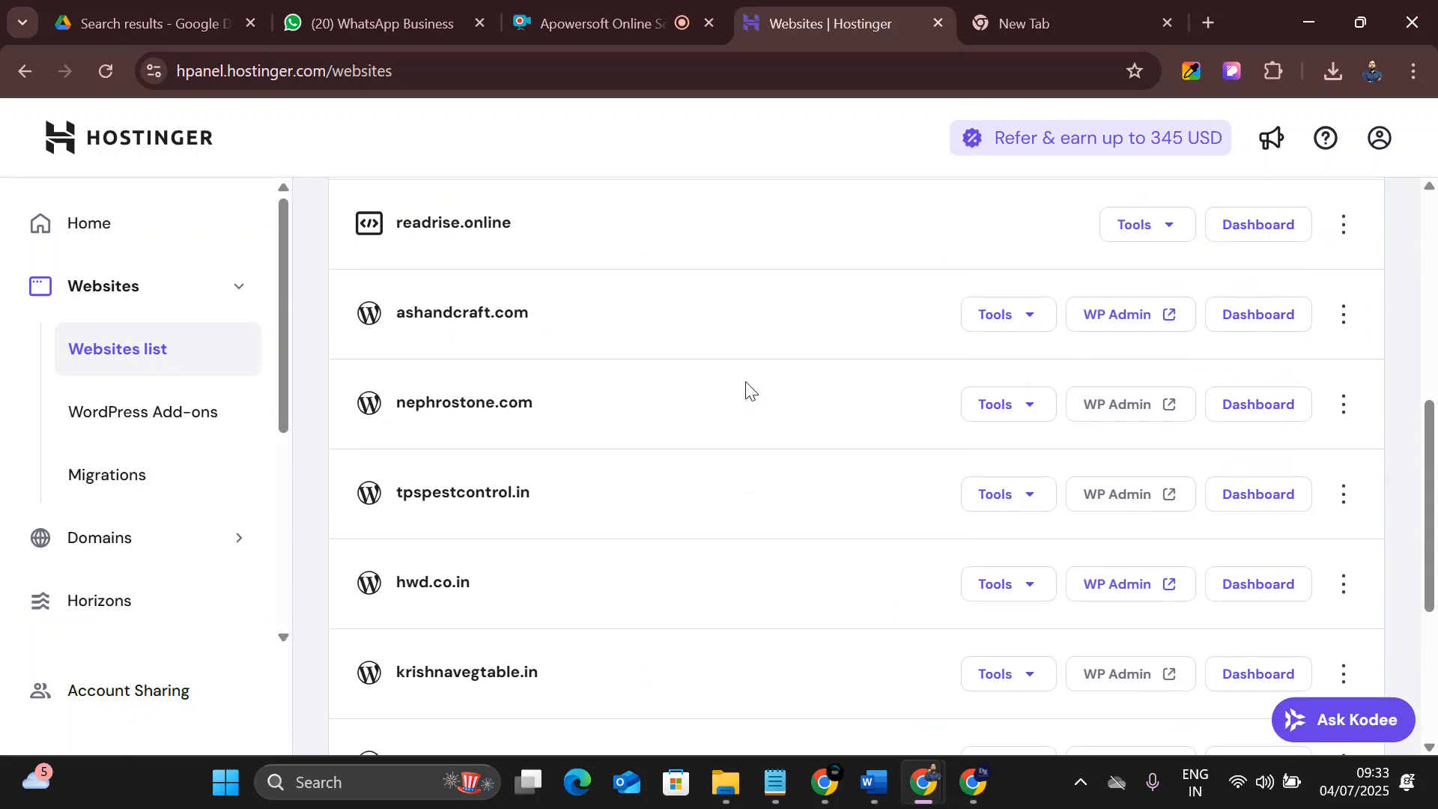
drag(485, 585, 398, 585)
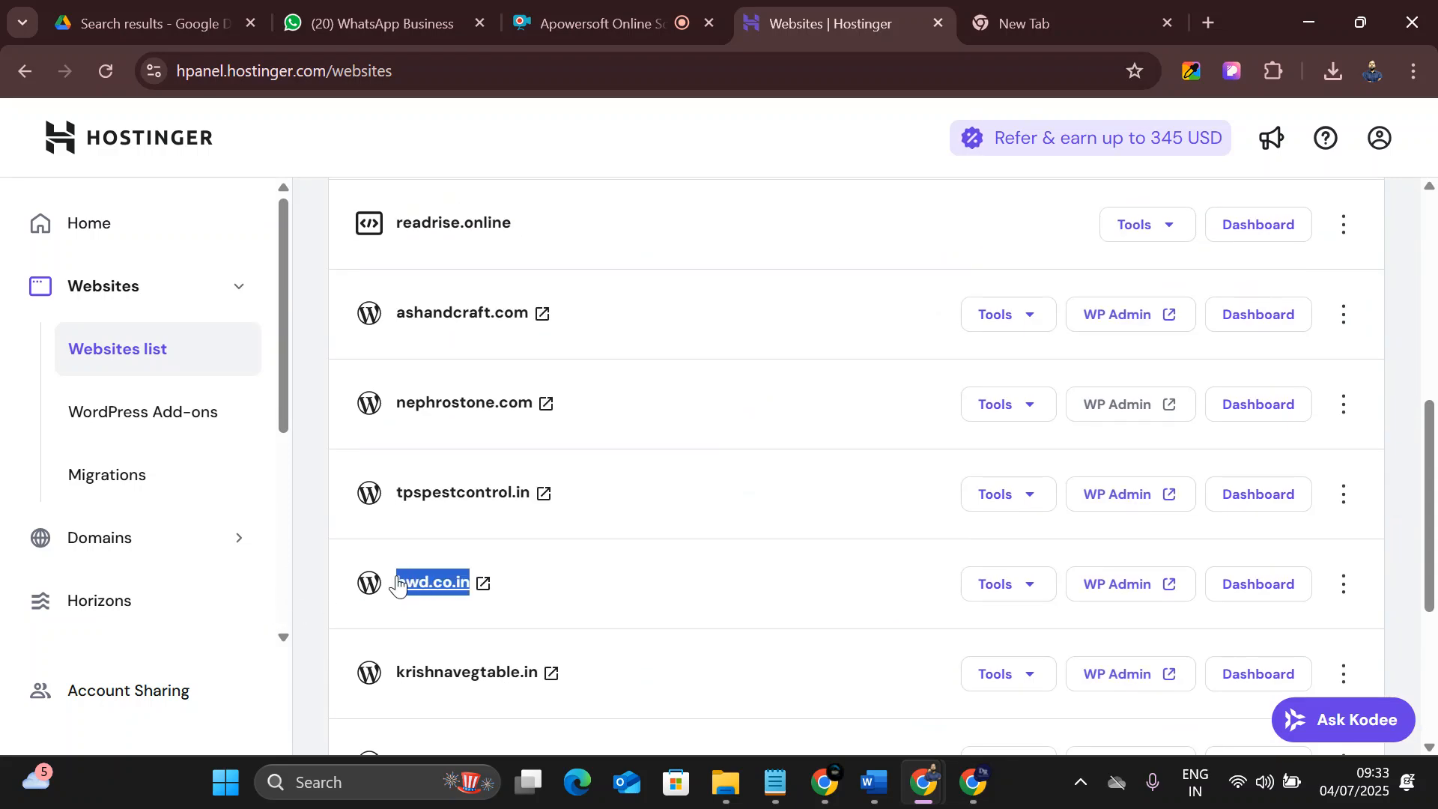
click(1270, 586)
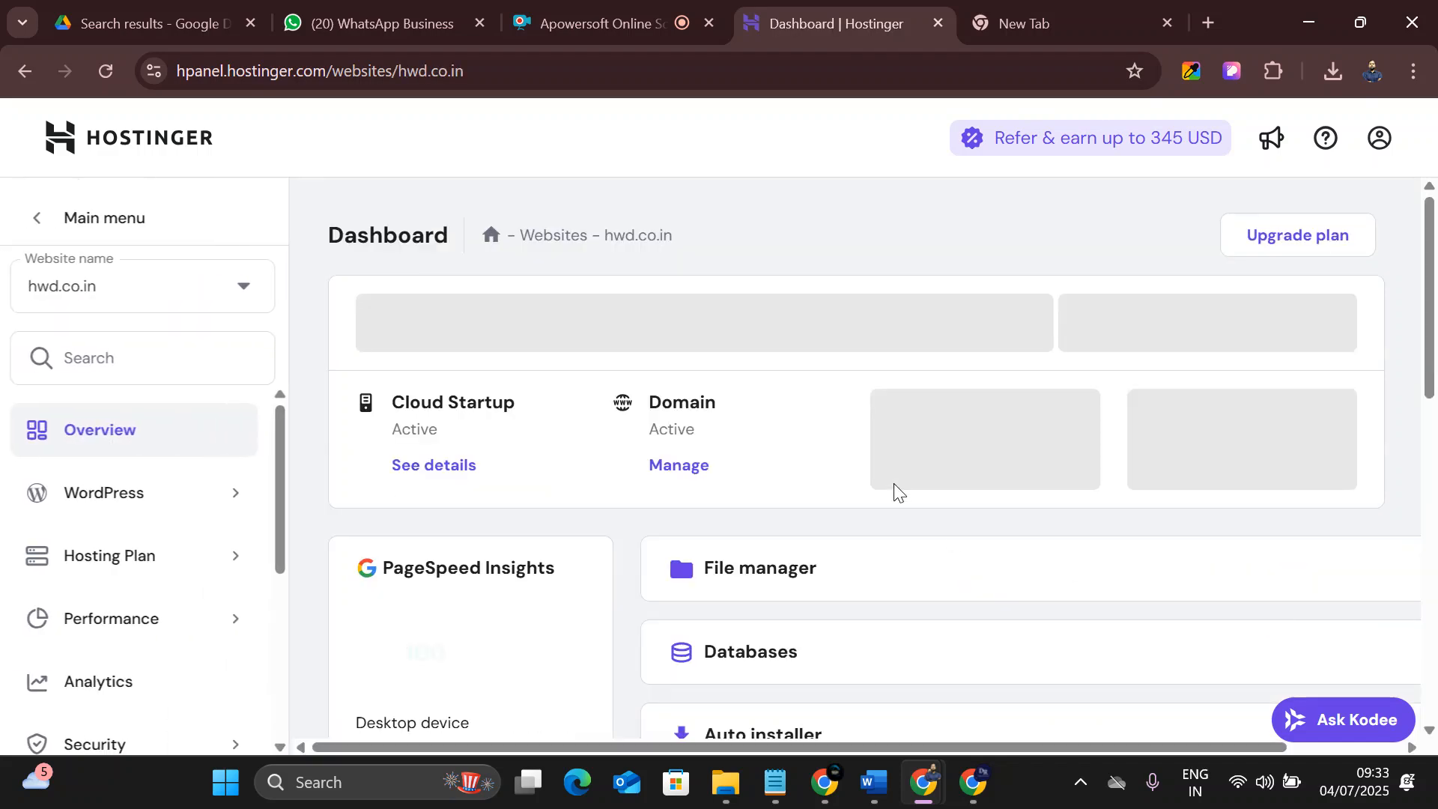
Try to open the WordPress admin of hwd.co.in and close its login page.
click(1194, 334)
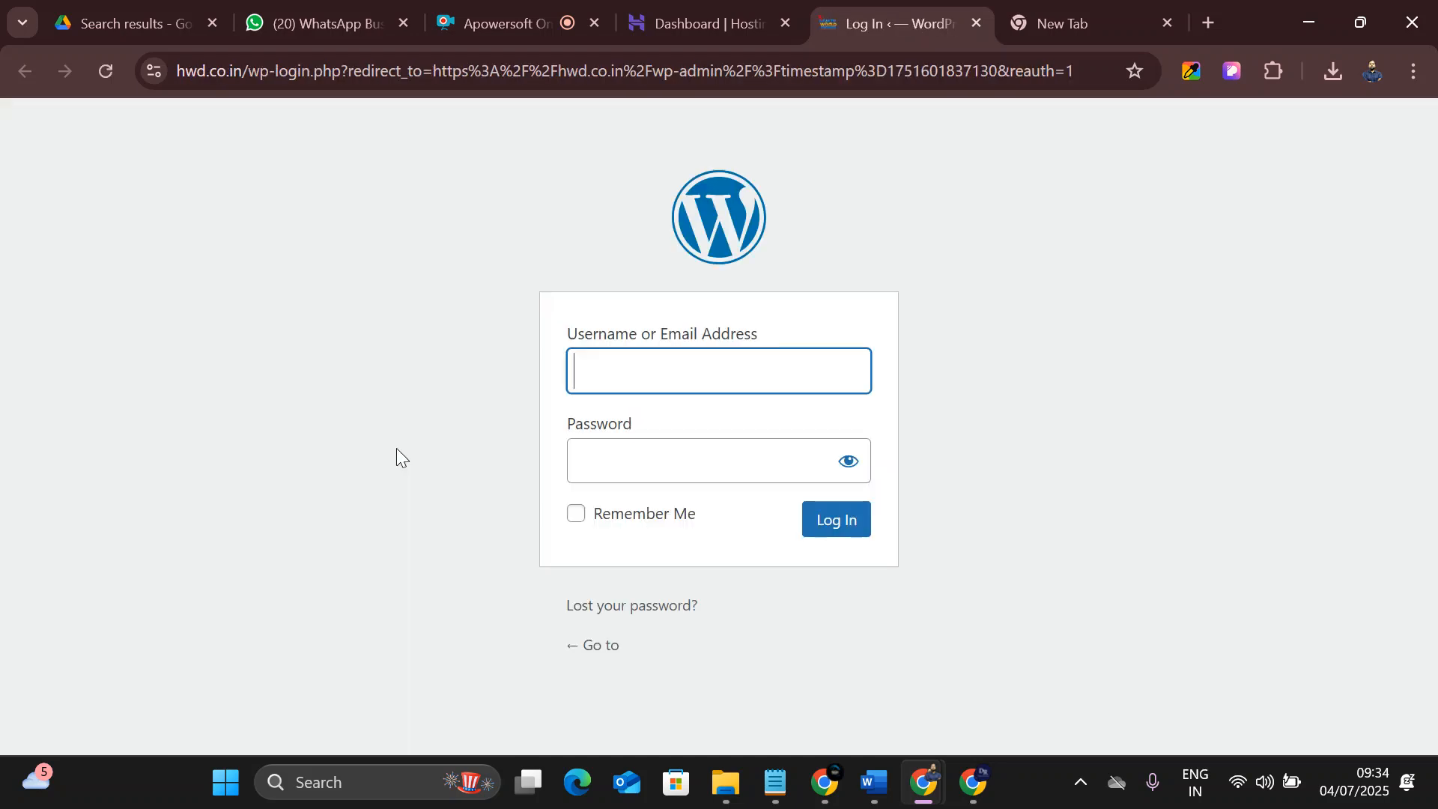
click(646, 361)
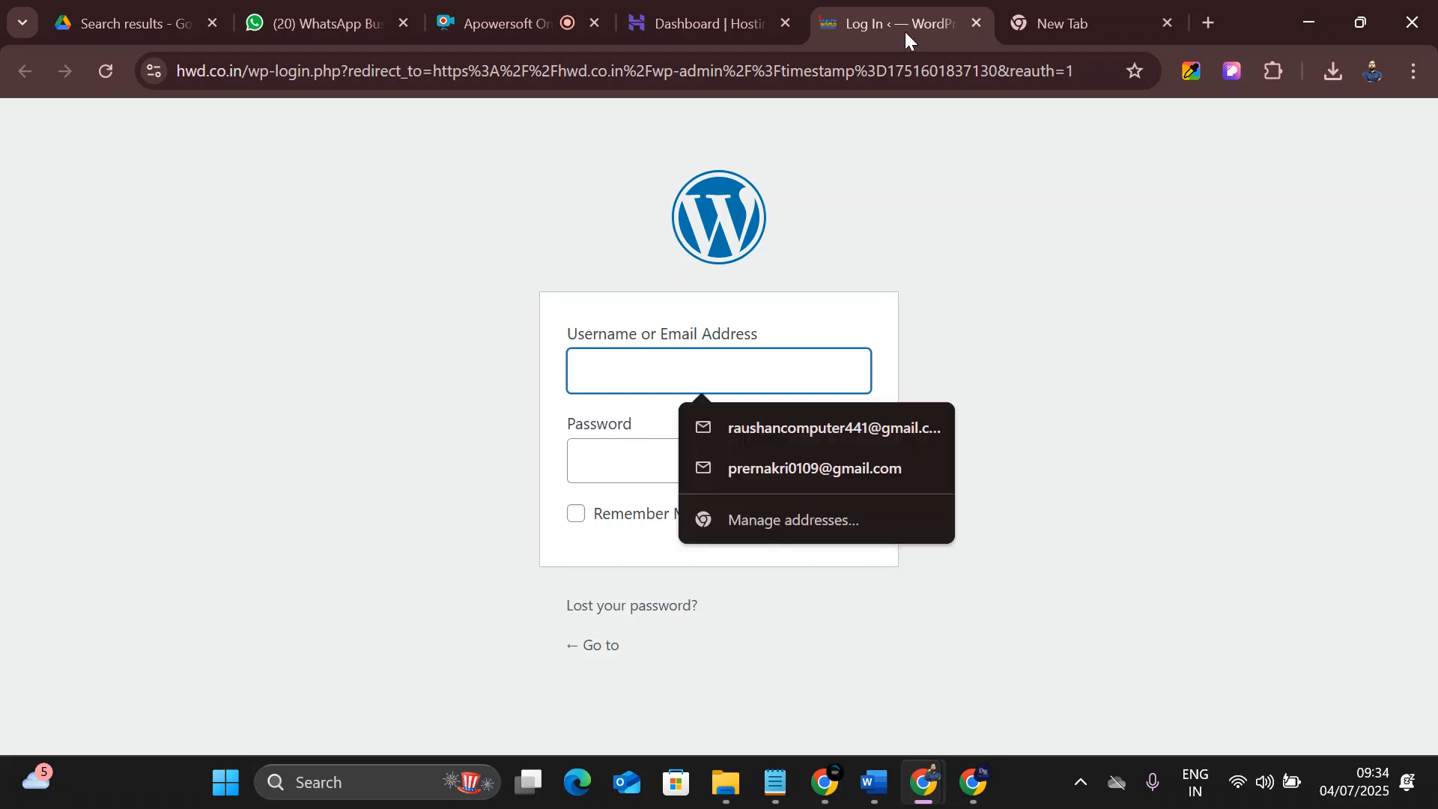
click(976, 23)
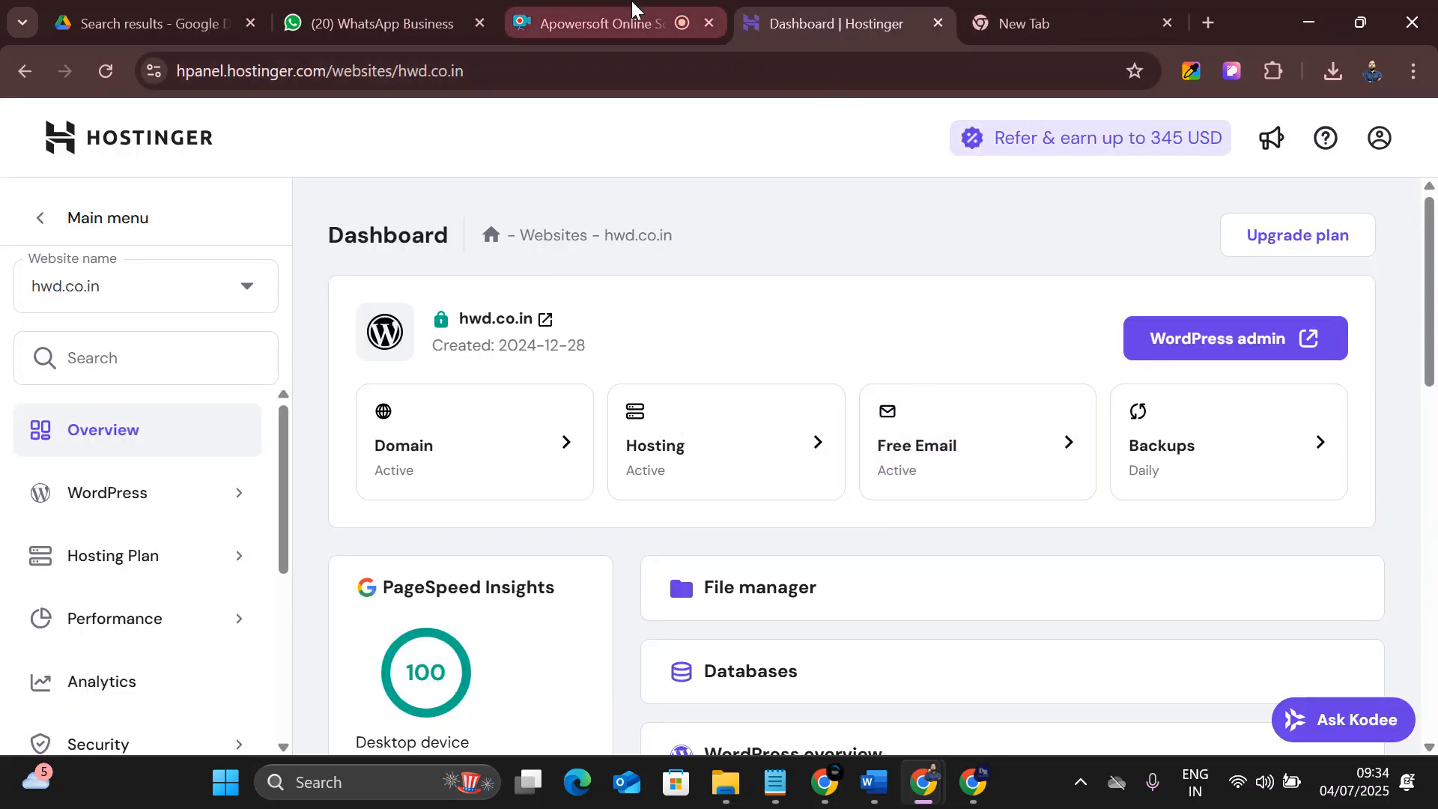
Open the WordPress overview of hwd.co.in and run a website speed test in the AI Troubleshooter.
scroll(581, 494, down, 3)
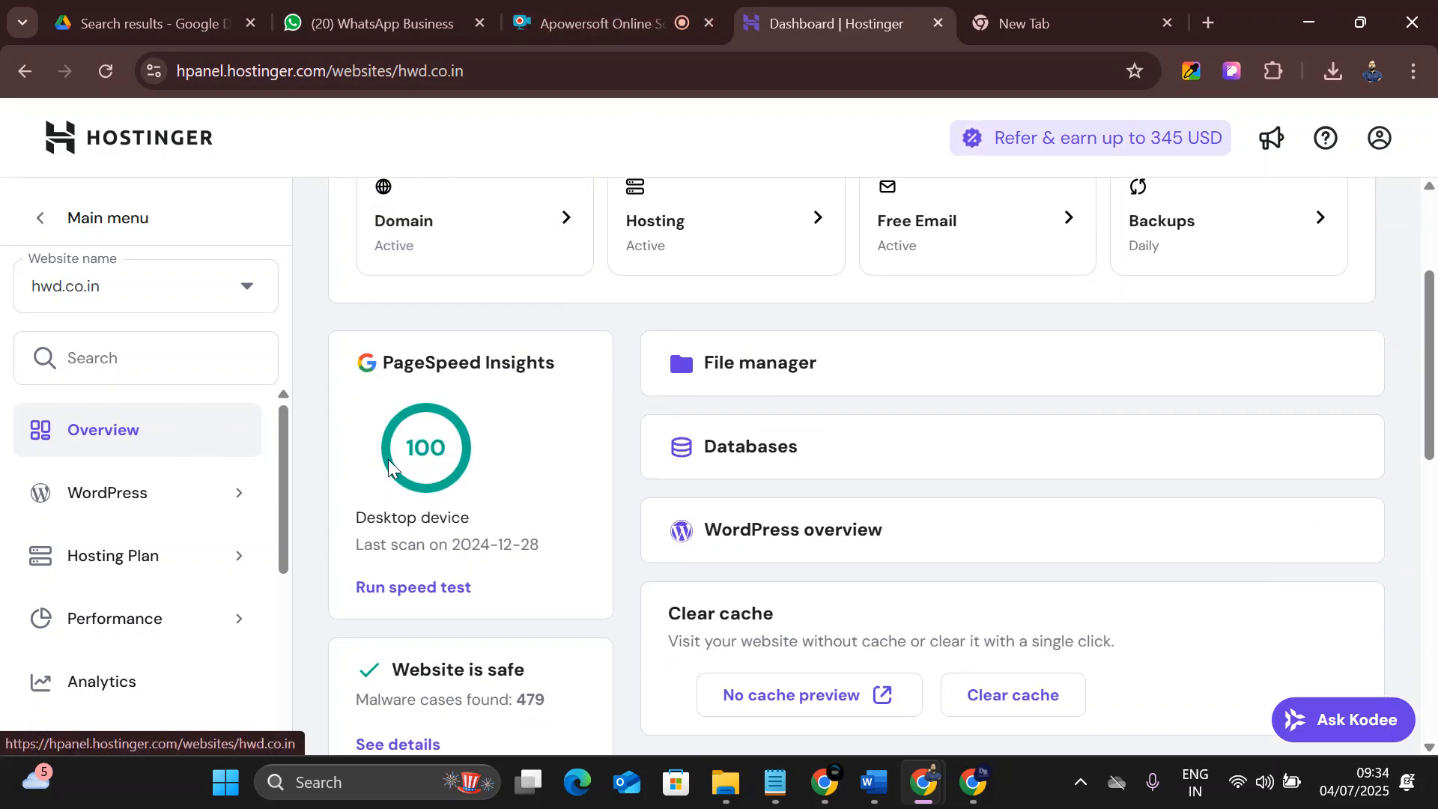
click(797, 555)
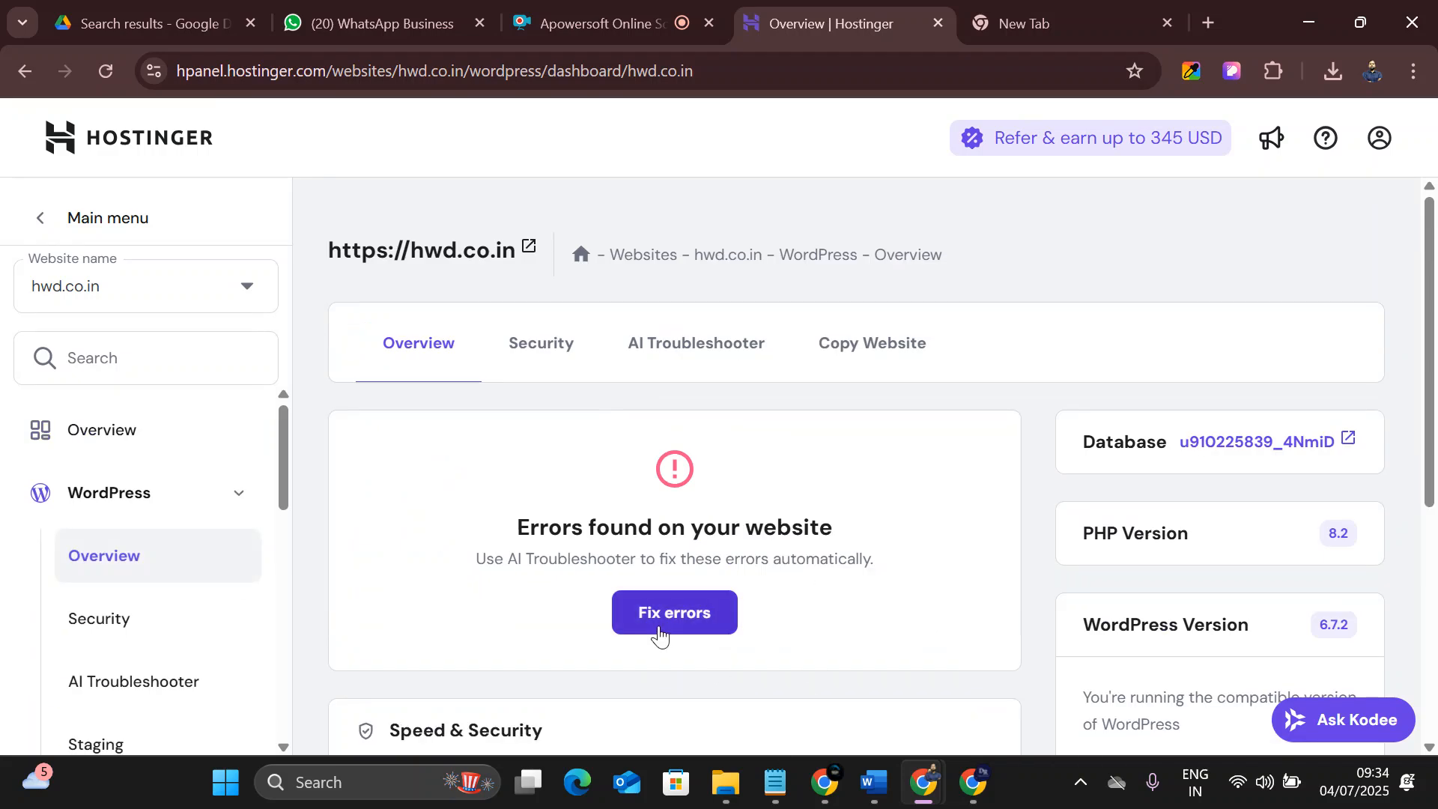
drag(517, 524, 867, 552)
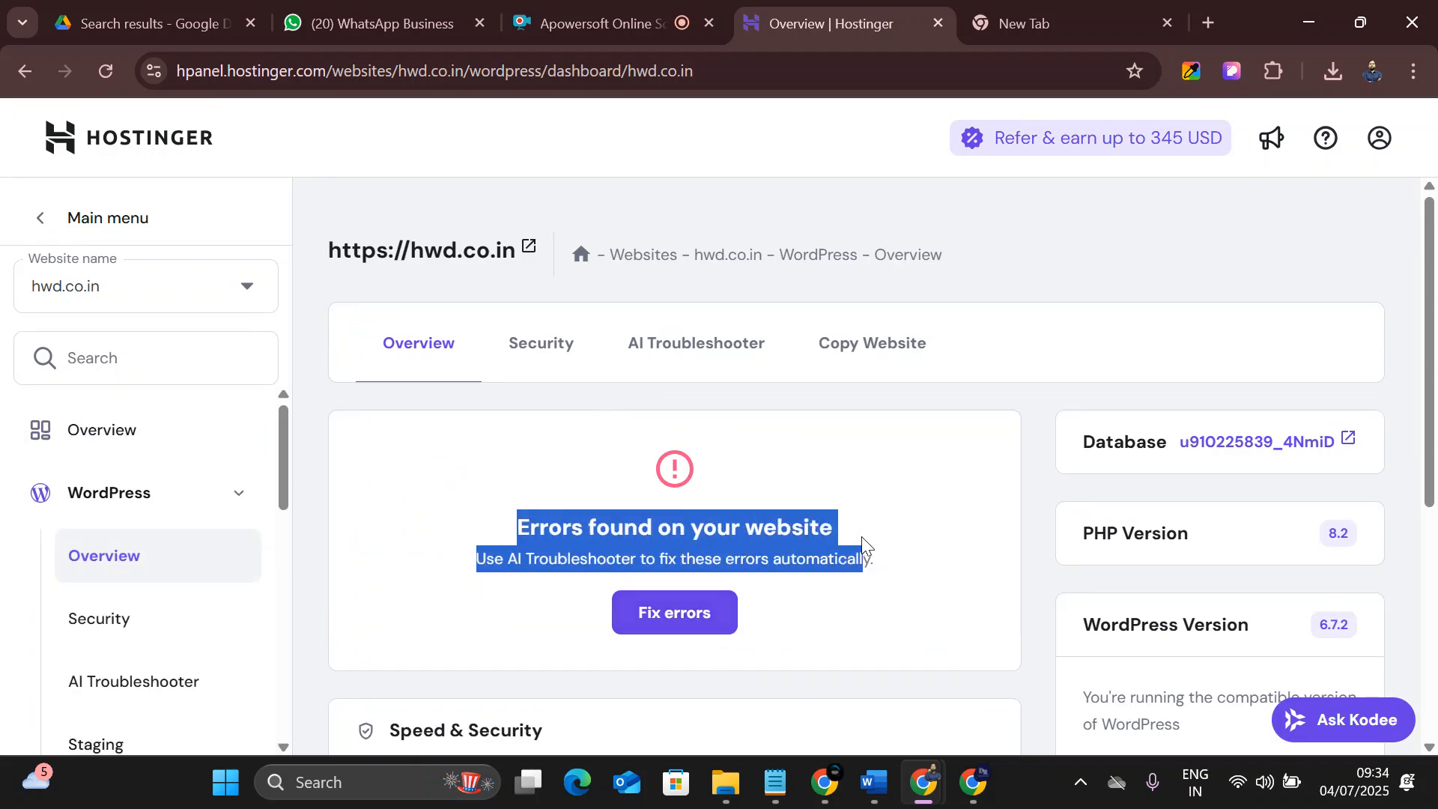
click(720, 626)
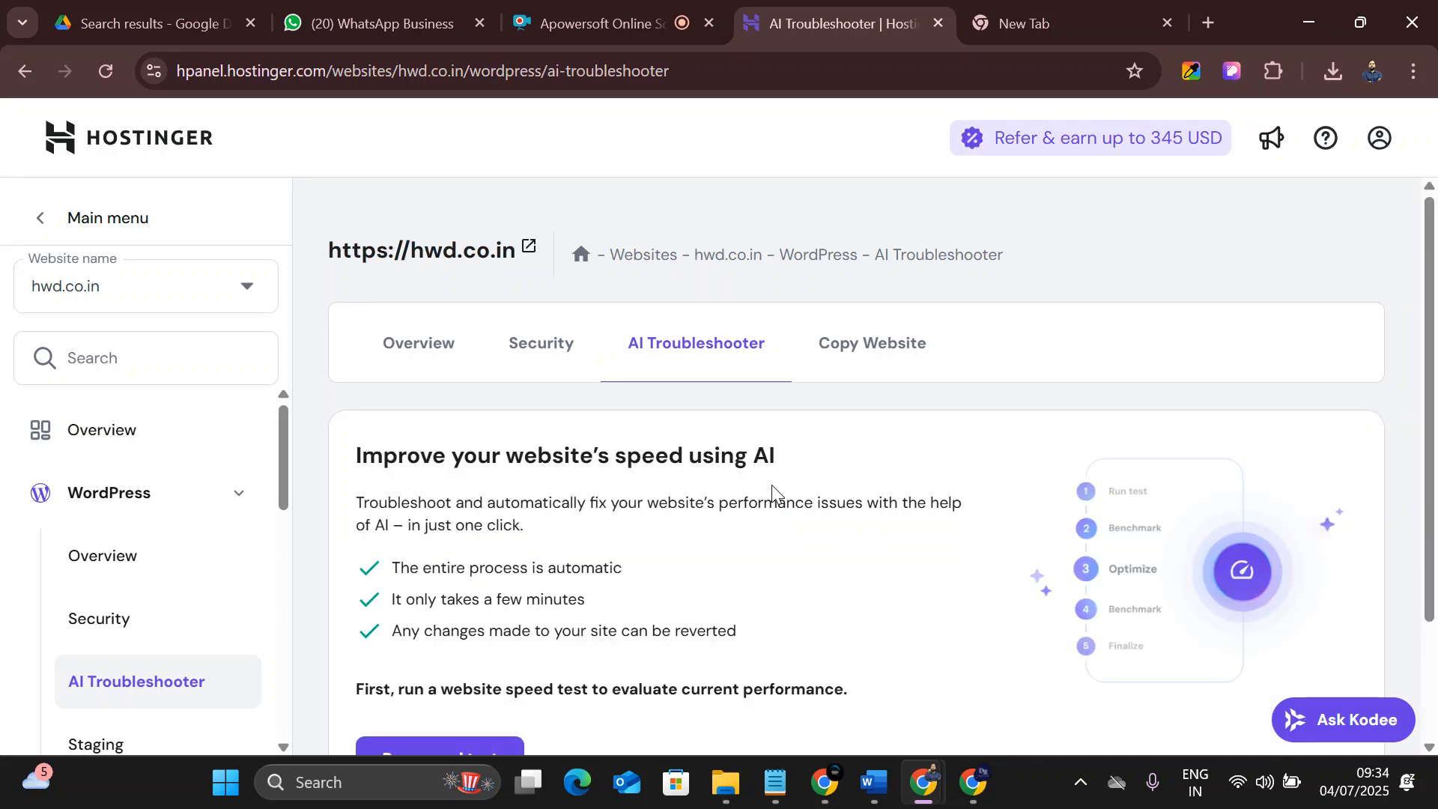
scroll(356, 628, down, 2)
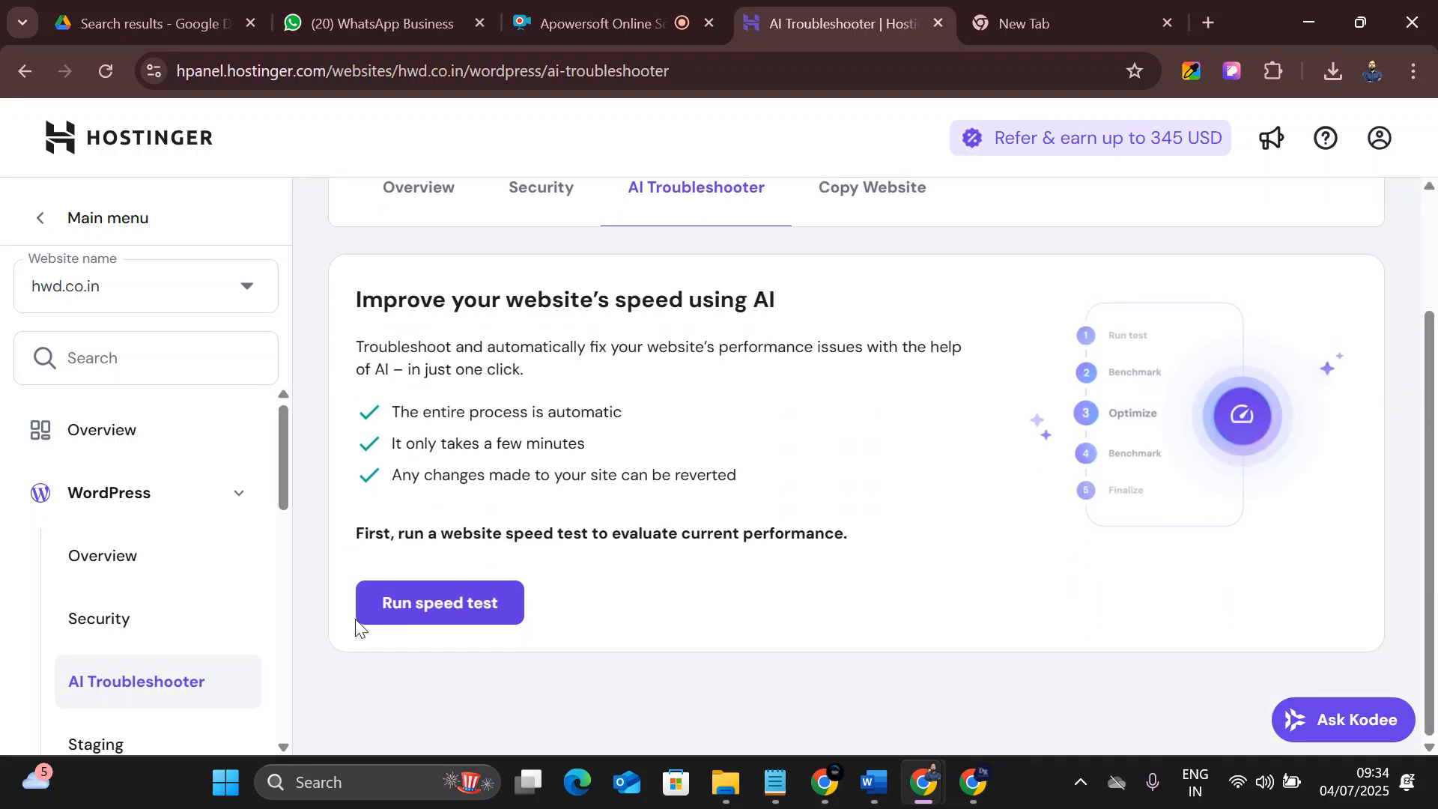
click(409, 621)
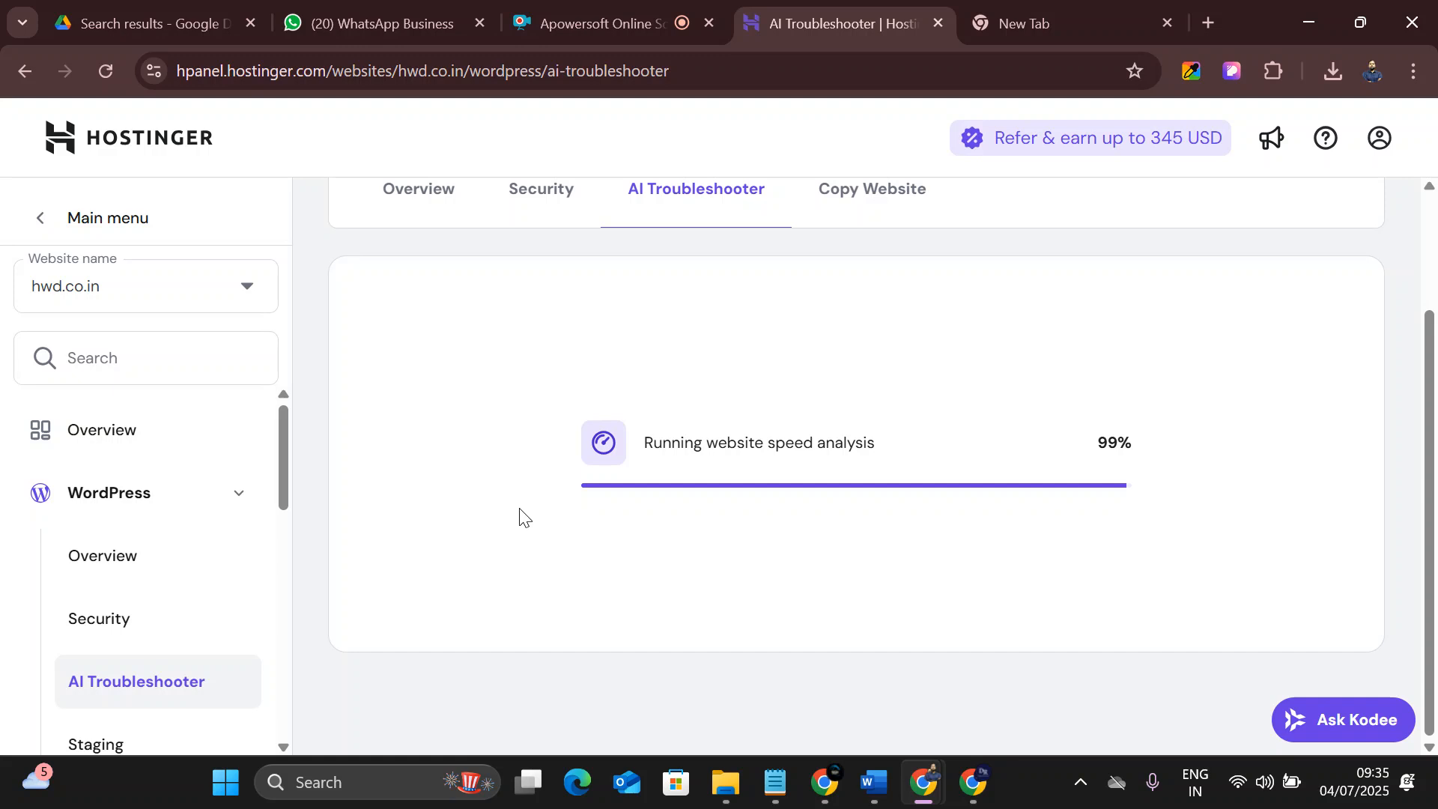
Switch to the WordPress admin window and update all plugins listed on the WordPress Updates page.
click(973, 782)
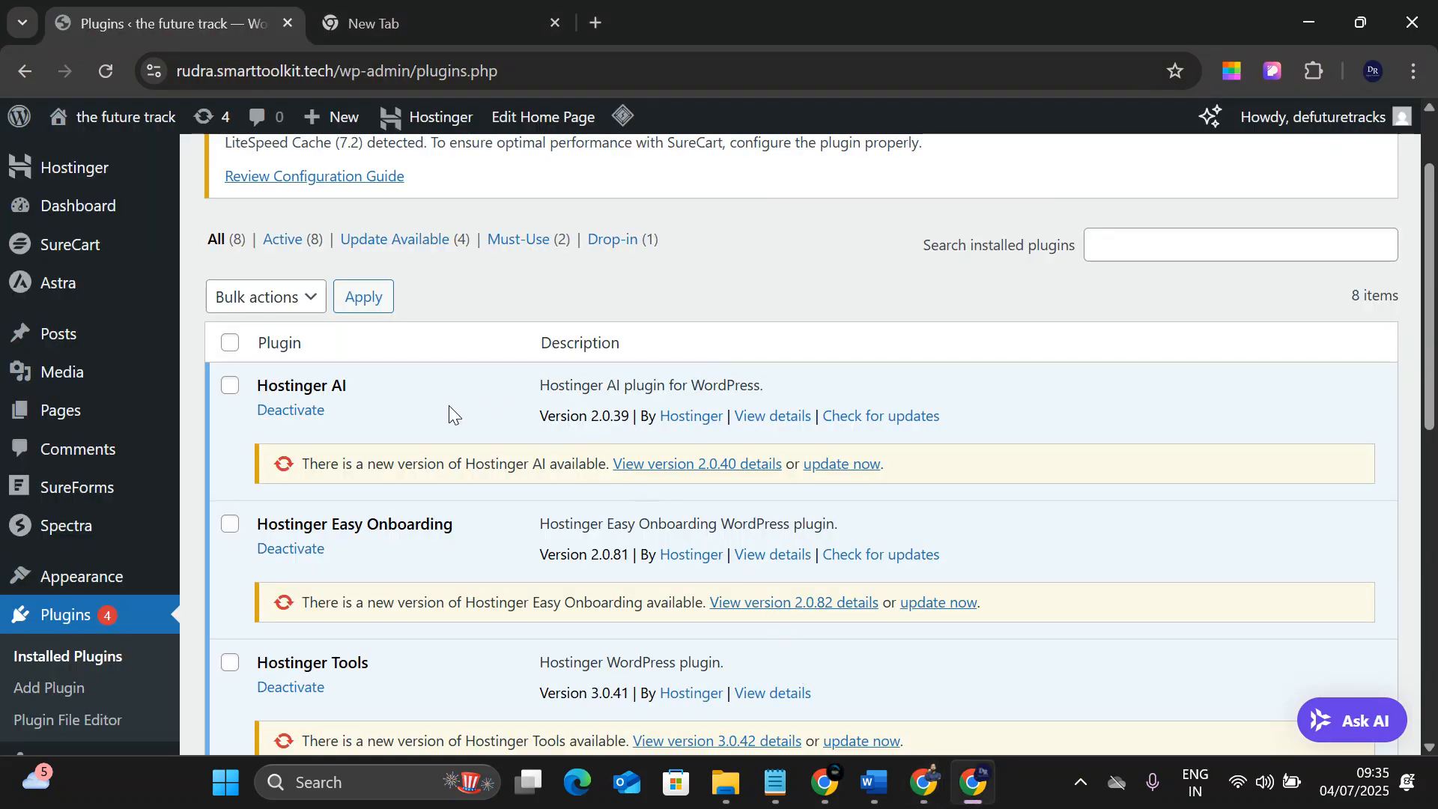
scroll(385, 435, up, 1)
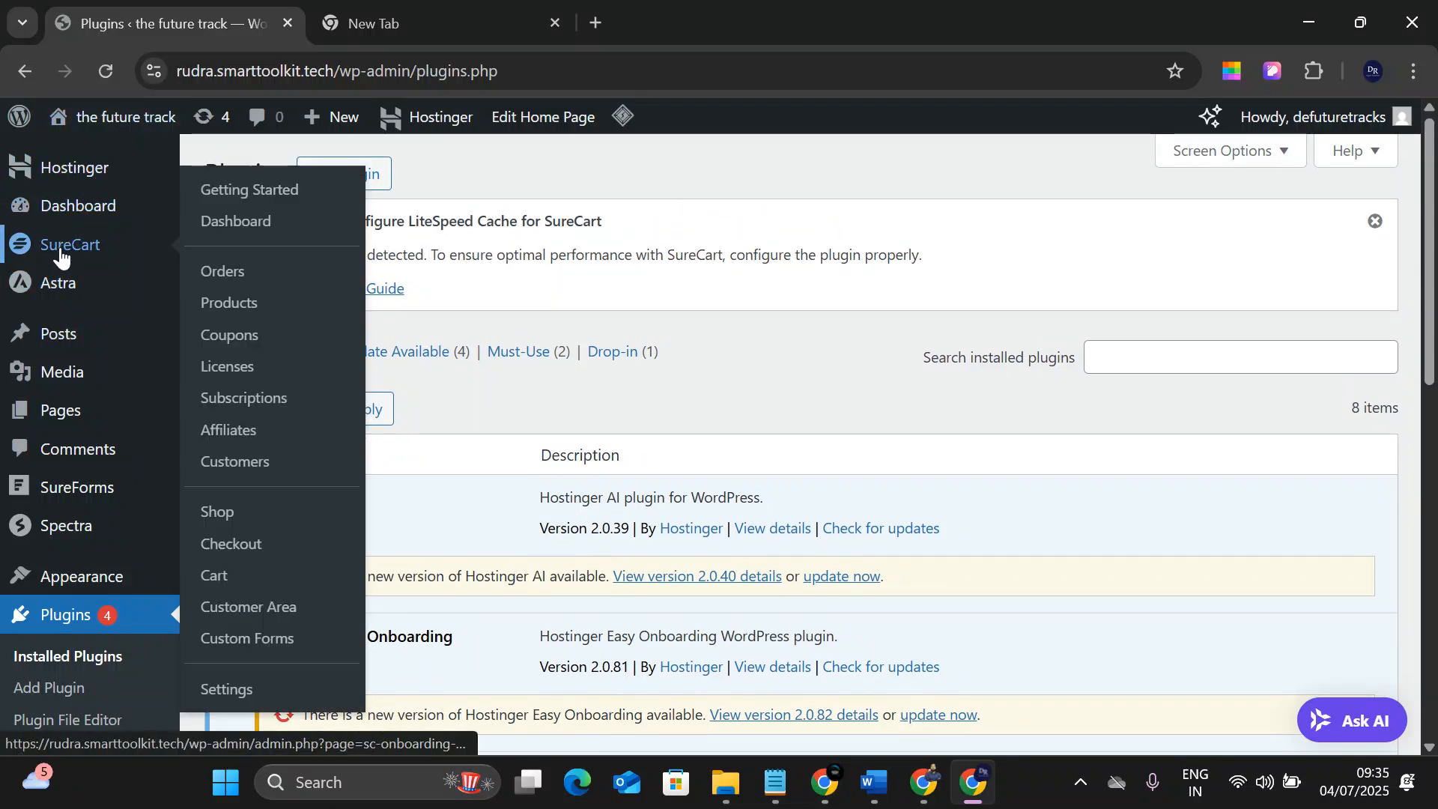
mouse_move(68, 210)
click(282, 246)
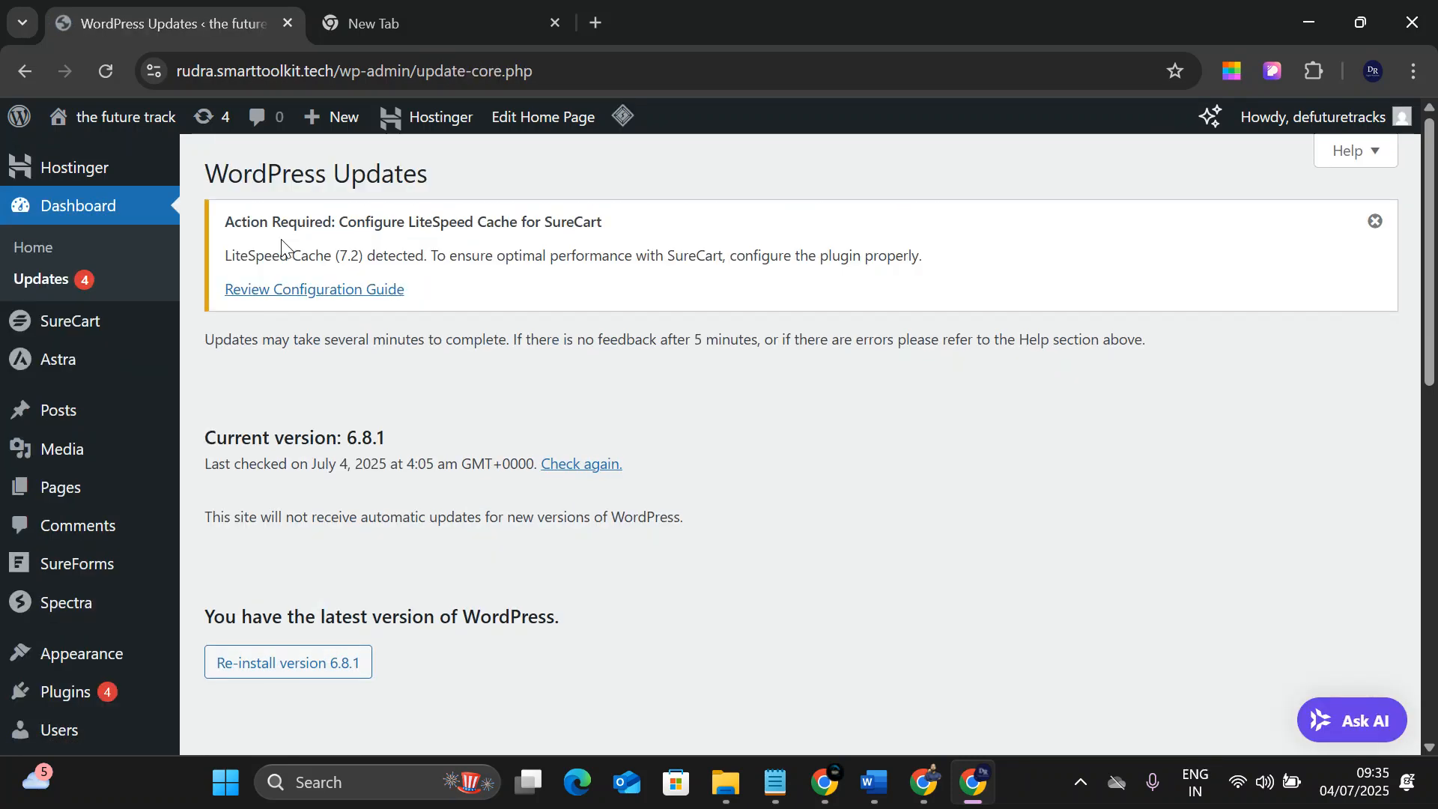
scroll(282, 247, down, 3)
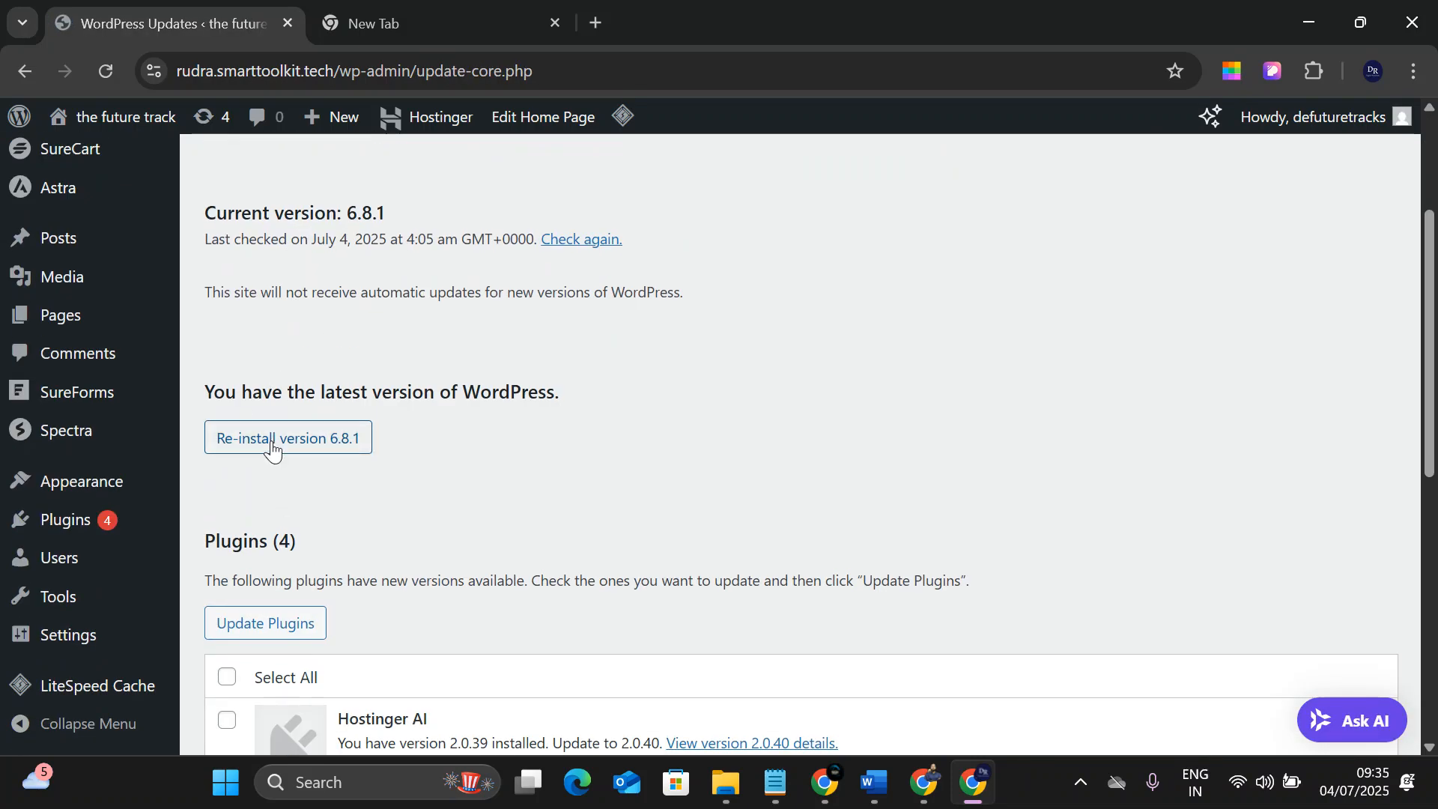
scroll(272, 447, down, 3)
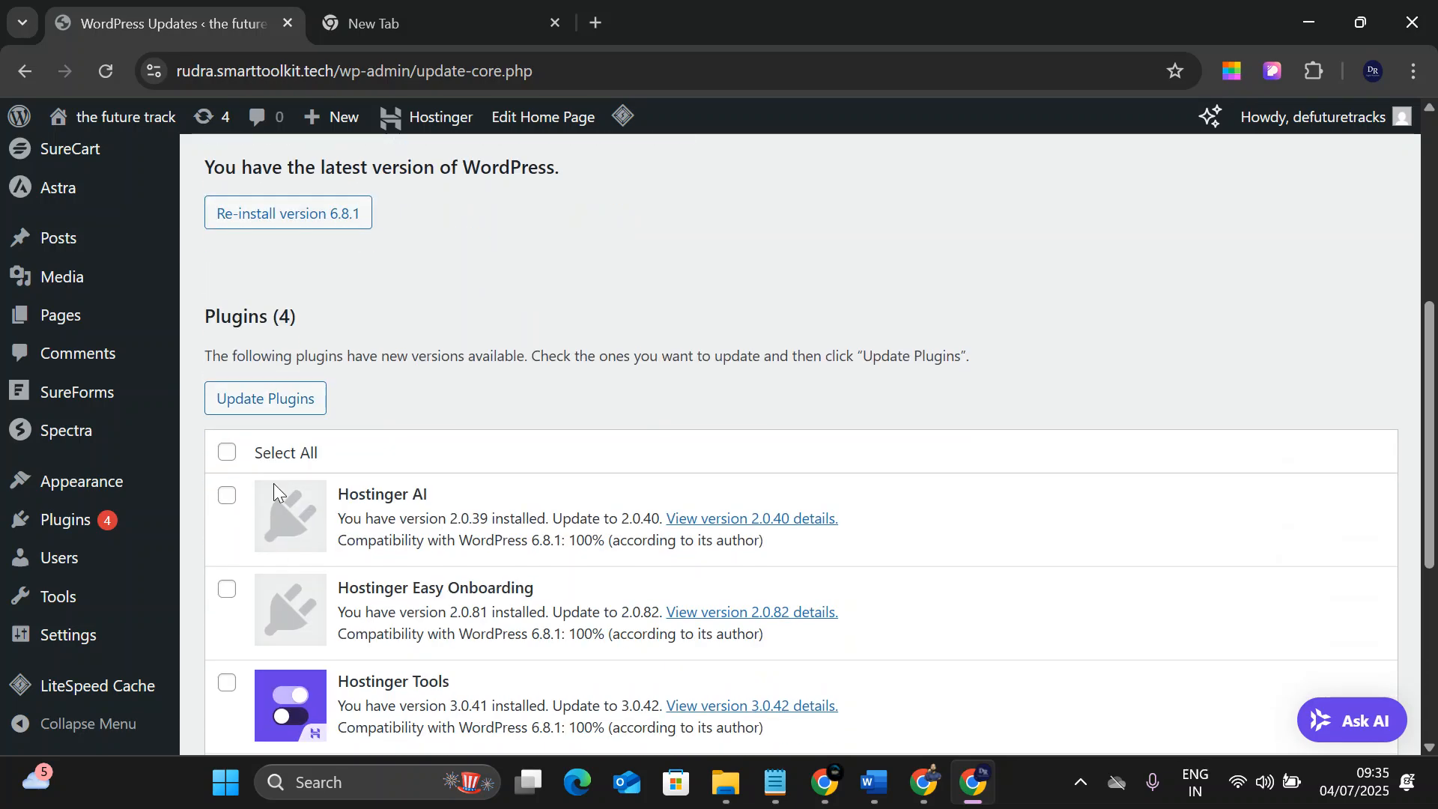
click(228, 451)
click(264, 398)
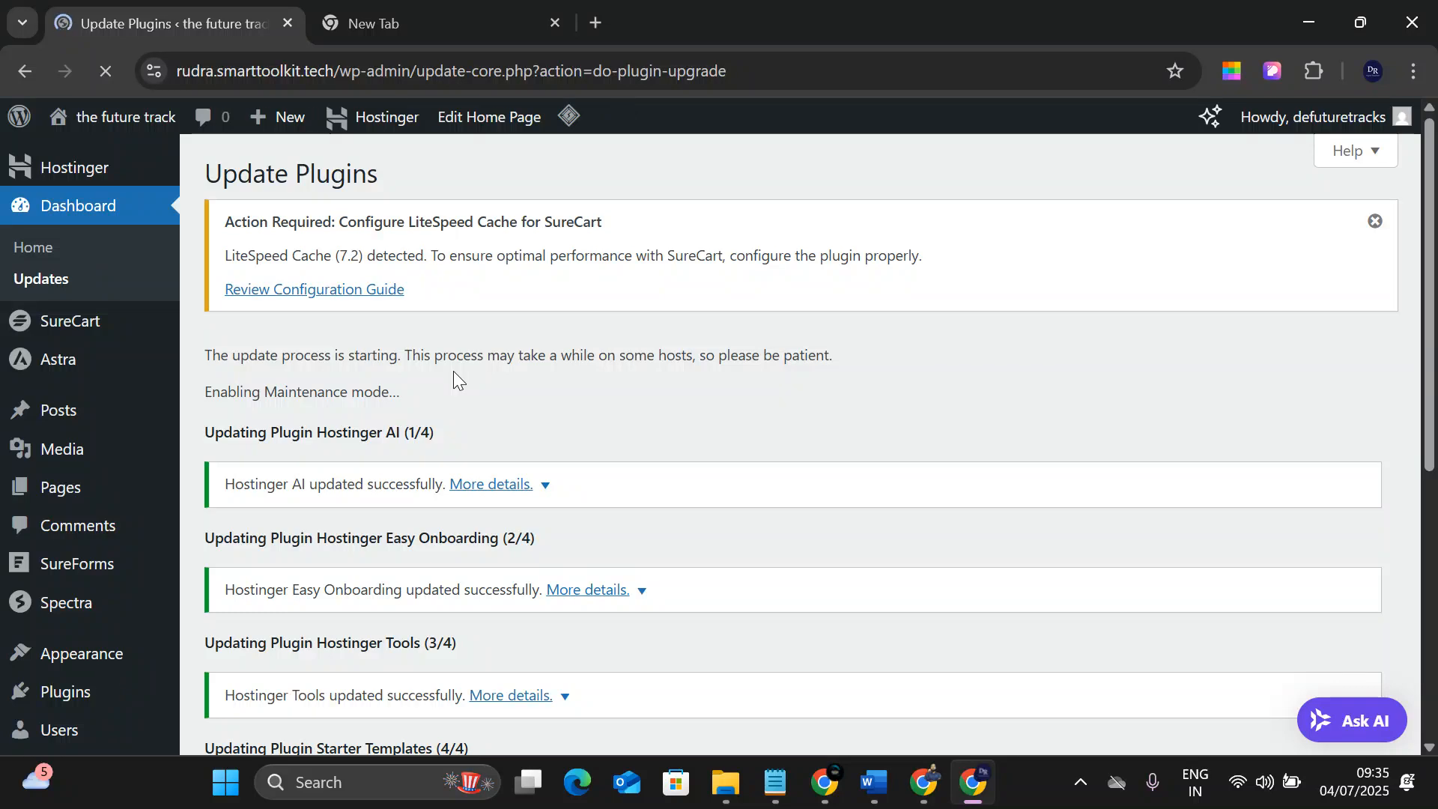
scroll(452, 371, down, 3)
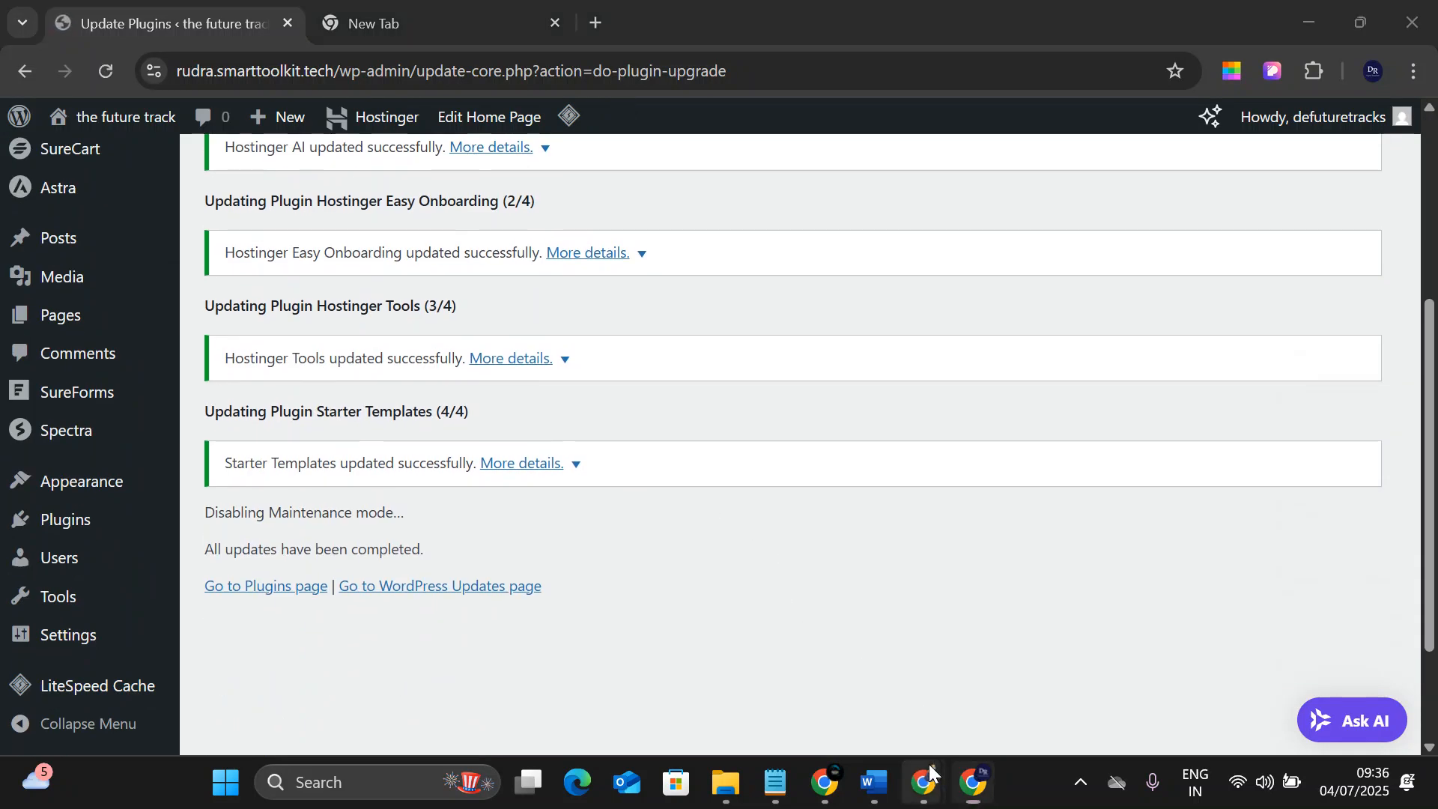
Return to the Hostinger window and review the AI Troubleshooter and WordPress overview pages of hwd.co.in.
mouse_move(931, 771)
click(775, 653)
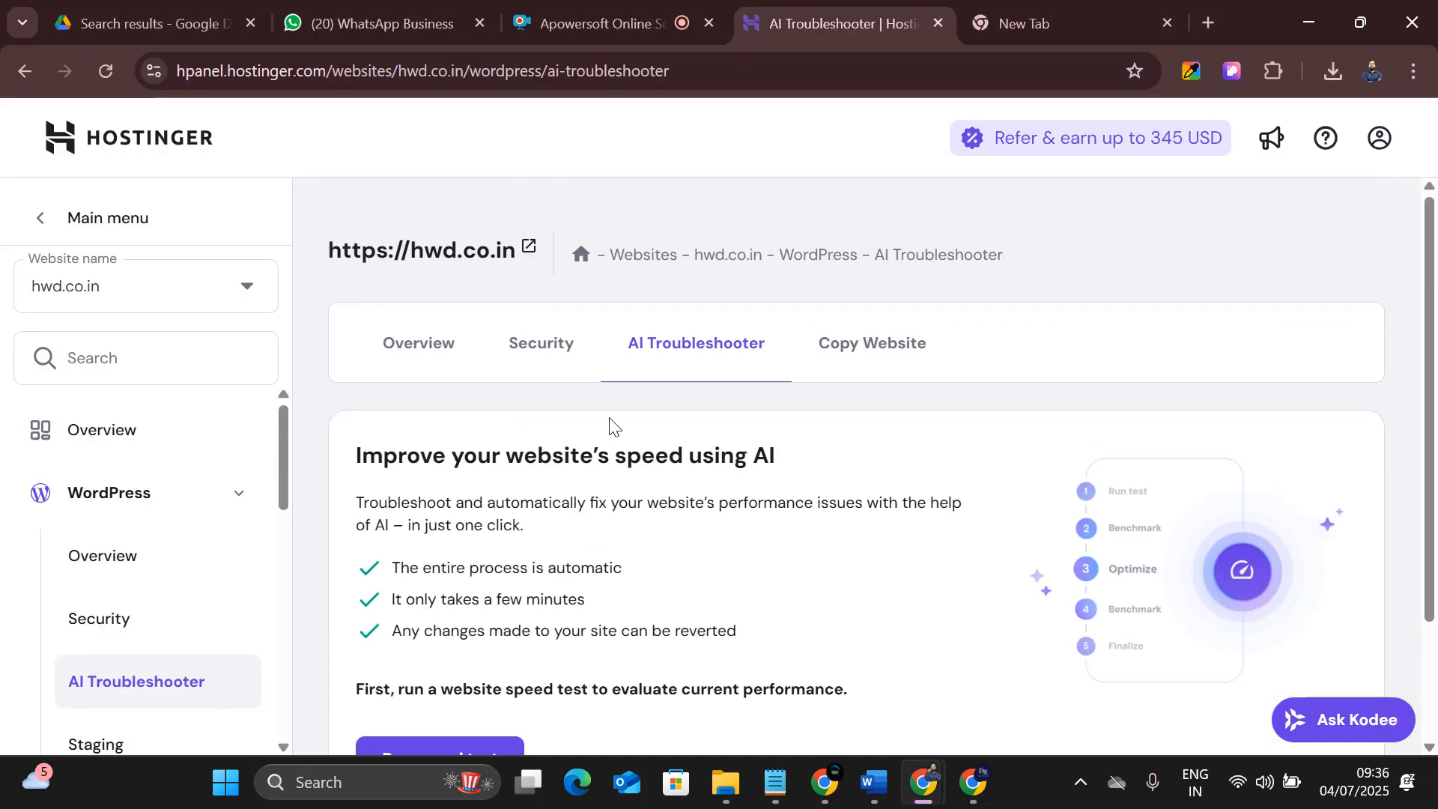
scroll(613, 427, down, 2)
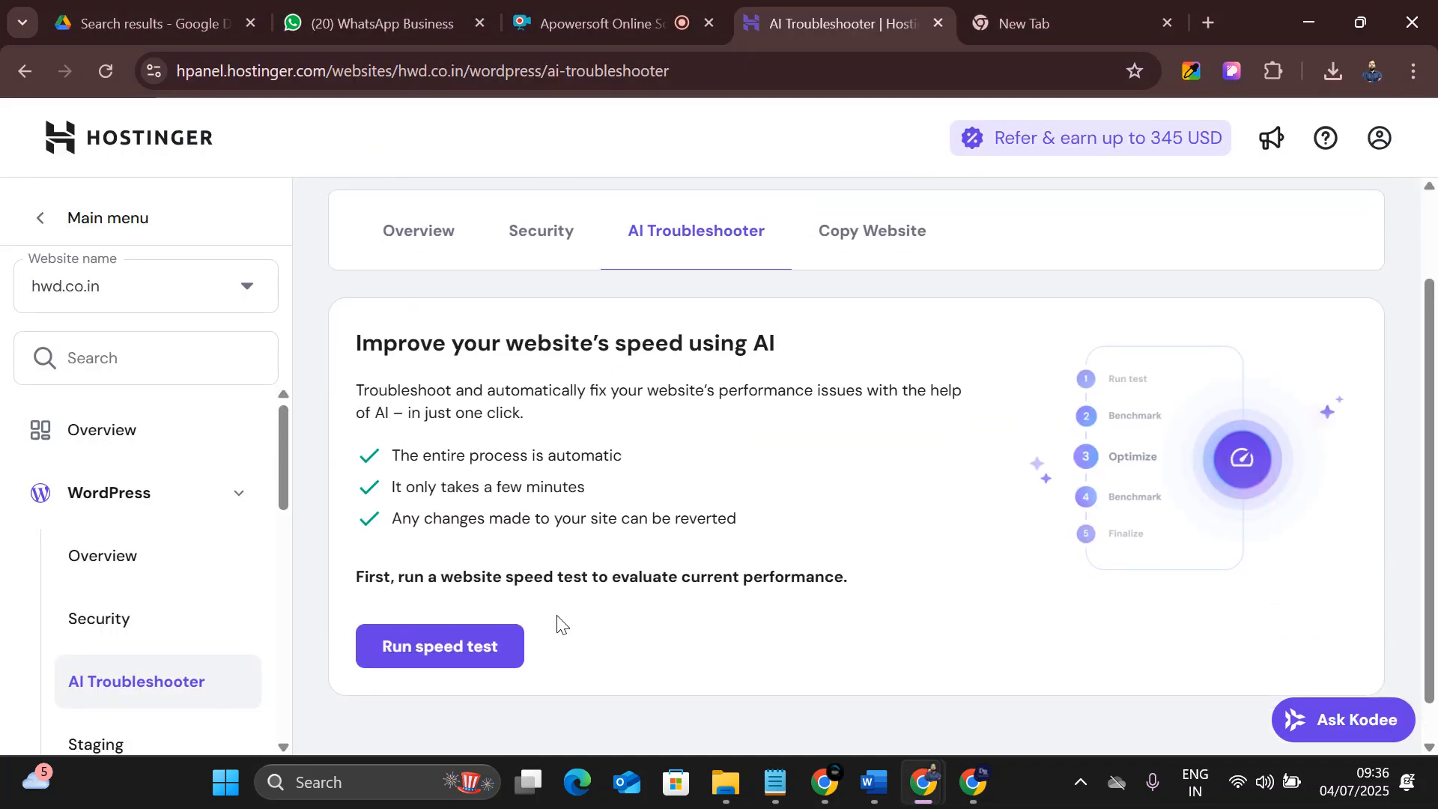
click(440, 232)
scroll(748, 427, down, 2)
click(111, 71)
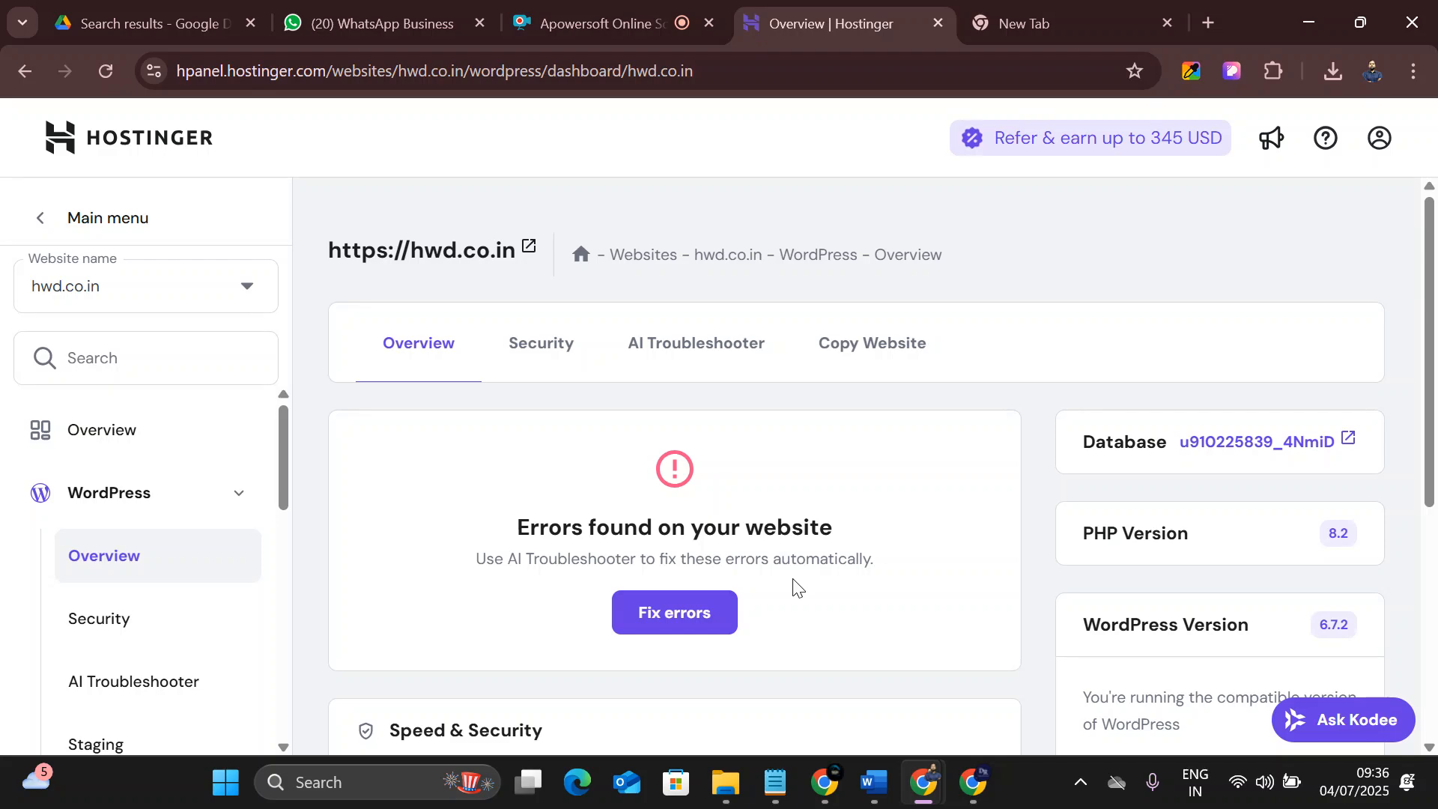
scroll(770, 530, down, 5)
scroll(818, 519, up, 5)
Go back to the Hostinger website, log in to hPanel again and browse the domains and email services on its home page.
click(25, 71)
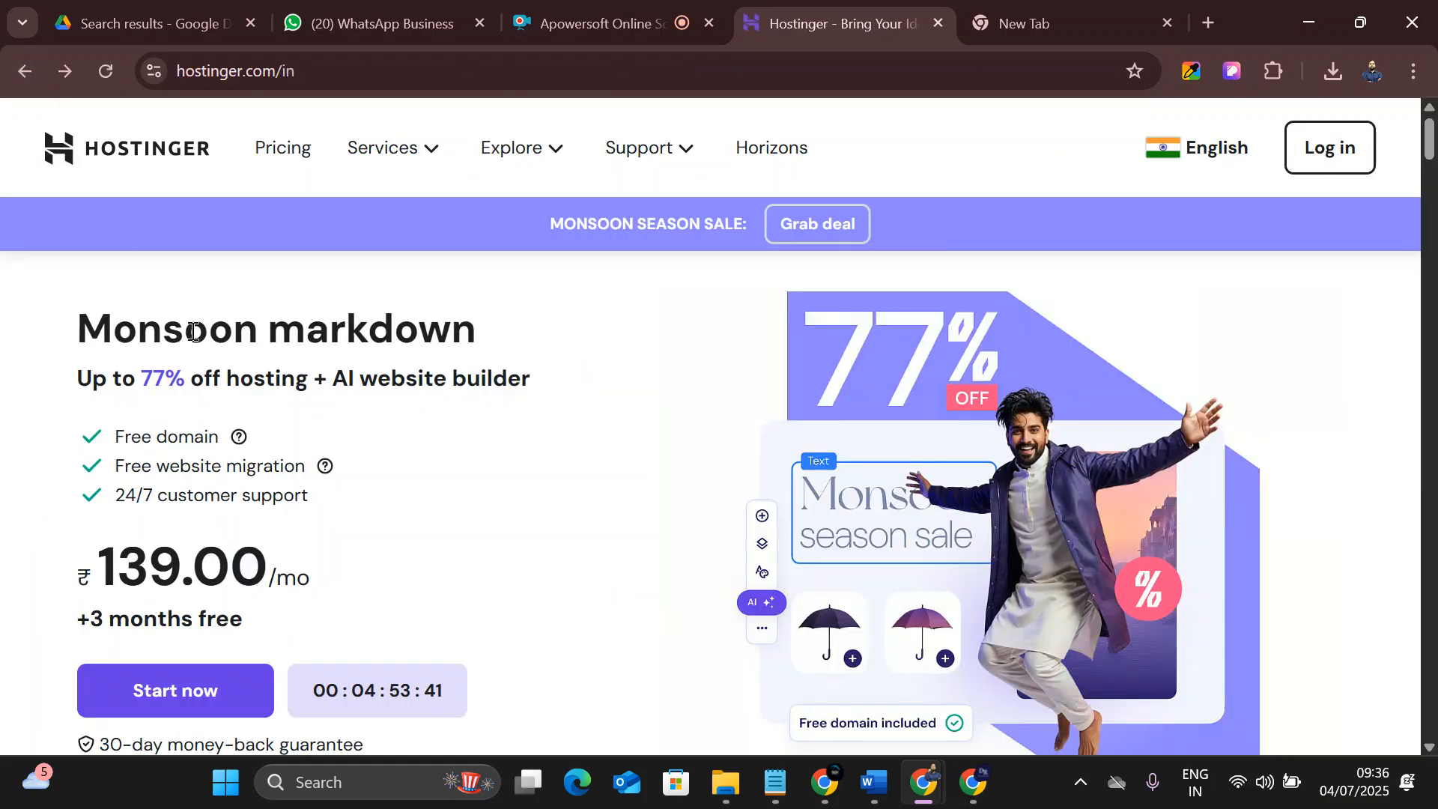
click(1330, 148)
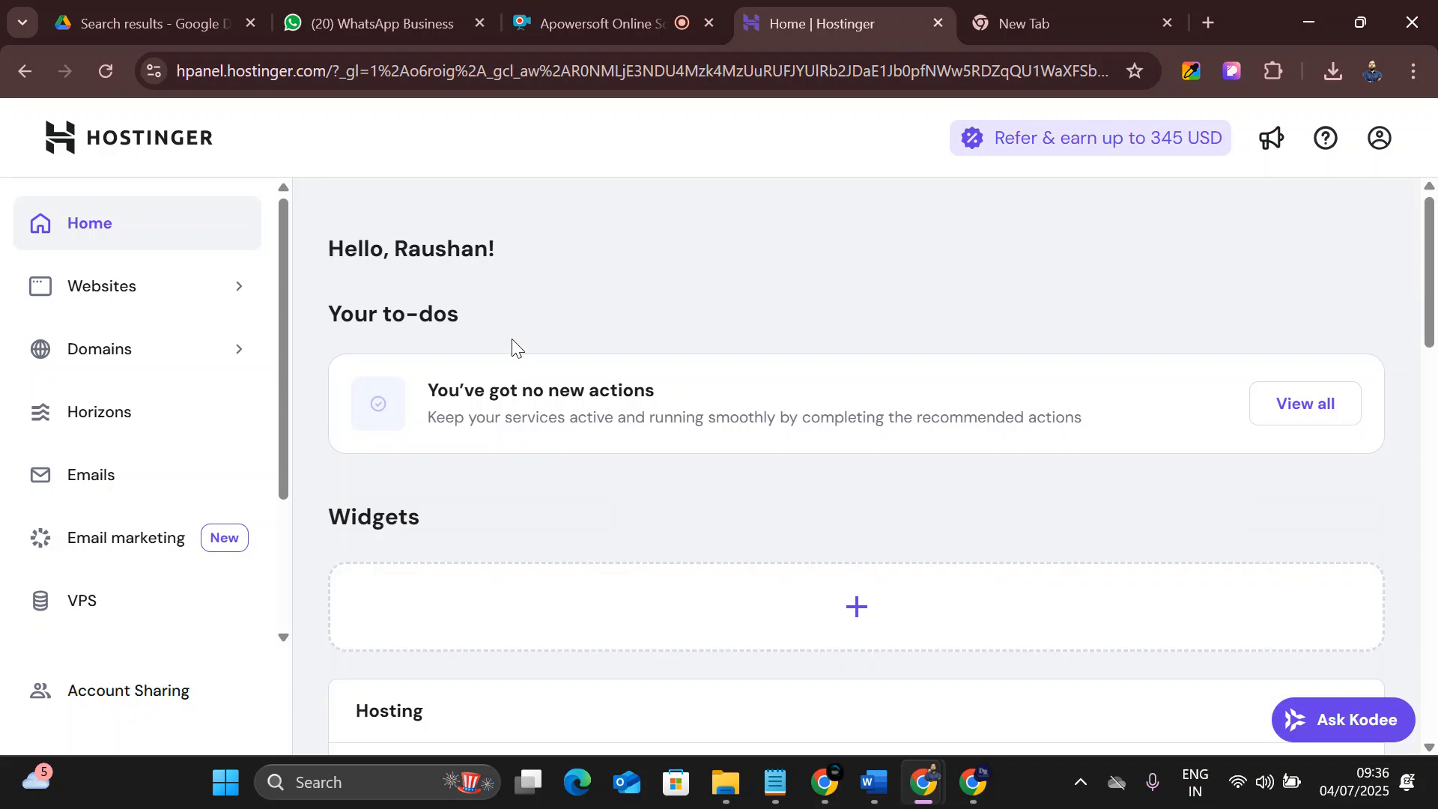
scroll(512, 346, down, 5)
scroll(1007, 527, down, 3)
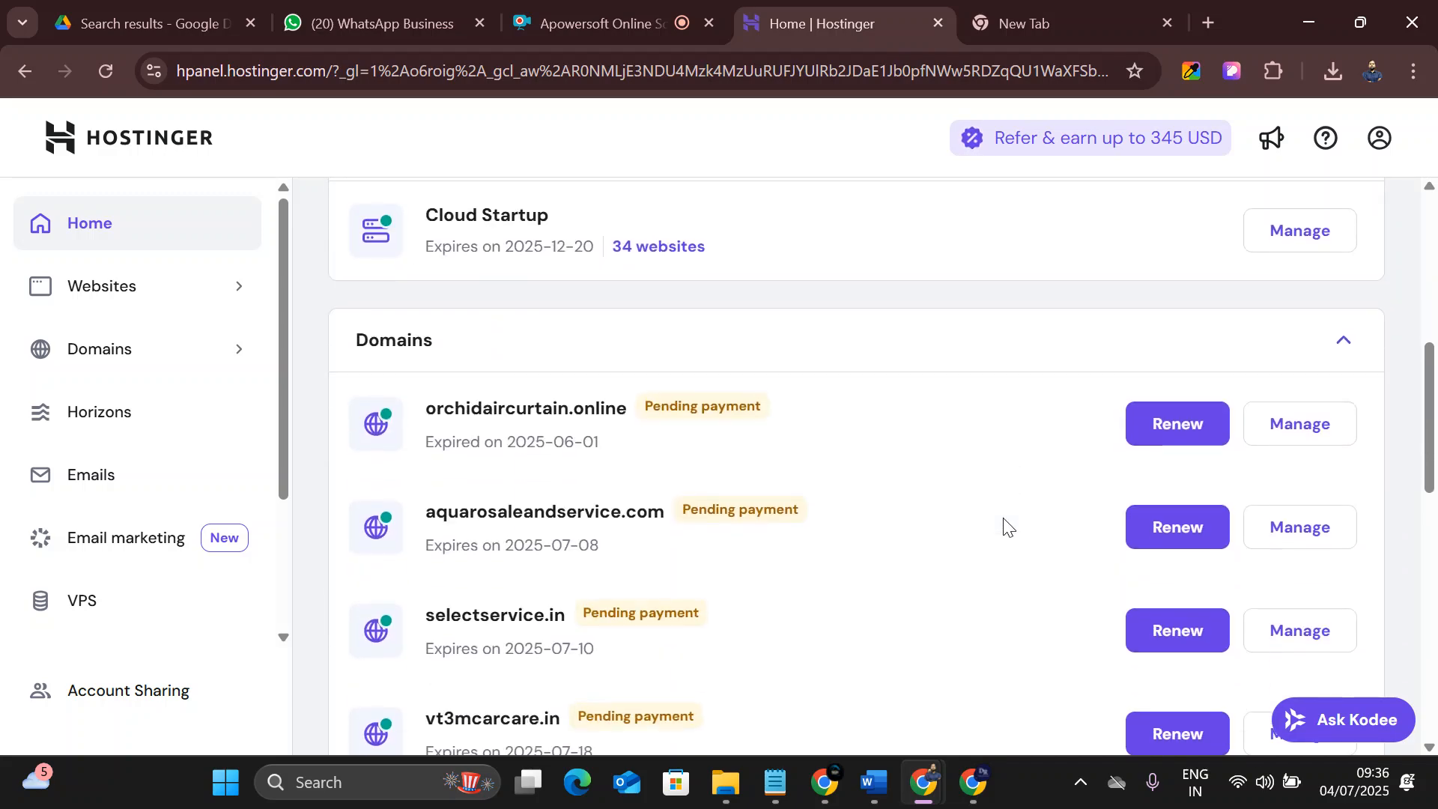
scroll(1007, 528, down, 3)
scroll(1004, 526, down, 5)
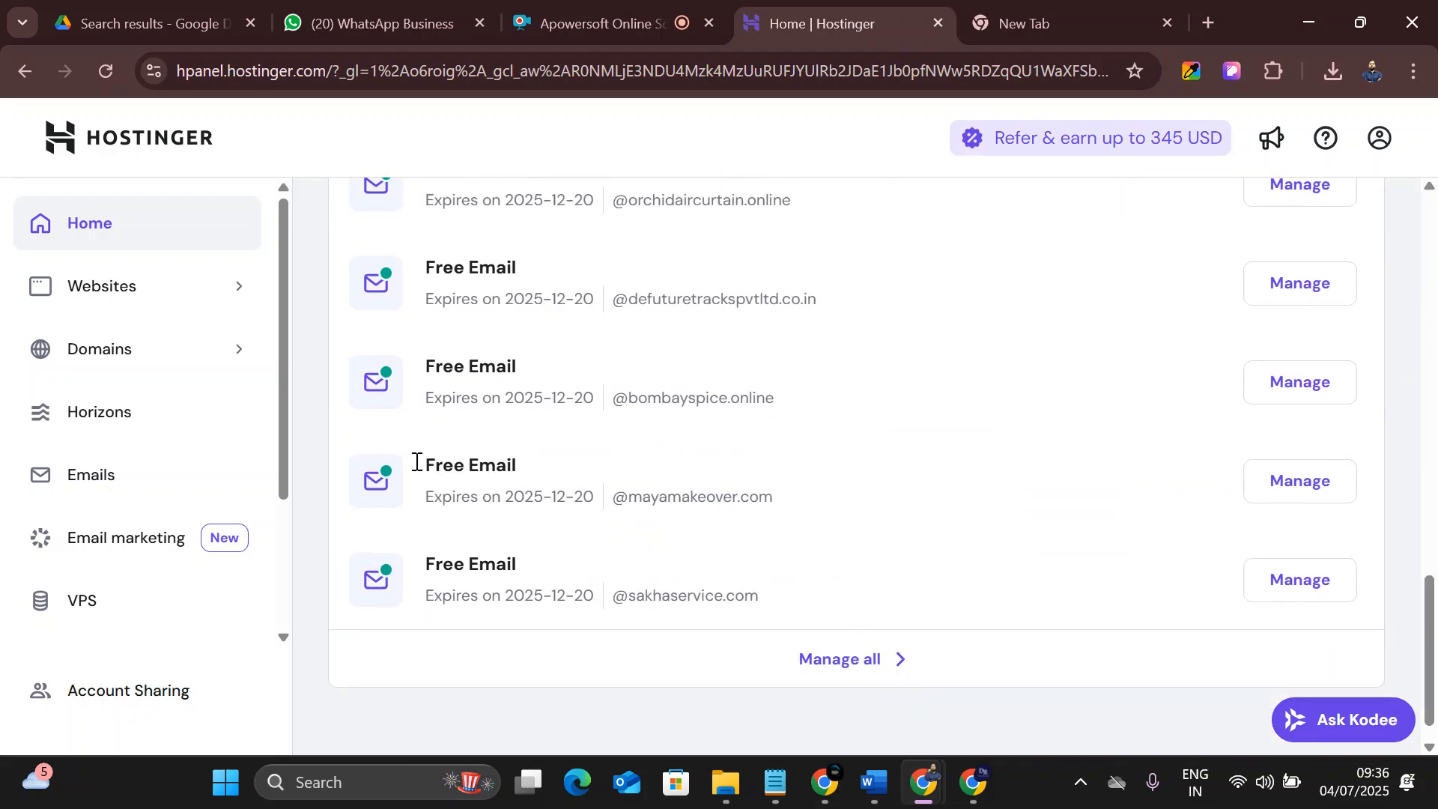
Reopen the websites list and check the WP Admin availability of hwd.co.in on its second page.
click(112, 306)
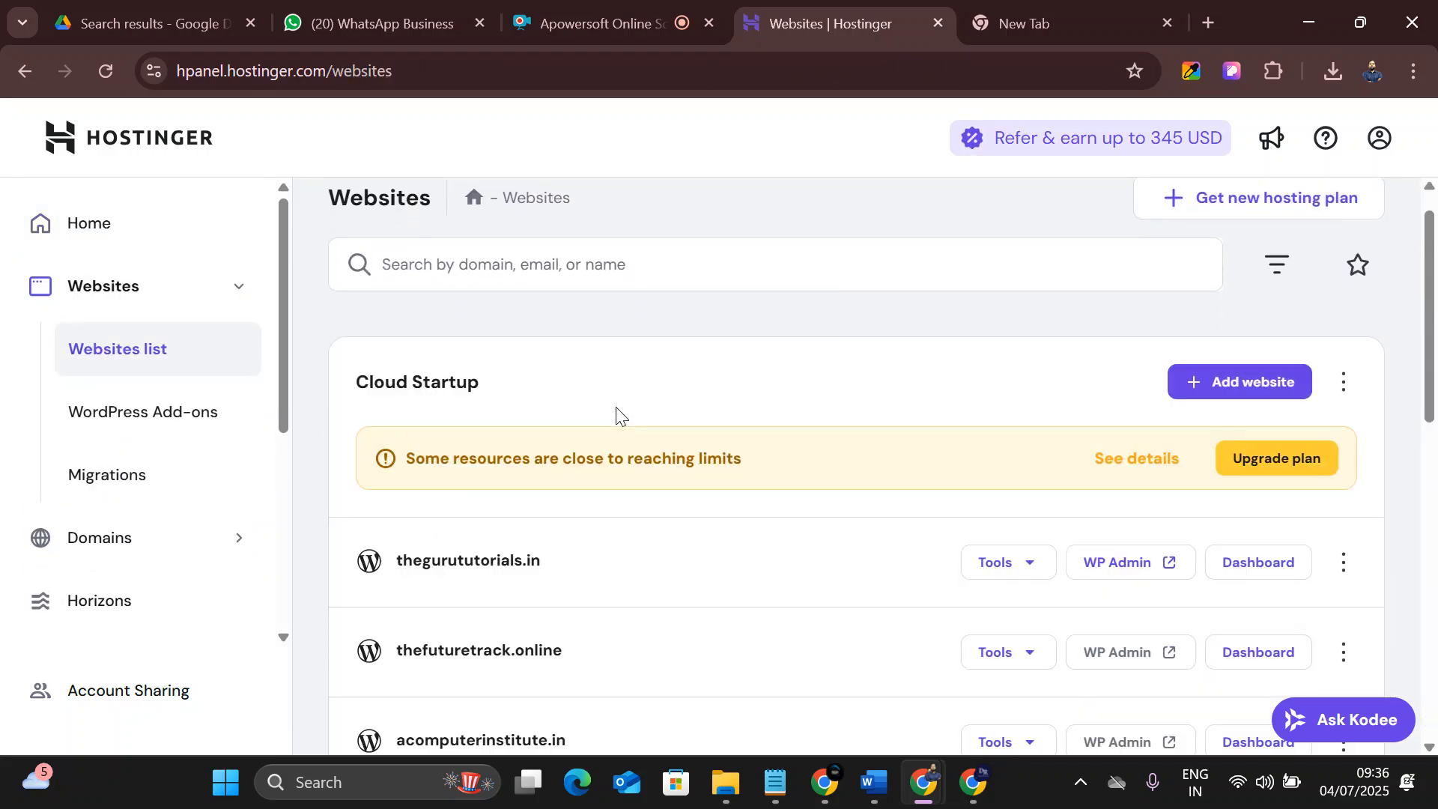
scroll(616, 414, down, 5)
scroll(550, 471, down, 5)
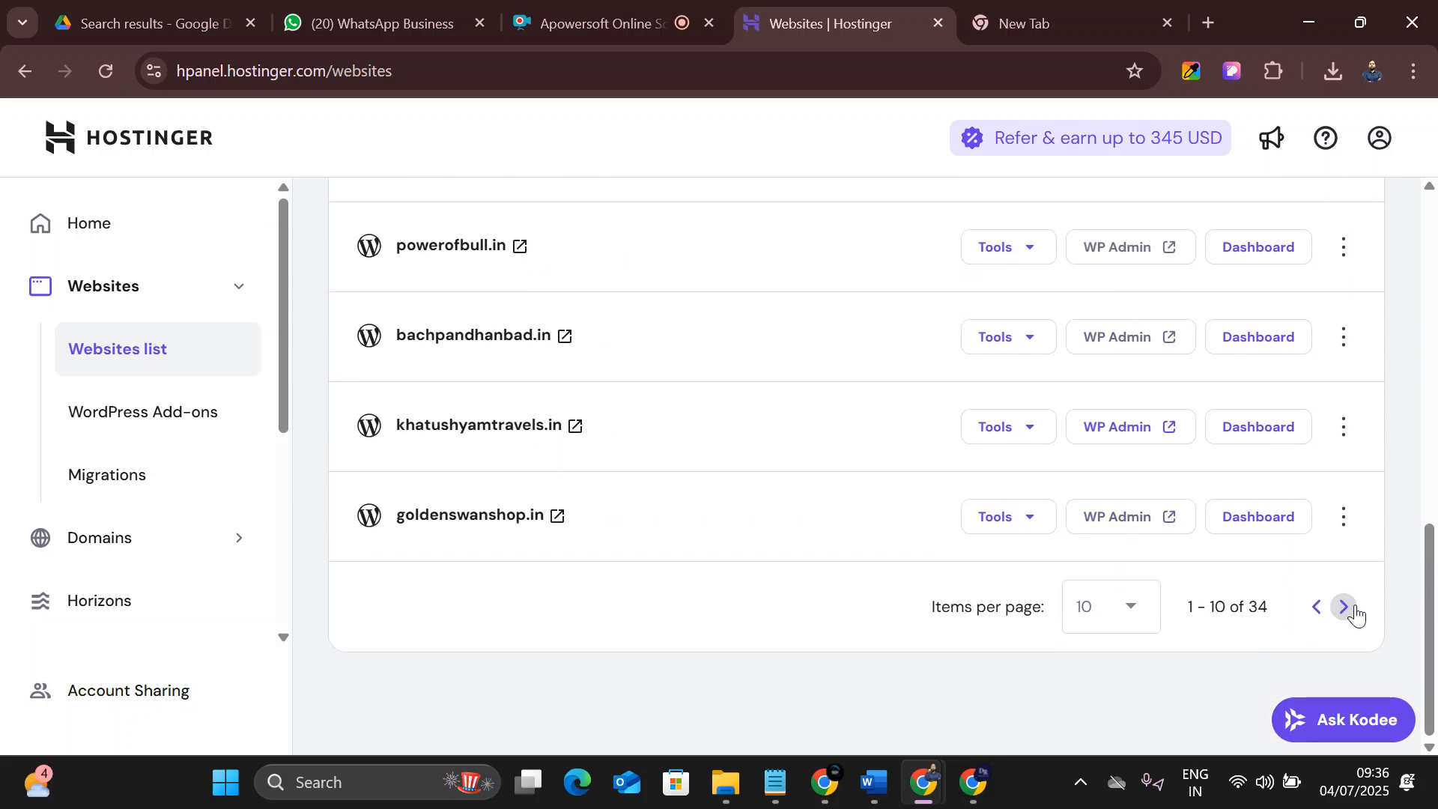
click(1344, 607)
scroll(716, 433, down, 3)
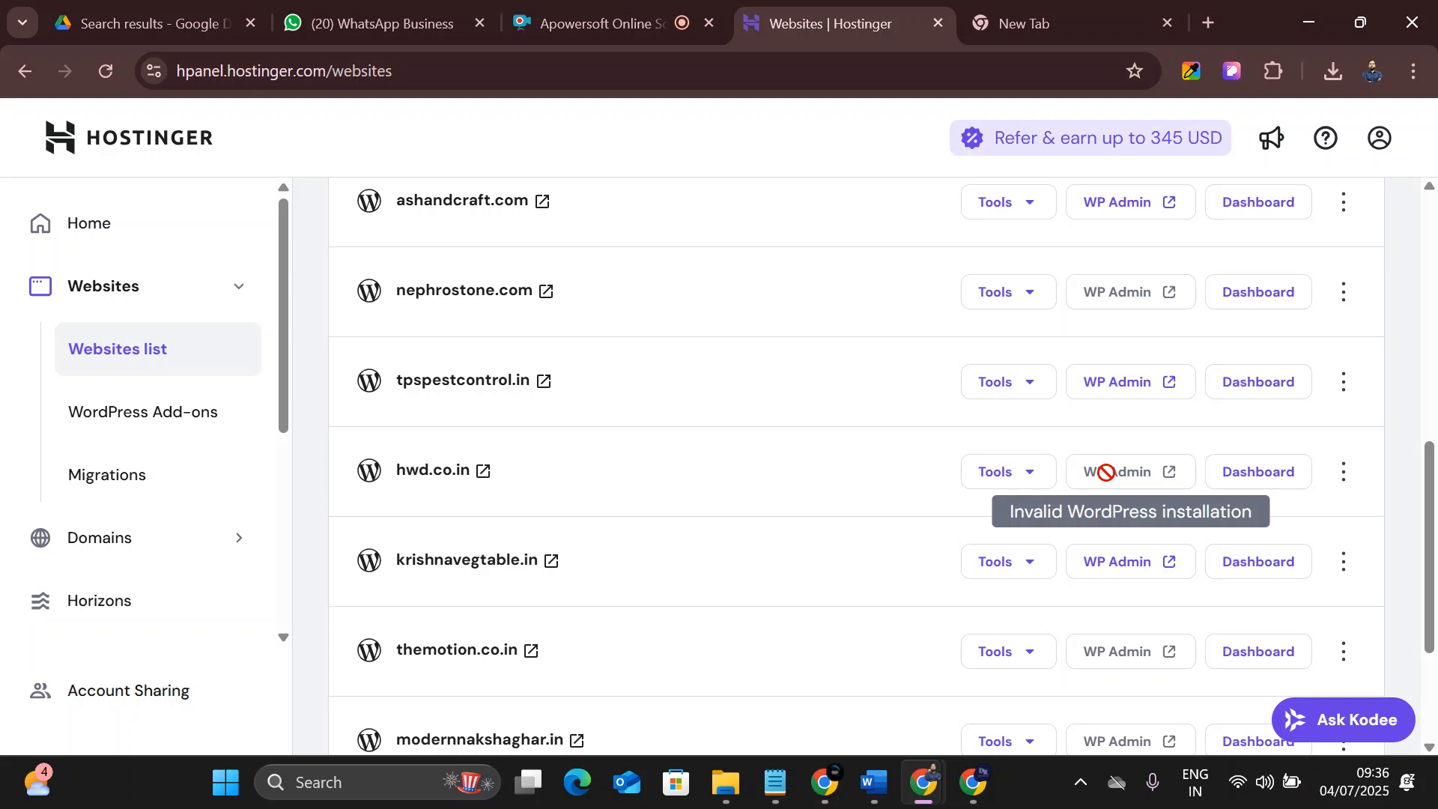
Open the dashboard of hwd.co.in from the websites list and launch its WordPress admin.
click(1030, 474)
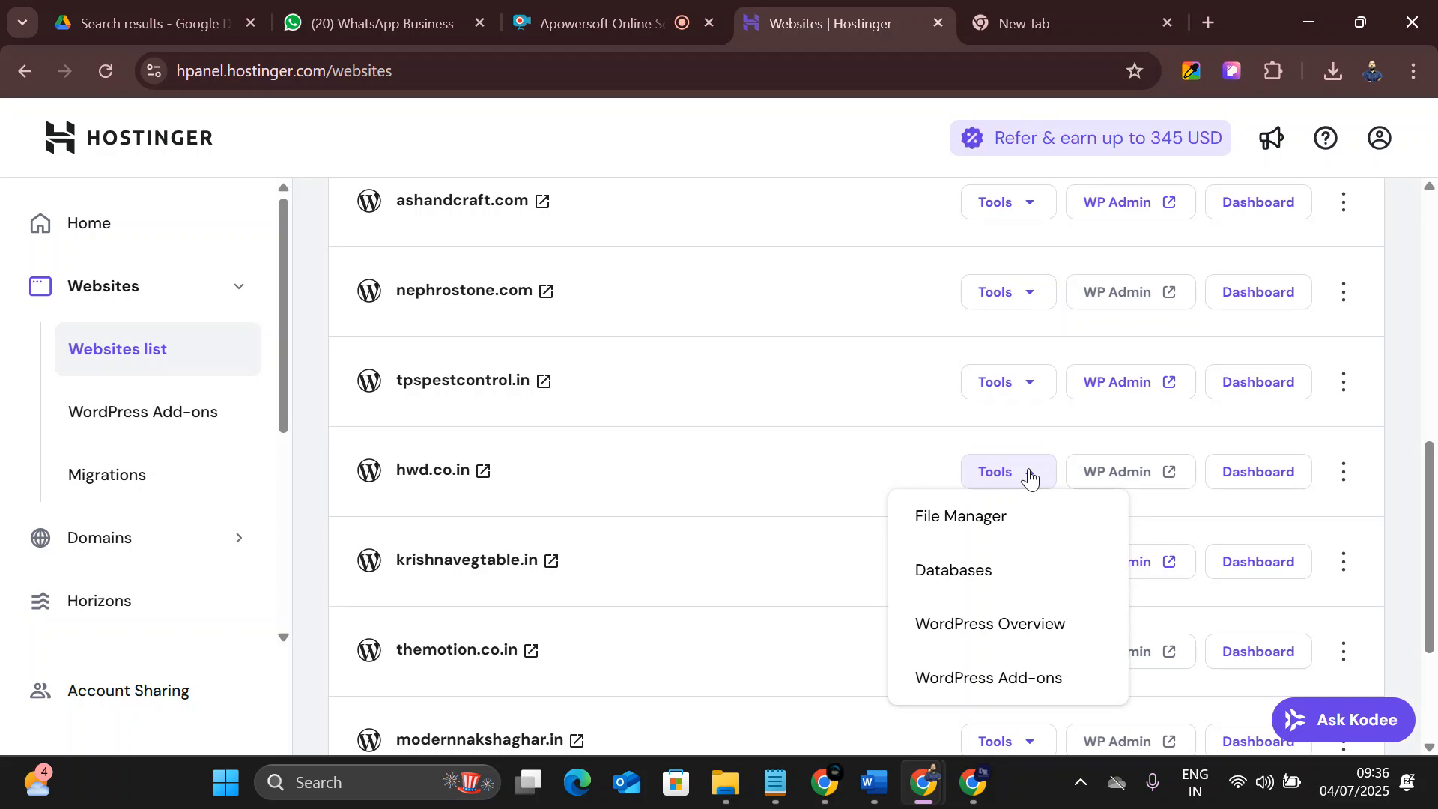
click(1249, 487)
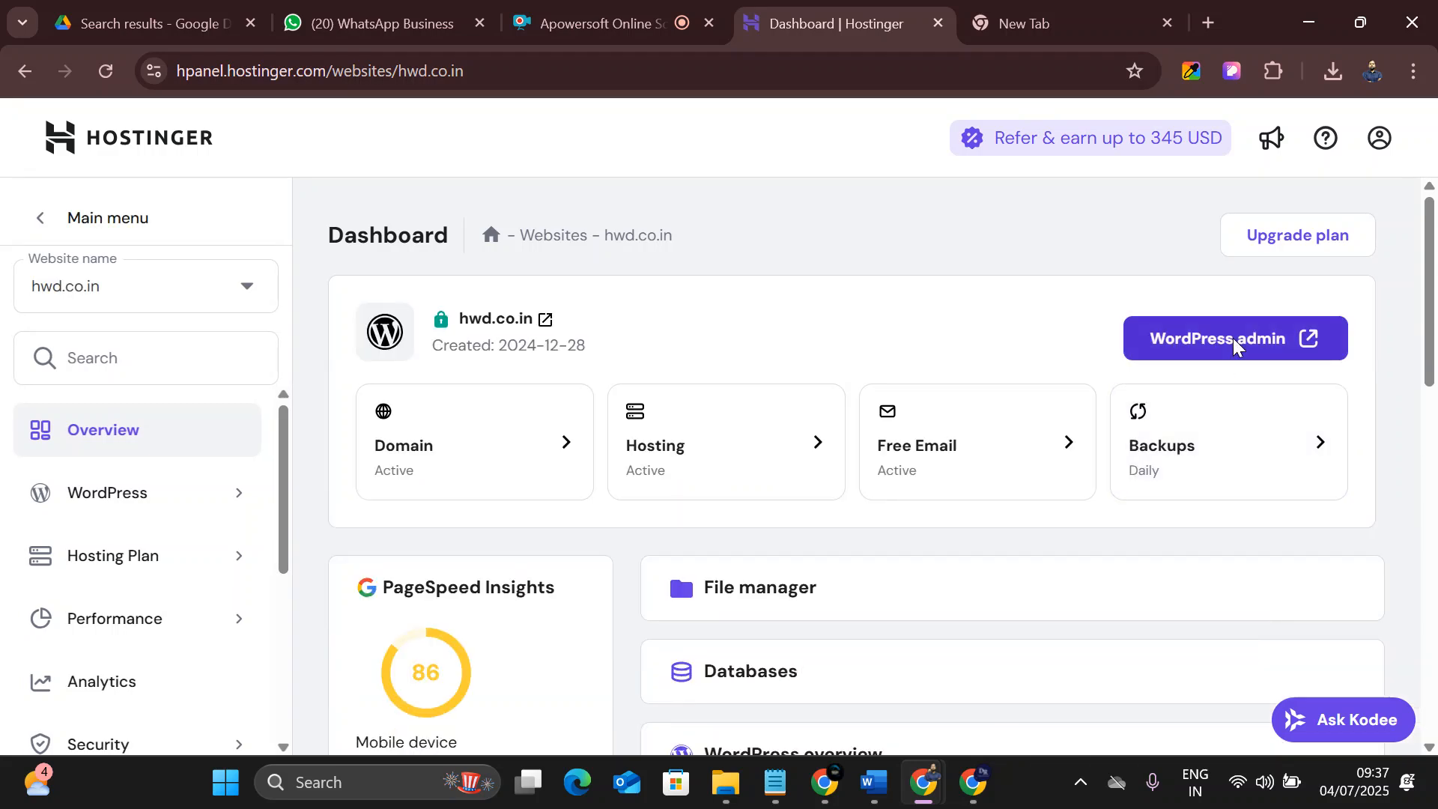
click(1235, 343)
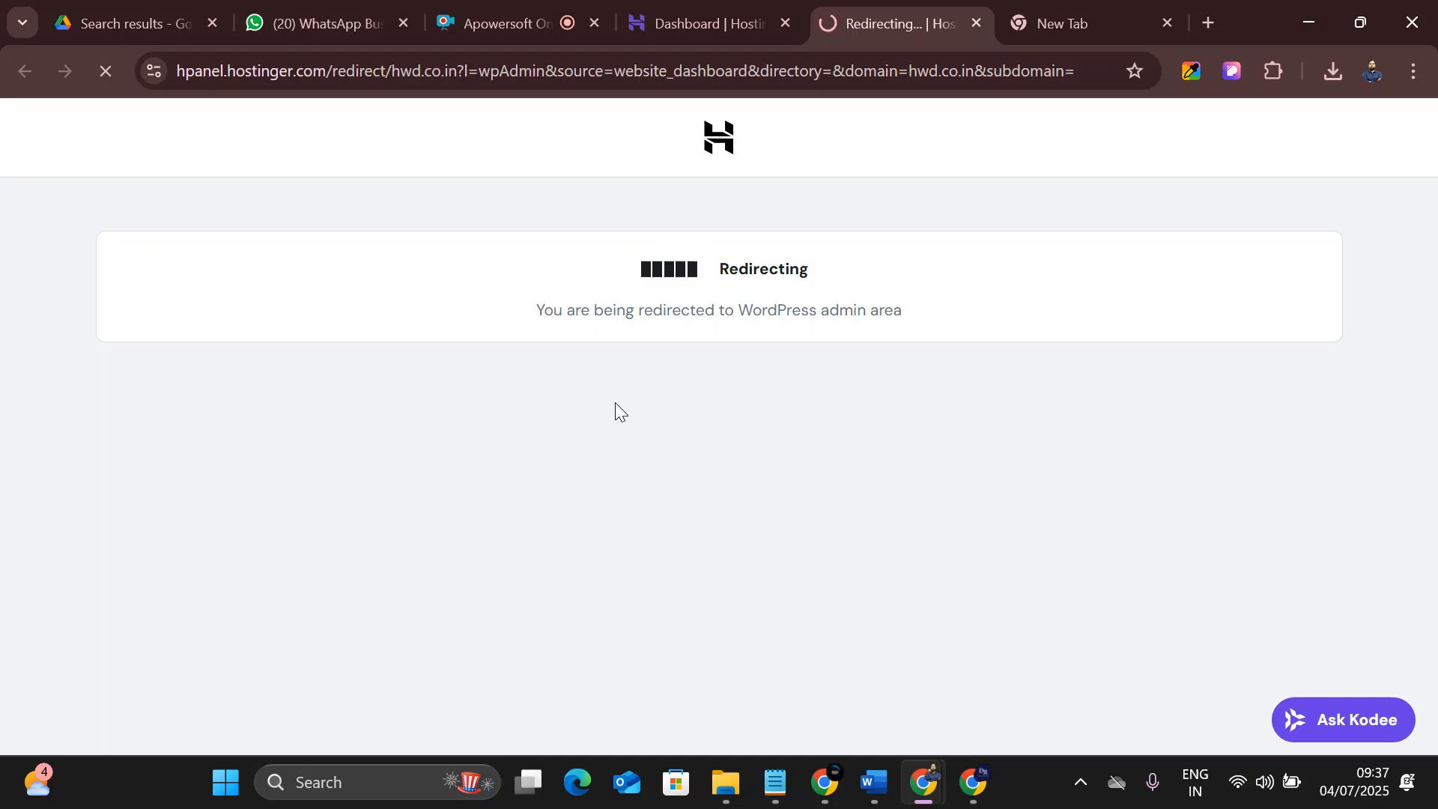
Try to log in to the hwd.co.in WordPress admin with the saved e-mail address and password, and look over its Hostinger dashboard.
click(661, 377)
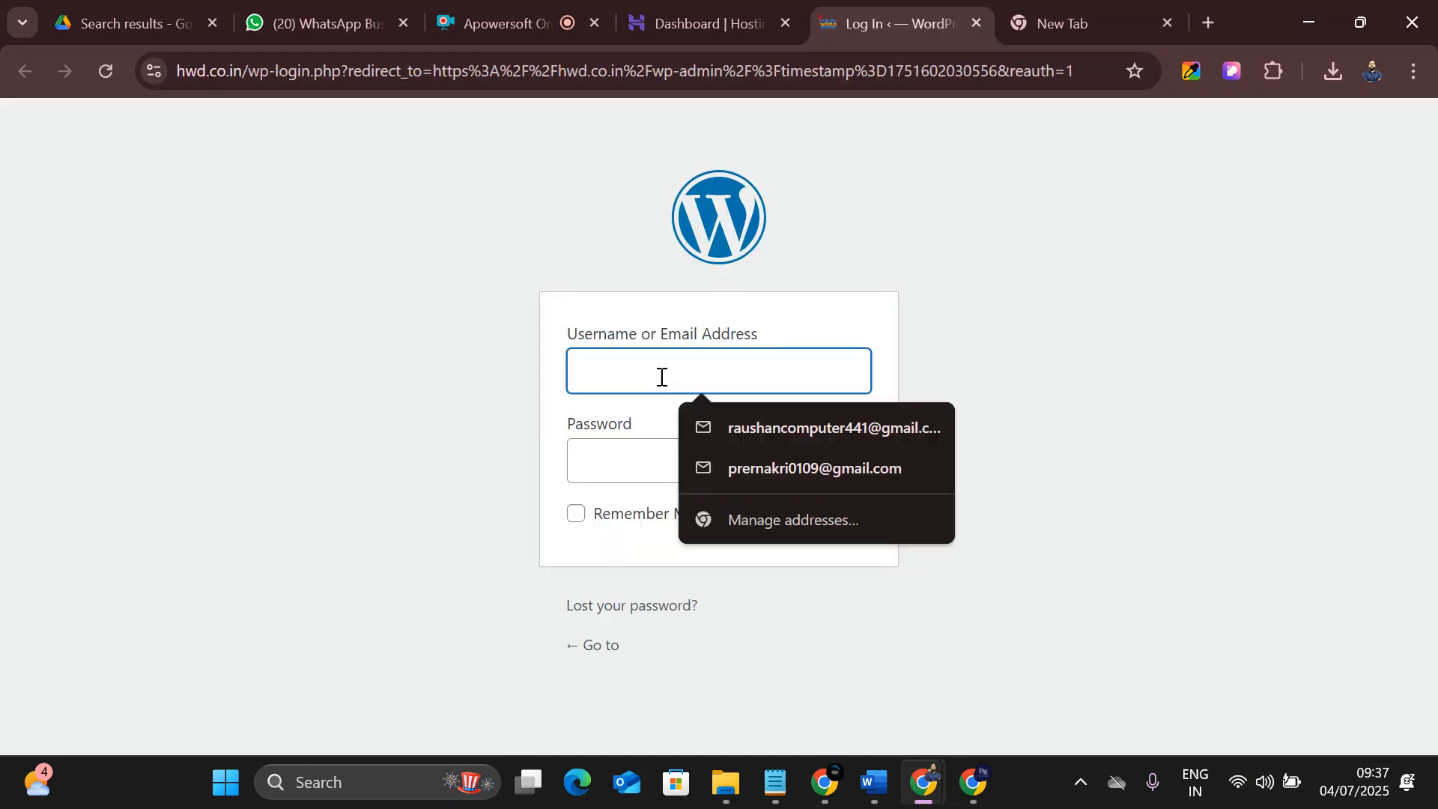
click(762, 416)
click(751, 462)
text(••••••••••)
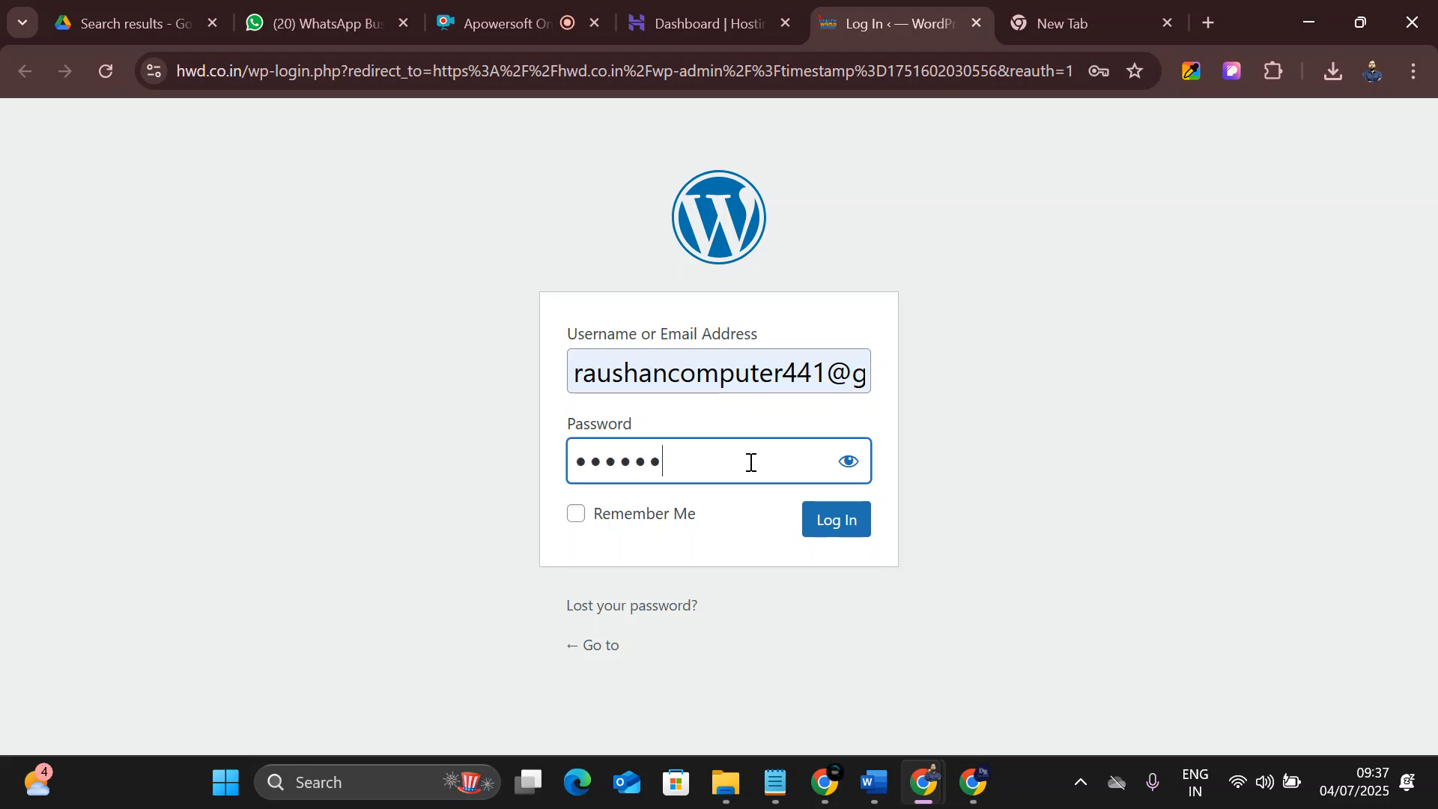
key(Return)
click(737, 6)
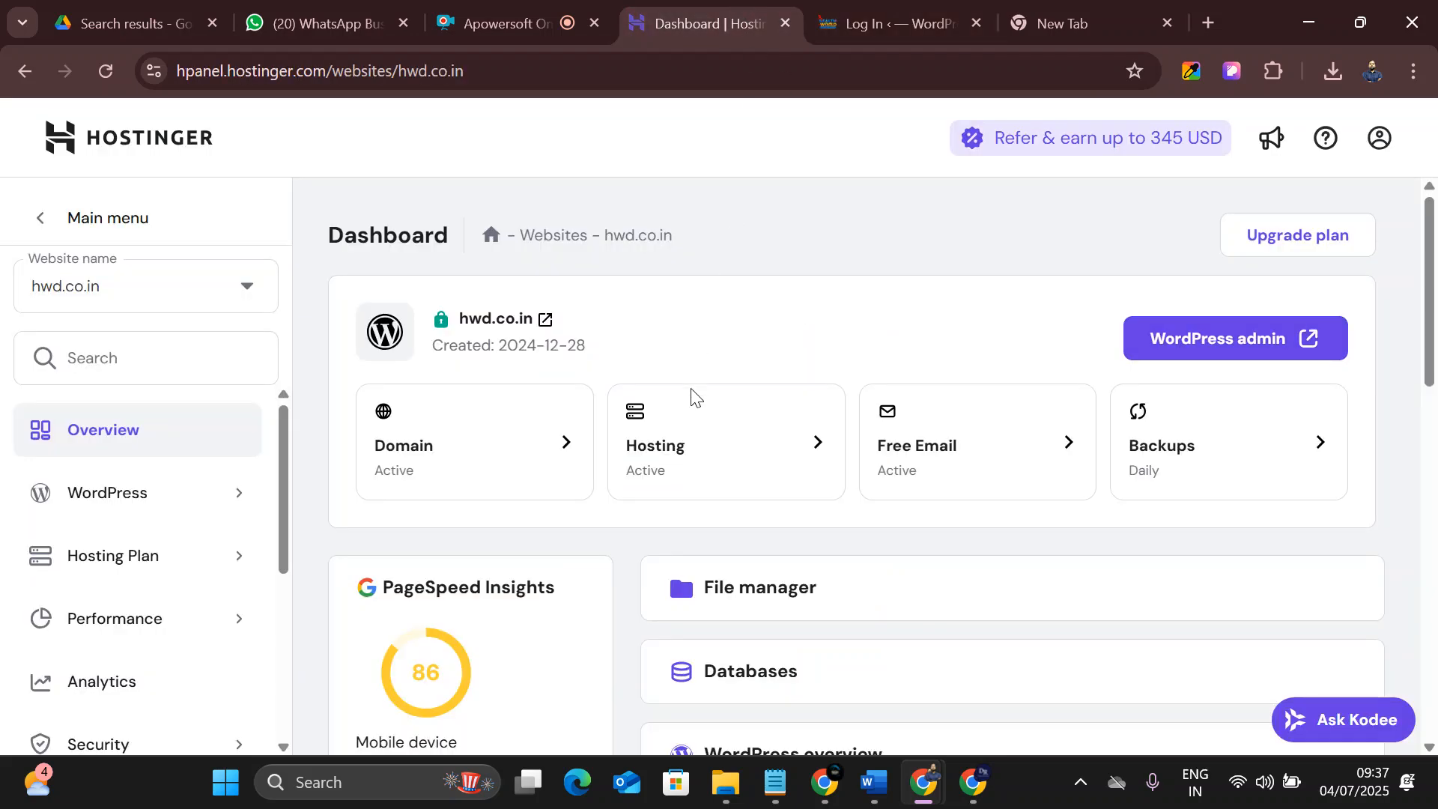
scroll(690, 385, down, 3)
scroll(804, 447, up, 5)
Log in to the hwd.co.in WordPress admin with the site username and account password, and postpone the administration email verification.
click(854, 8)
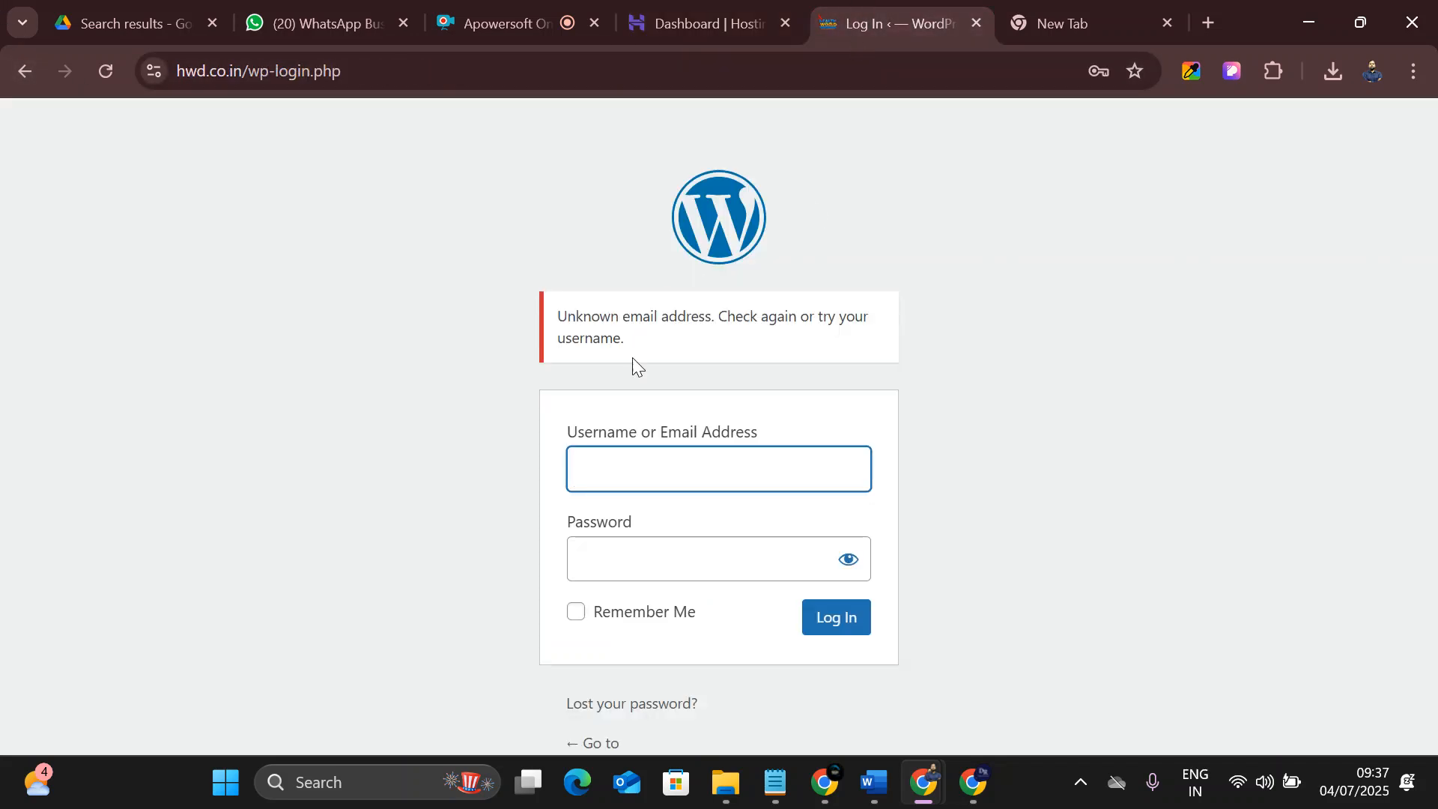
click(669, 478)
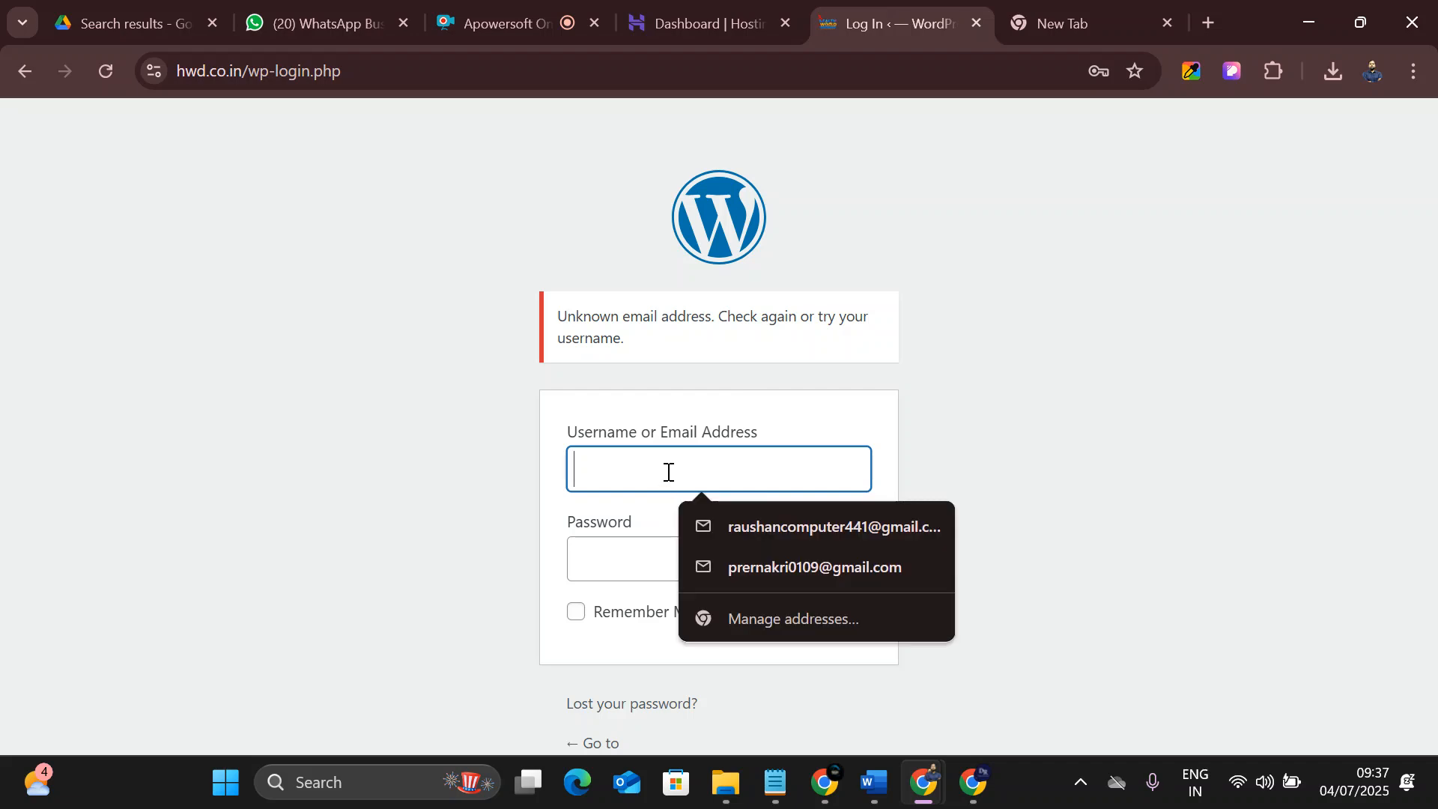
text(thefuturetrack)
key(Tab)
text(•••)
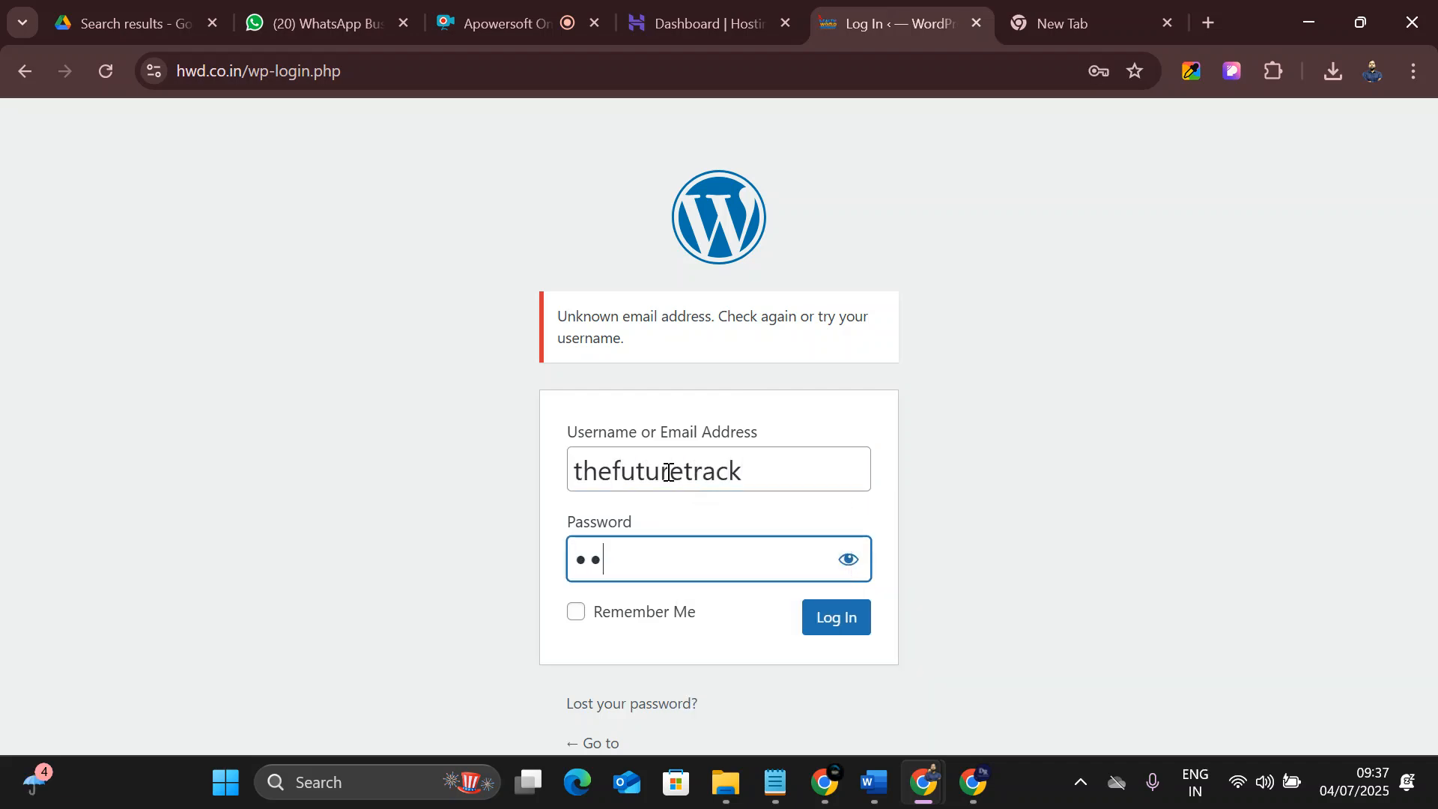
text(•••••••)
key(Return)
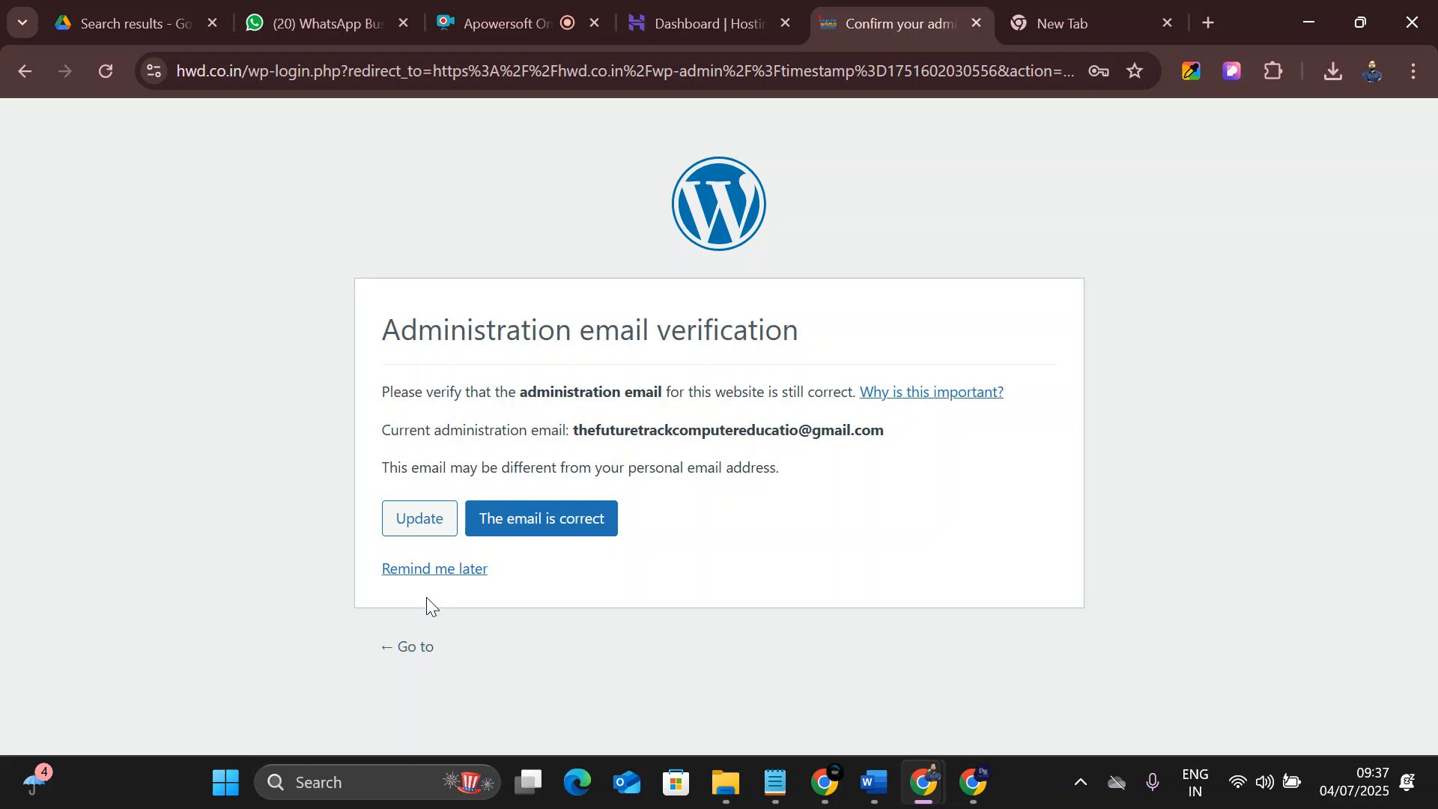
click(428, 571)
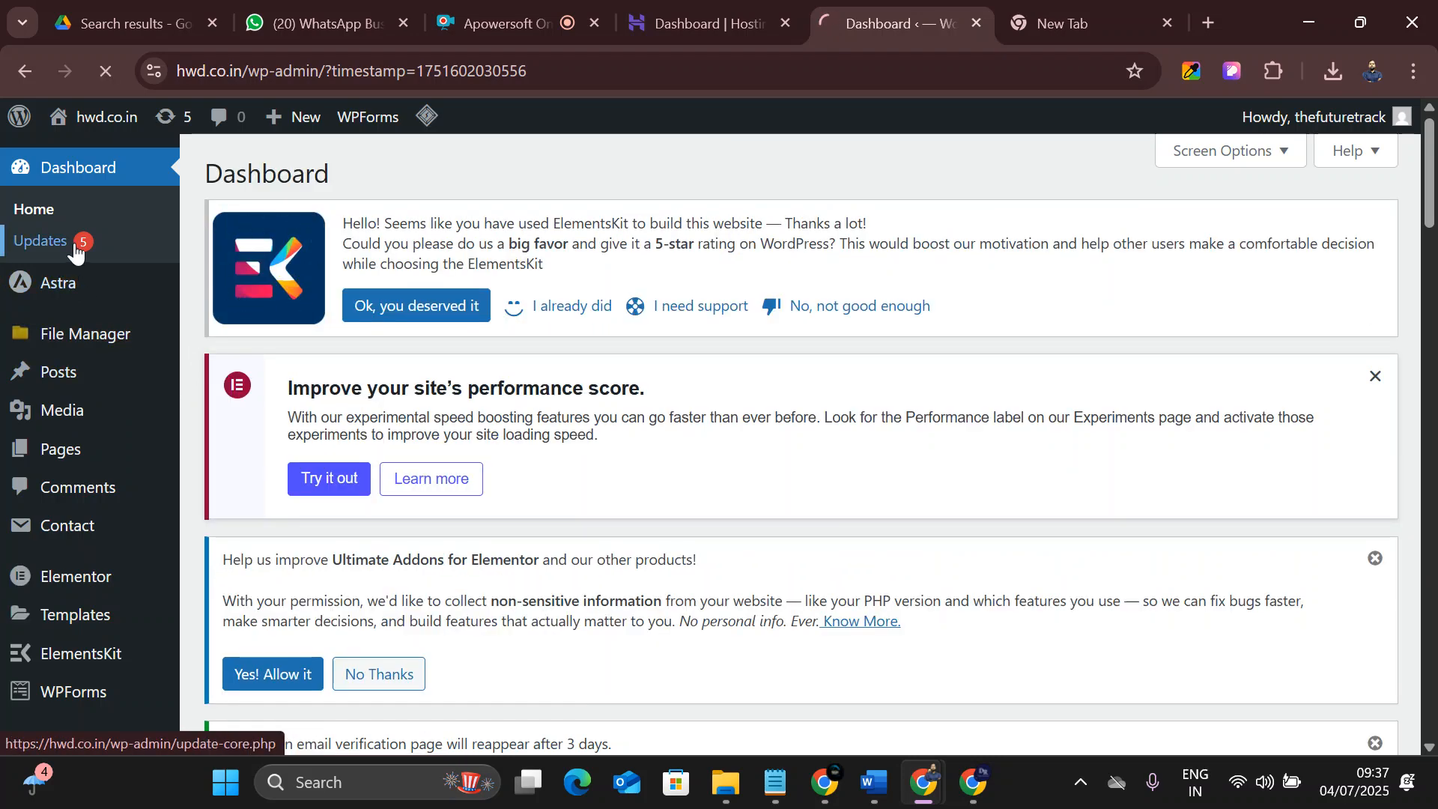
Start updating Elementor Pro, File Manager Advanced and Ultimate Addons for Elementor Lite together from the WordPress Updates page.
click(76, 252)
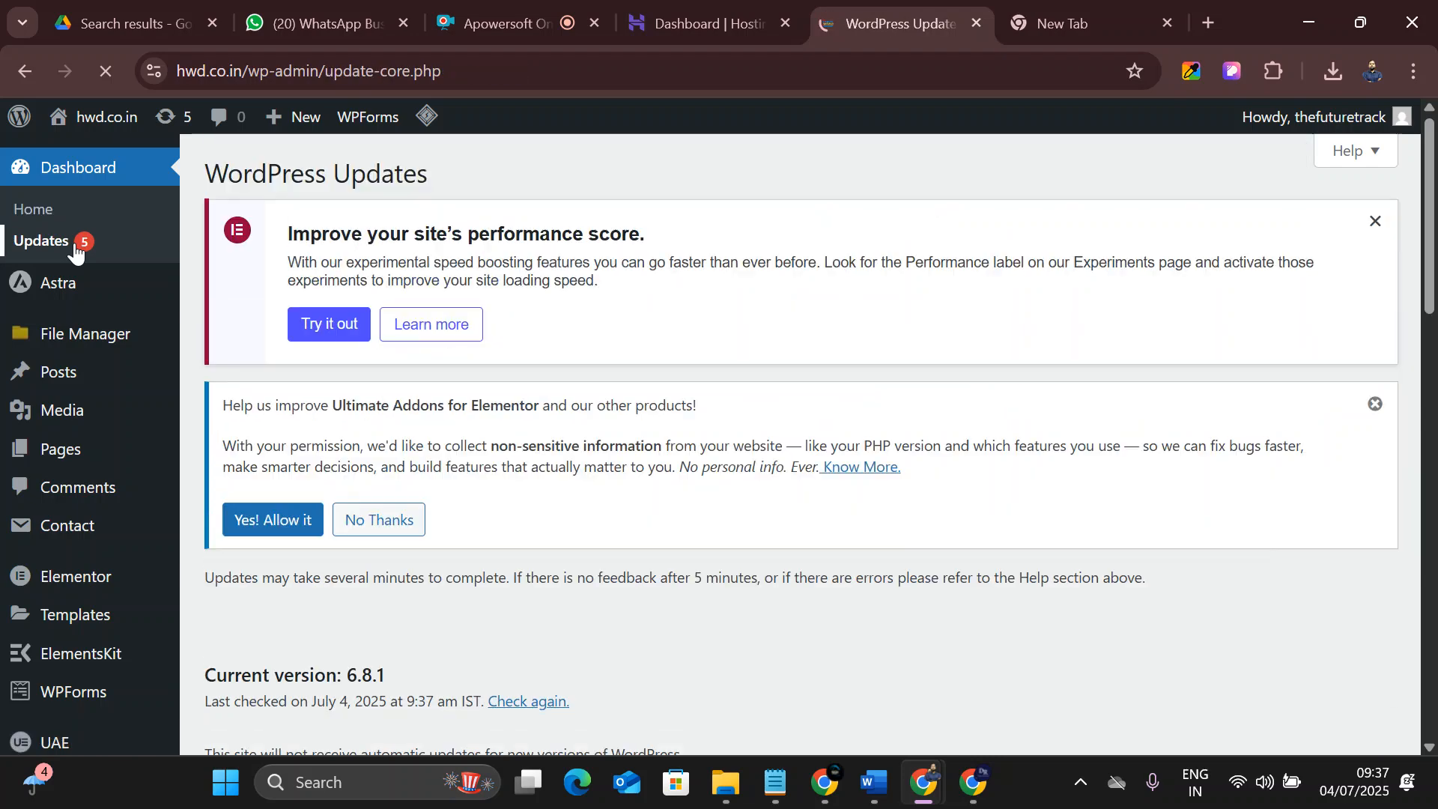
scroll(389, 291, down, 3)
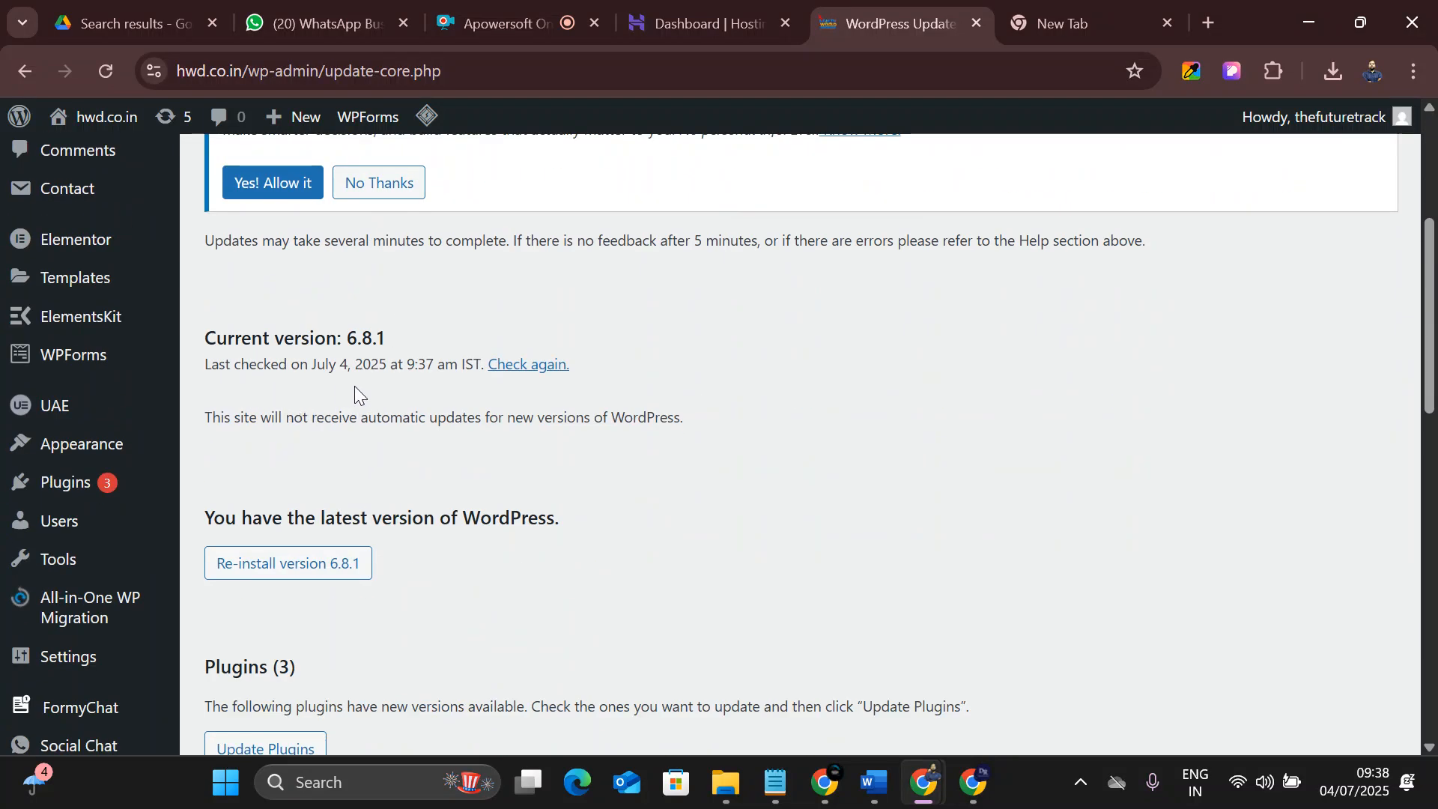
scroll(534, 385, down, 5)
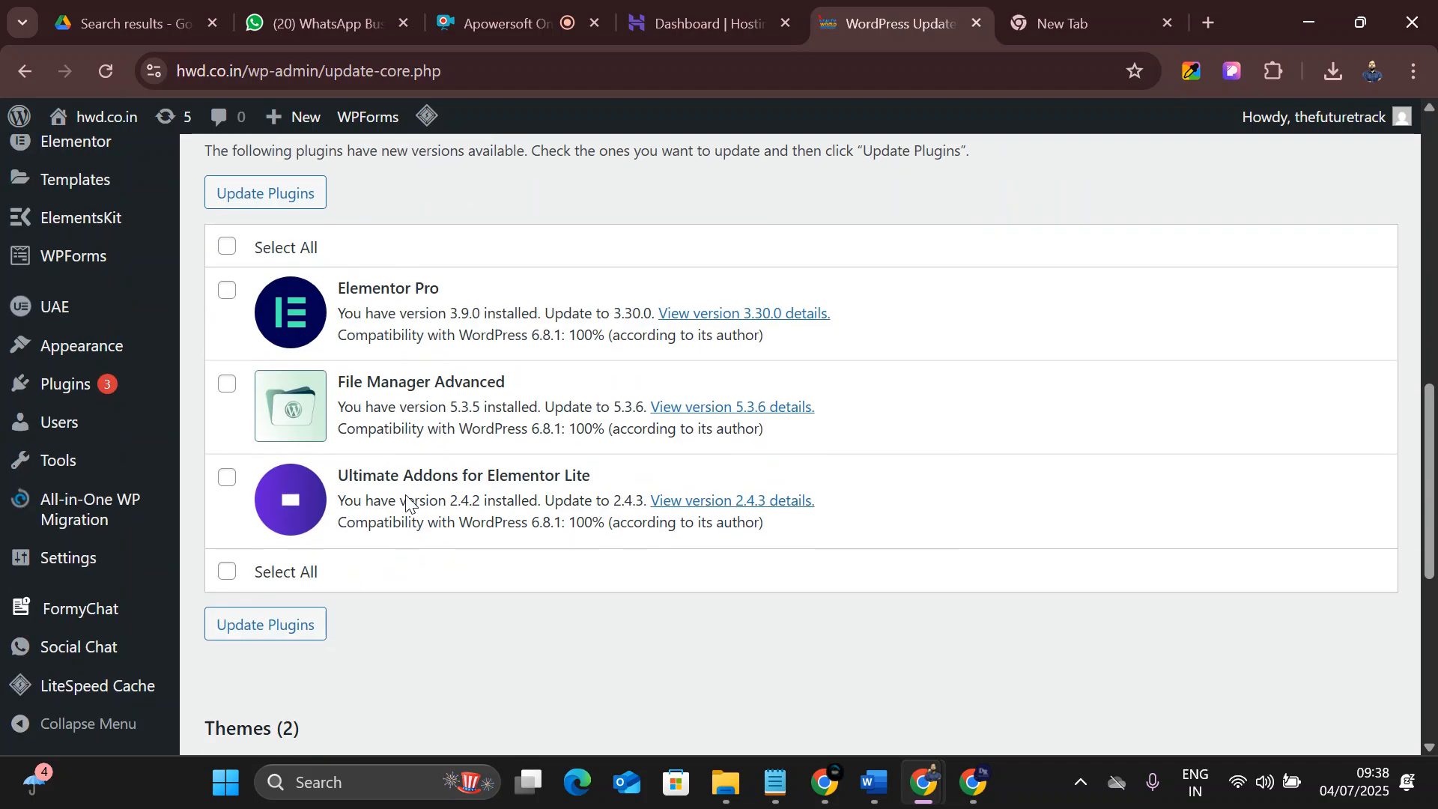
drag(338, 377, 506, 381)
drag(346, 470, 566, 459)
click(227, 241)
click(224, 192)
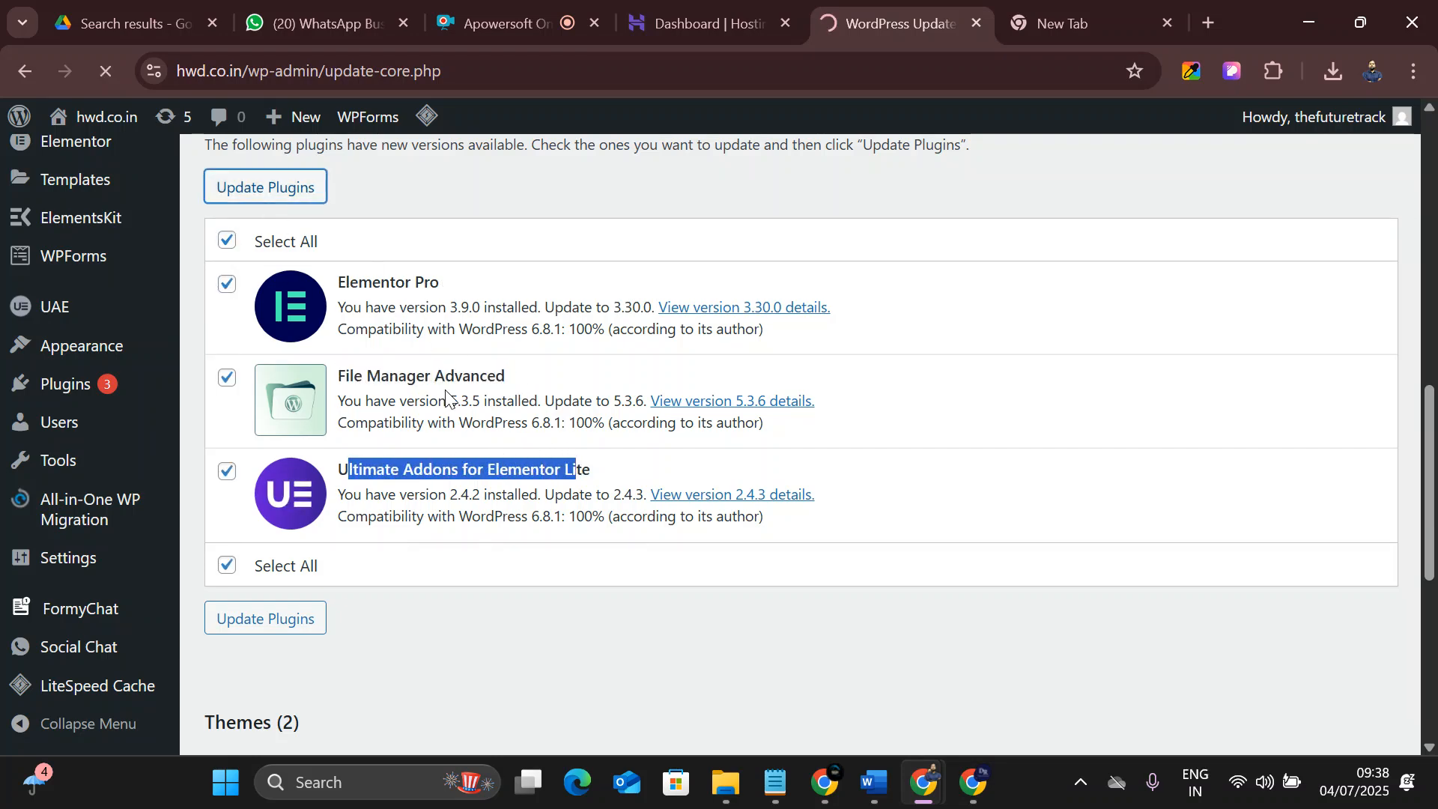
Dismiss the Elementor performance notice and review the update outcome of each plugin.
scroll(448, 442, down, 5)
scroll(445, 517, up, 5)
click(1376, 224)
click(1376, 224)
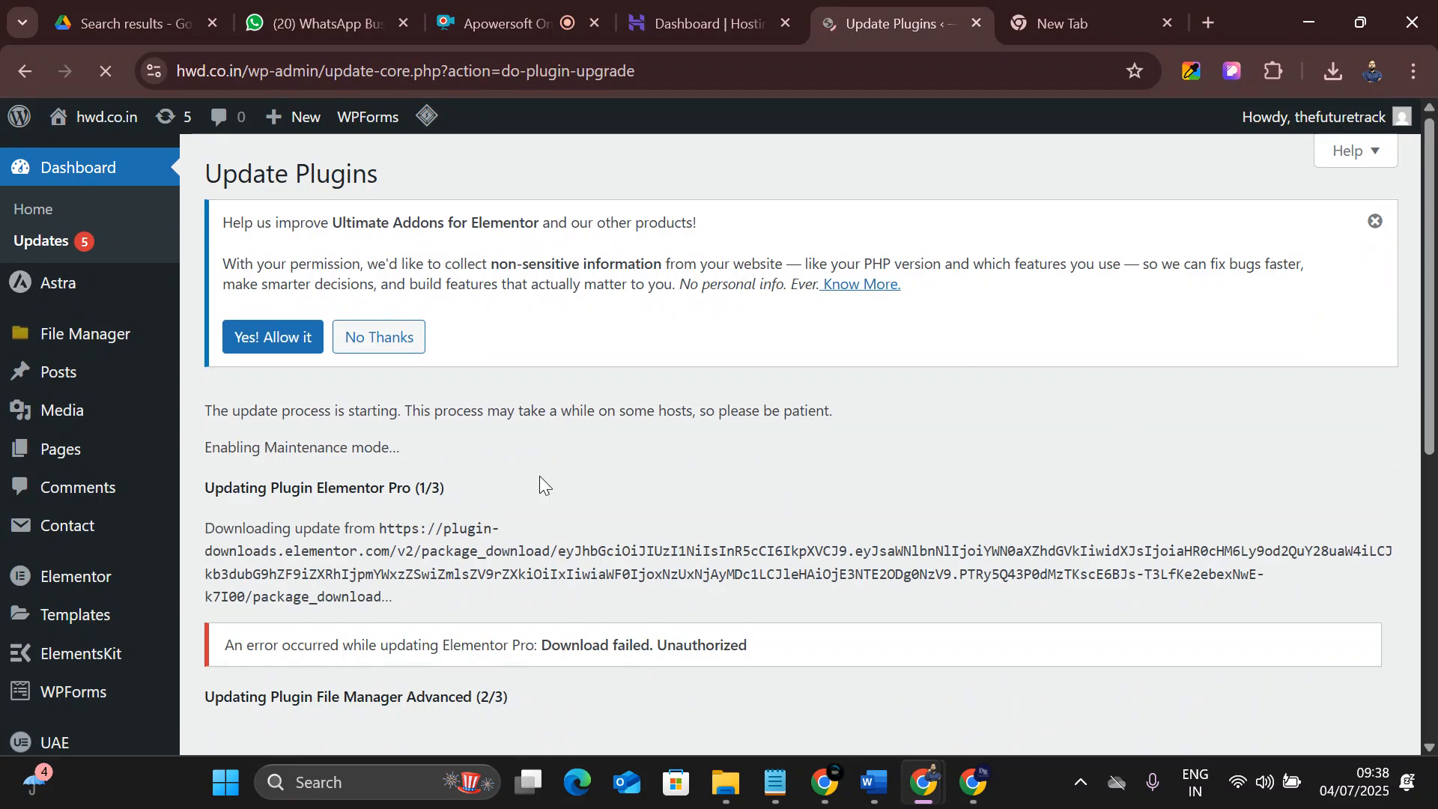
scroll(540, 482, down, 5)
drag(542, 308, 722, 309)
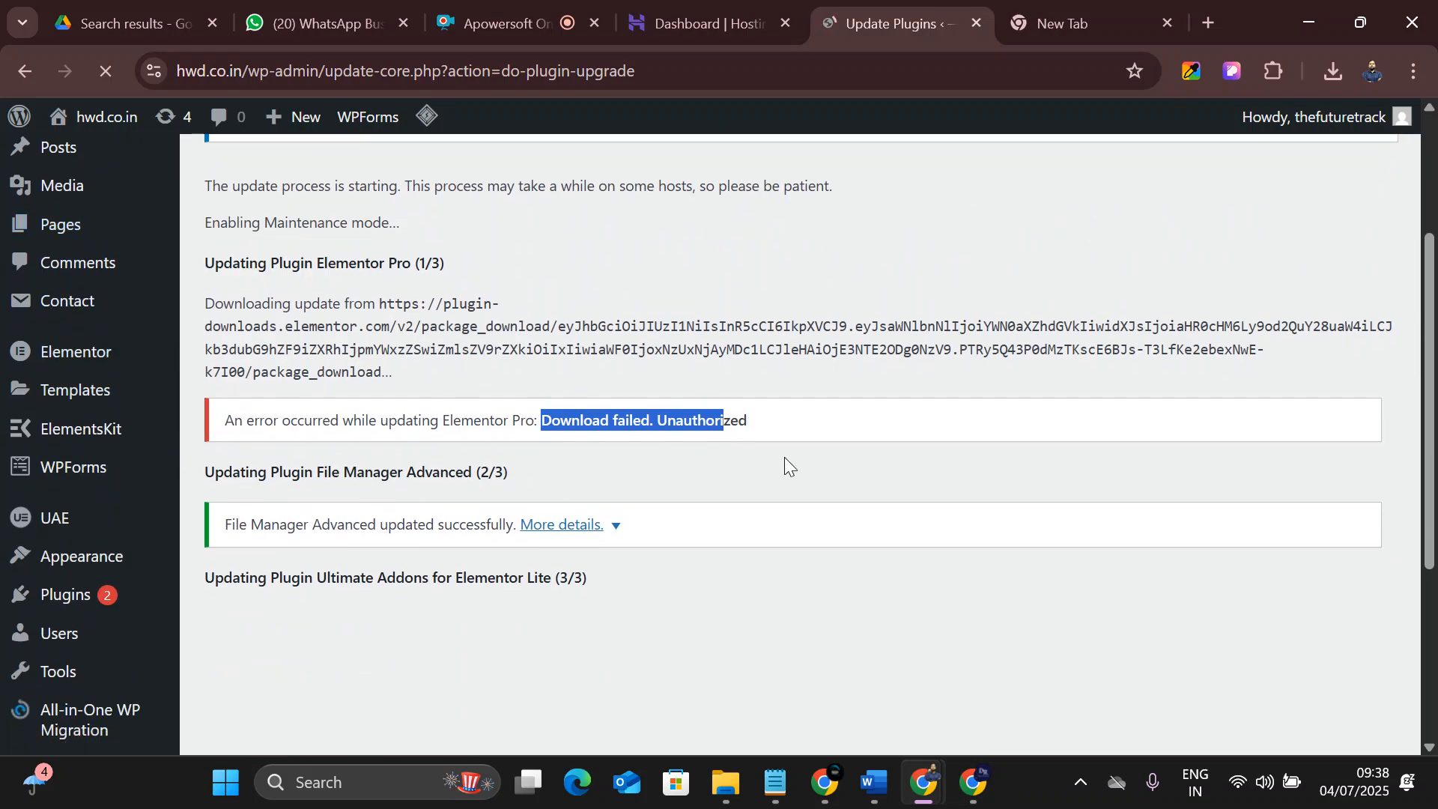
scroll(90, 487, down, 3)
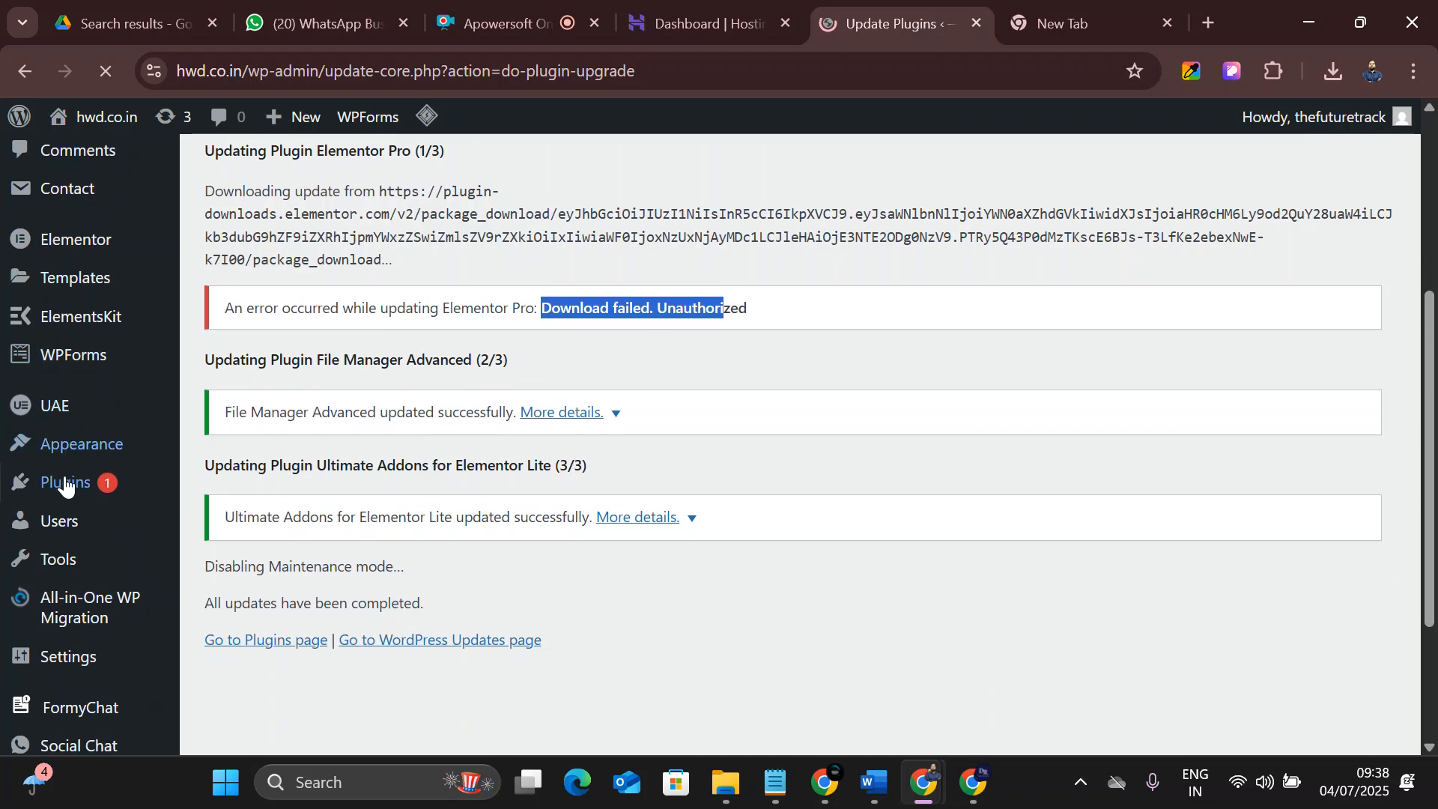
Open the installed plugins list of hwd.co.in and visit the site's front end.
mouse_move(75, 382)
click(218, 391)
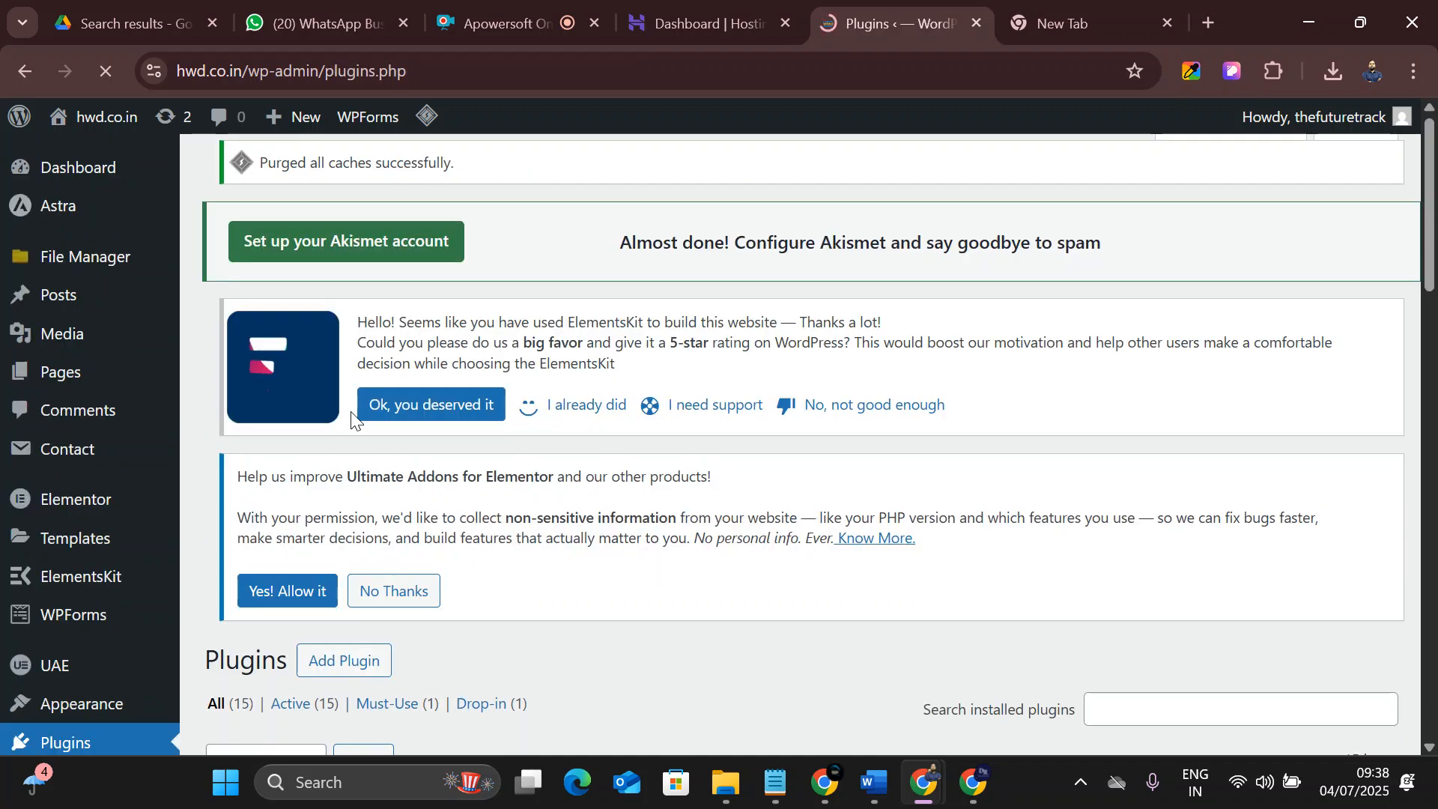
scroll(351, 411, down, 5)
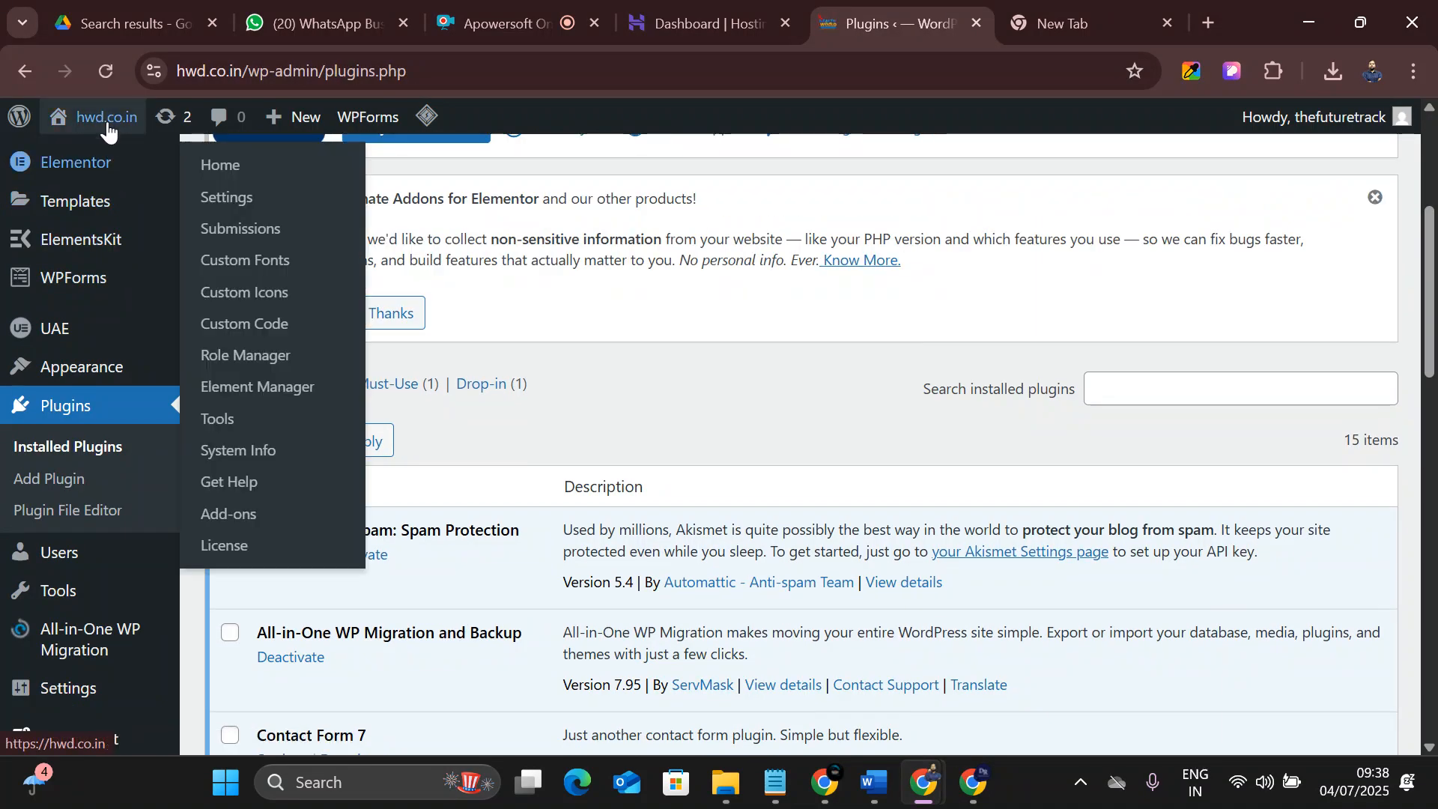
click(103, 158)
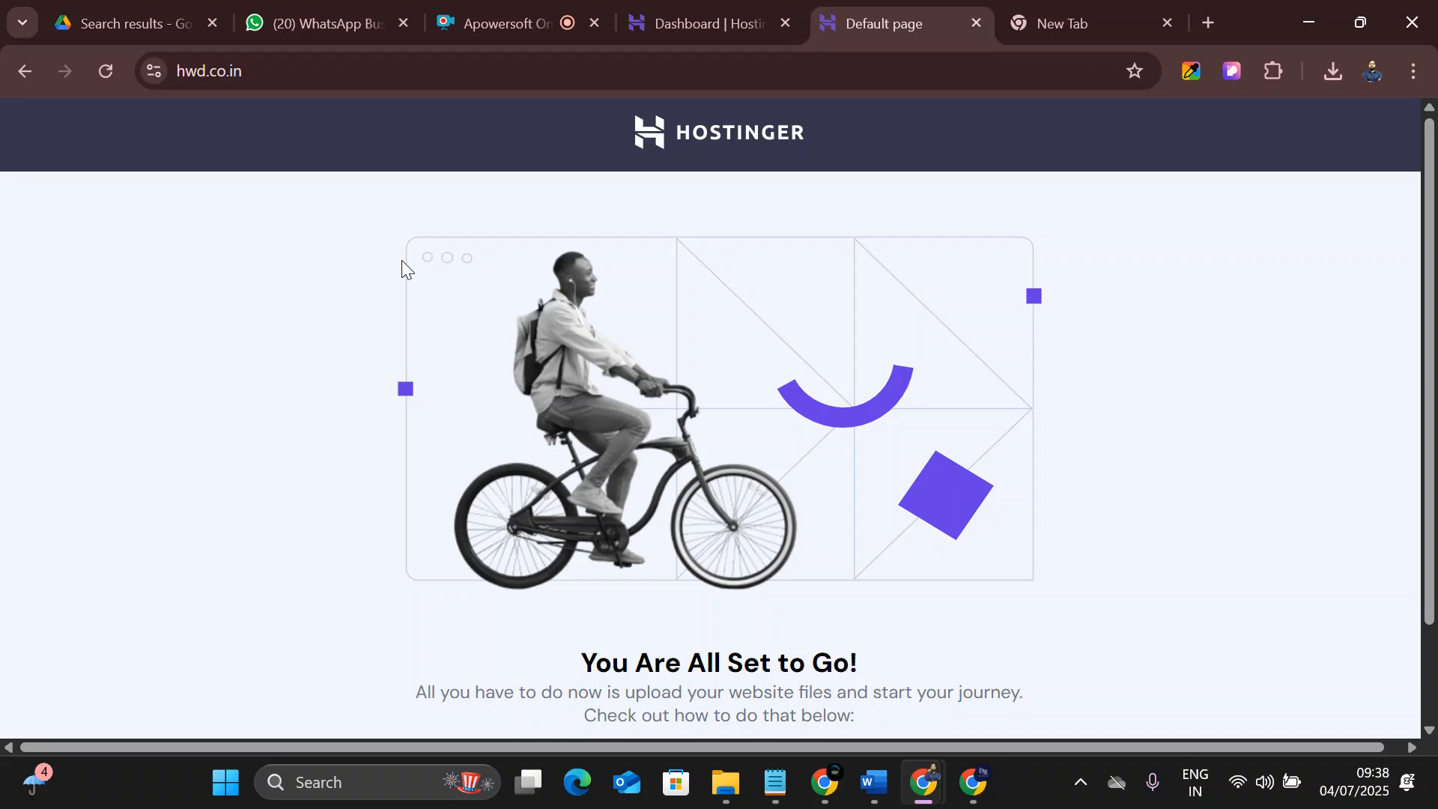
Check the hwd.co.in dashboard in Hostinger, return to the WordPress admin and review the installed plugins.
click(711, 23)
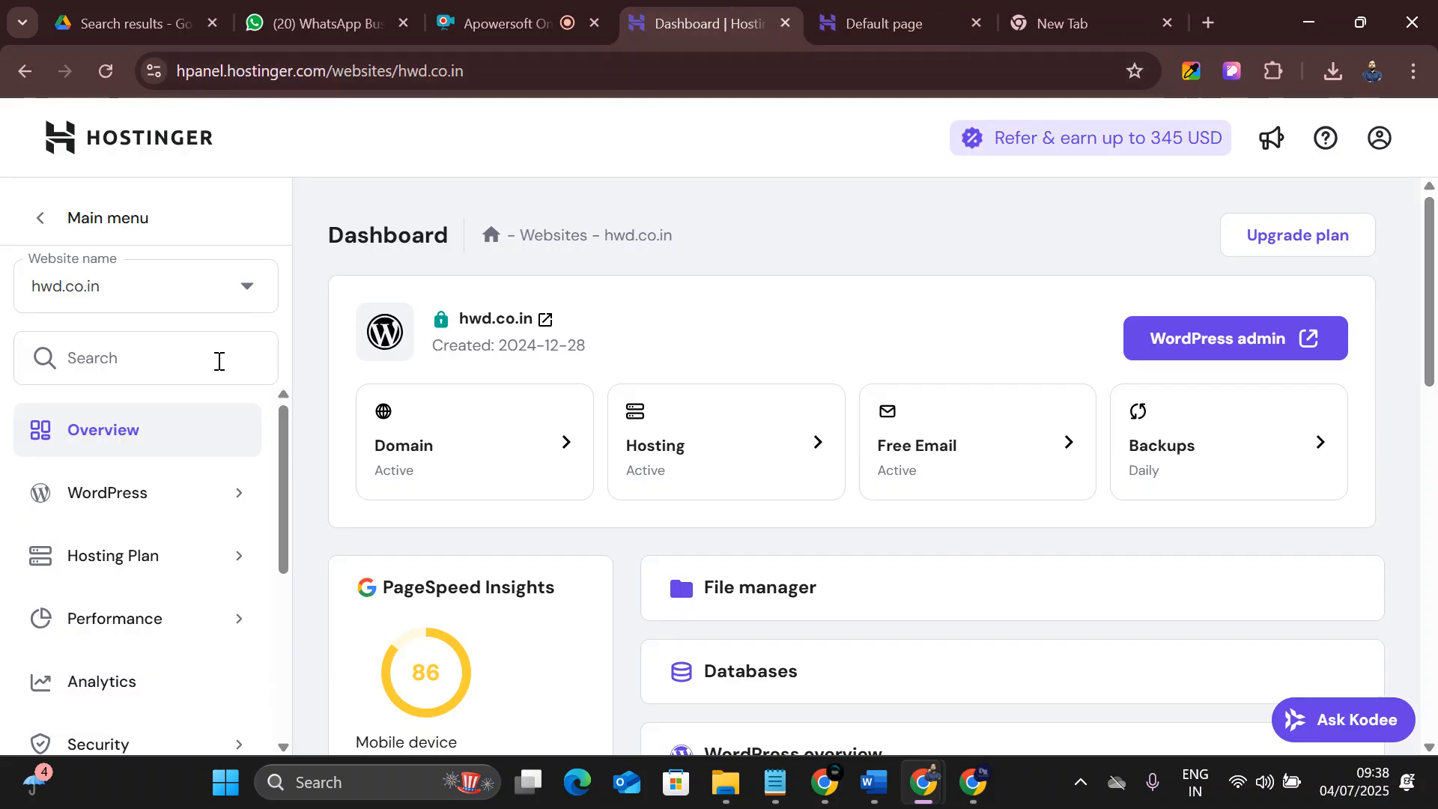
click(895, 19)
click(25, 66)
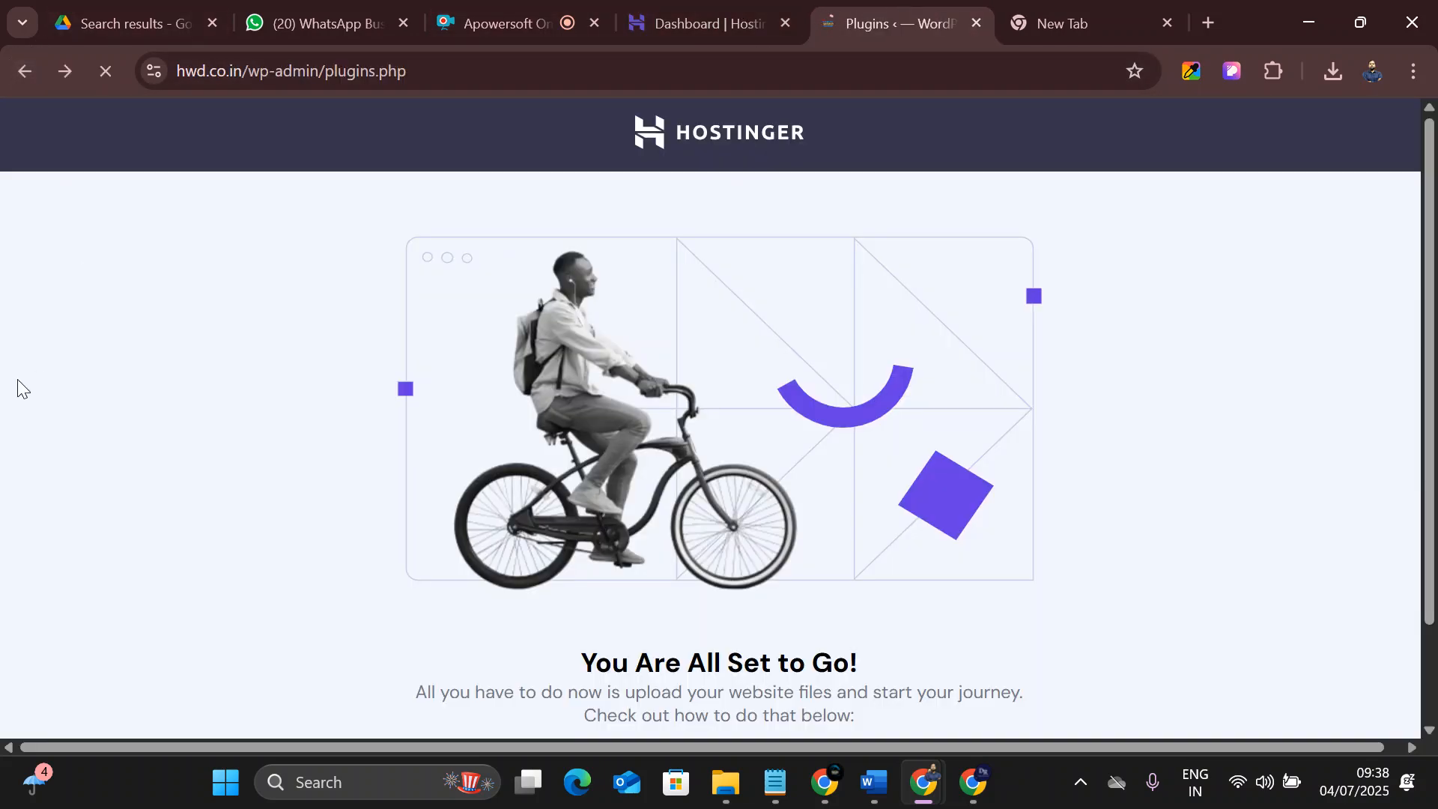
scroll(45, 524, down, 4)
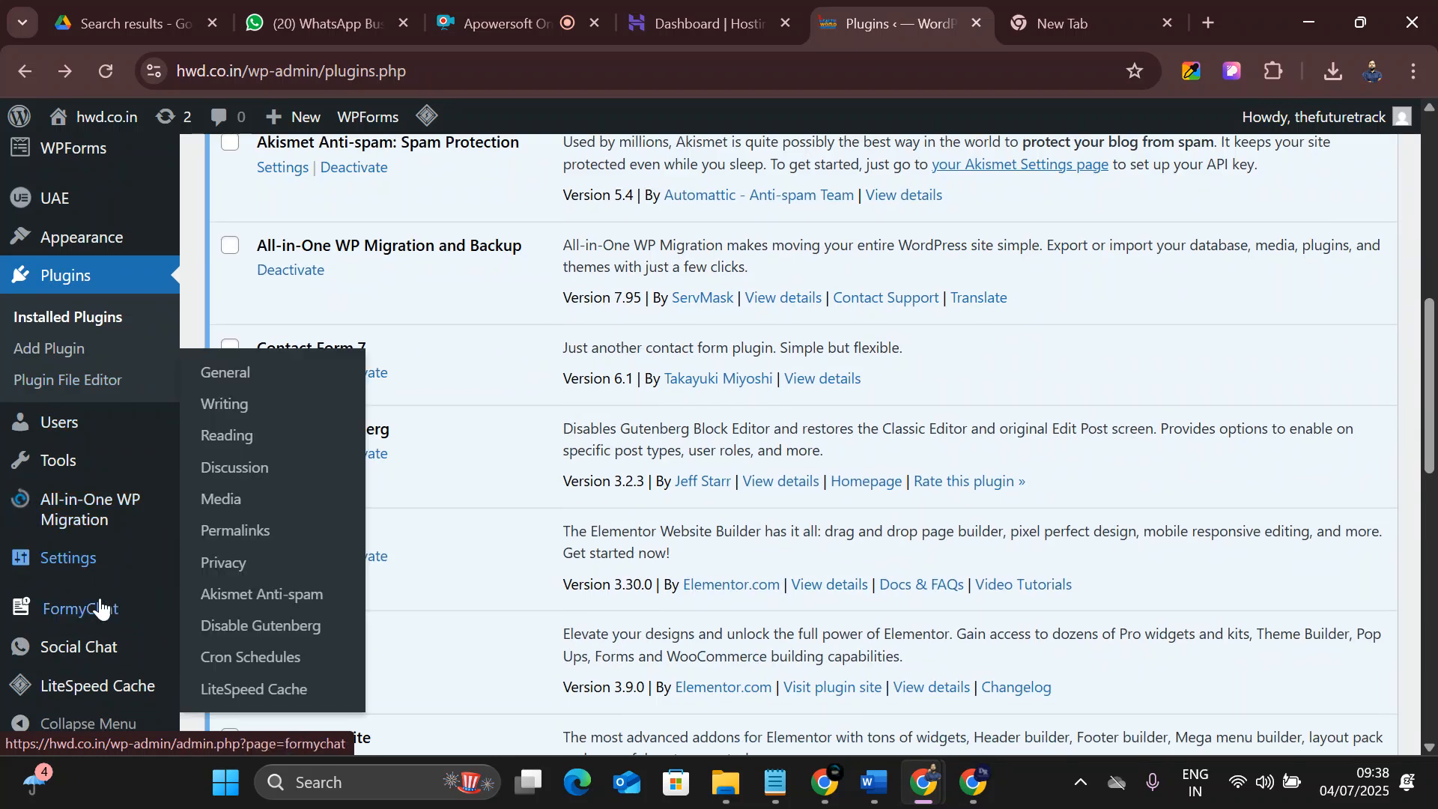
click(82, 324)
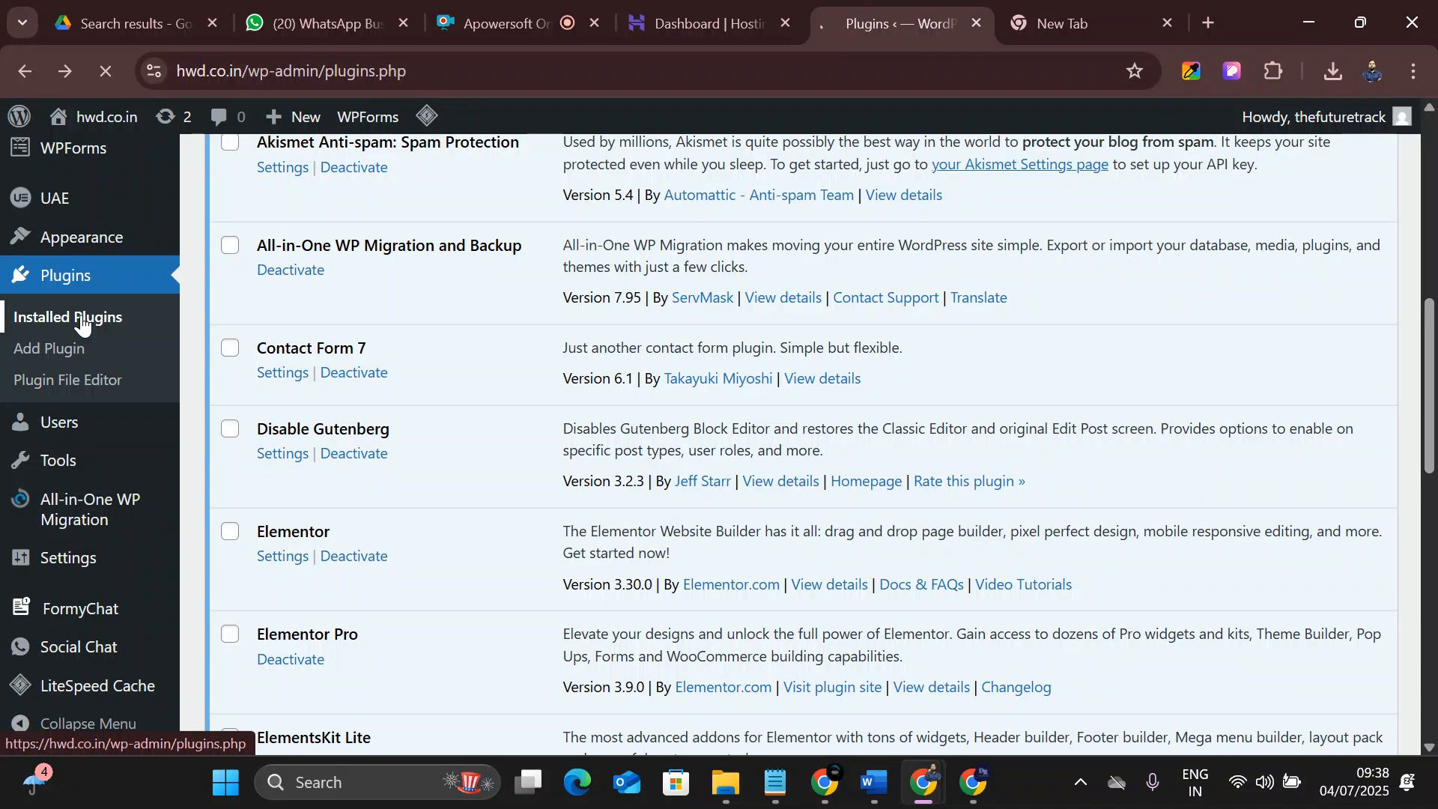
scroll(540, 449, down, 10)
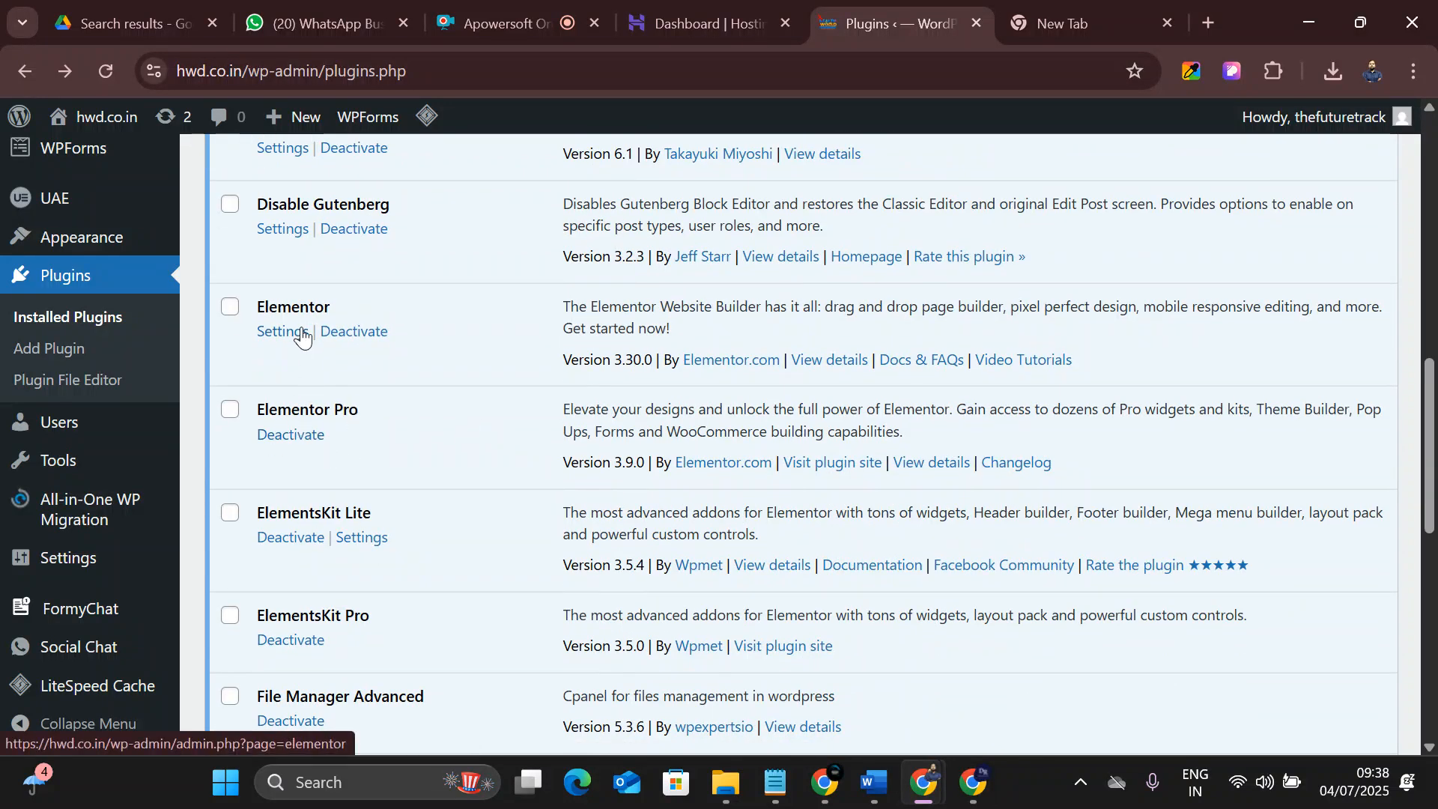
scroll(302, 336, up, 5)
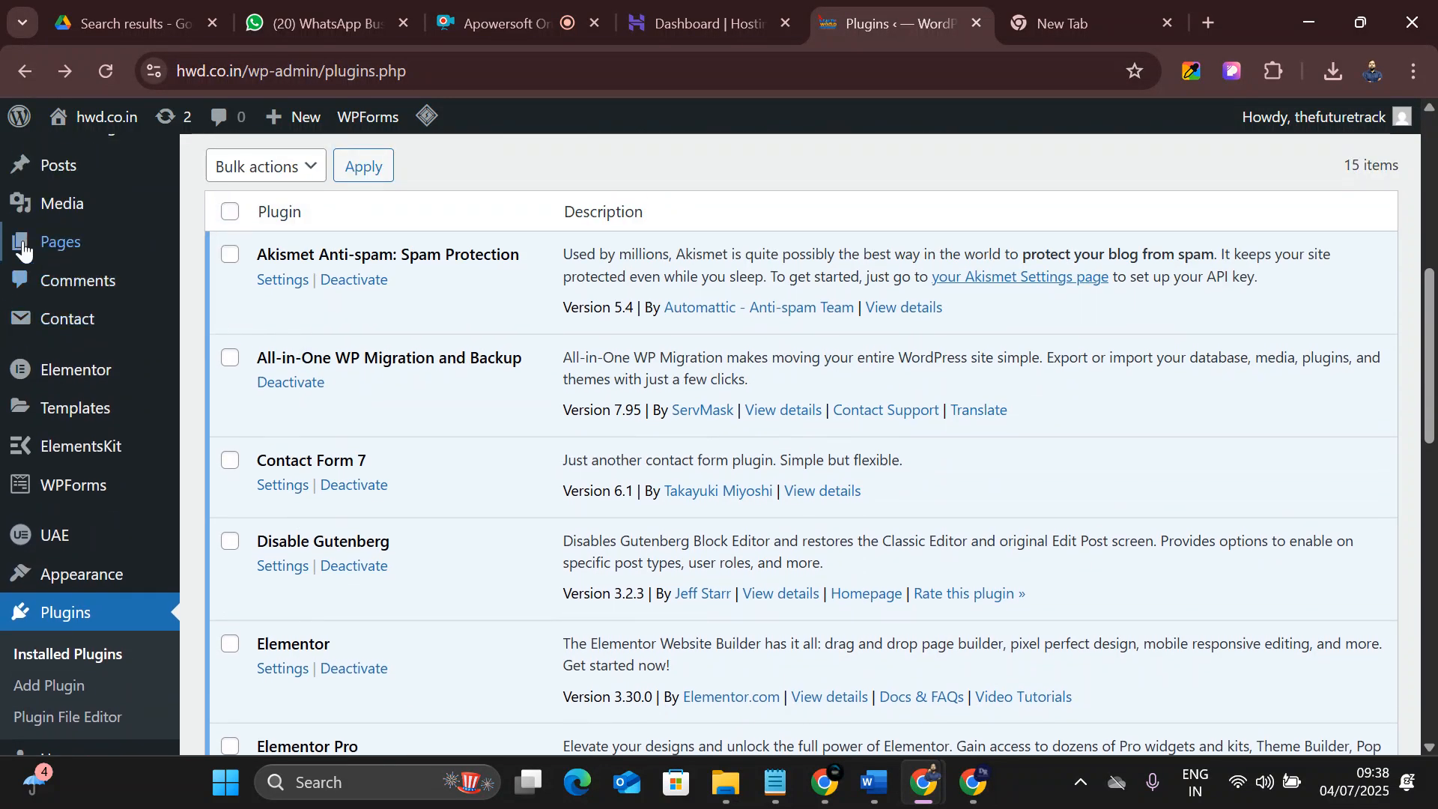
Open the list of all pages, view the HOME page on the live site and return to the list.
mouse_move(23, 241)
click(227, 255)
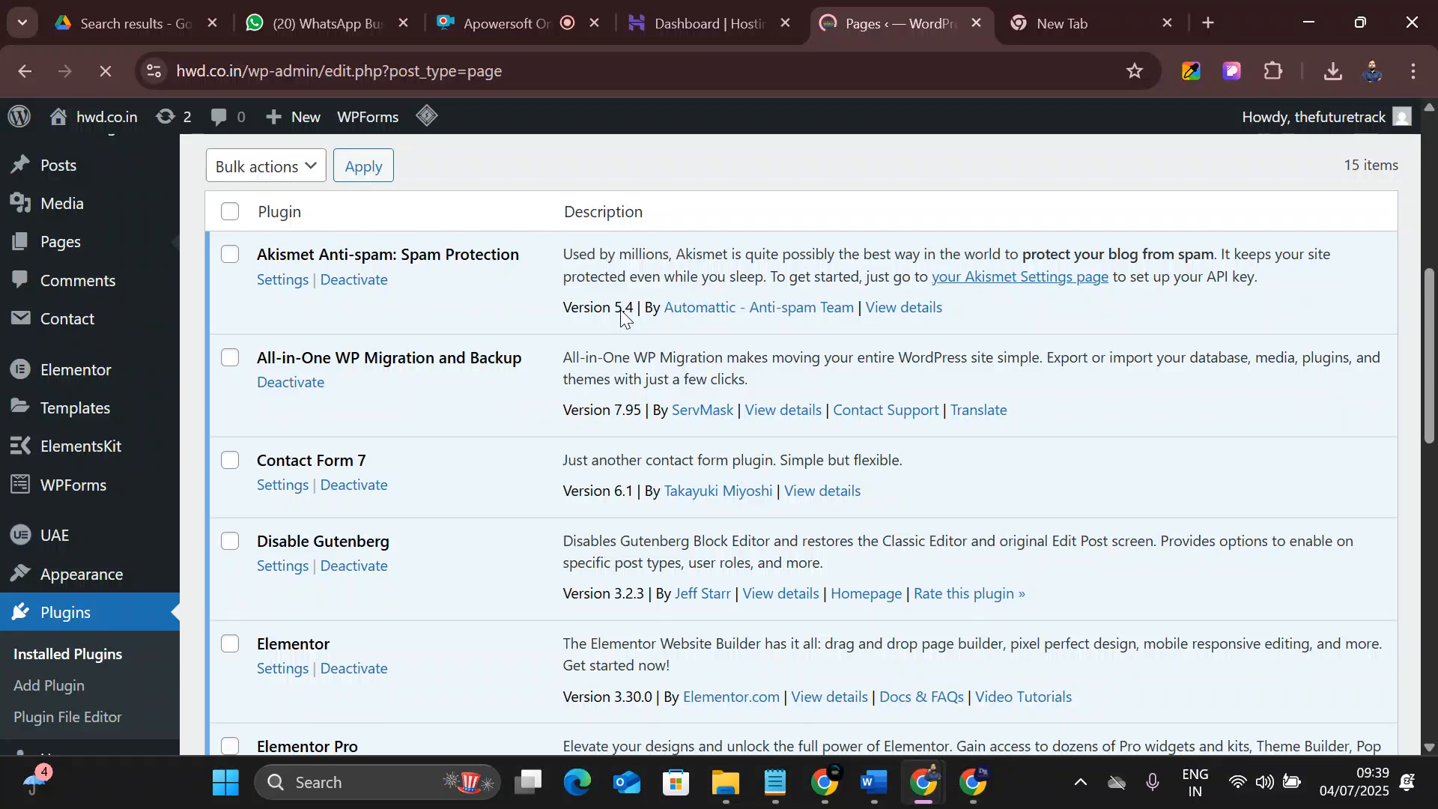
scroll(619, 317, down, 8)
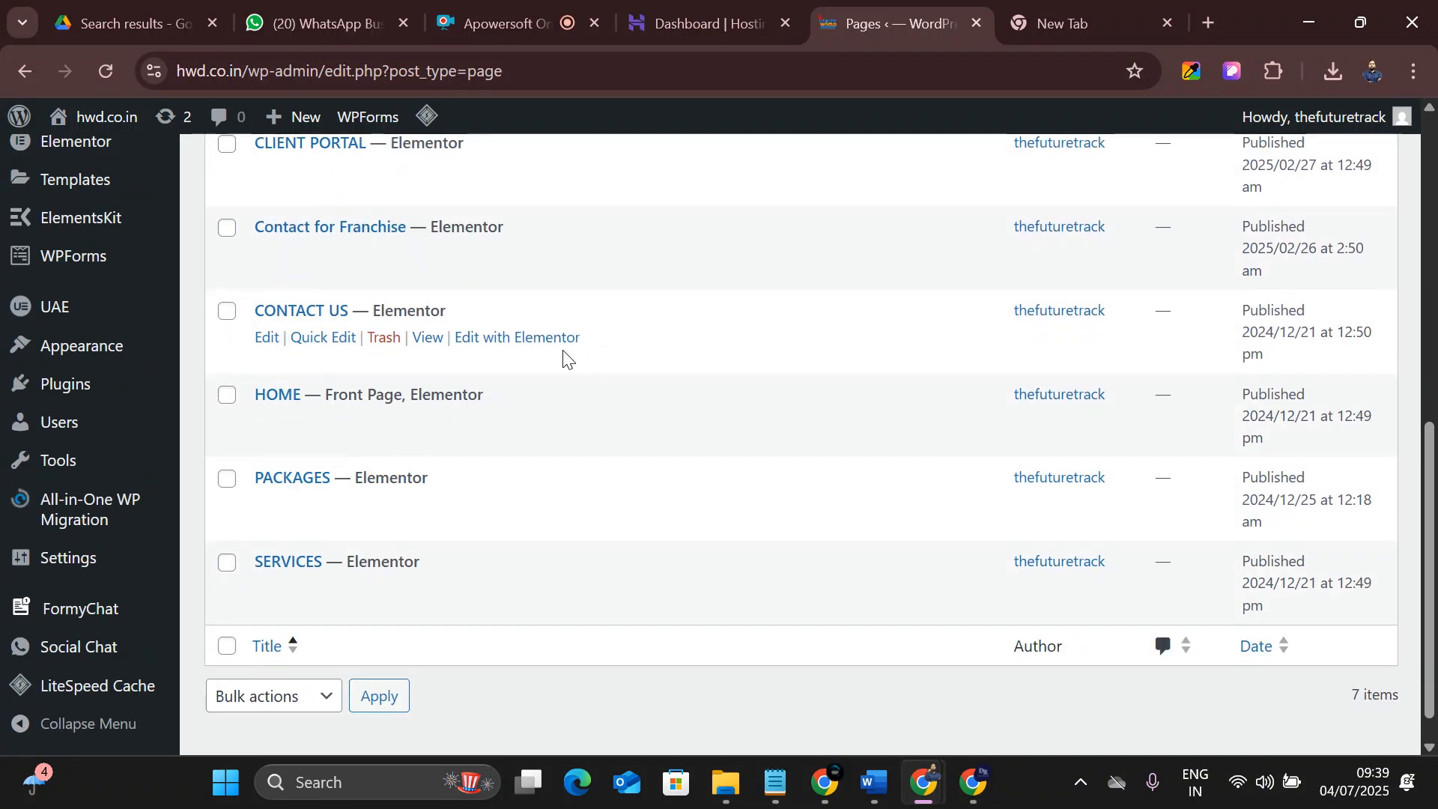
click(427, 421)
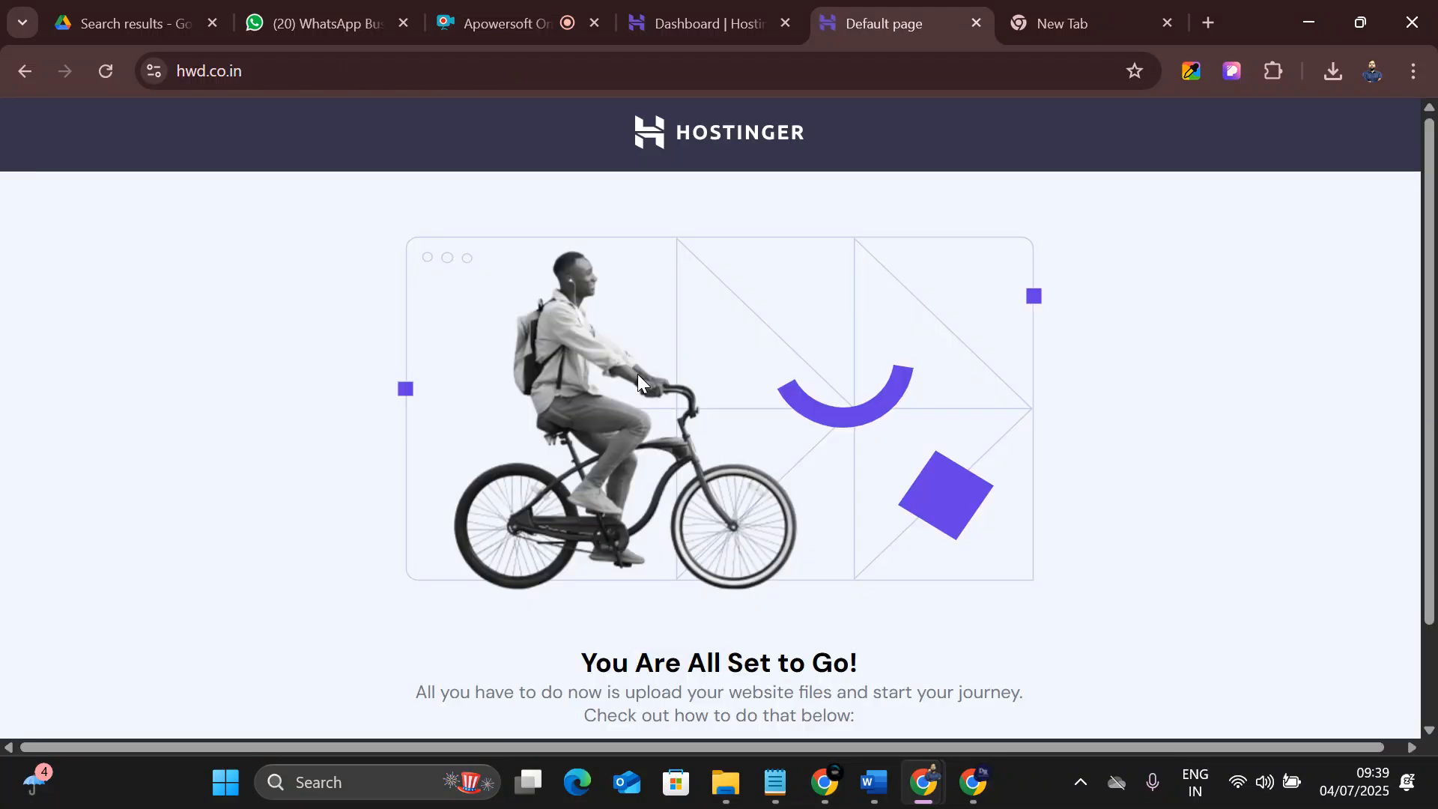
click(37, 80)
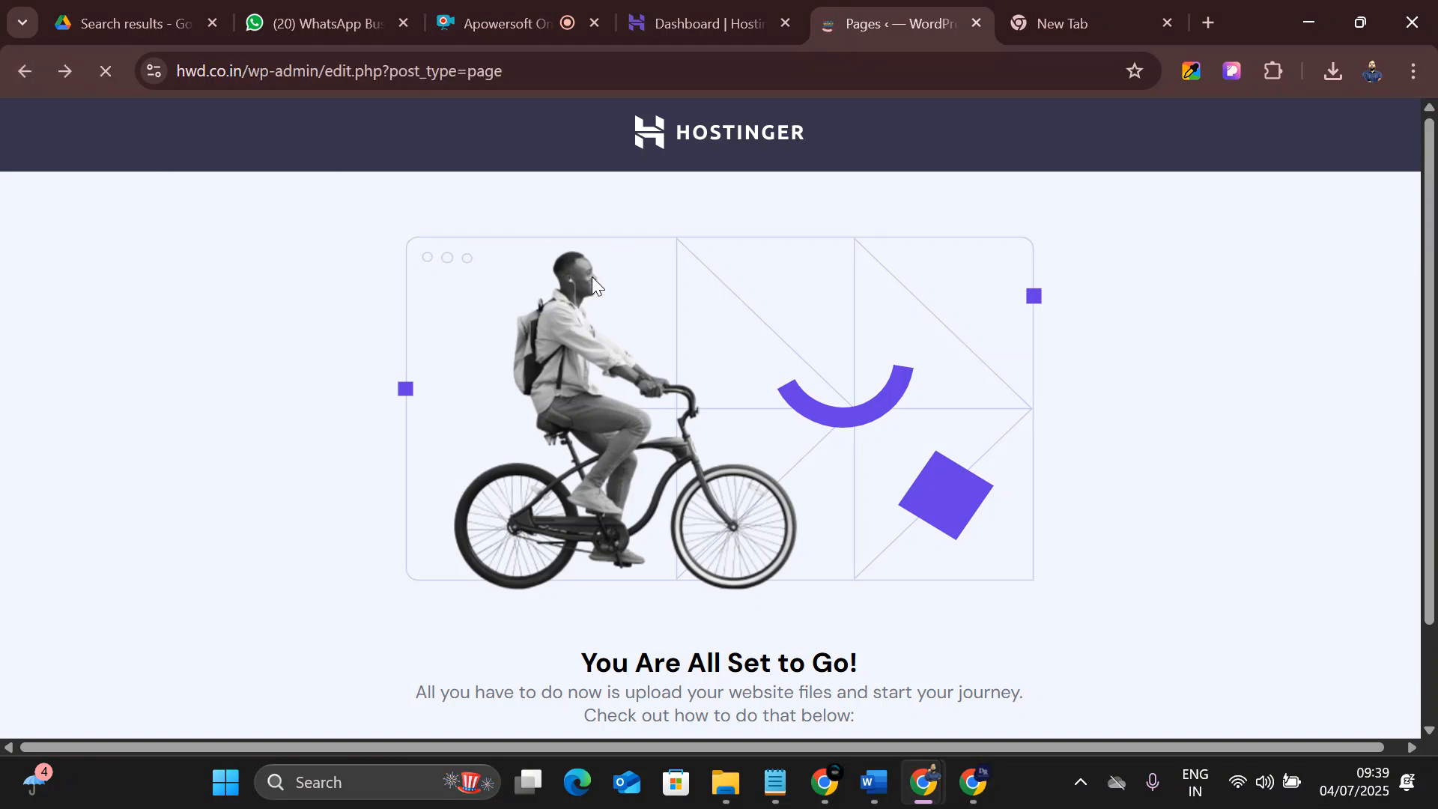
scroll(592, 277, up, 2)
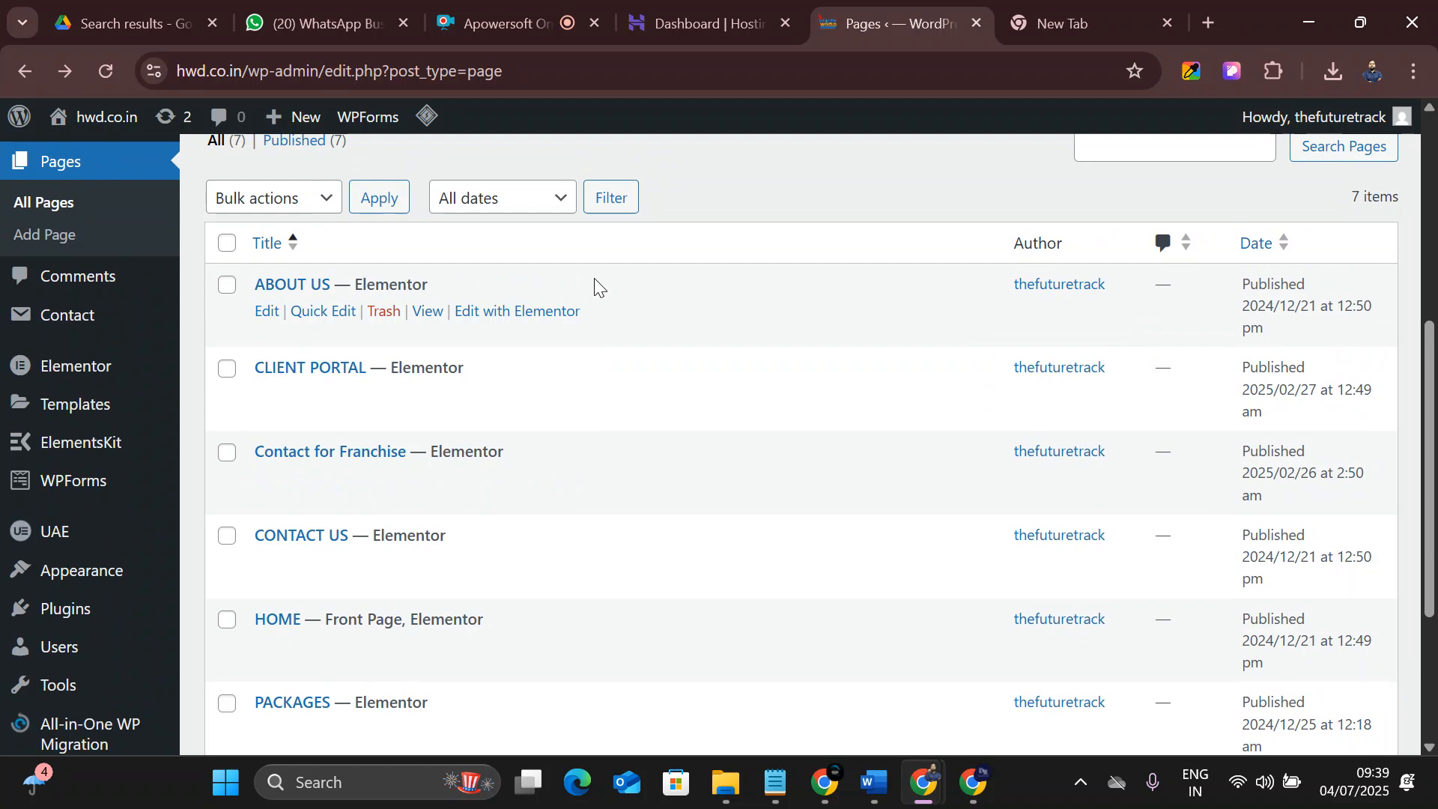
Switch to the Notepad file with the theme and plugin list and highlight the "anti spam" entry.
key(alt+Tab)
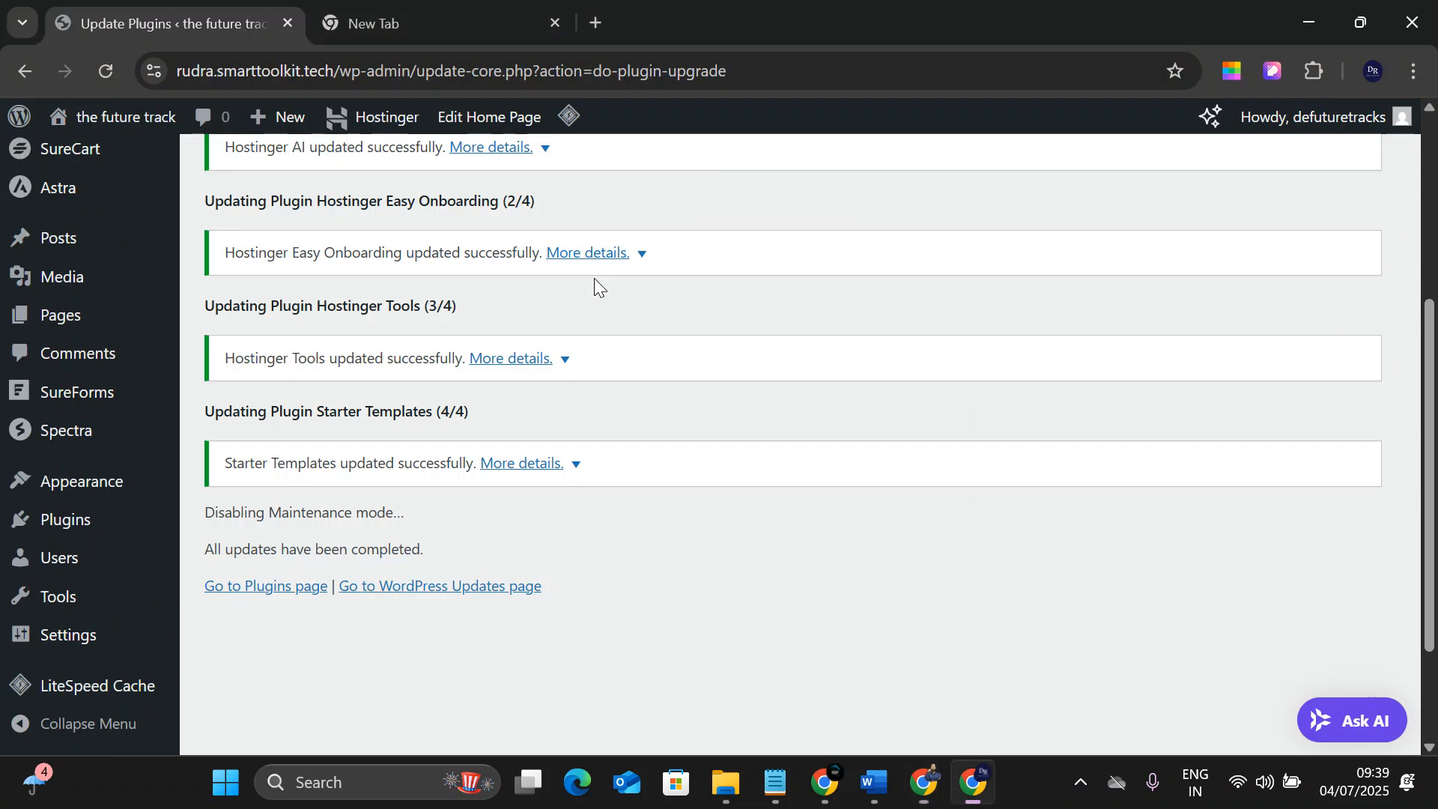
mouse_move(798, 757)
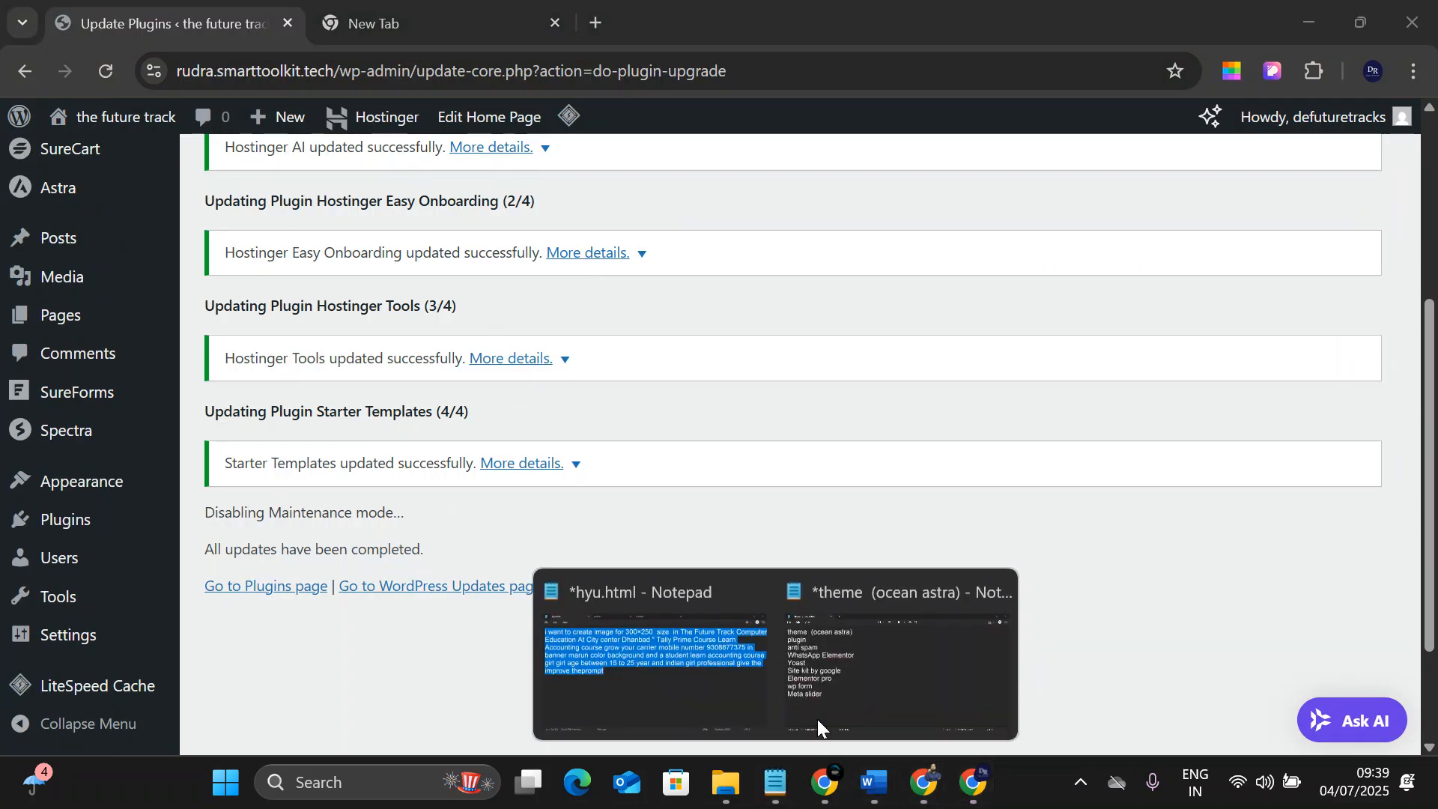
click(868, 648)
drag(258, 196, 16, 218)
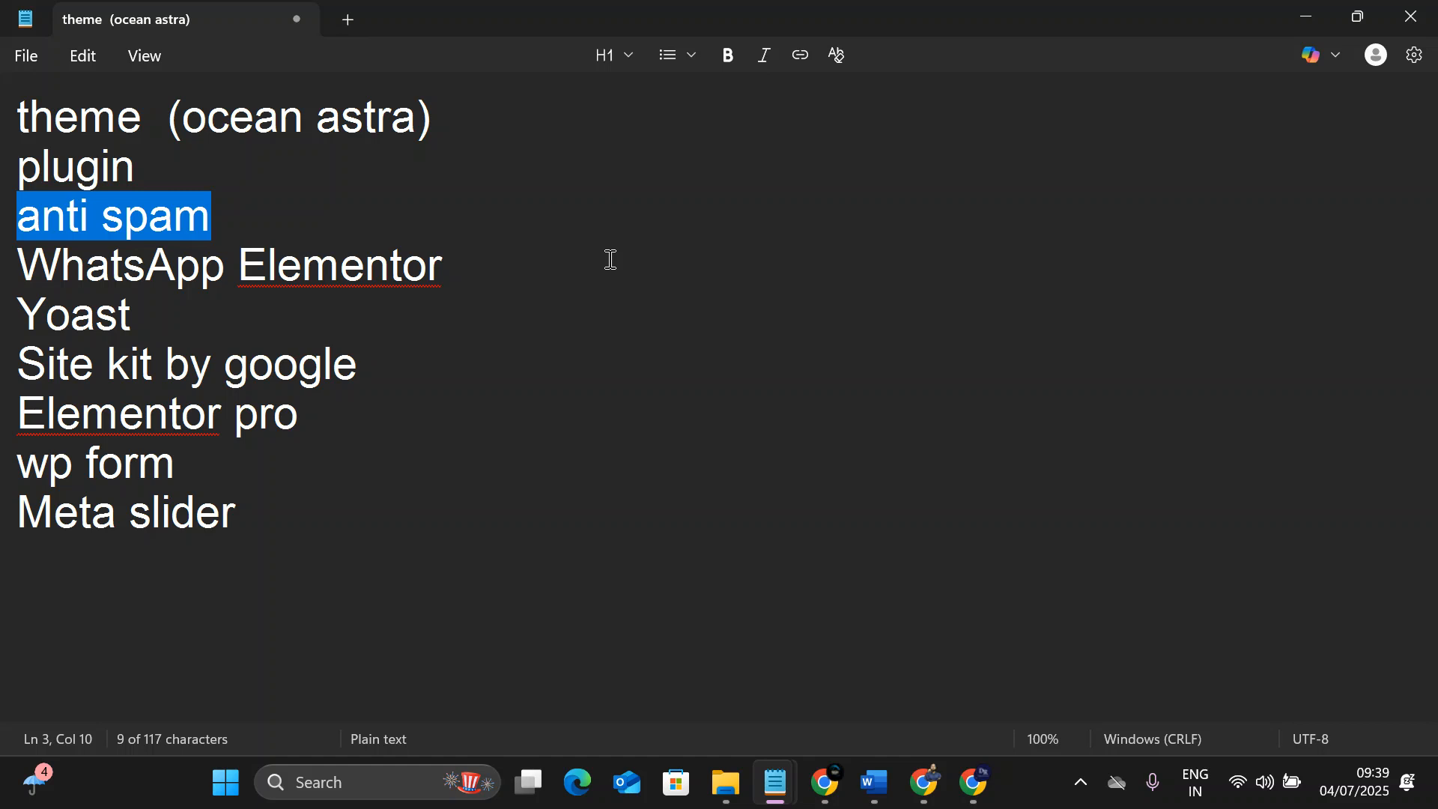
Switch to the WordPress admin of rudra.smarttoolkit.tech in the browser and review the list of all its pages.
key(alt+Tab)
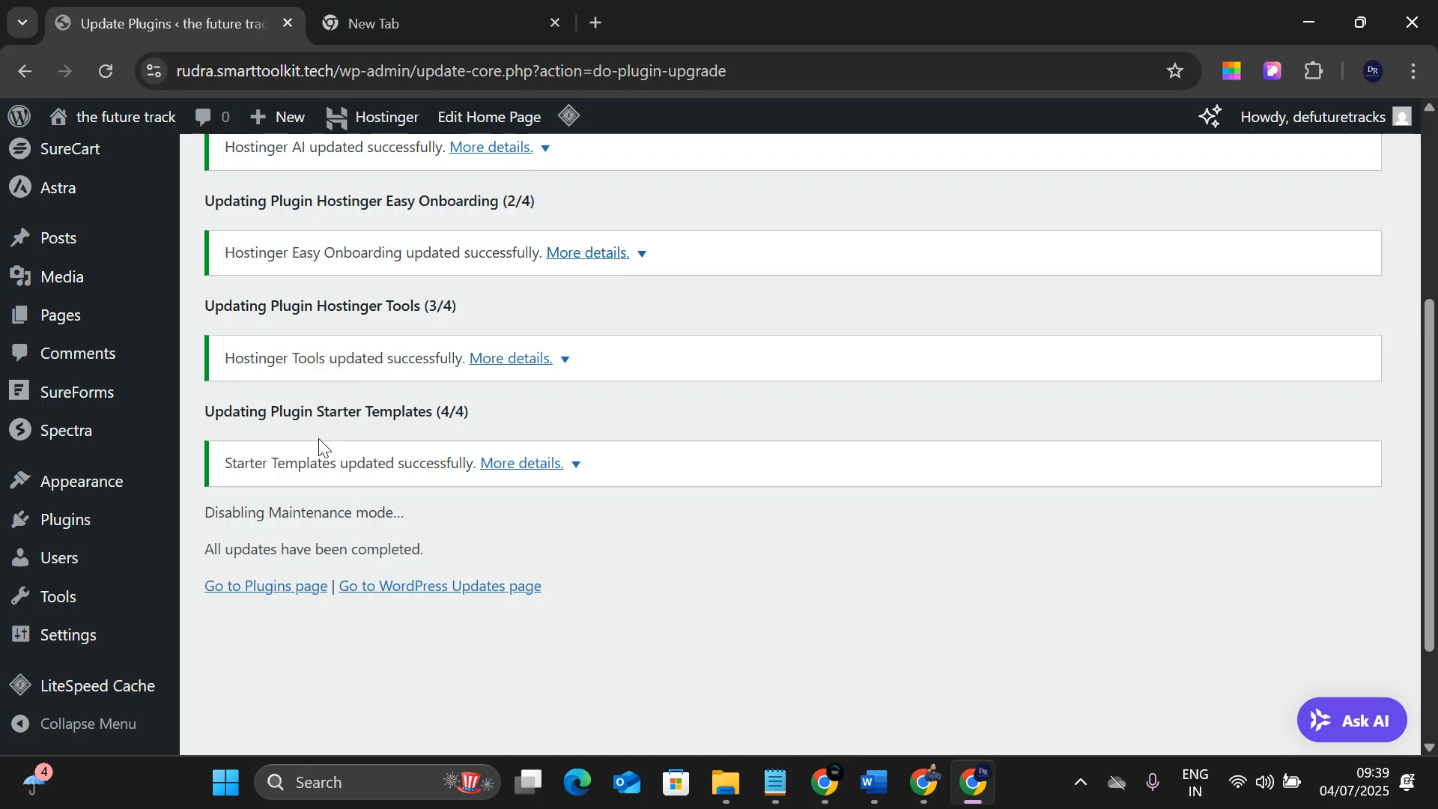
mouse_move(90, 322)
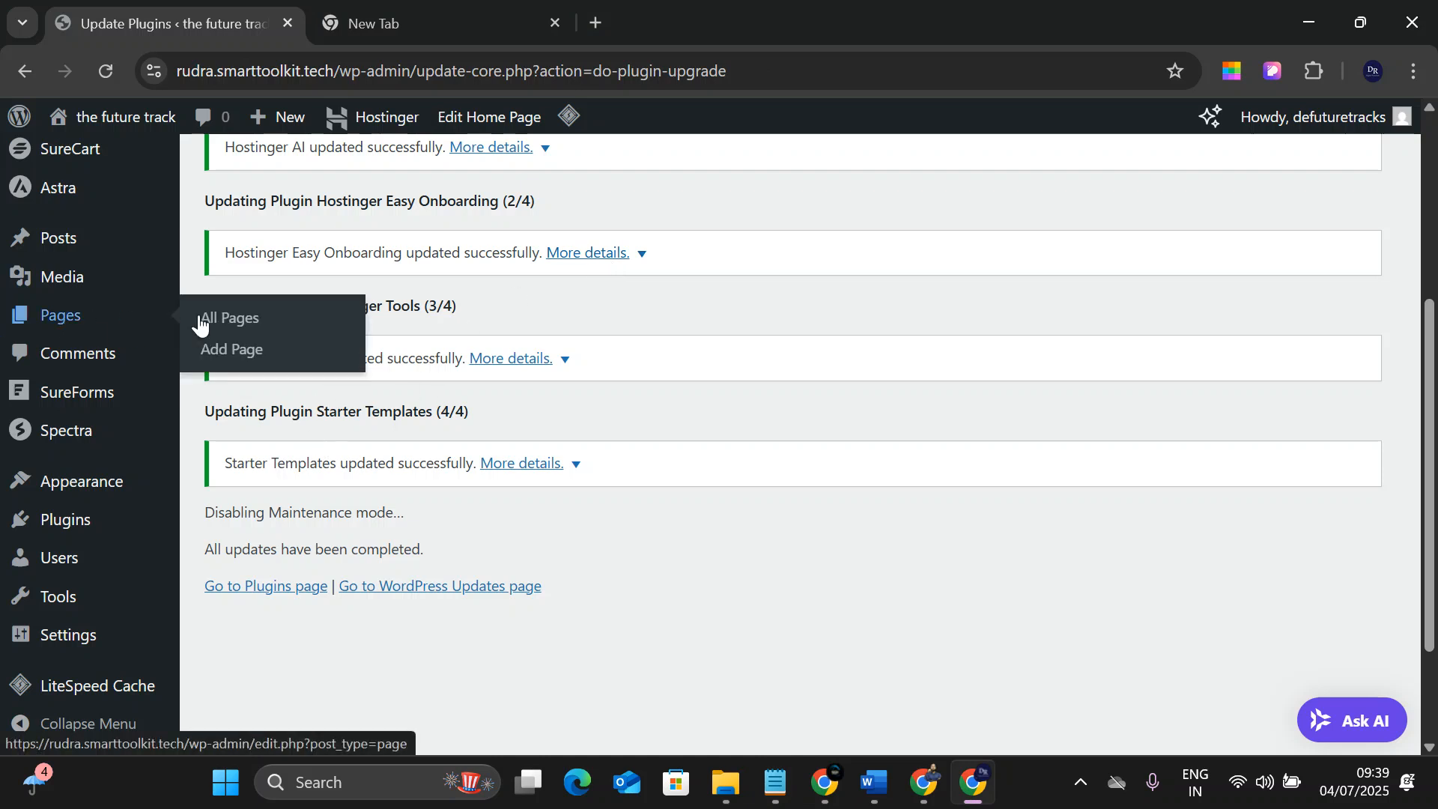
click(273, 321)
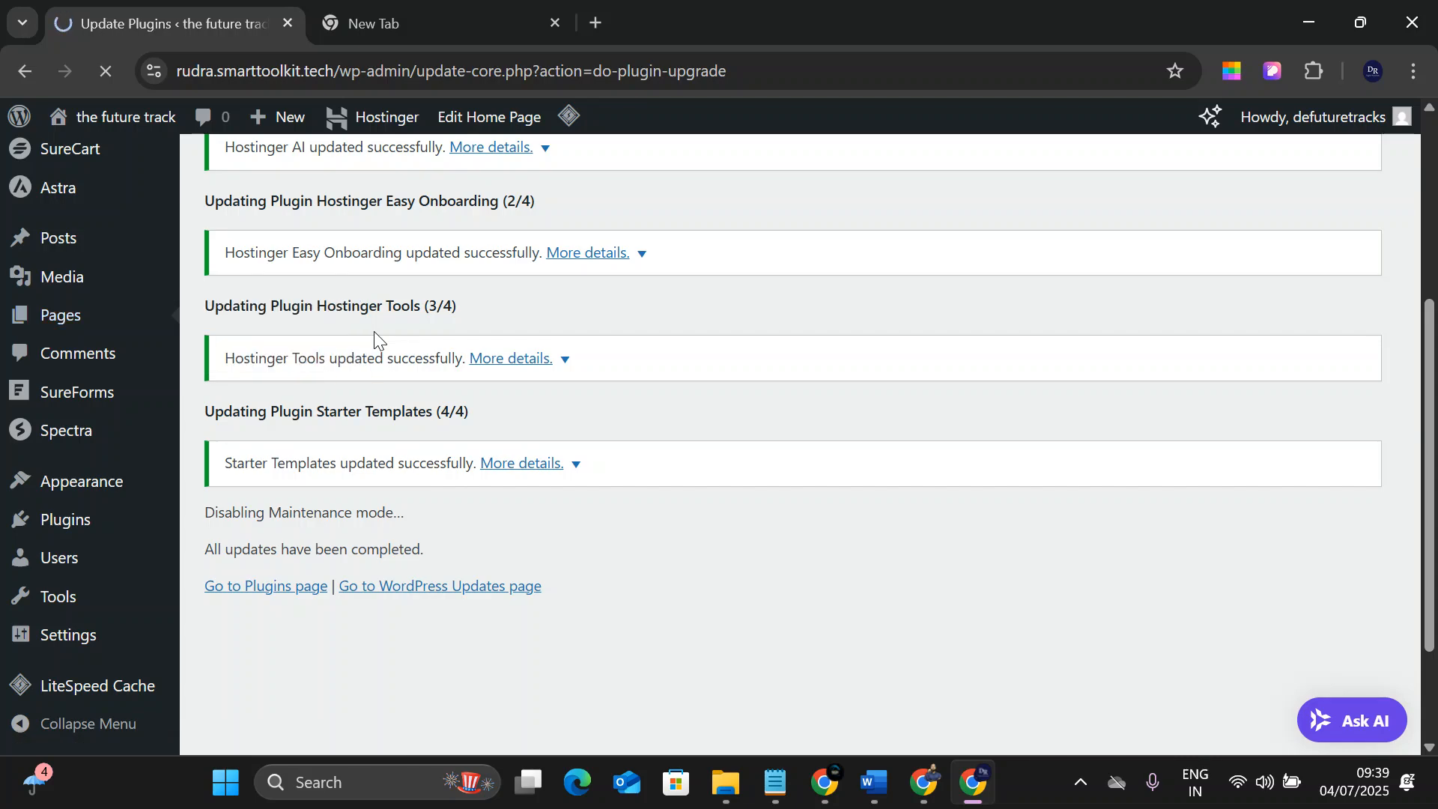
scroll(366, 552, down, 2)
scroll(366, 552, down, 2)
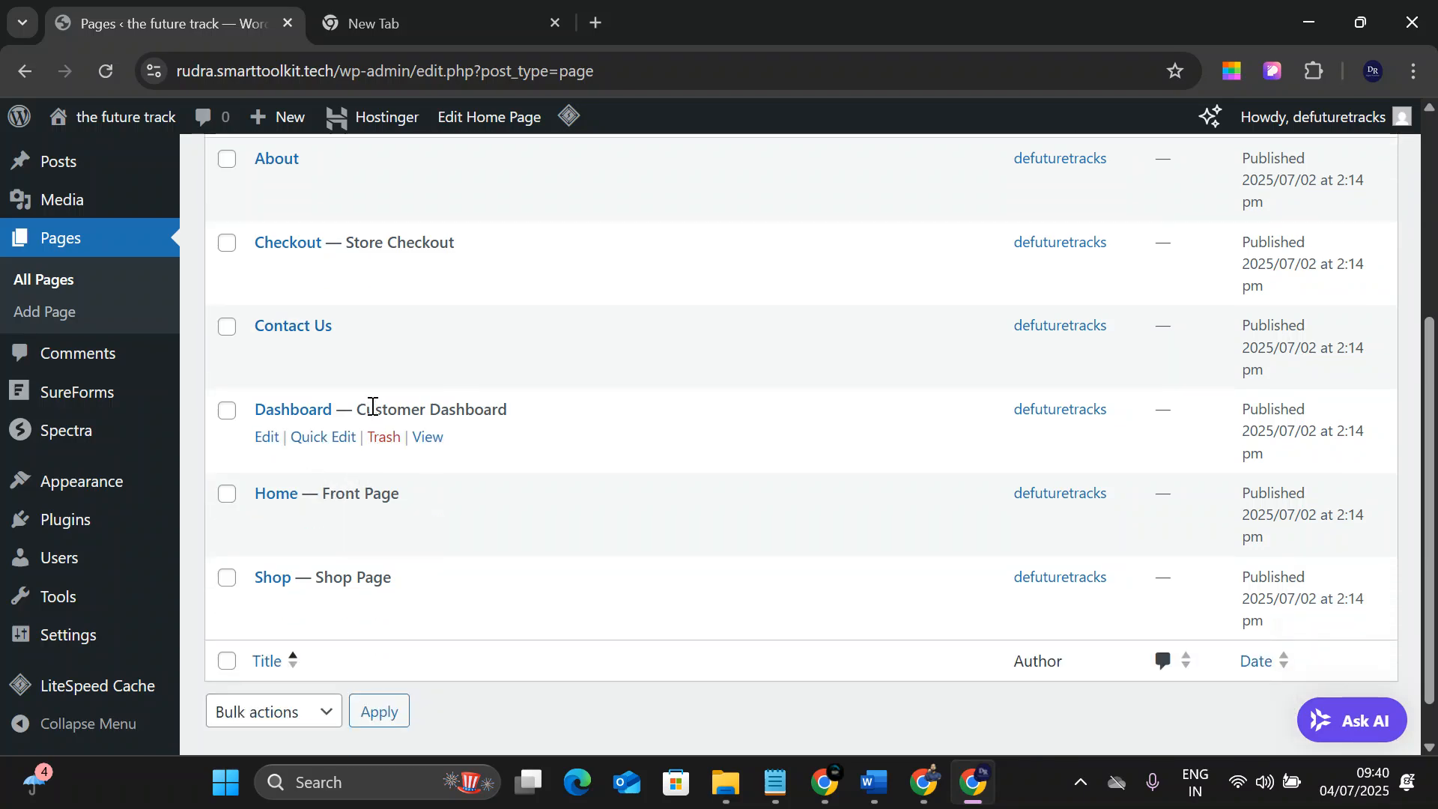
scroll(378, 420, up, 3)
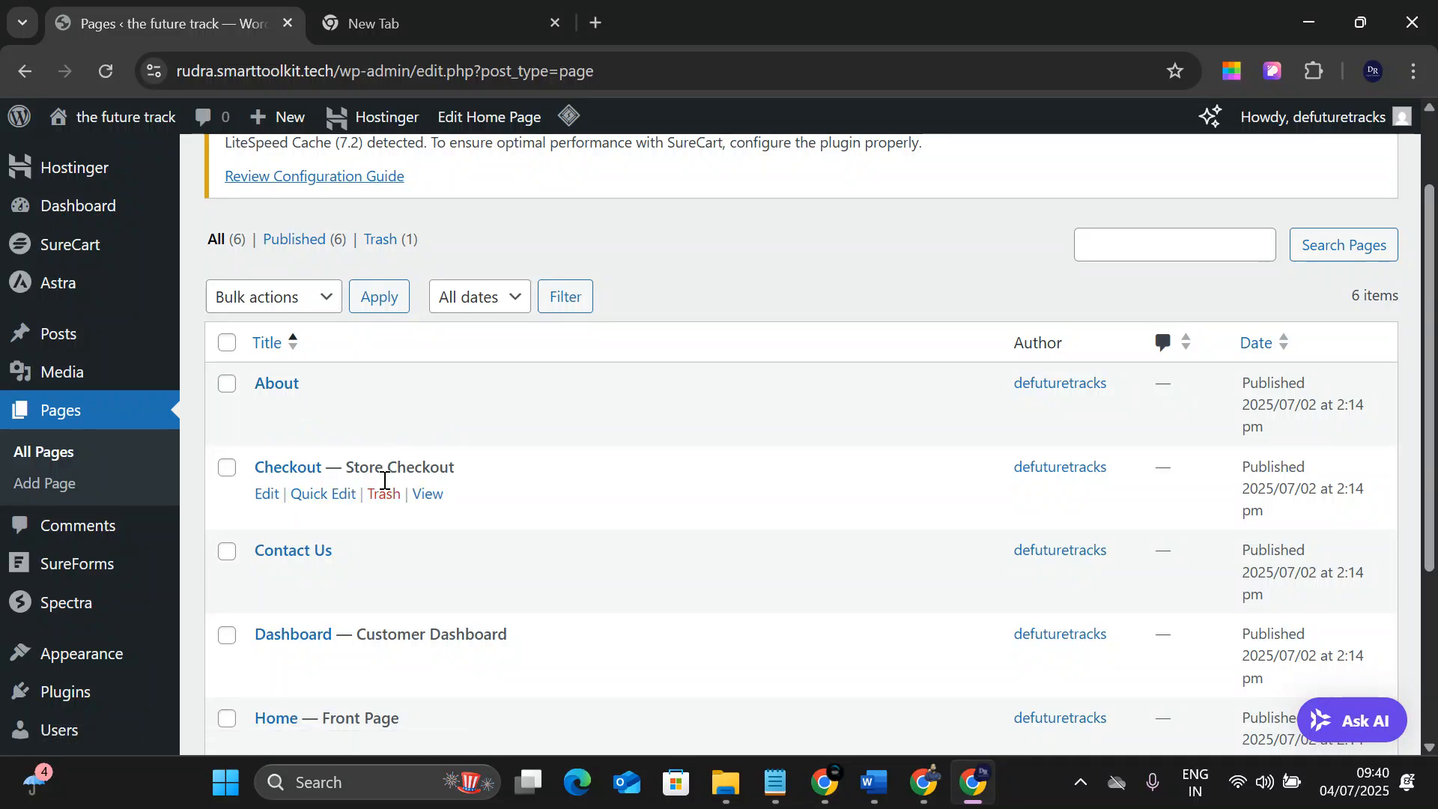
scroll(382, 495, down, 2)
scroll(368, 575, down, 2)
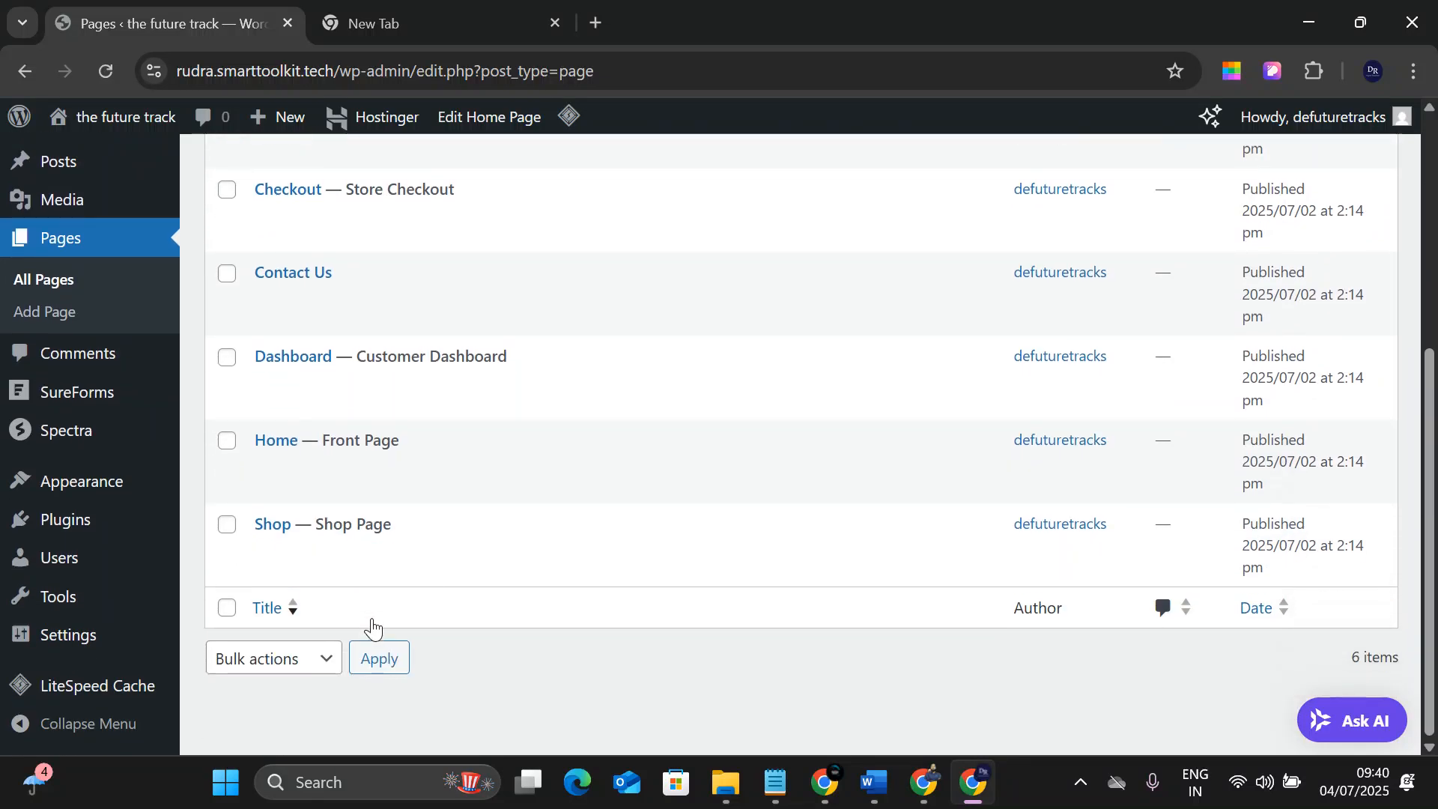
Open the installed plugins list and highlight the Hostinger AI, Hostinger Easy Onboarding and Hostinger Tools entries.
mouse_move(76, 472)
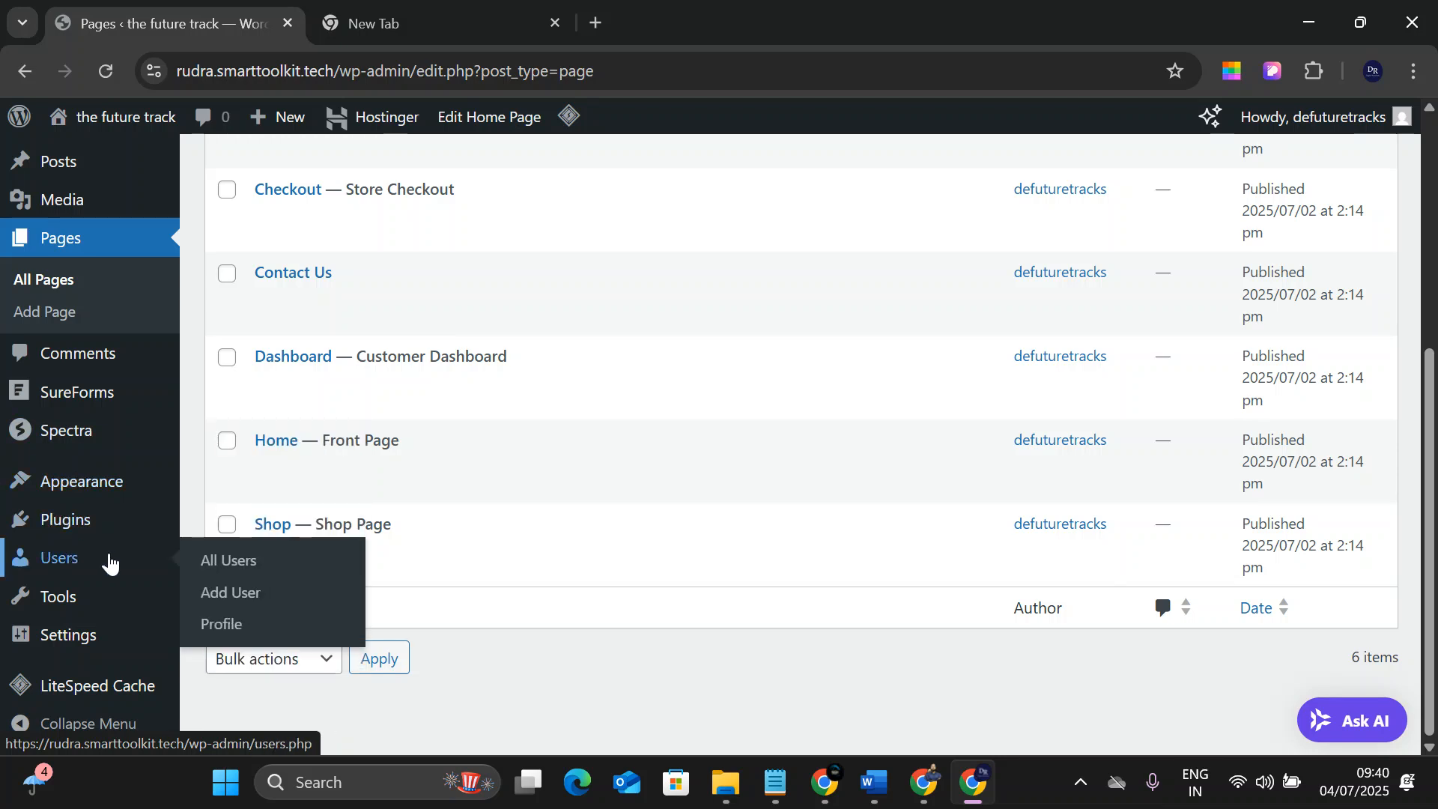
mouse_move(100, 529)
click(248, 537)
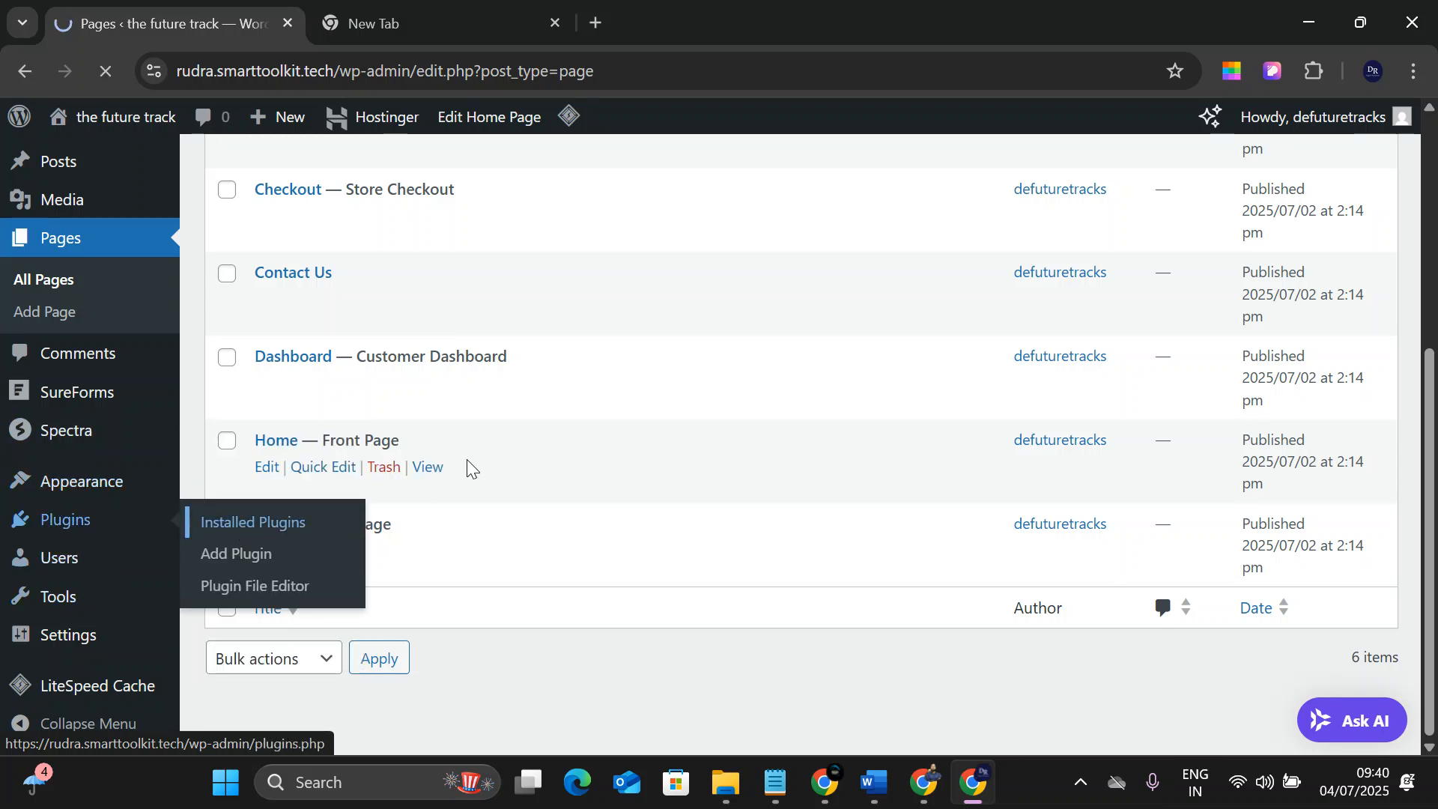
scroll(466, 460, down, 4)
scroll(466, 460, up, 2)
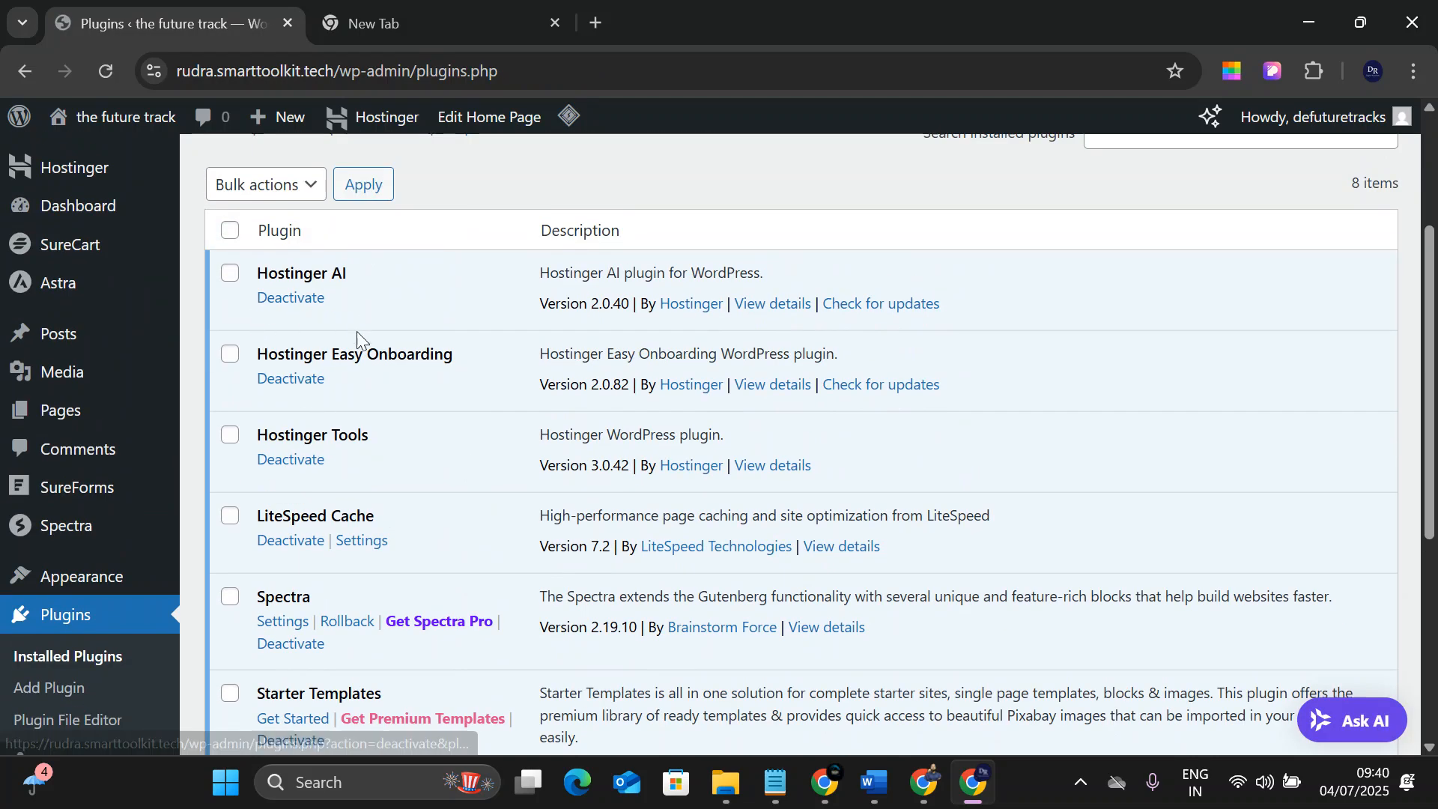
drag(249, 274, 403, 274)
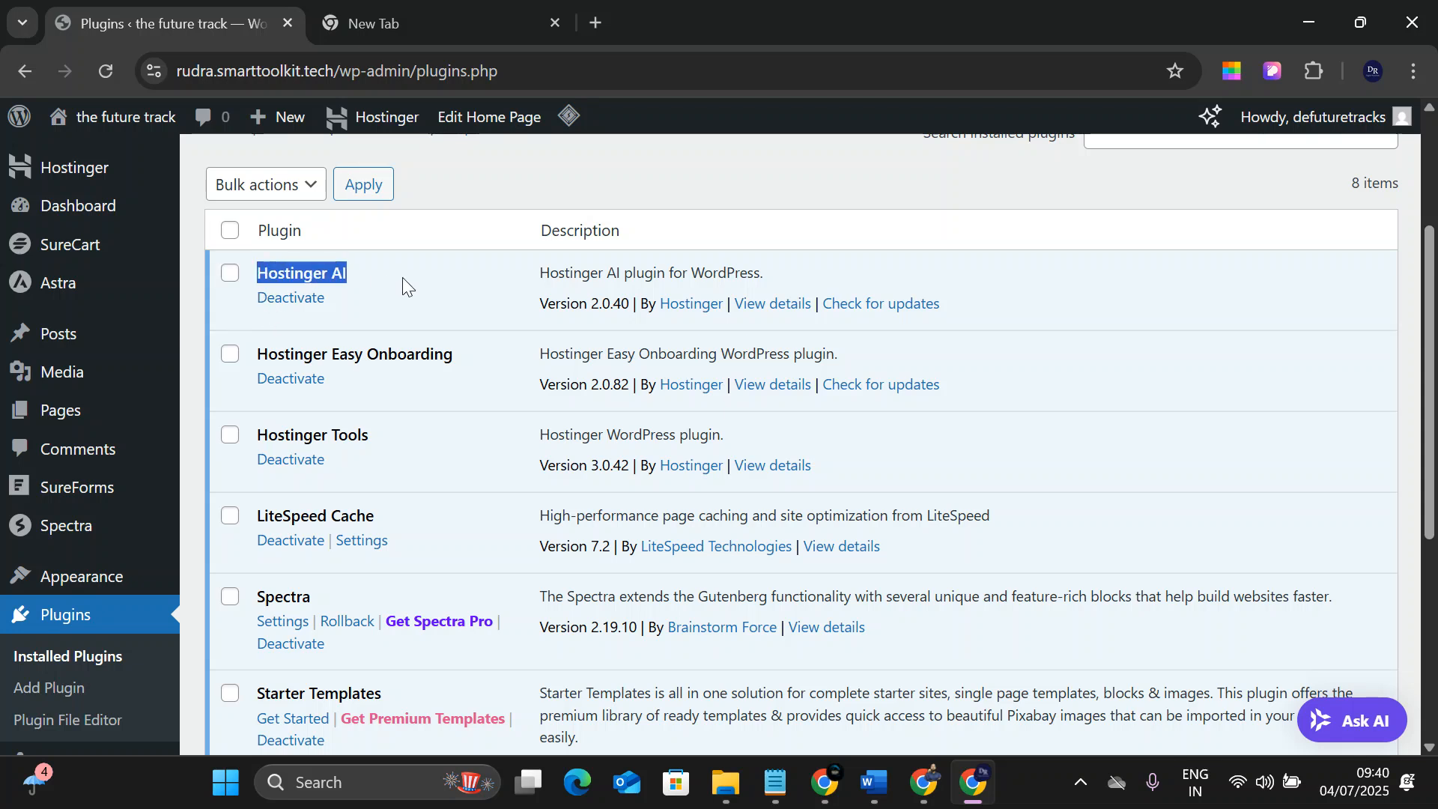
drag(262, 352, 344, 411)
drag(248, 439, 420, 449)
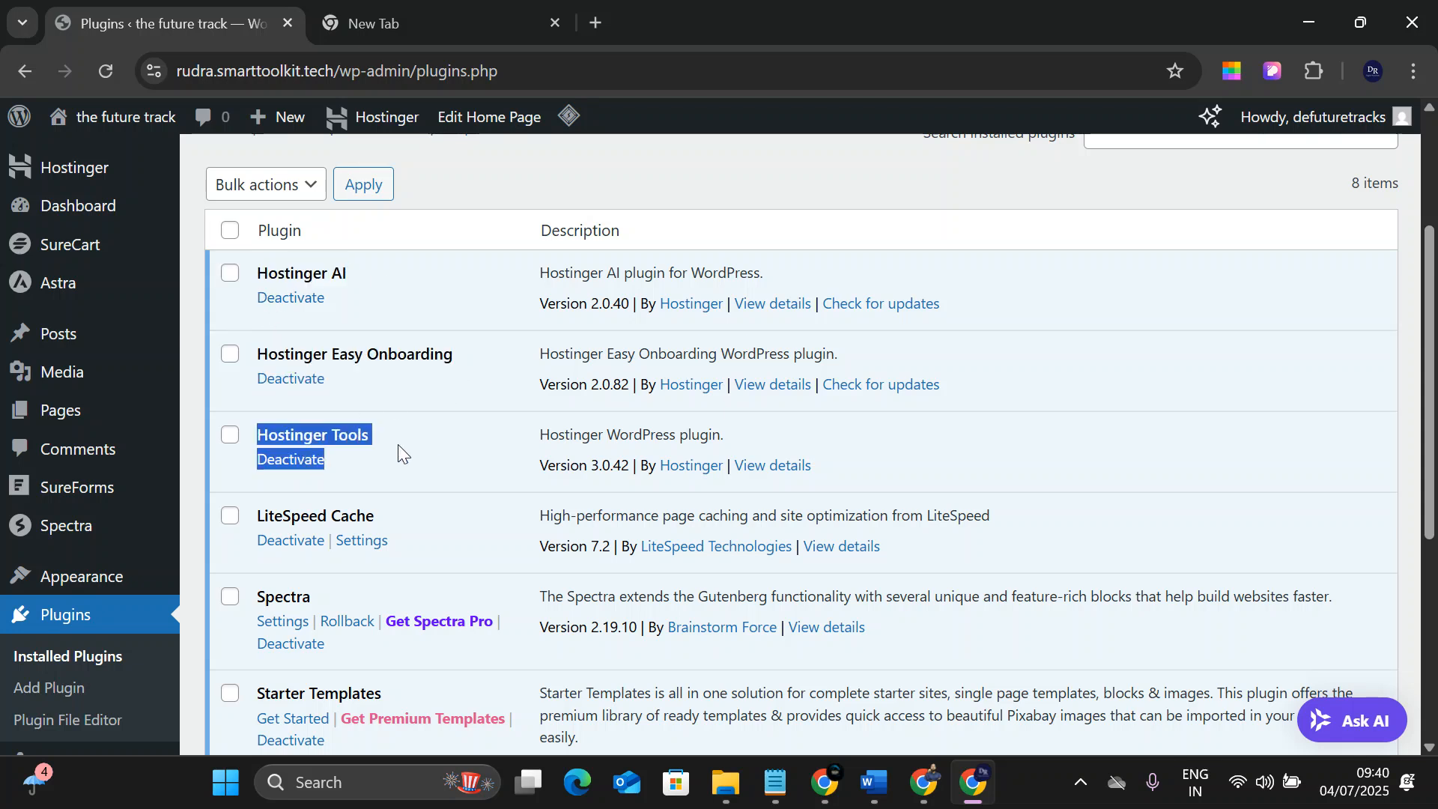
Deactivate the Hostinger AI, Hostinger Easy Onboarding and Hostinger Tools plugins together as a bulk action.
click(232, 274)
click(231, 355)
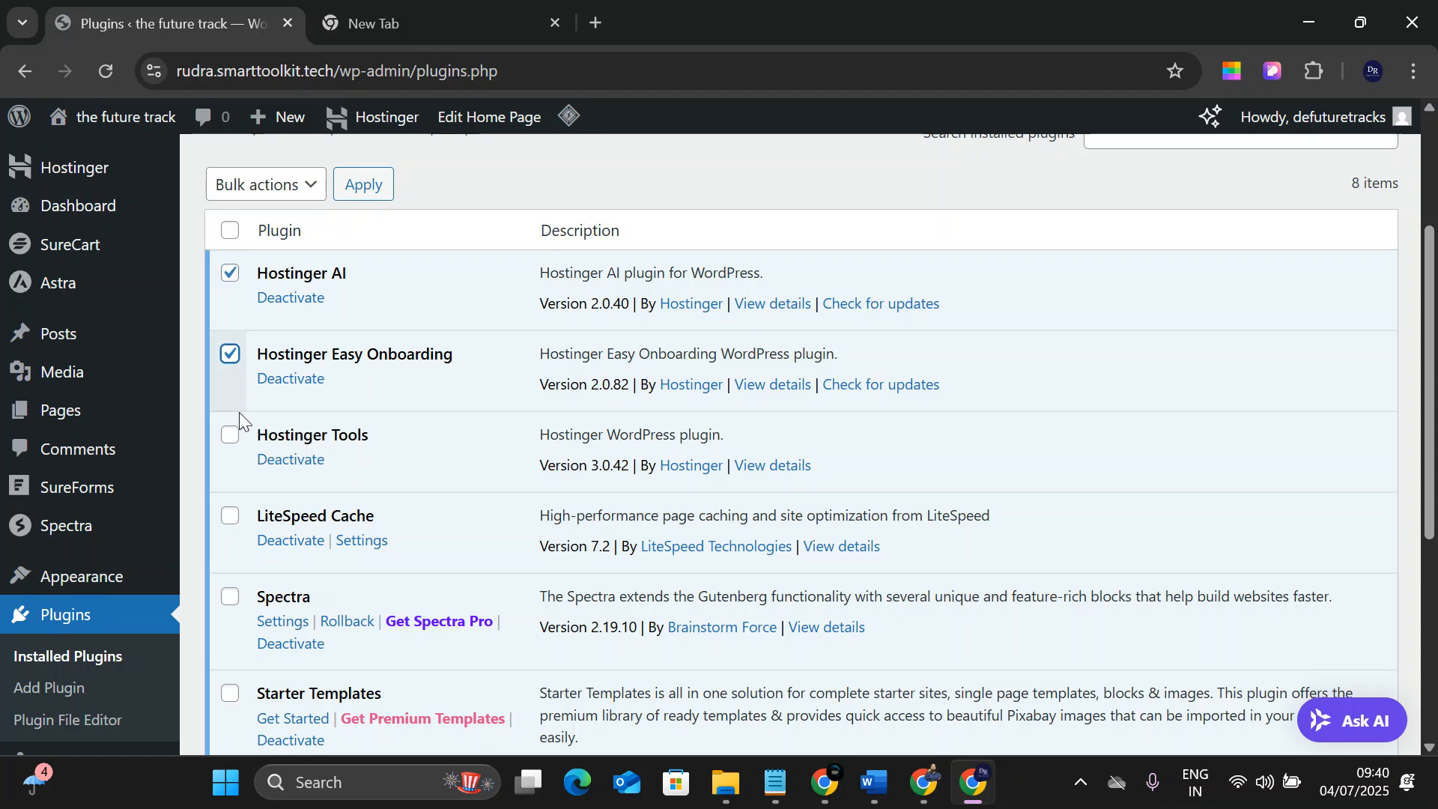
click(231, 435)
click(258, 188)
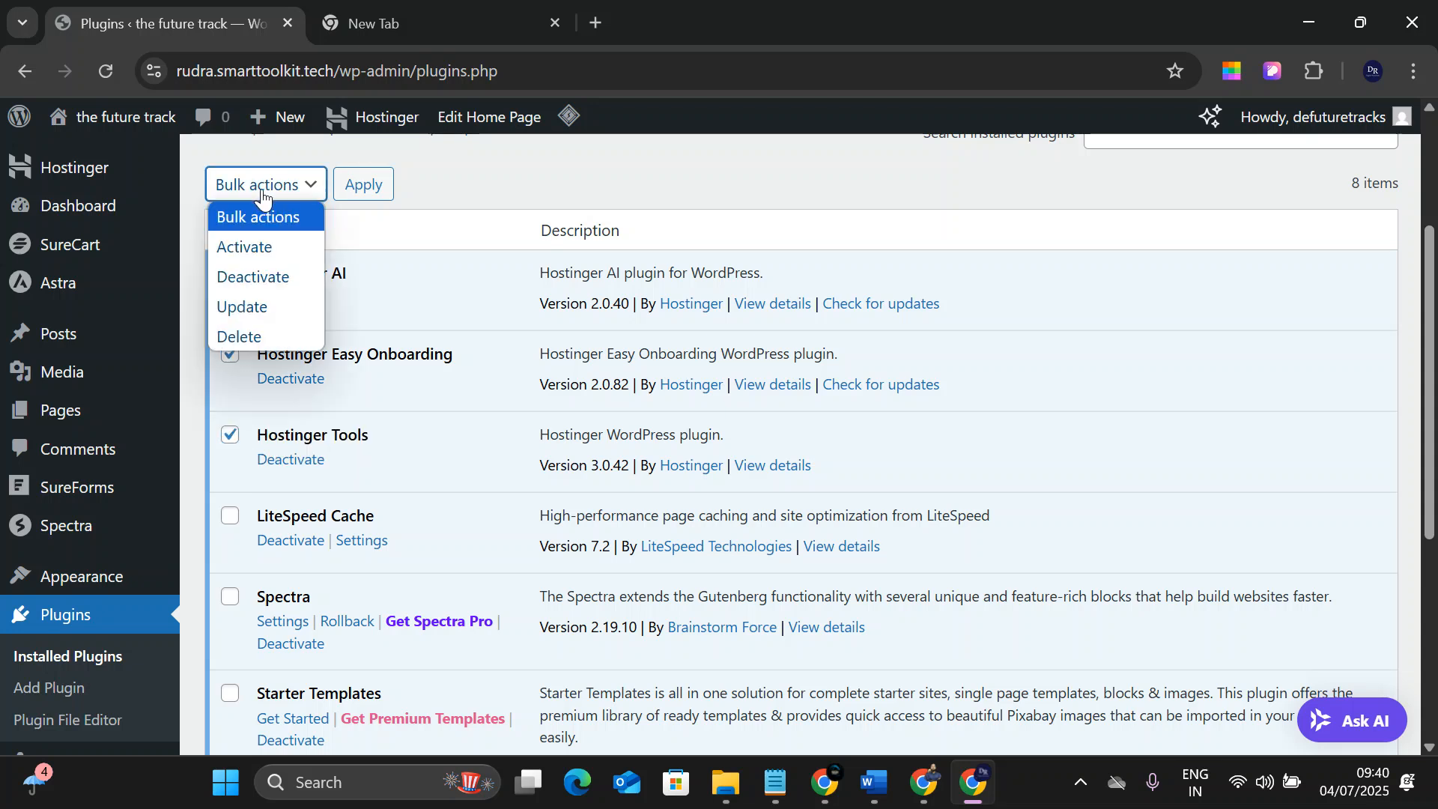
click(269, 275)
click(364, 187)
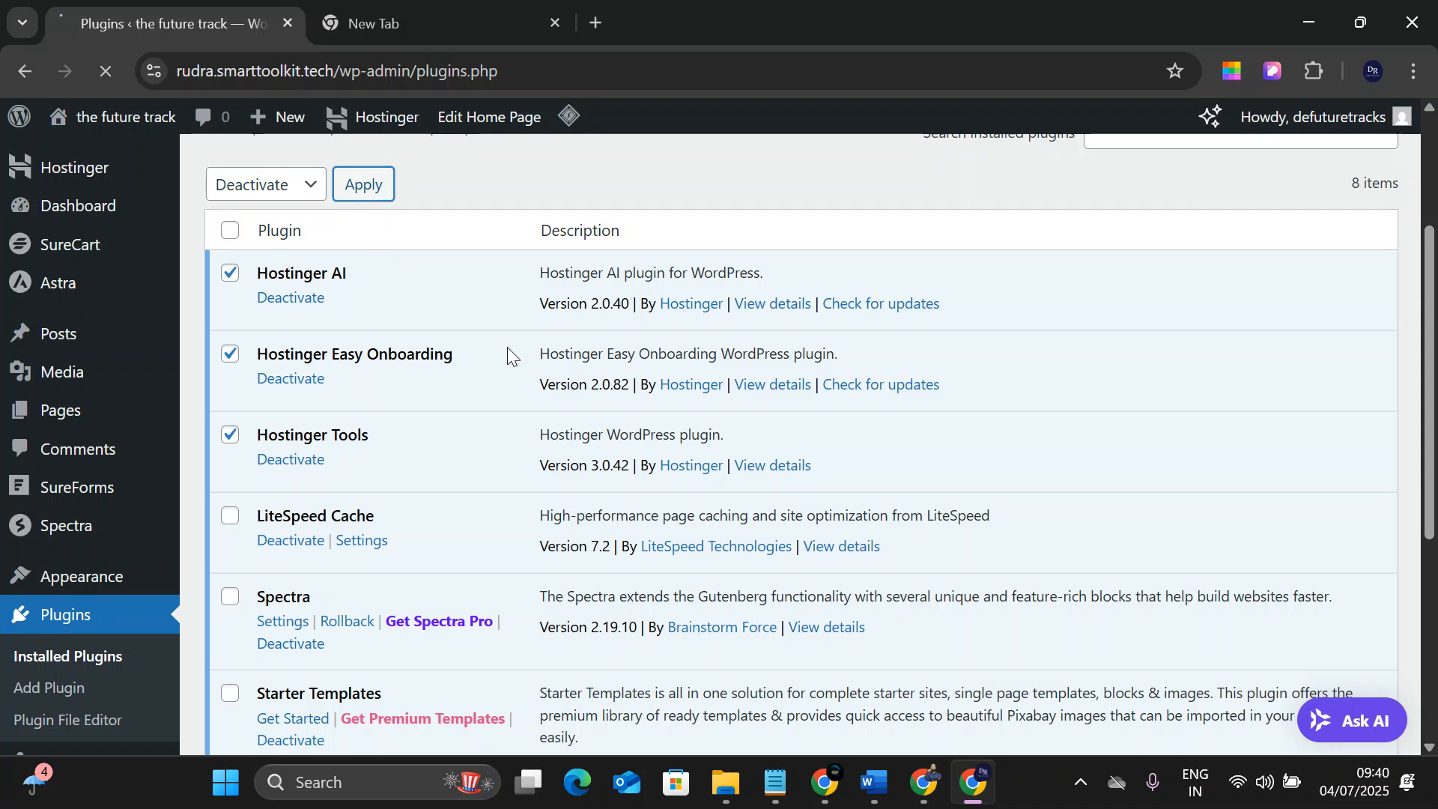
Review the whole installed plugins list, checking which plugins are active and which are deactivated.
scroll(507, 347, down, 3)
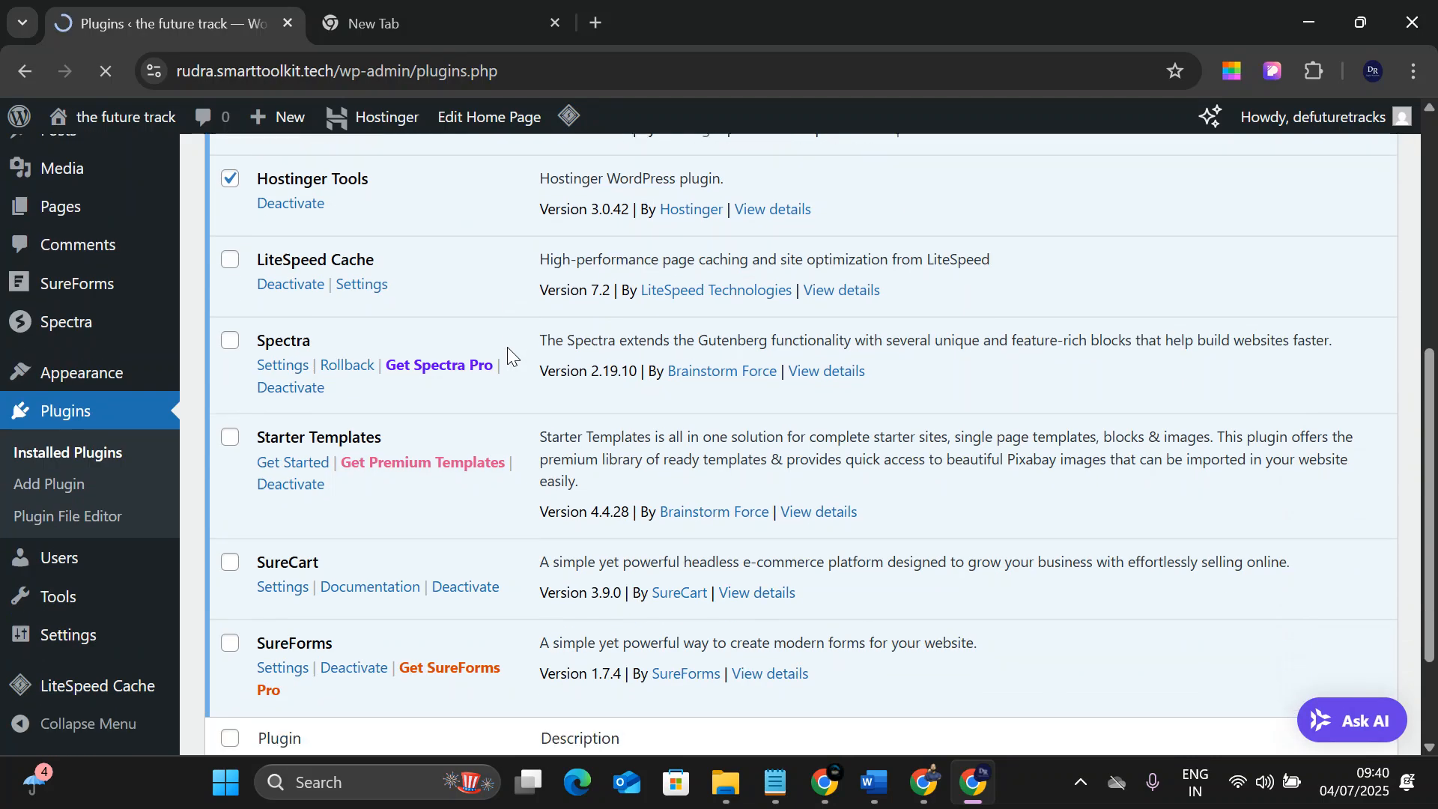
scroll(507, 348, down, 3)
scroll(453, 426, up, 3)
scroll(446, 428, up, 3)
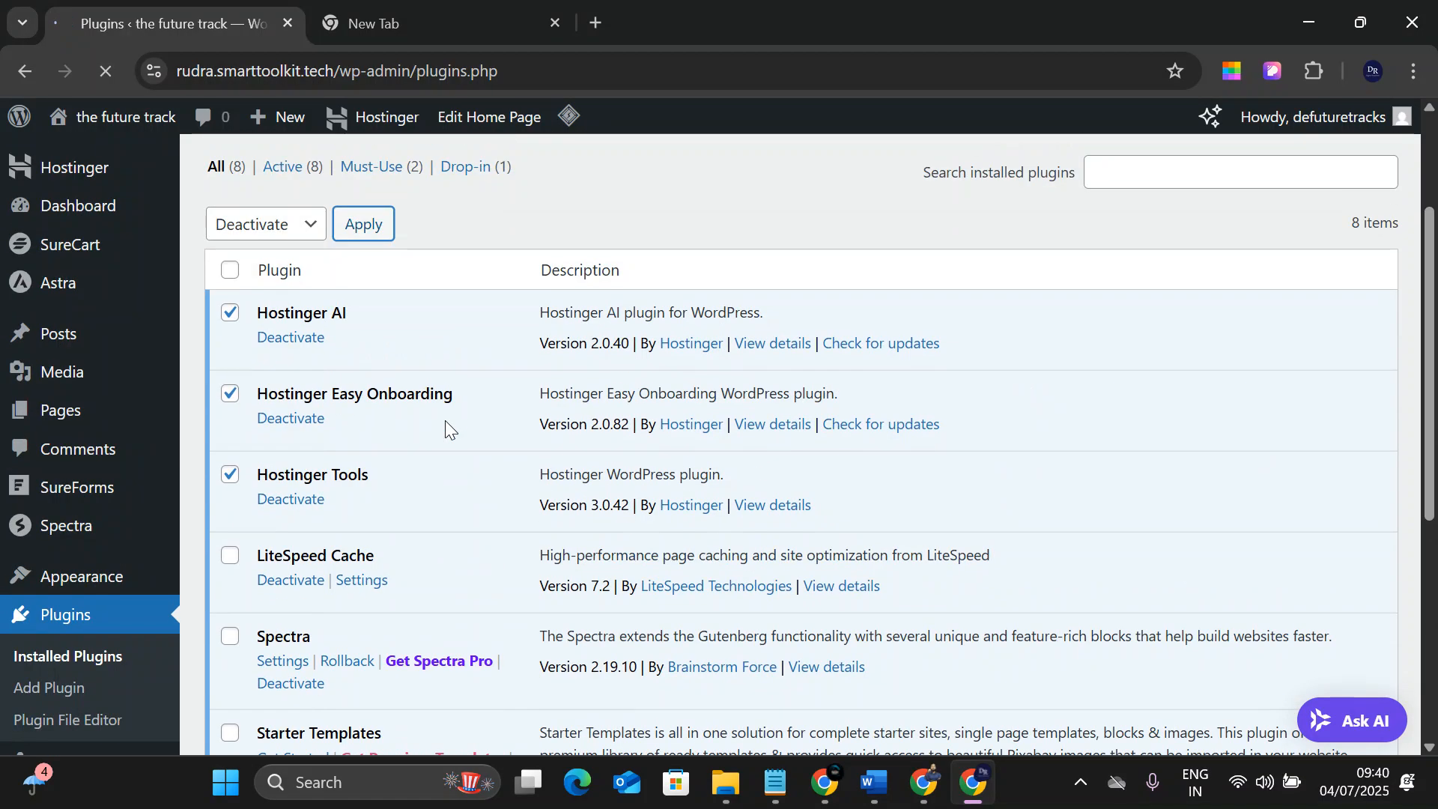
scroll(410, 420, down, 5)
scroll(361, 348, up, 5)
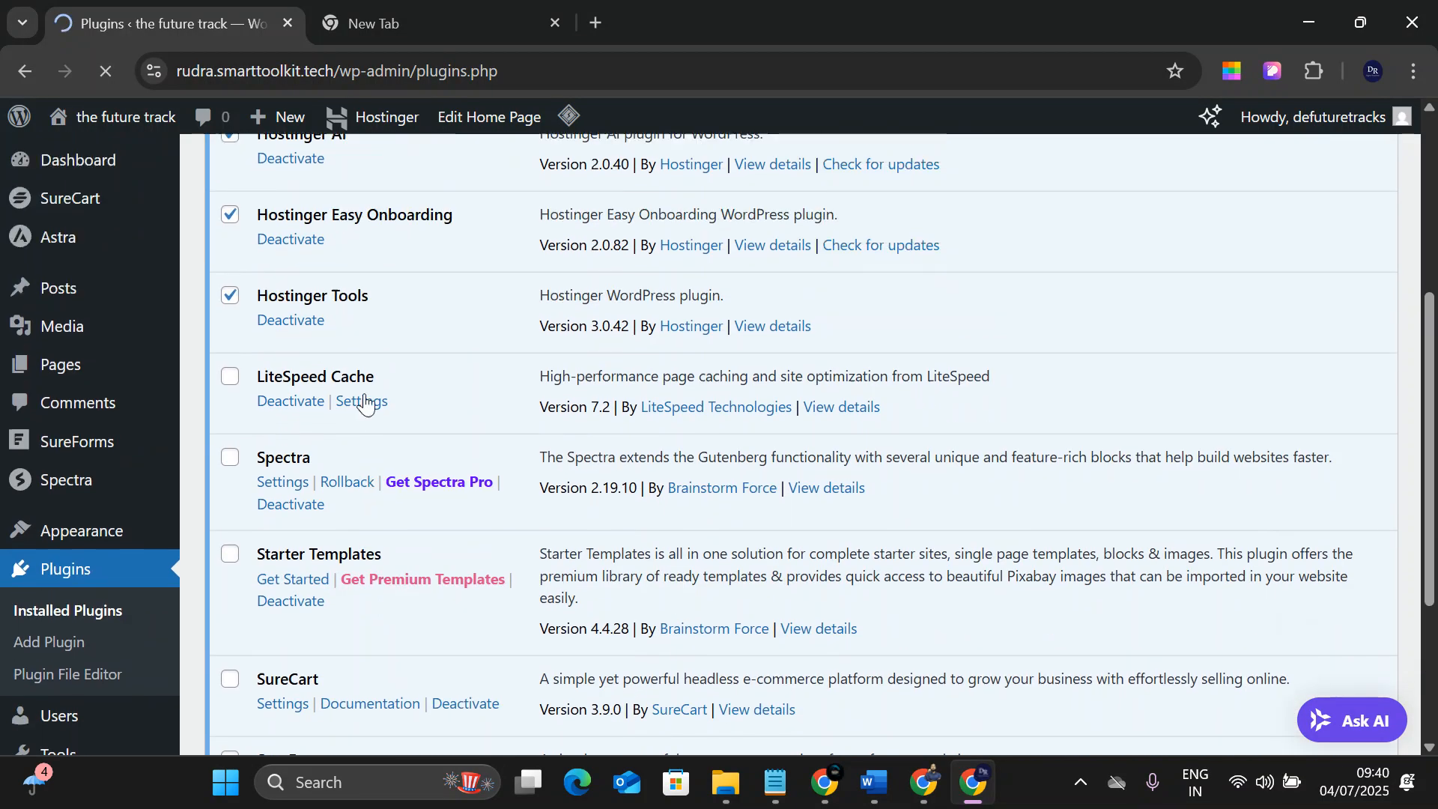
scroll(376, 530, down, 7)
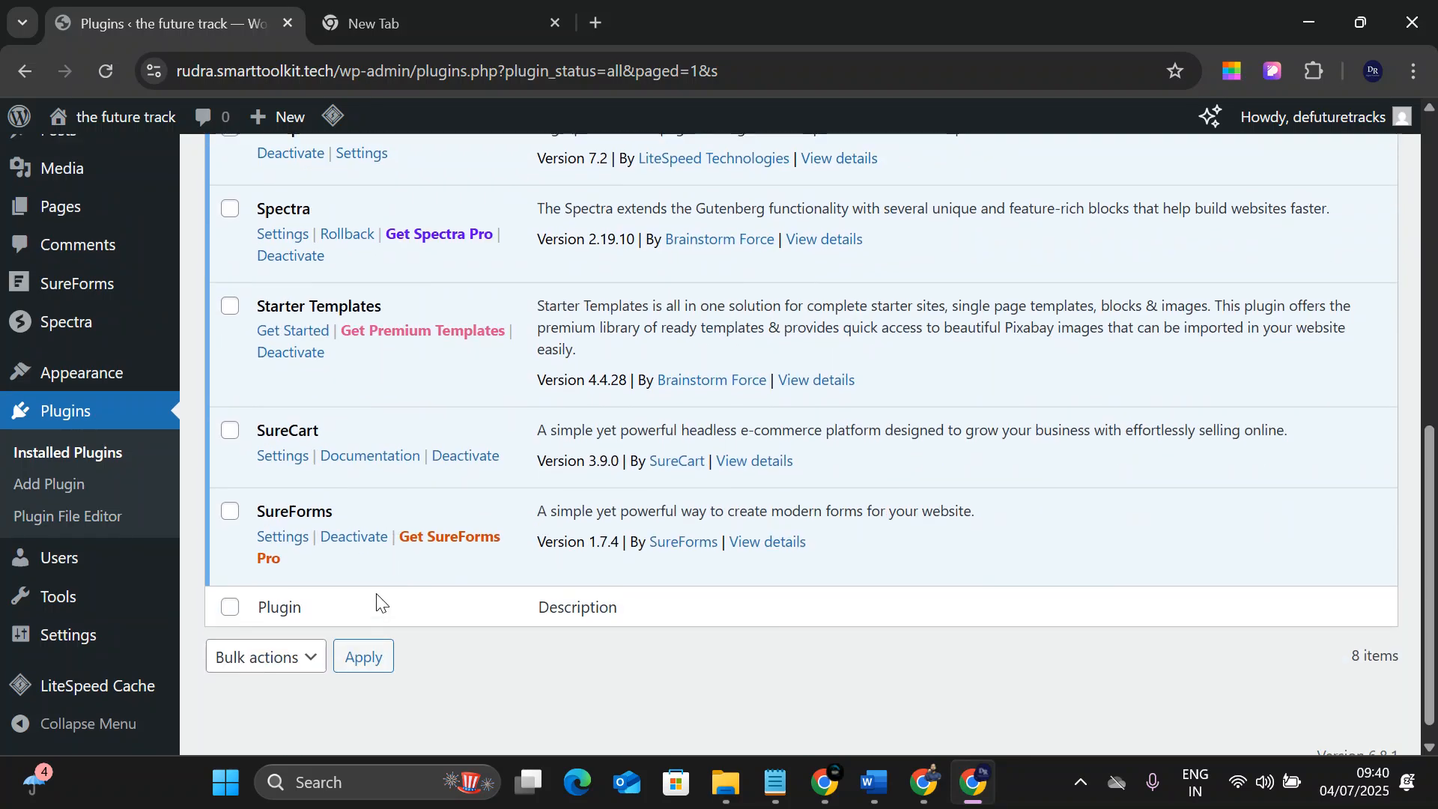
scroll(367, 539, up, 3)
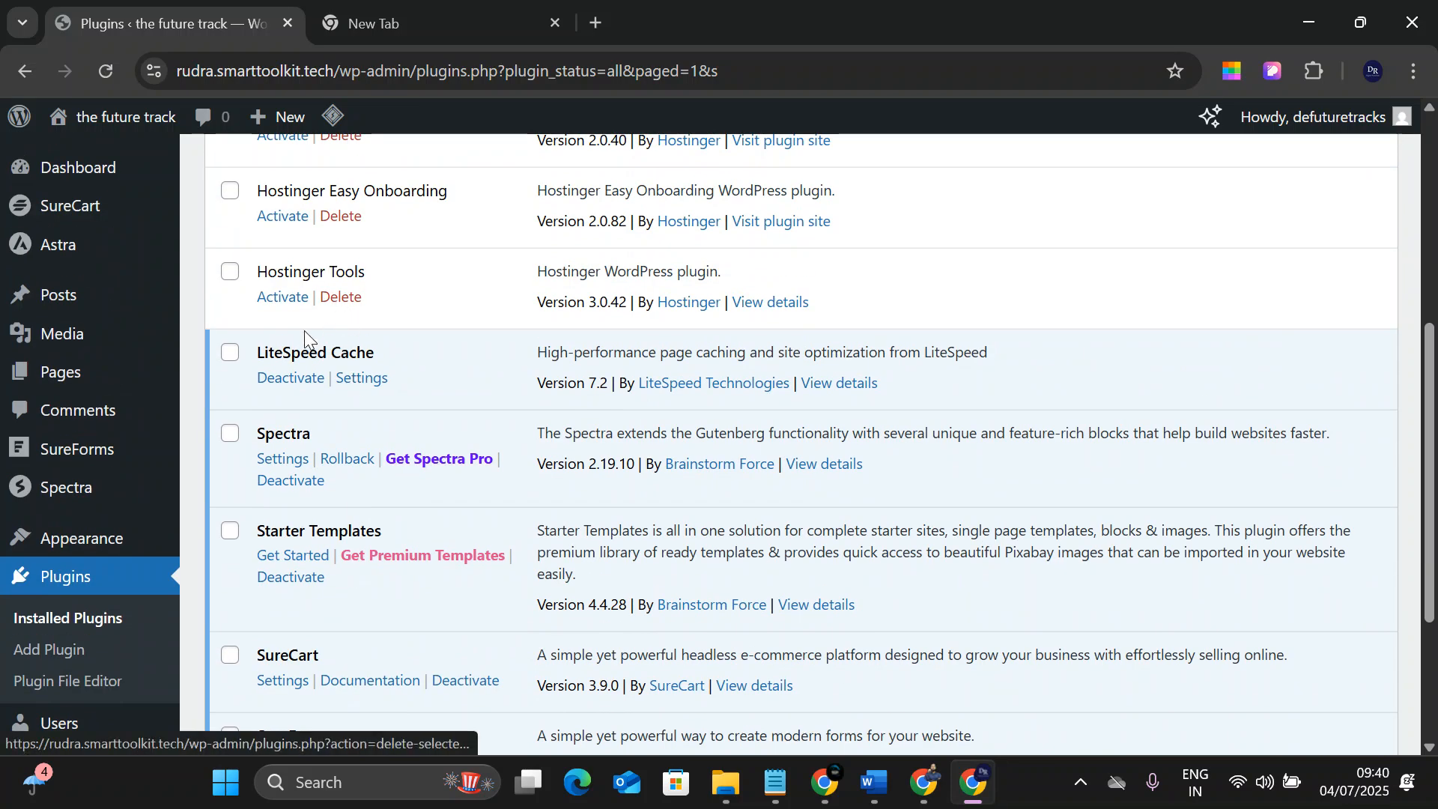
scroll(305, 337, up, 2)
scroll(299, 376, down, 3)
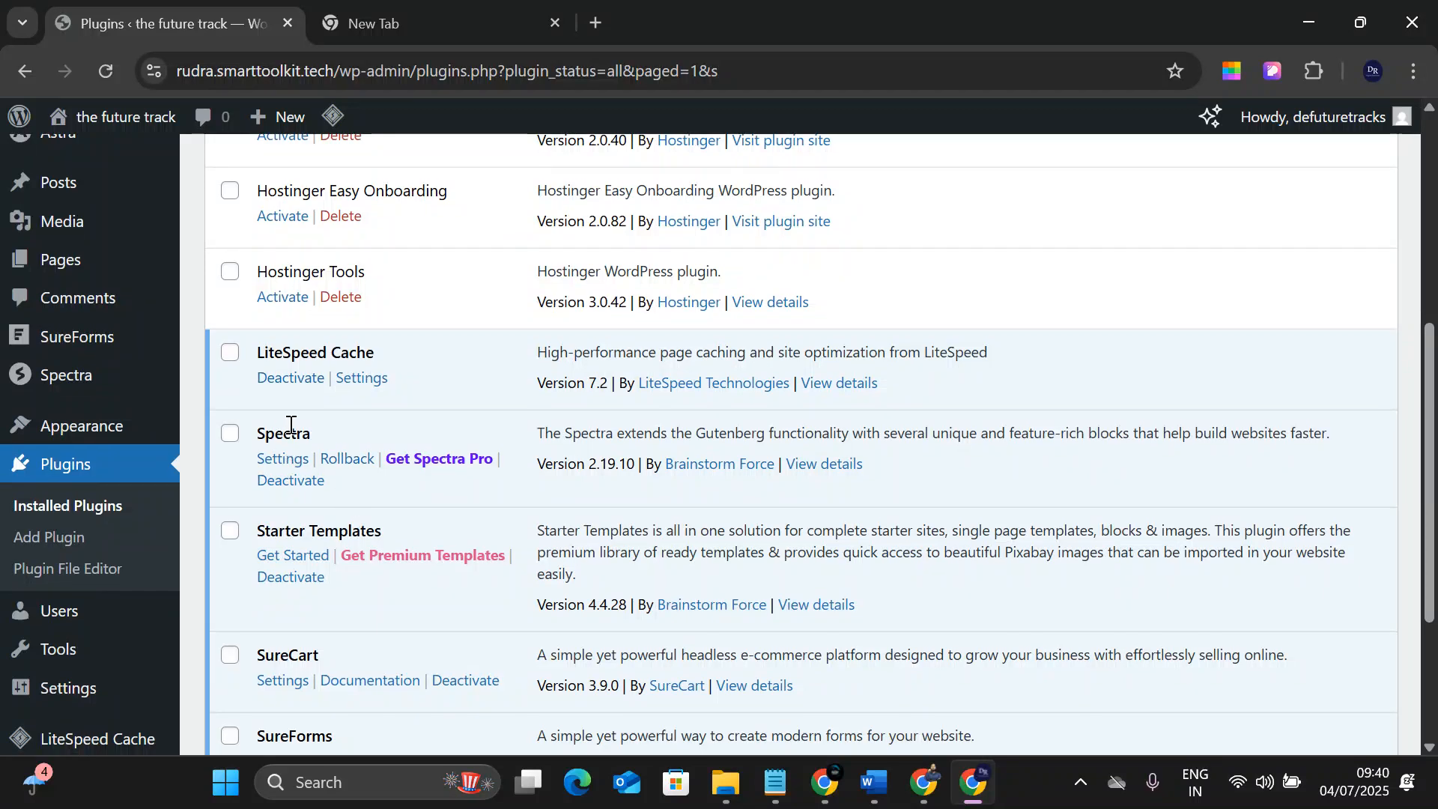
scroll(310, 504, down, 3)
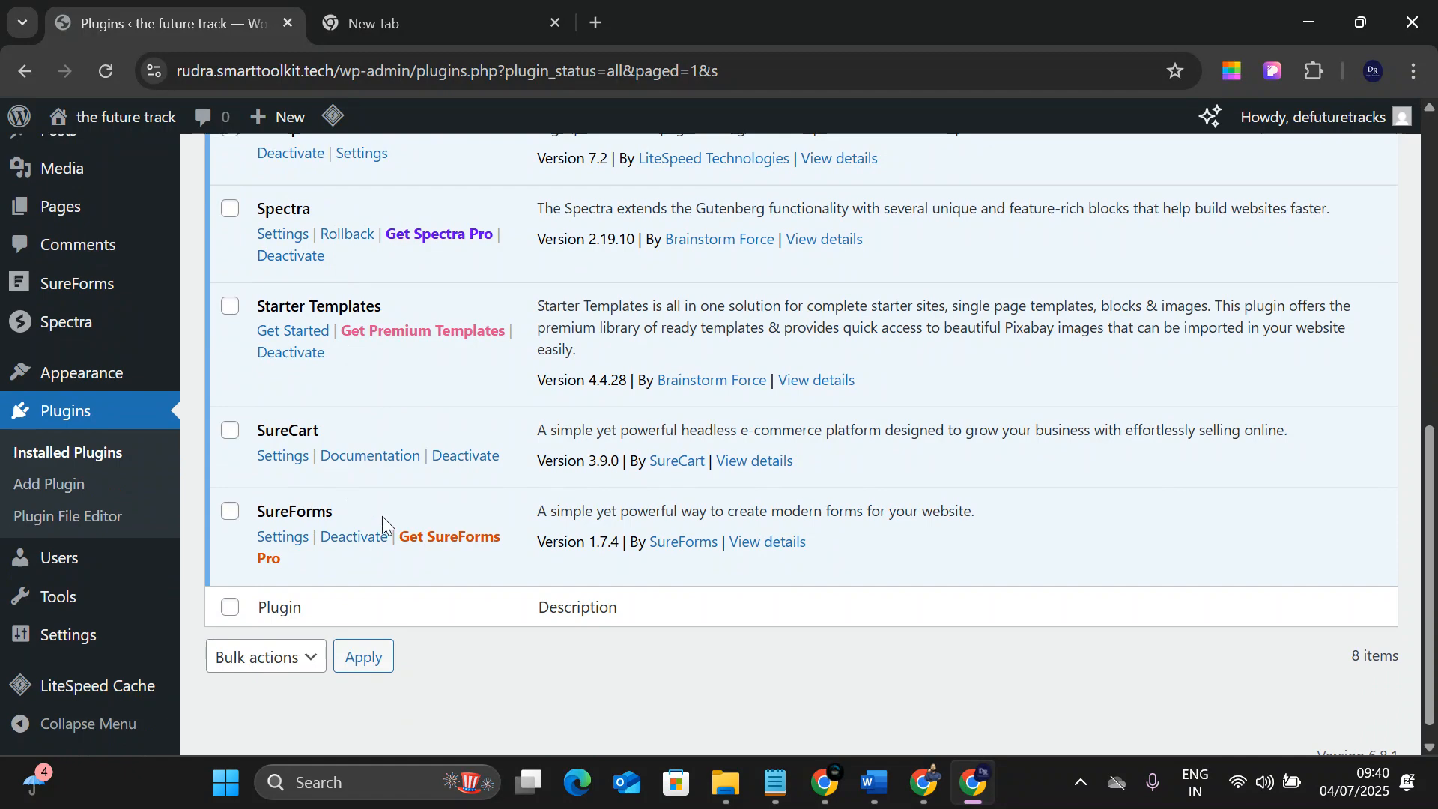
scroll(382, 517, up, 6)
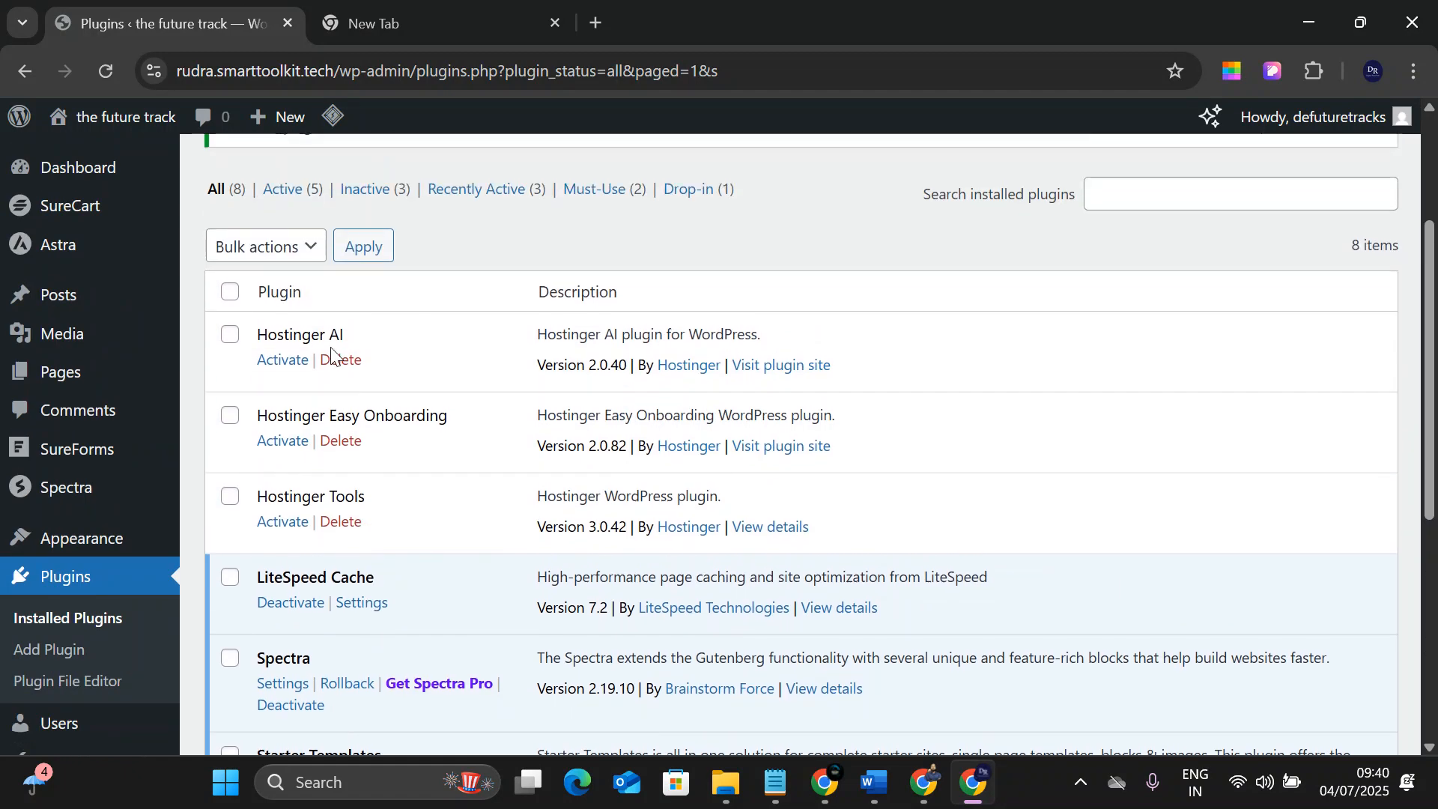
scroll(328, 404, down, 3)
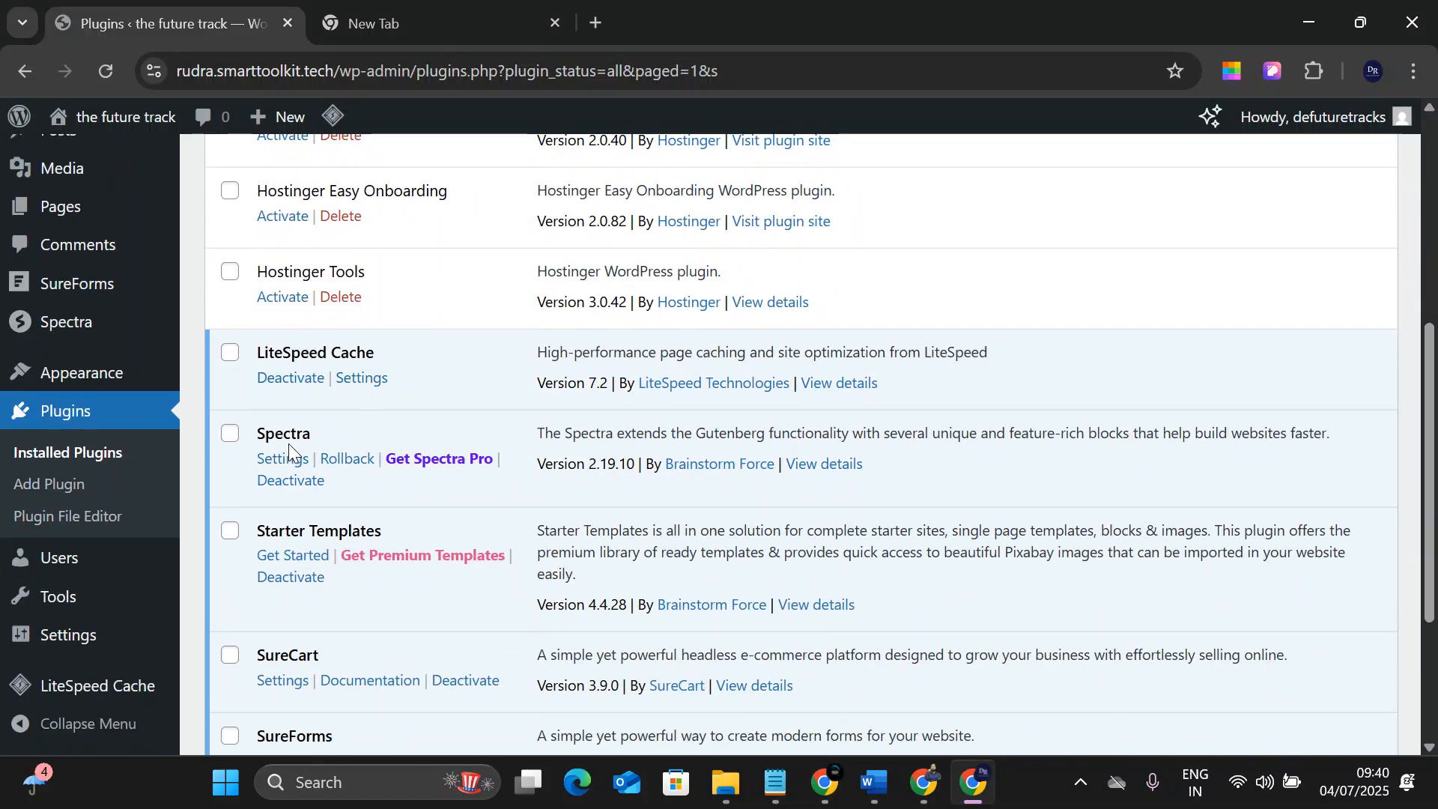
scroll(308, 526, down, 3)
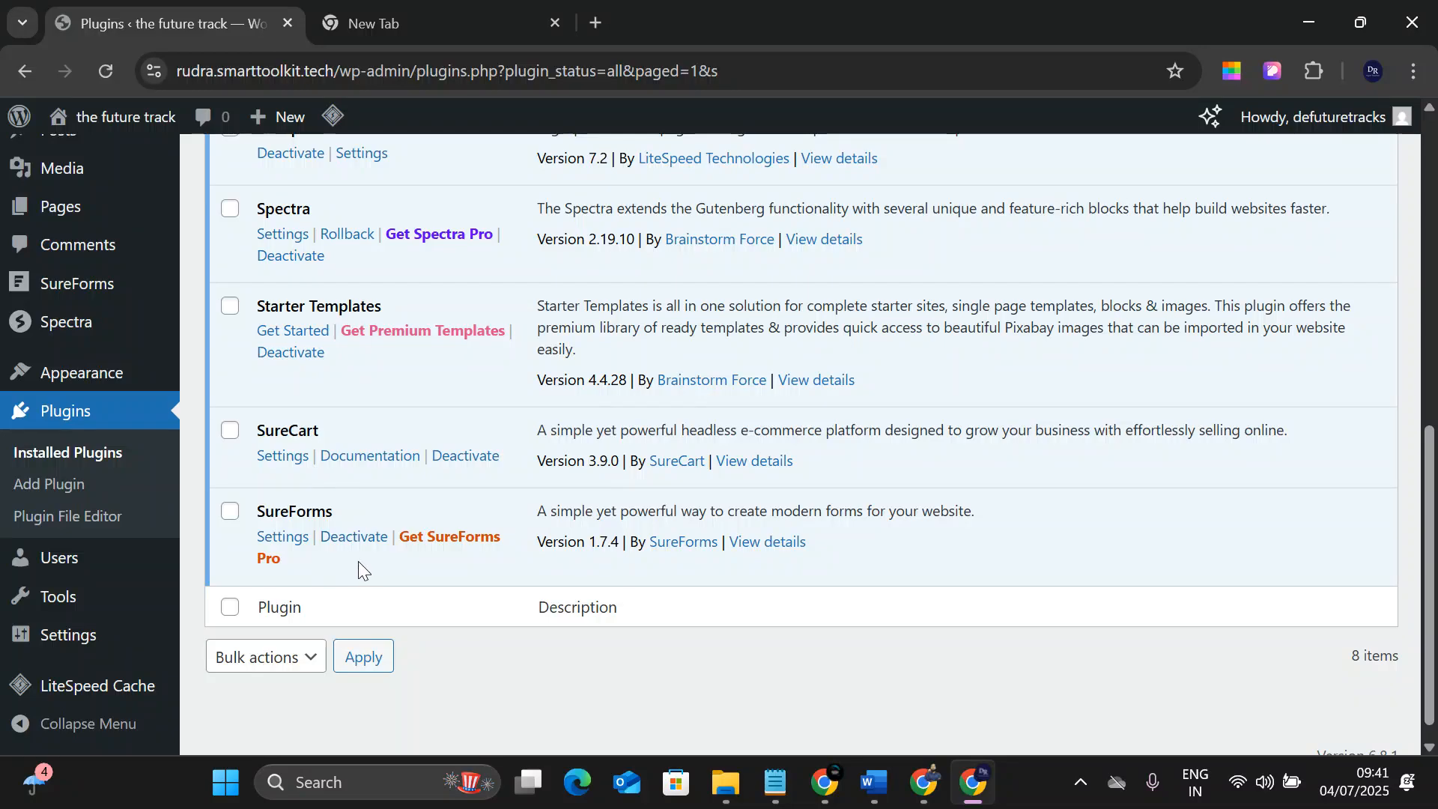
scroll(359, 568, up, 8)
scroll(323, 230, up, 2)
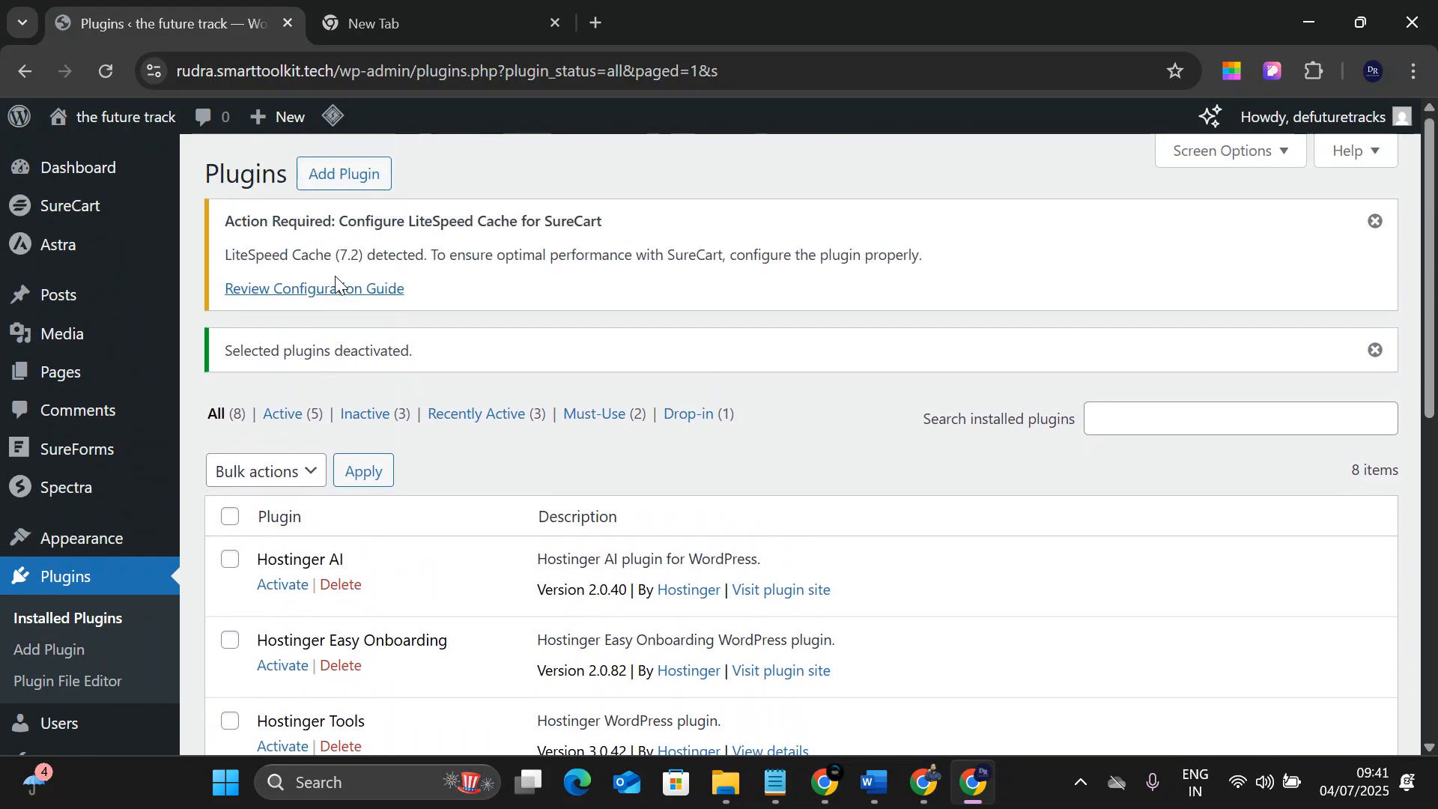
Search the plugins available to add for "elementor", then install and activate Elementor Website Builder.
click(344, 174)
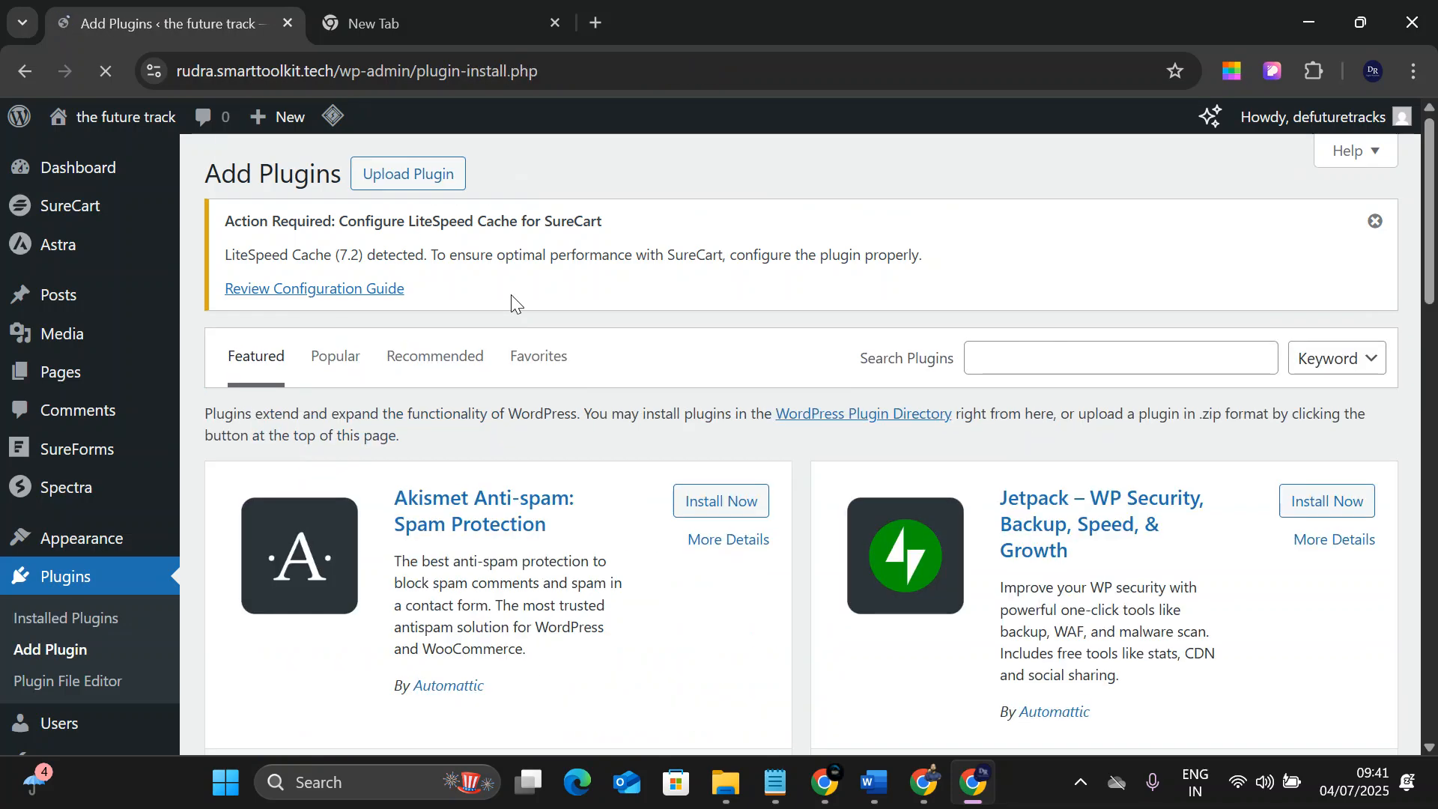
click(1076, 352)
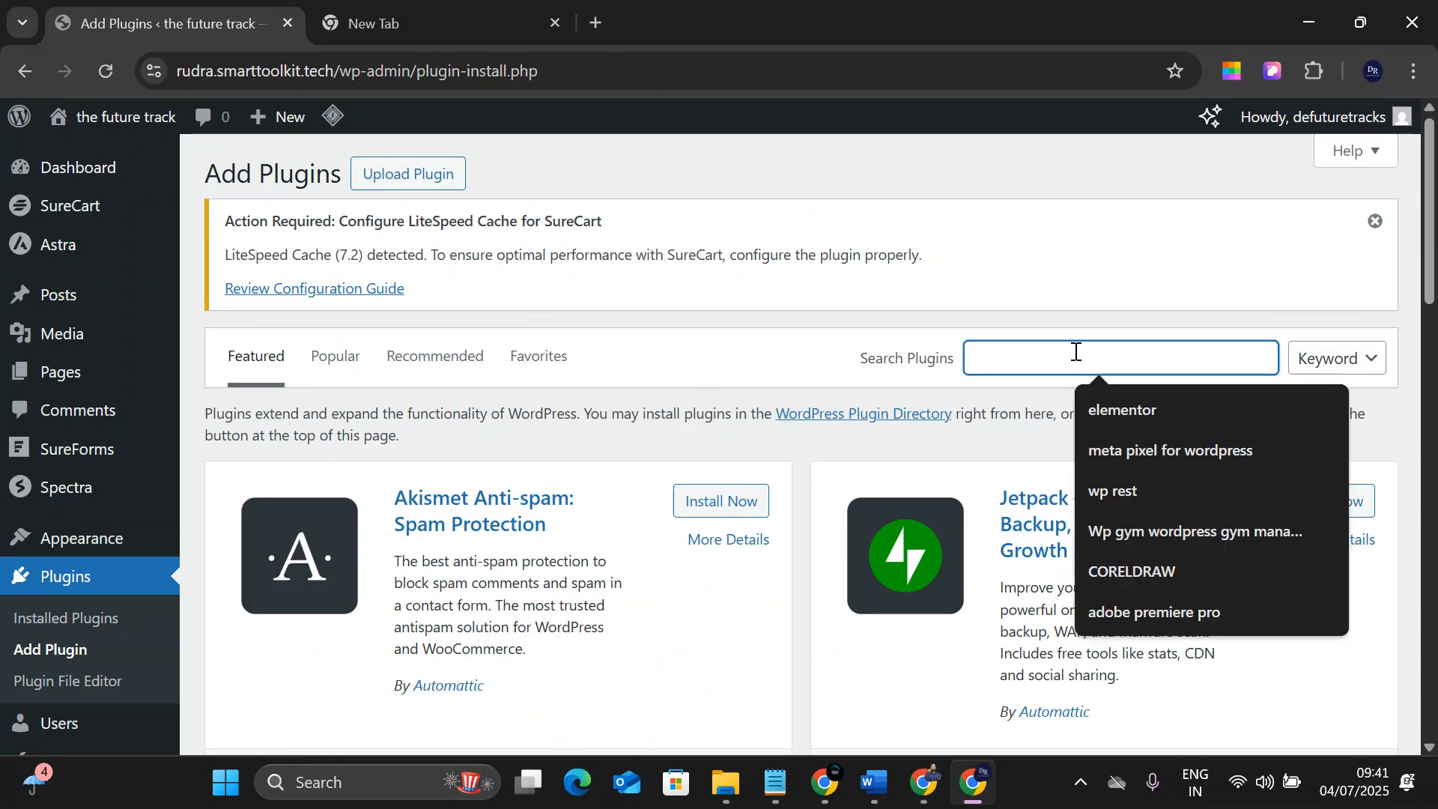
click(1103, 411)
click(1318, 359)
click(1086, 352)
click(703, 494)
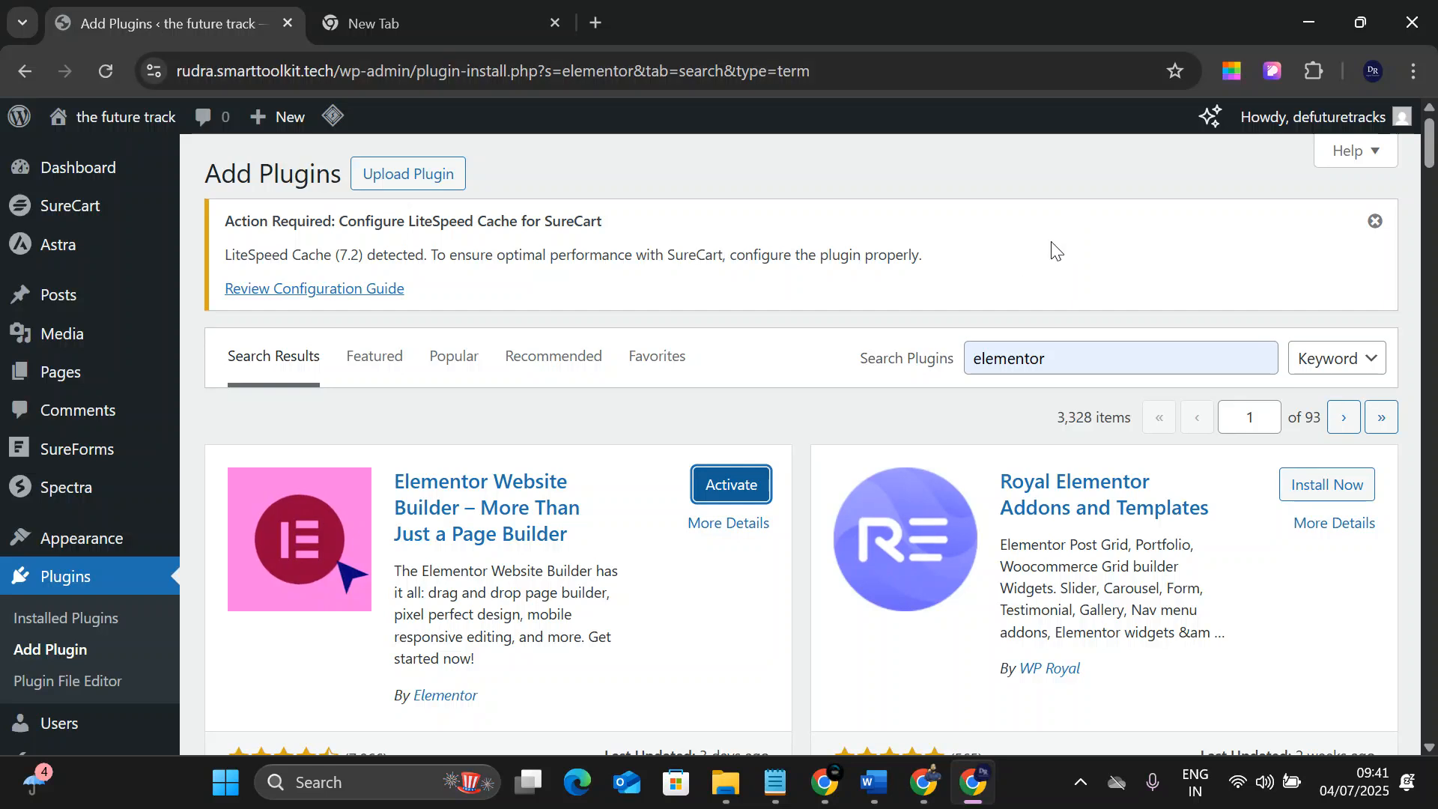
click(739, 480)
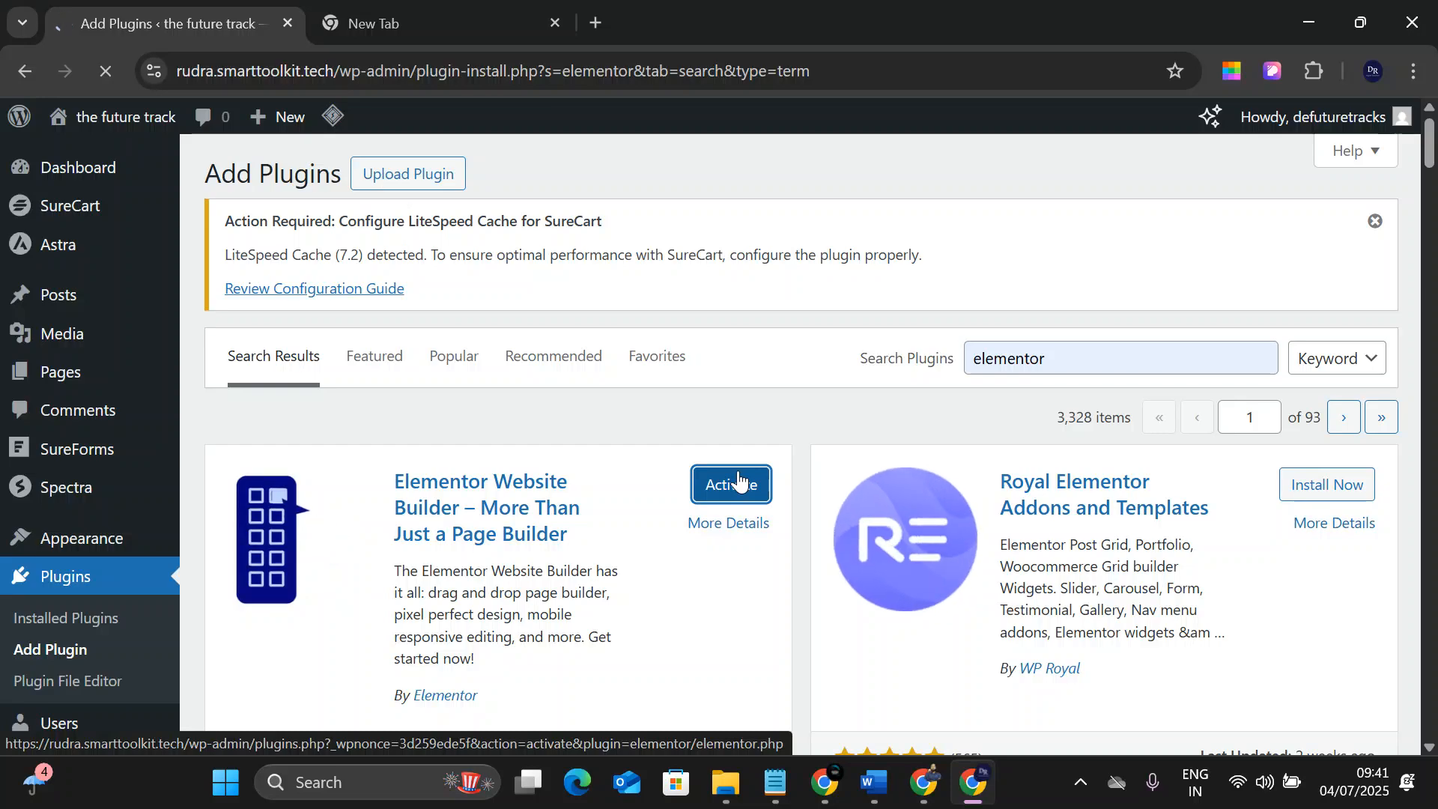
Delete the inactive Hostinger AI, Hostinger Easy Onboarding and Hostinger Tools plugins as a bulk action and check the remaining plugins.
scroll(738, 485, down, 3)
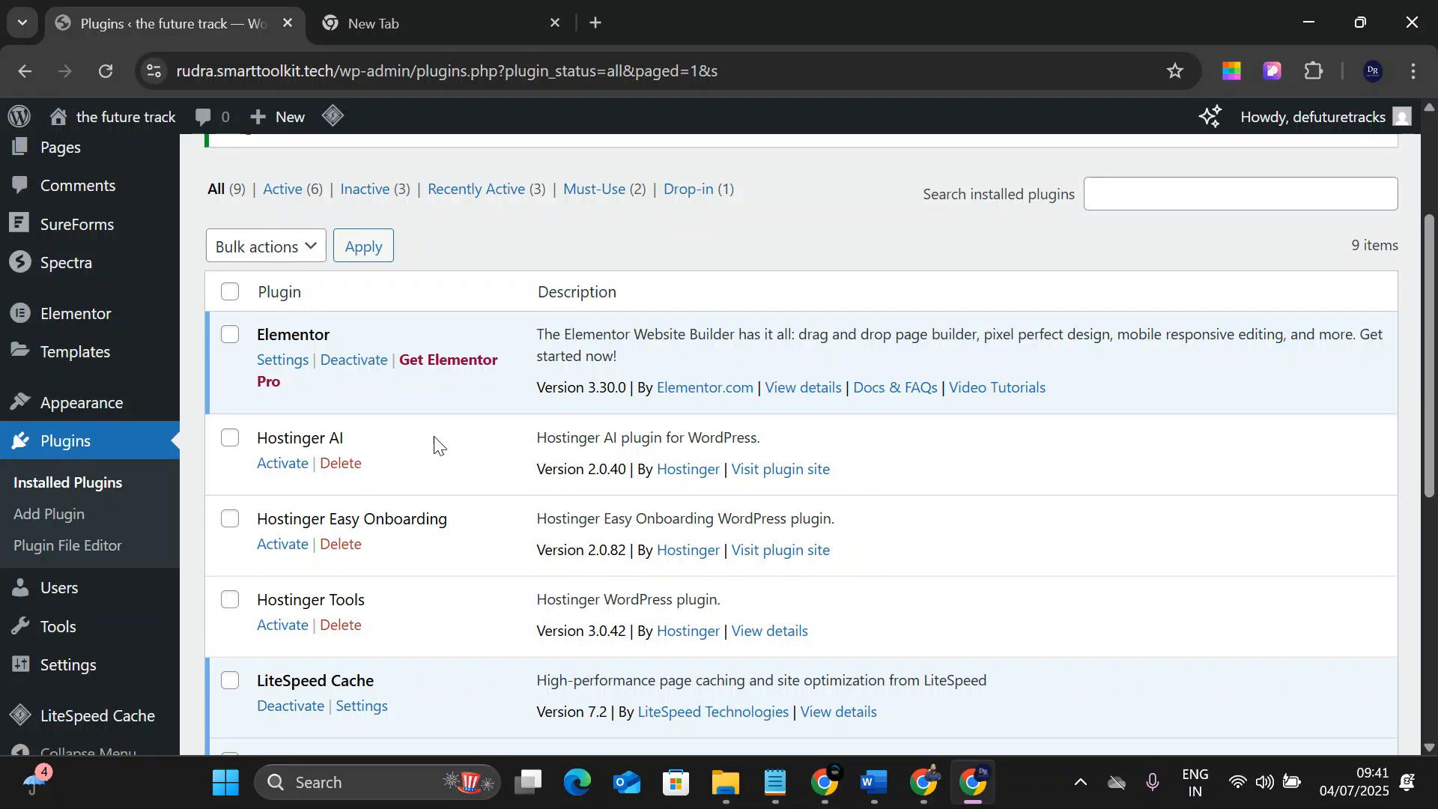
click(228, 604)
click(274, 258)
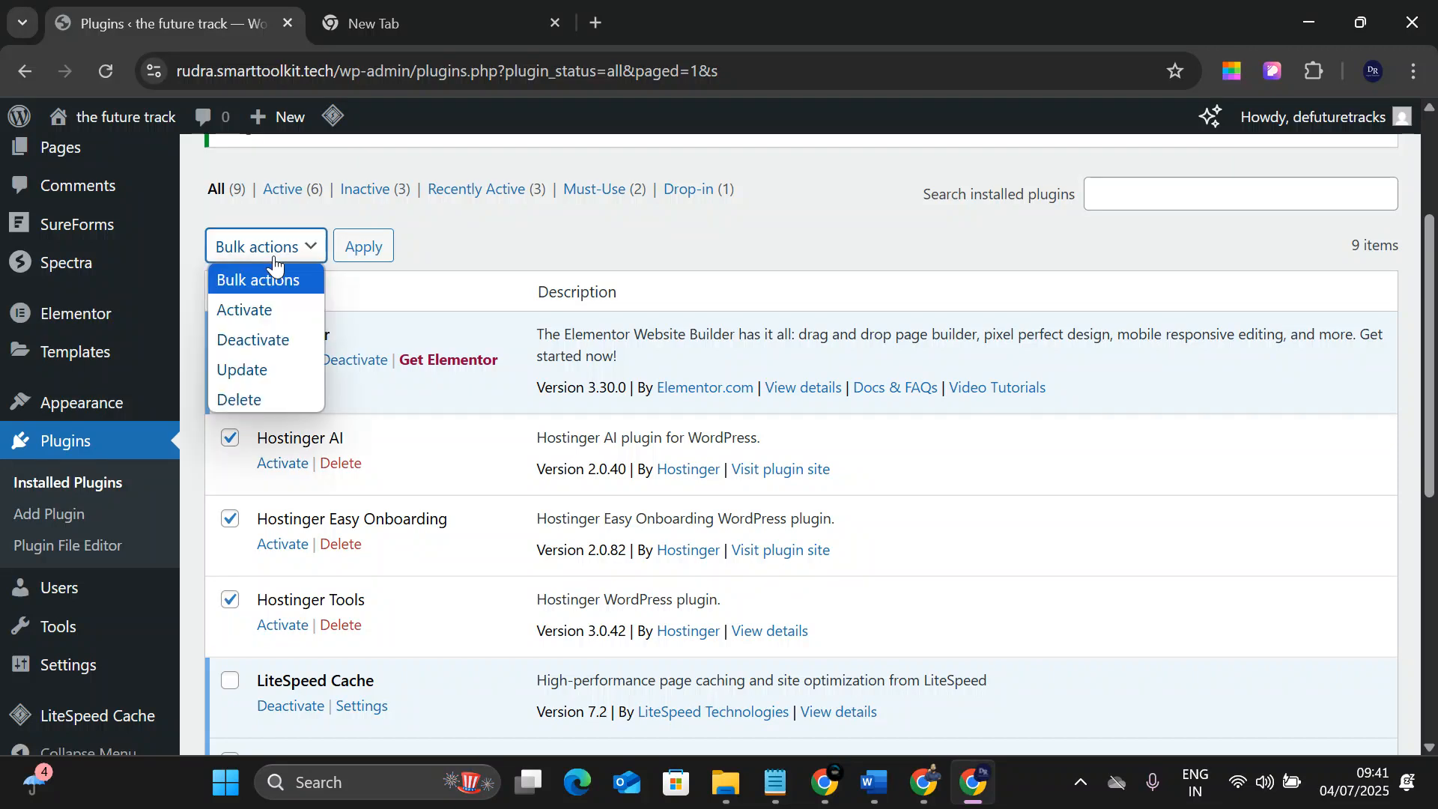
click(266, 348)
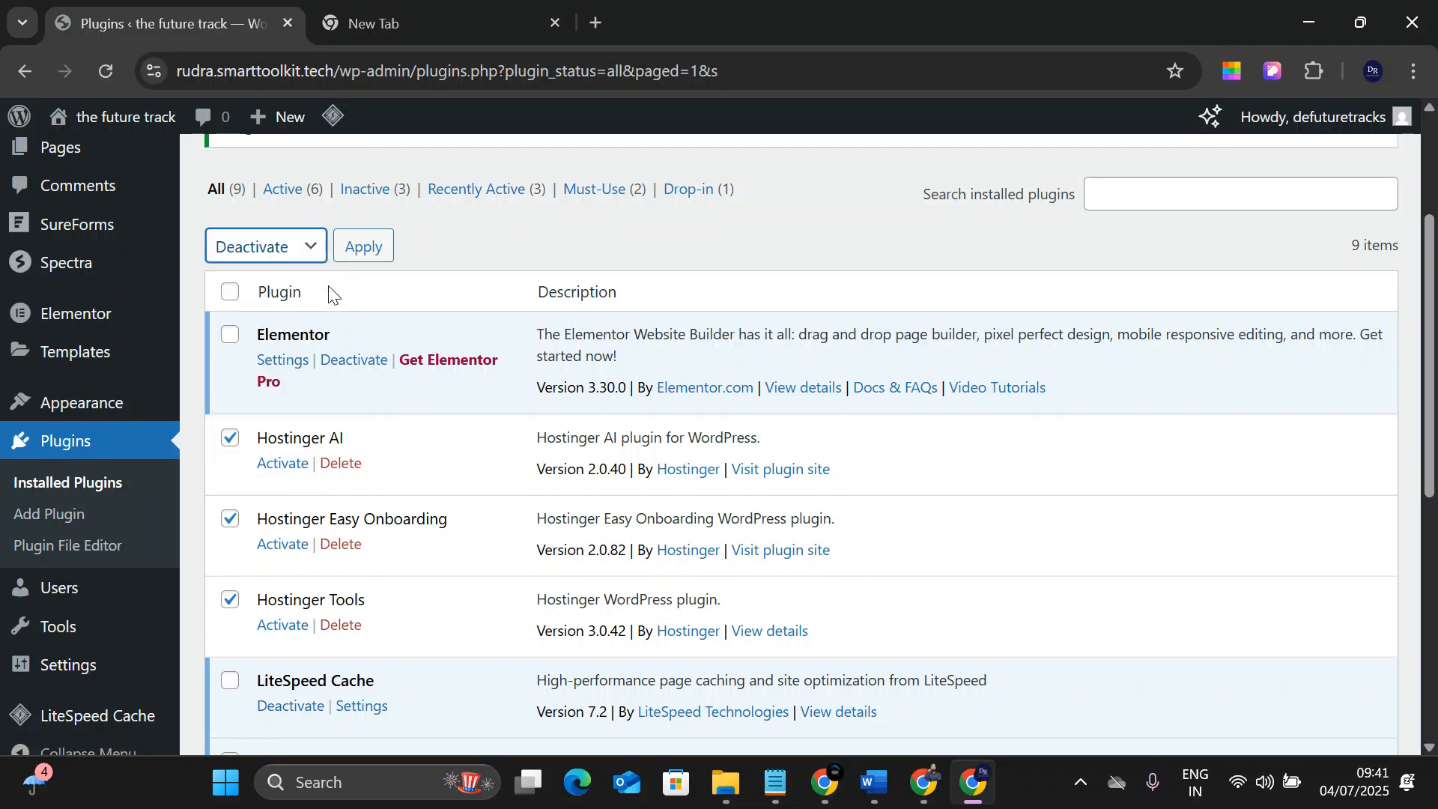
click(277, 250)
click(241, 399)
click(358, 251)
click(821, 250)
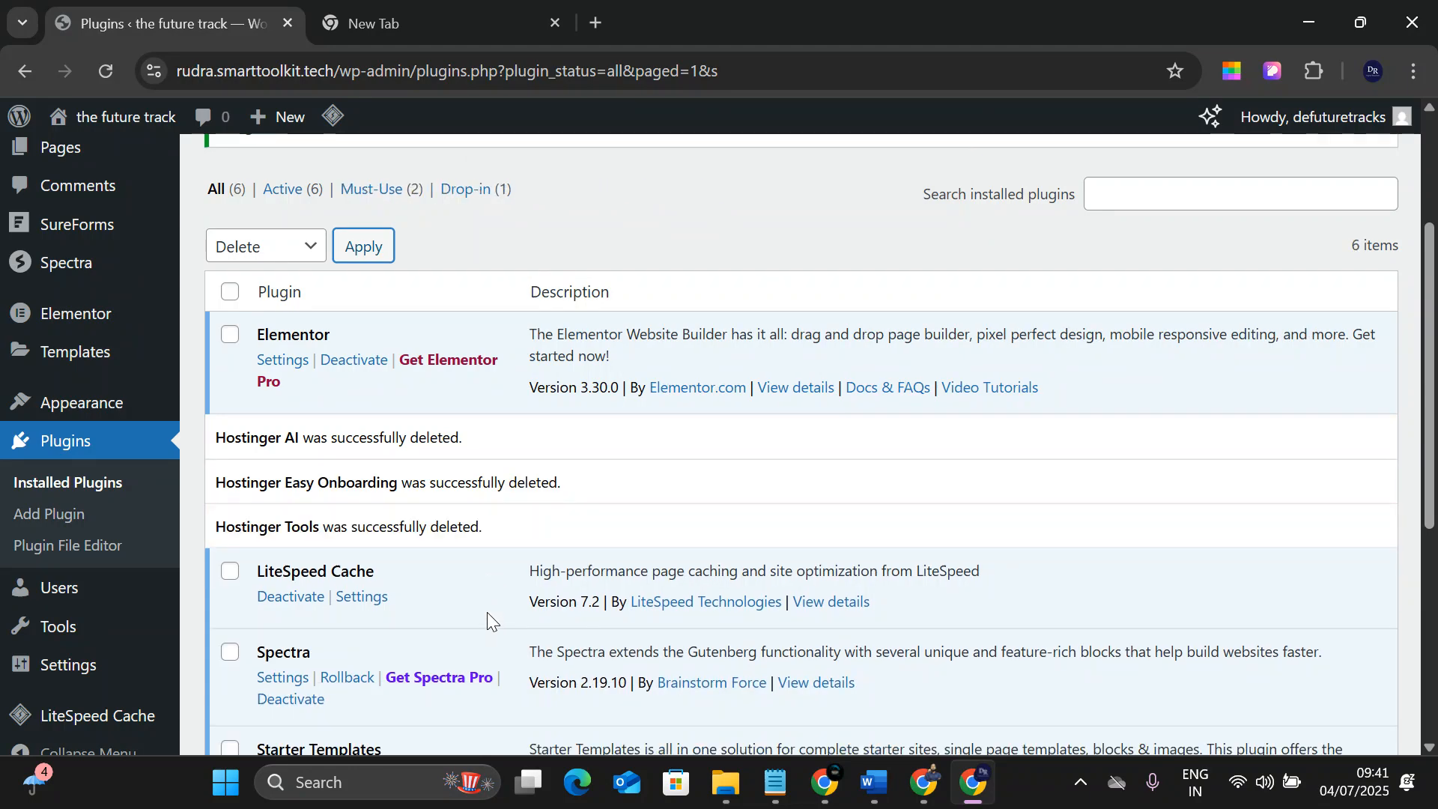
scroll(487, 610, down, 5)
scroll(487, 609, up, 8)
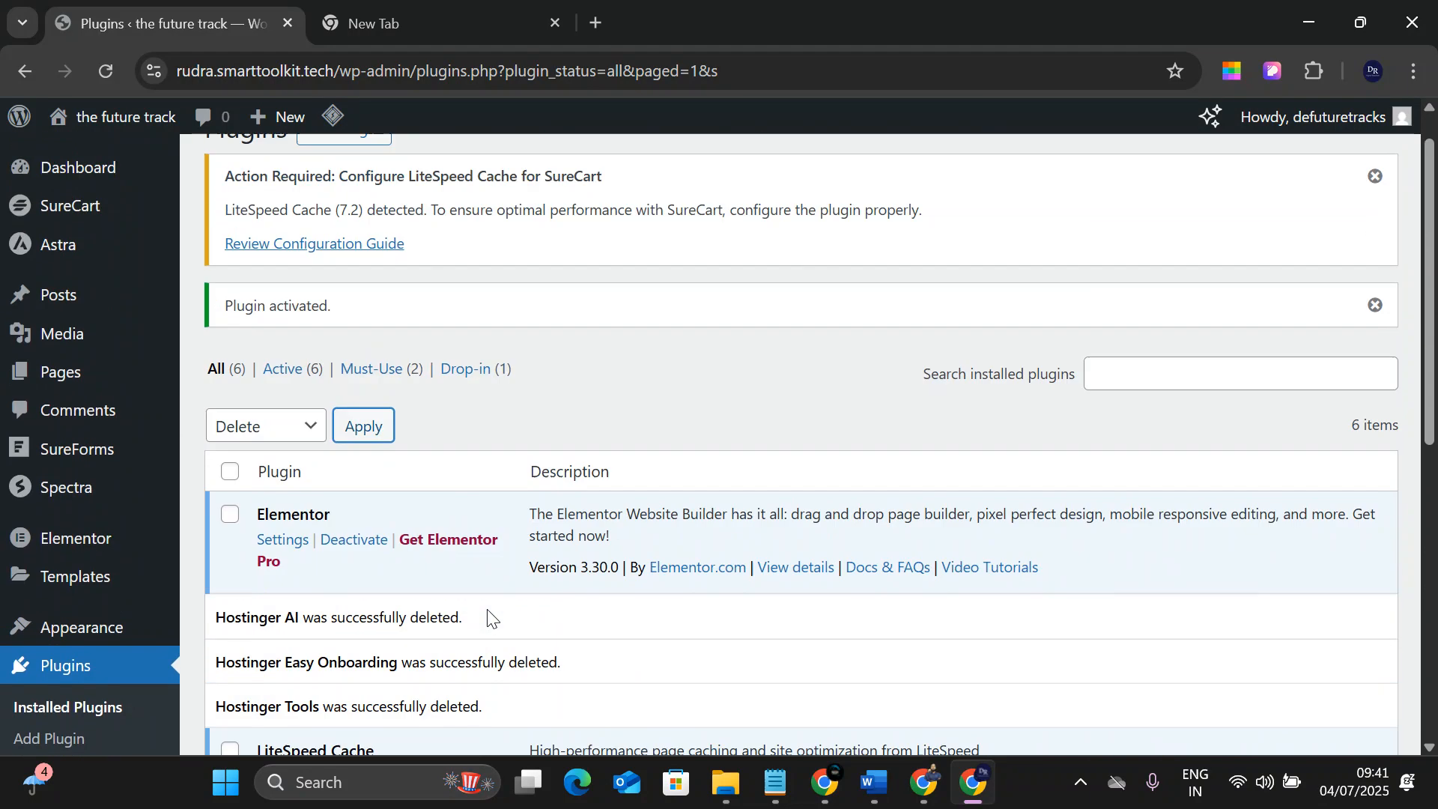
scroll(497, 500, down, 4)
scroll(497, 500, up, 5)
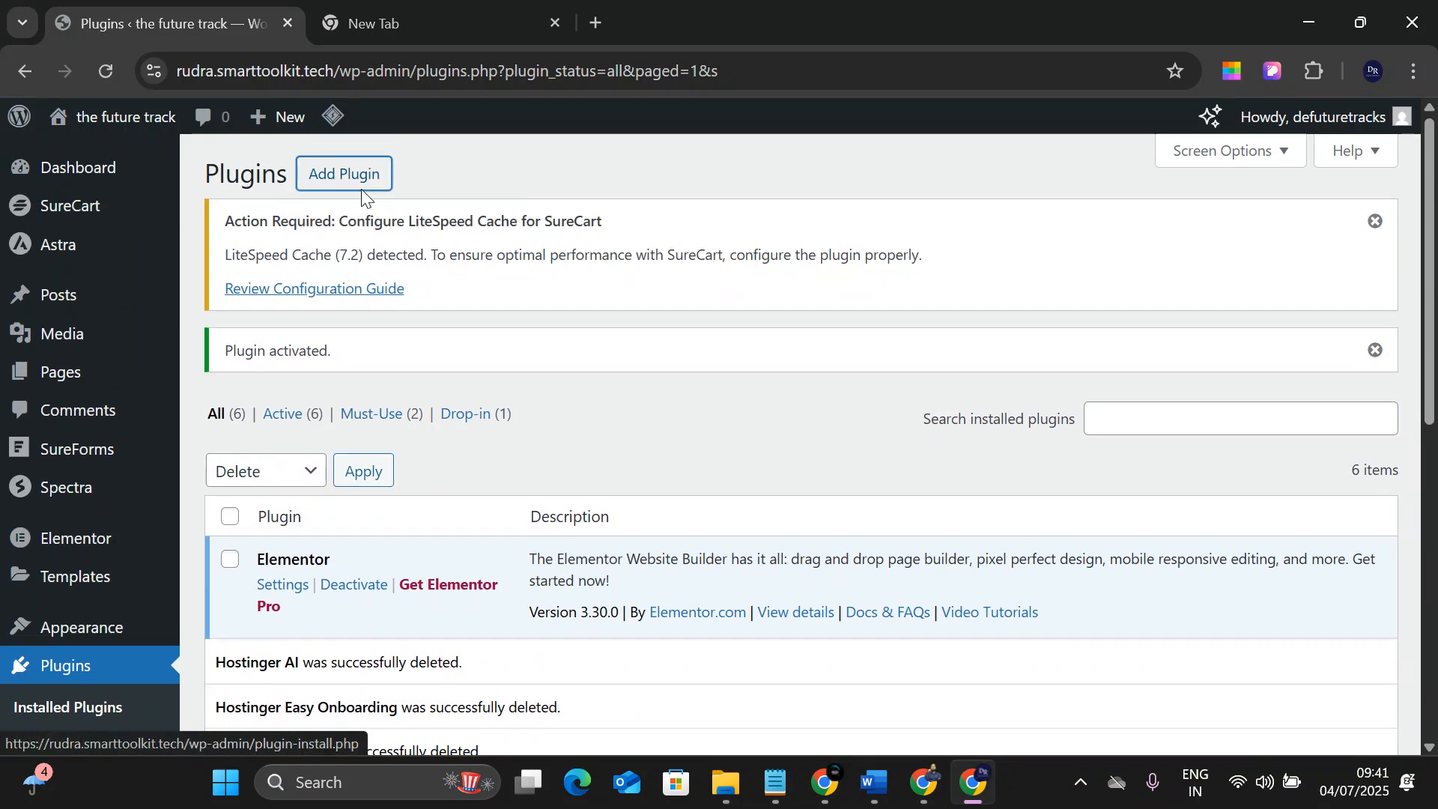
Check the plugins that remain in the site's installed list, down to SureForms.
mouse_move(62, 450)
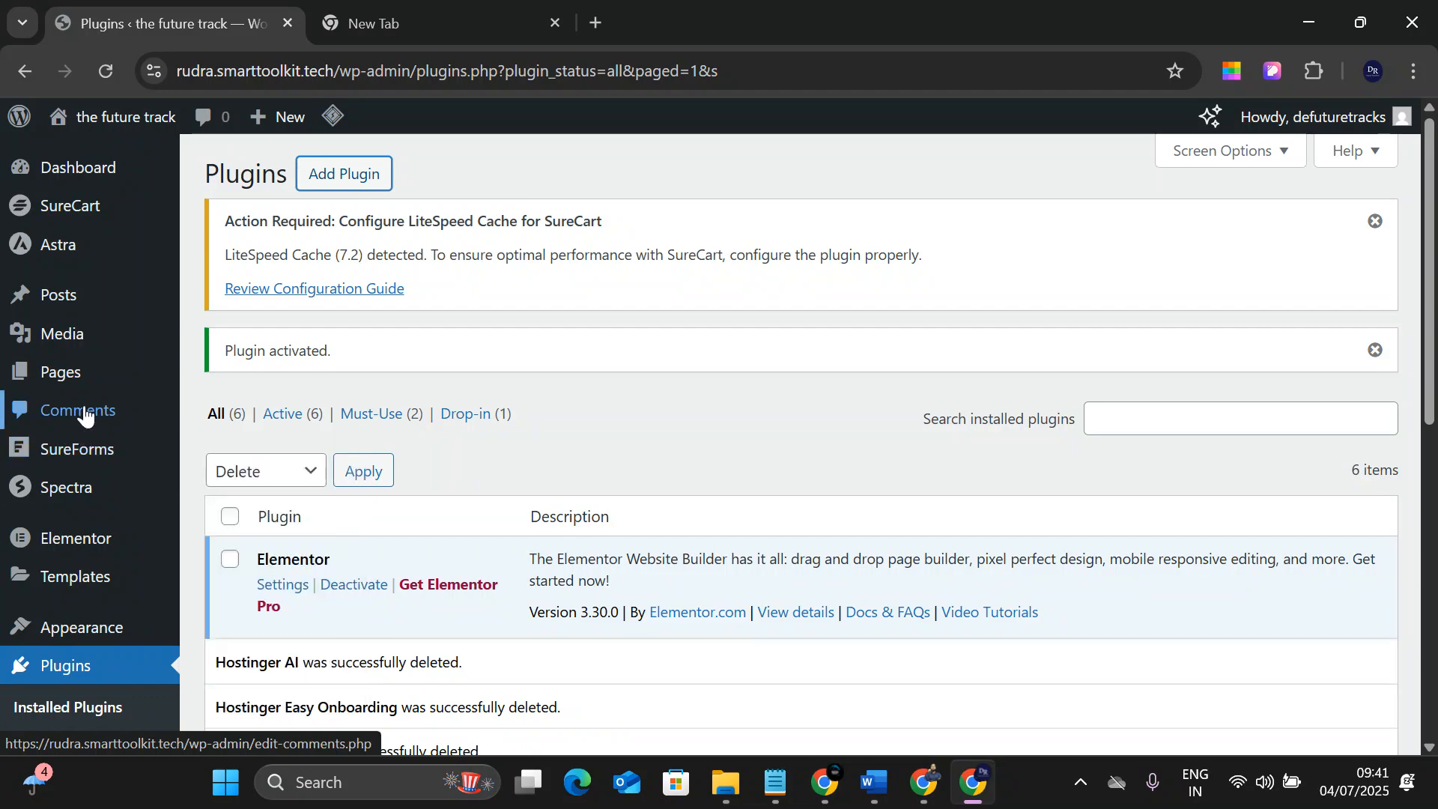
scroll(270, 407, down, 8)
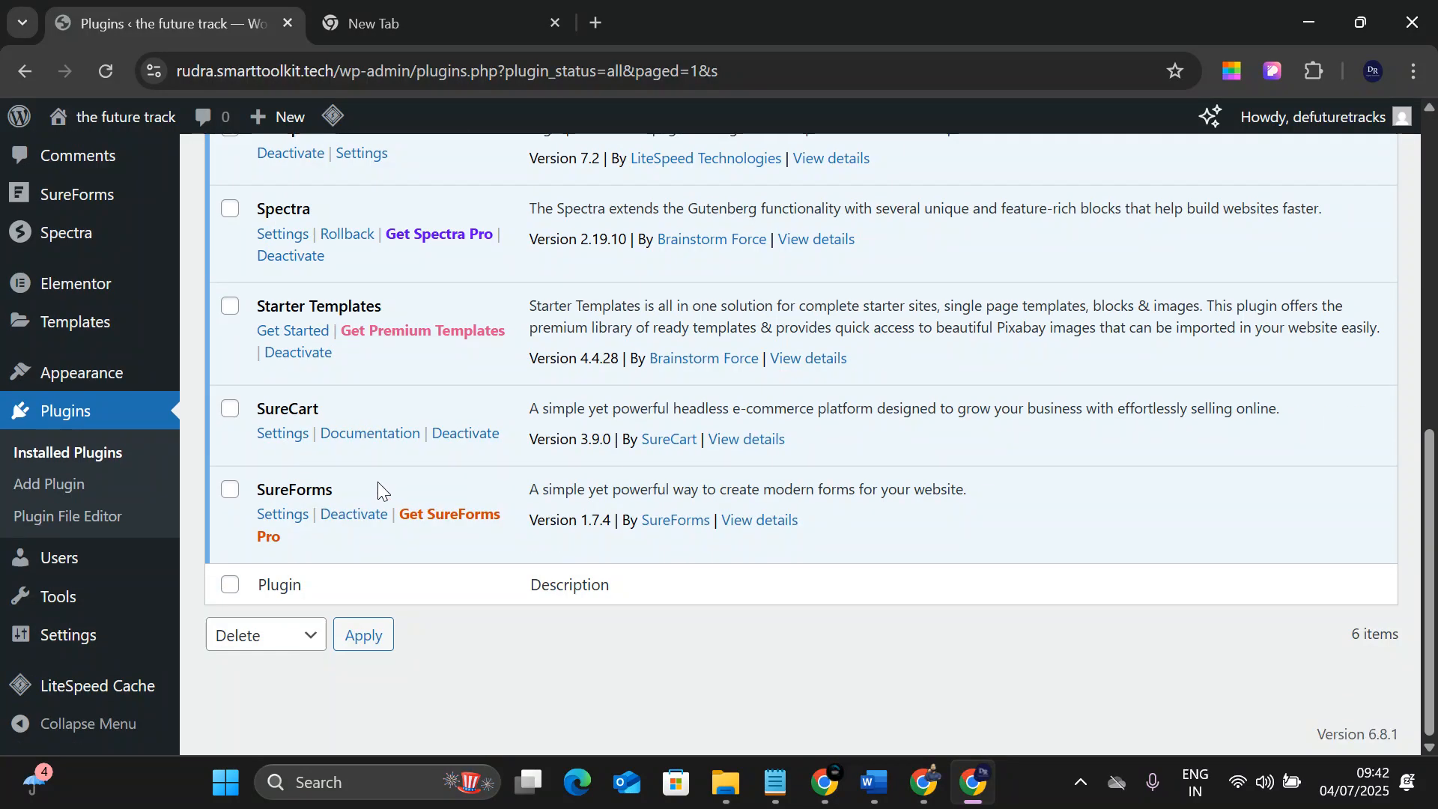
scroll(367, 478, up, 3)
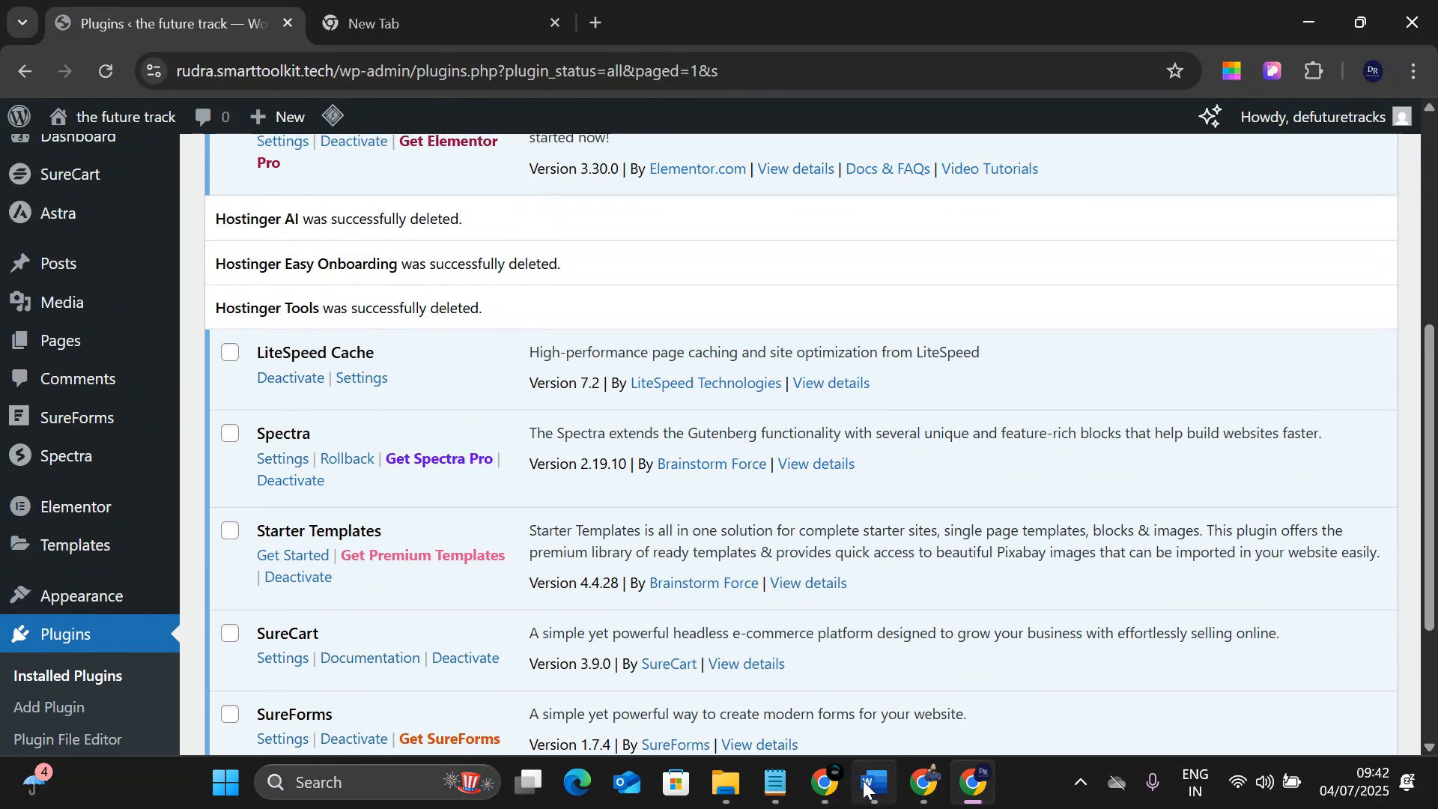
Switch to the Chrome window with the hwd.co.in dashboard, look through its Pages list and view the HOME page.
click(973, 783)
mouse_move(942, 790)
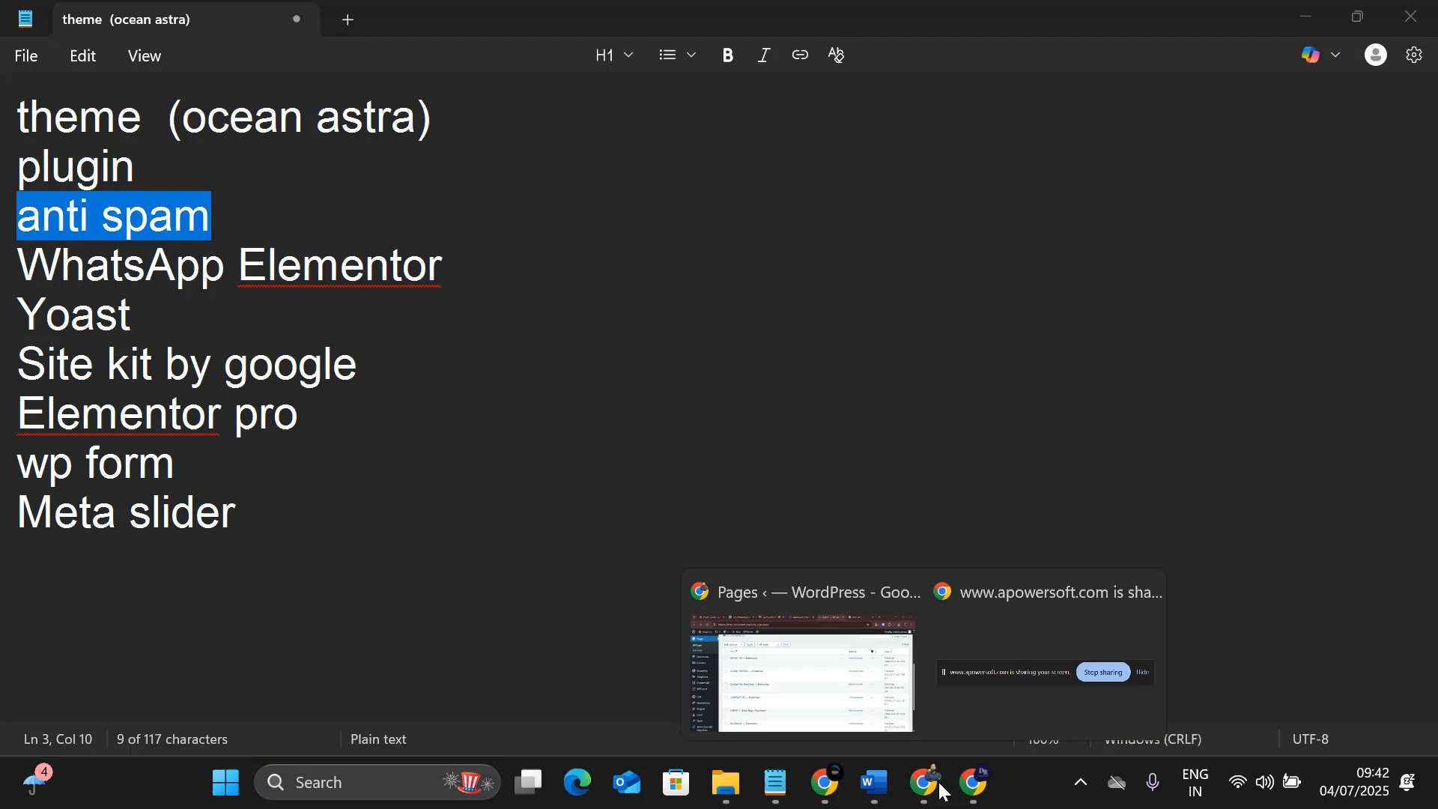
click(806, 700)
scroll(589, 463, up, 3)
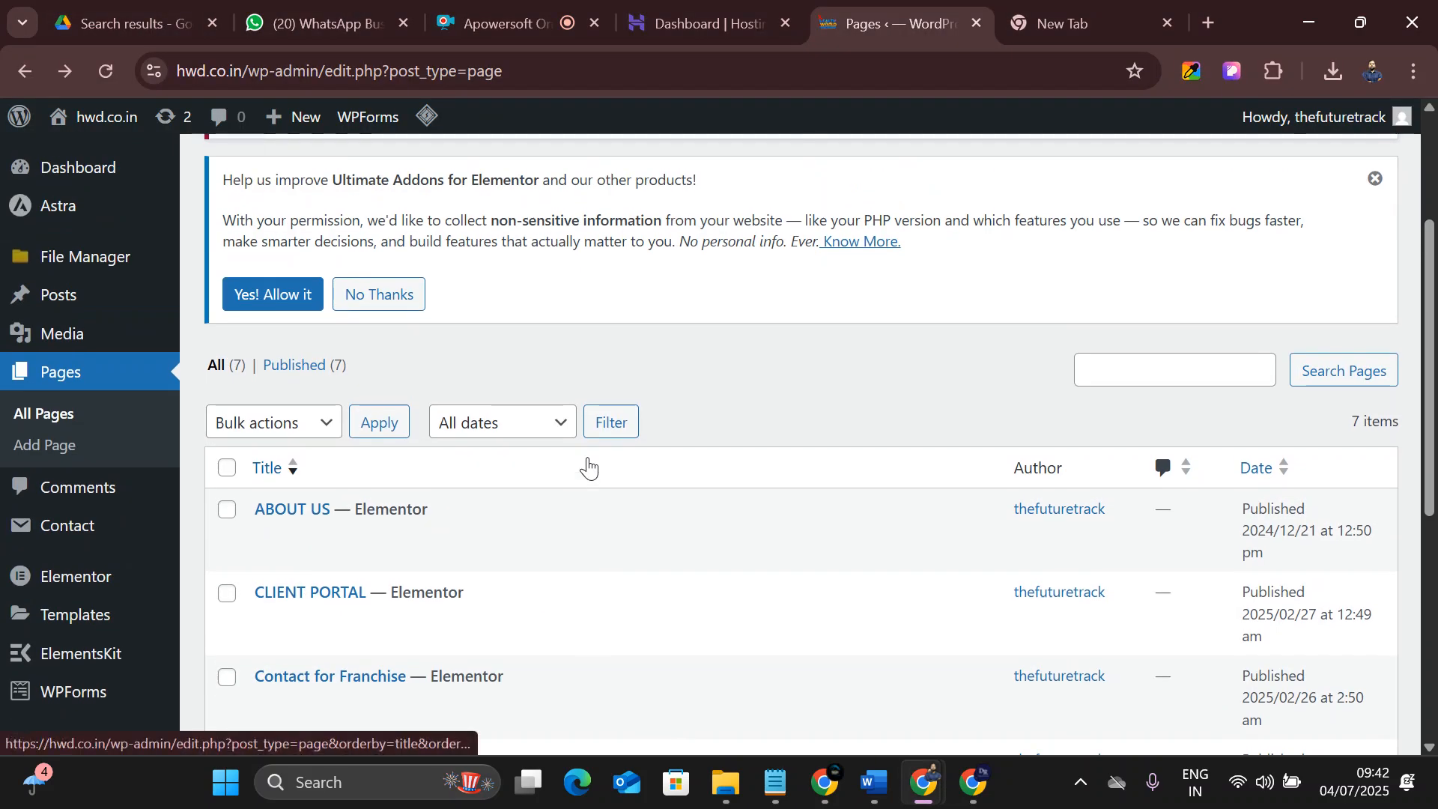
scroll(314, 374, down, 5)
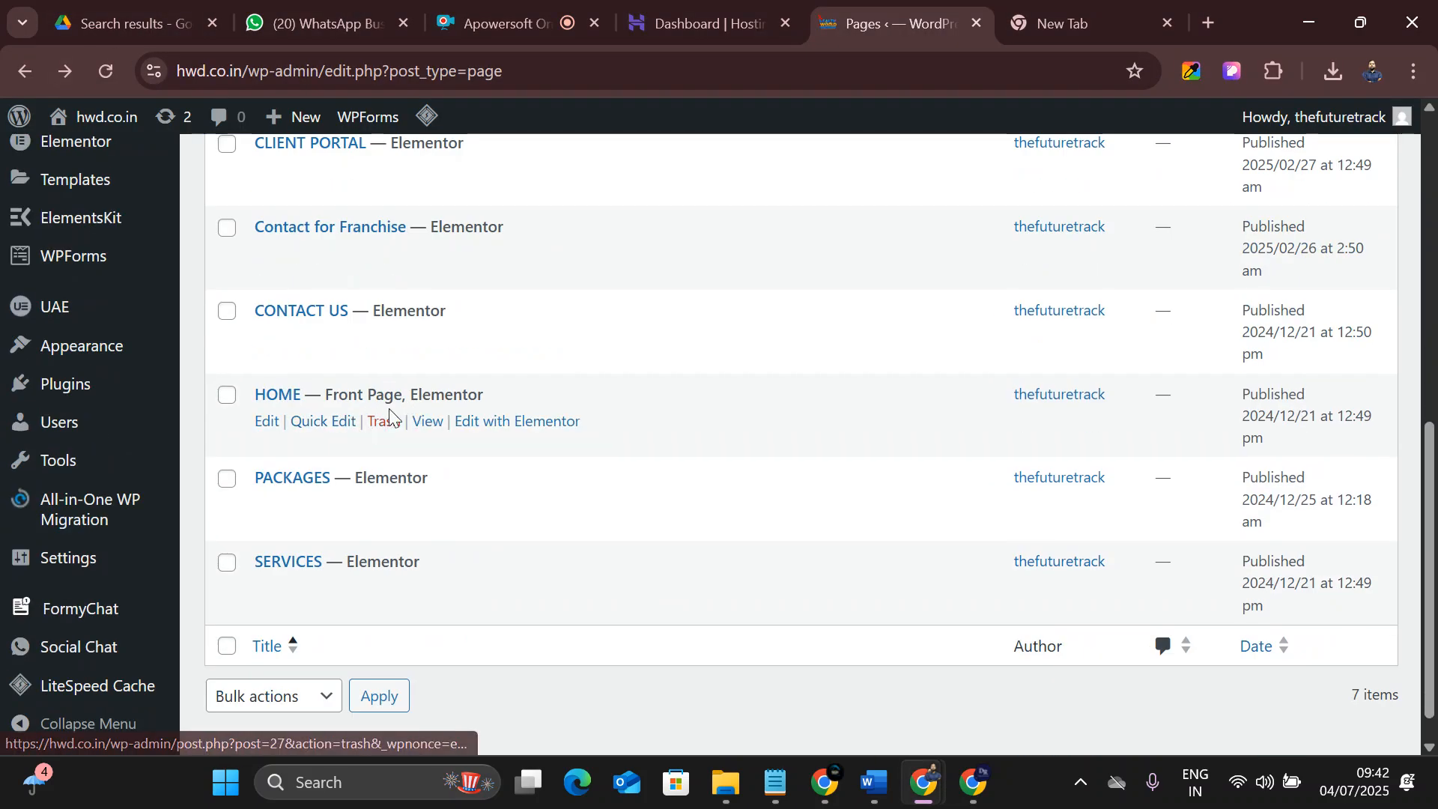
click(430, 426)
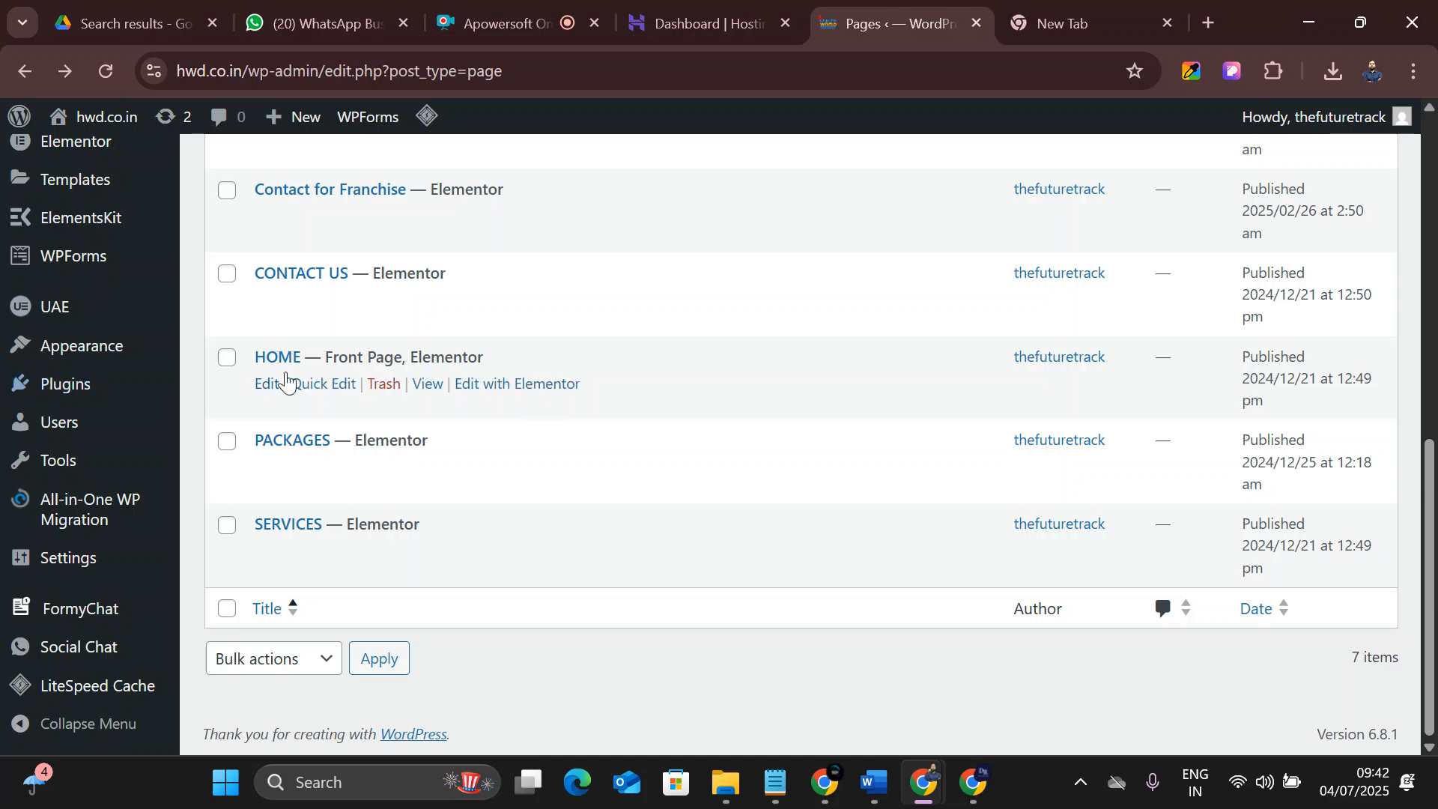
Try to open the HOME page in Elementor, check the preview debug and Learn More pages, and return to the Pages list.
click(523, 386)
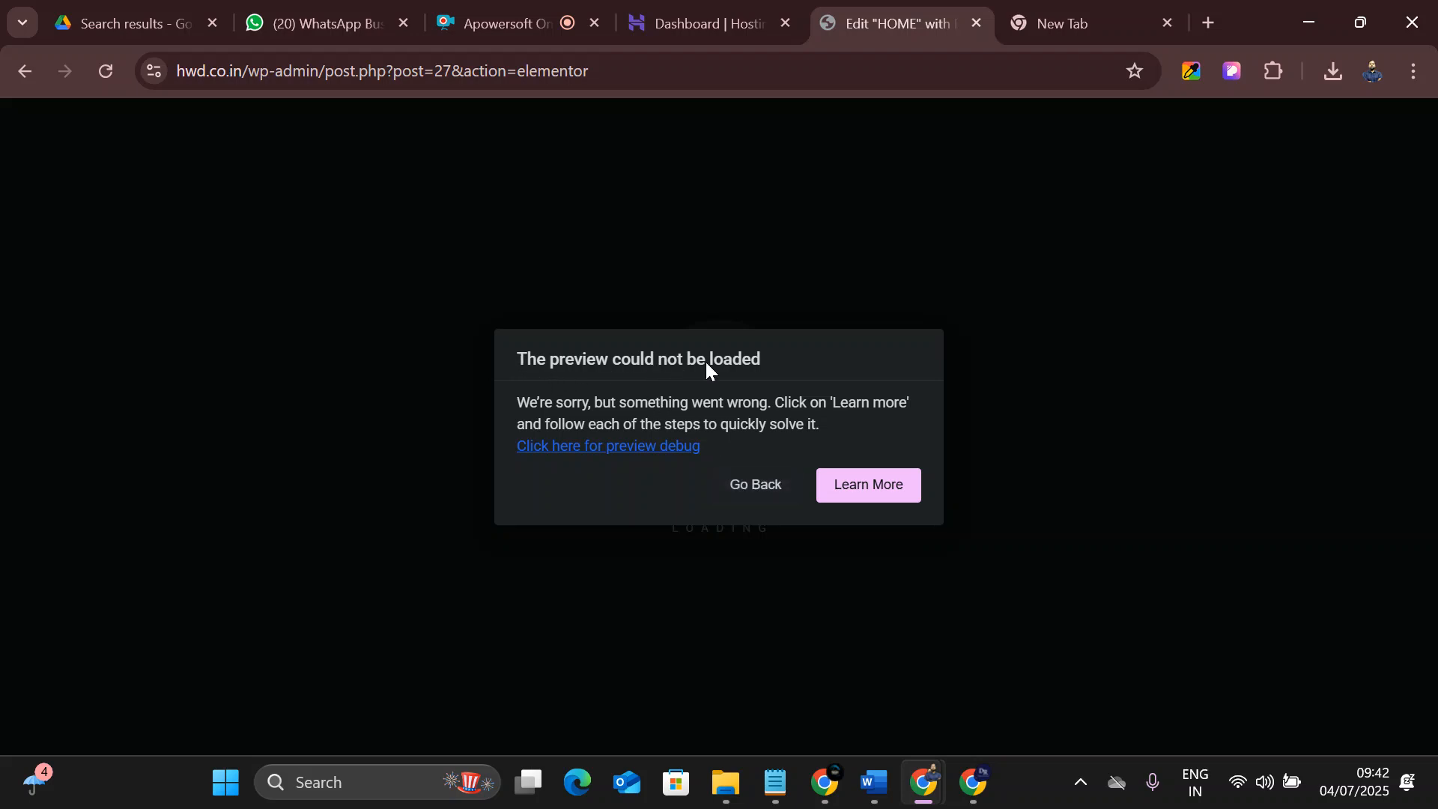
click(666, 446)
scroll(665, 442, down, 2)
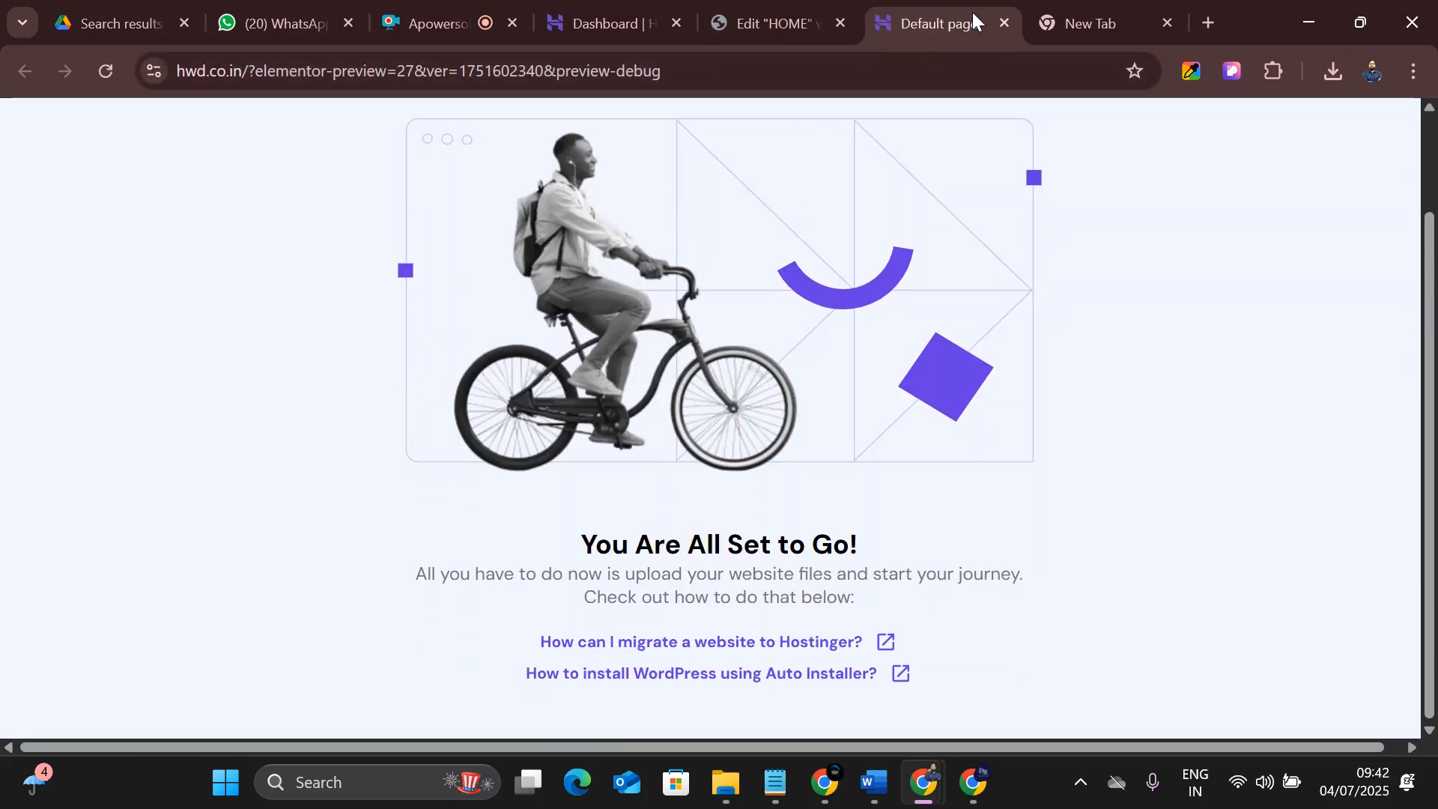
click(1004, 24)
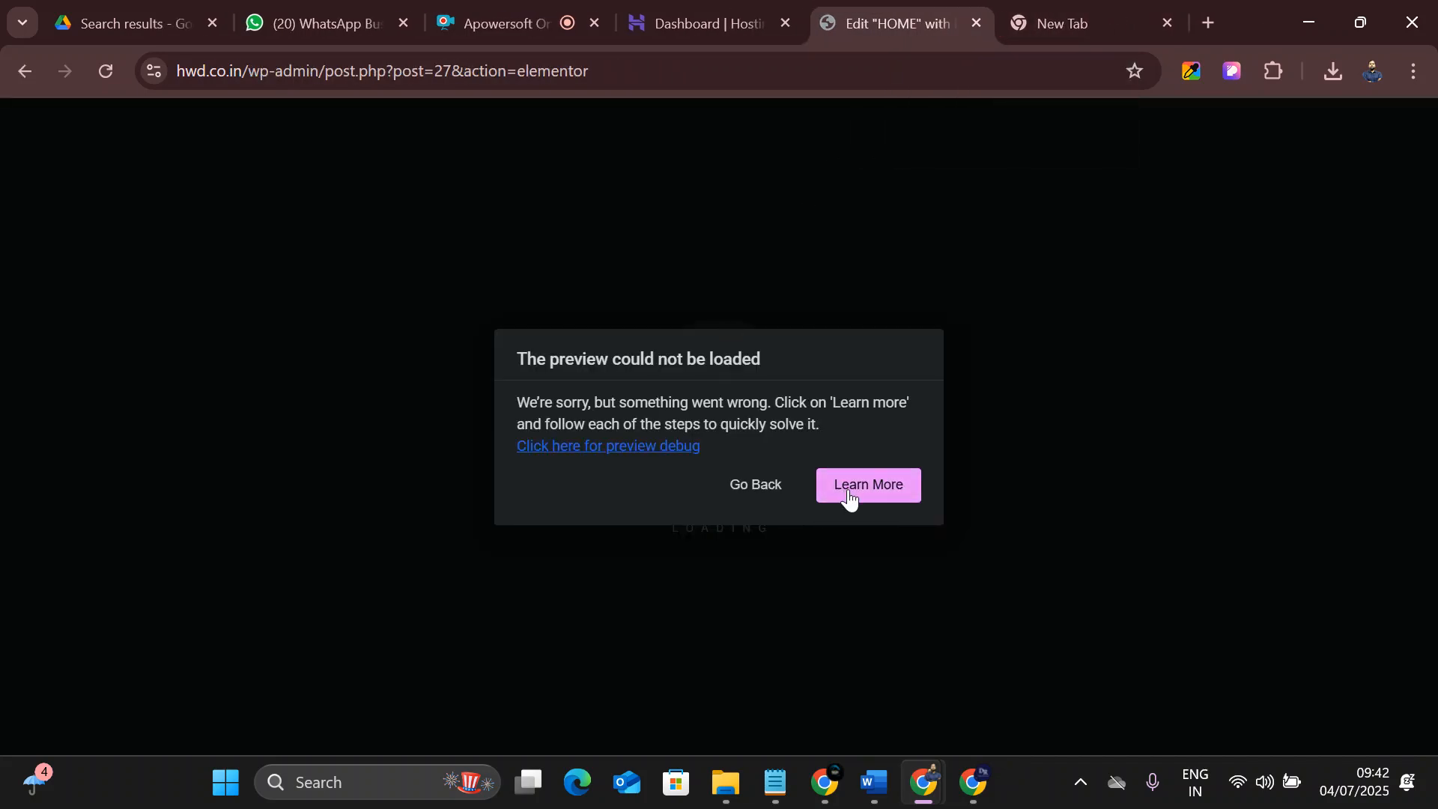
click(846, 499)
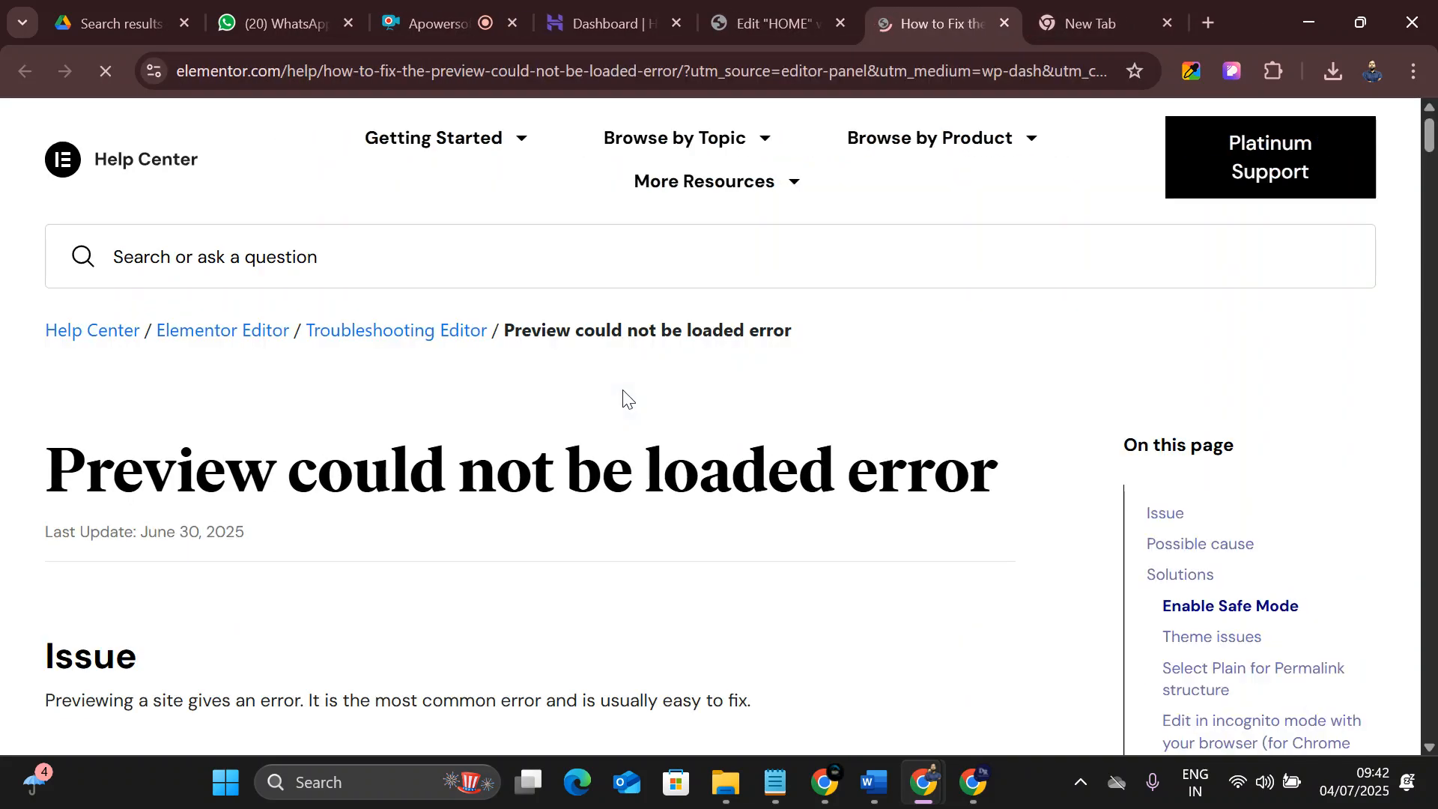
click(1004, 24)
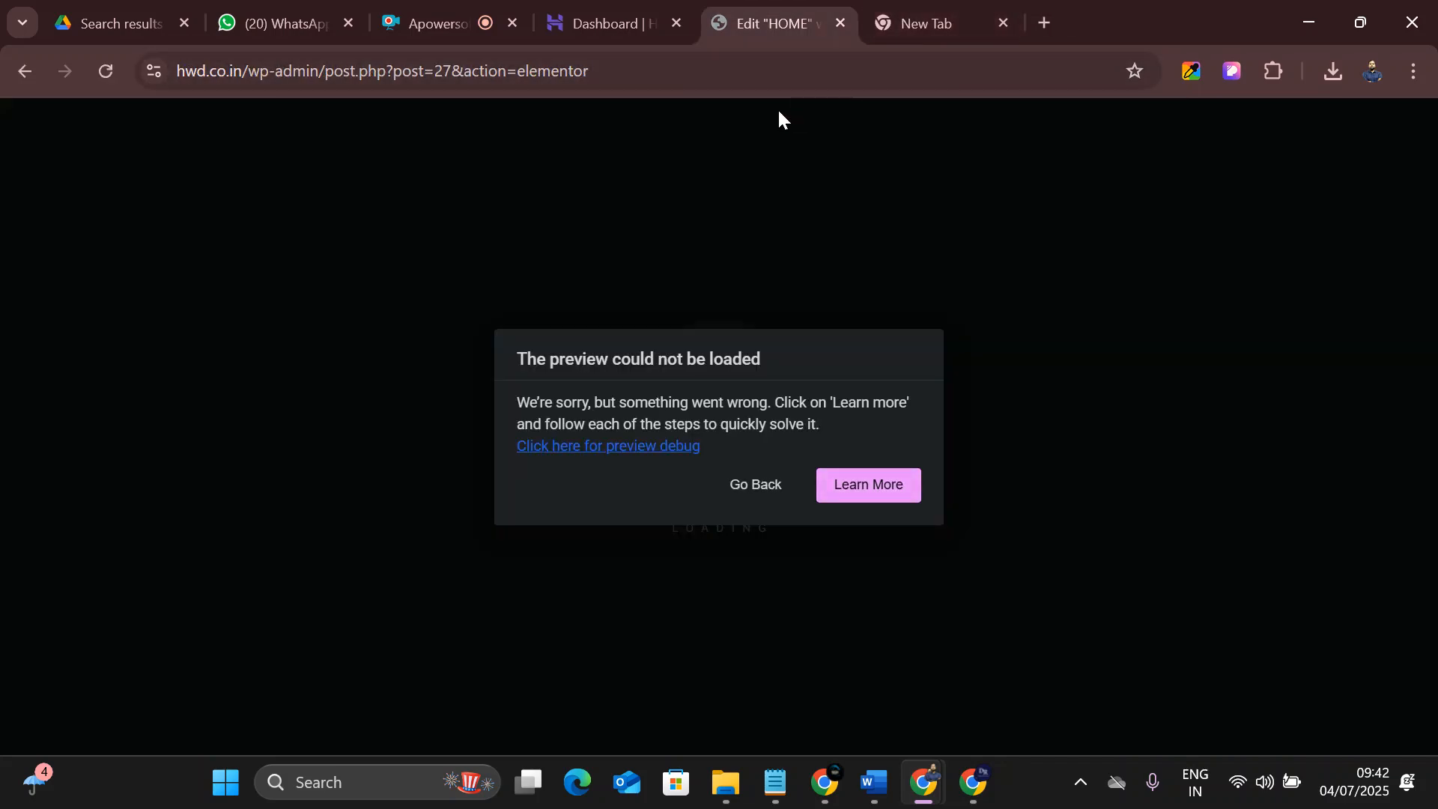
click(37, 70)
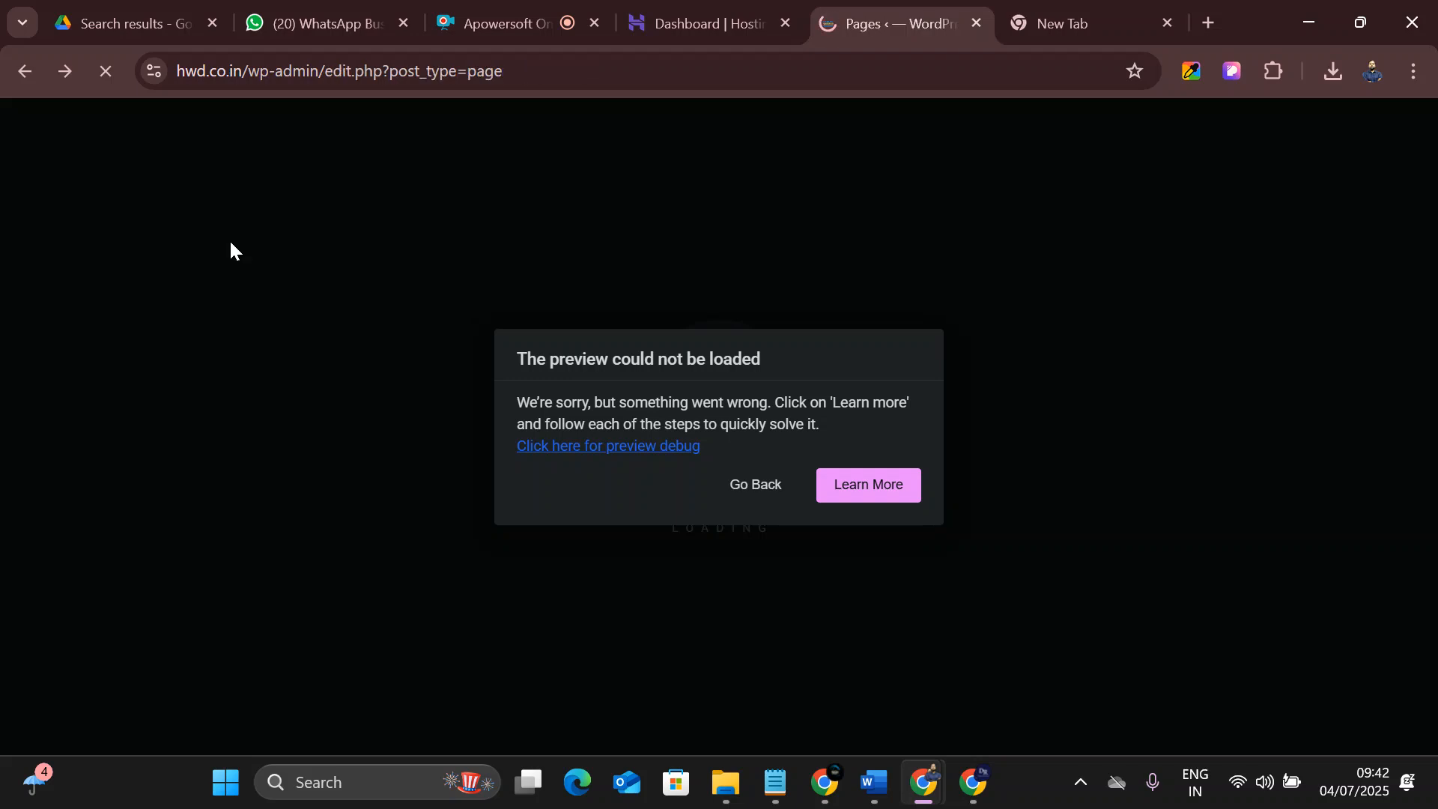
View the live CONTACT US, ABOUT US and SERVICES pages one by one, returning to the Pages list after each.
scroll(229, 247, down, 10)
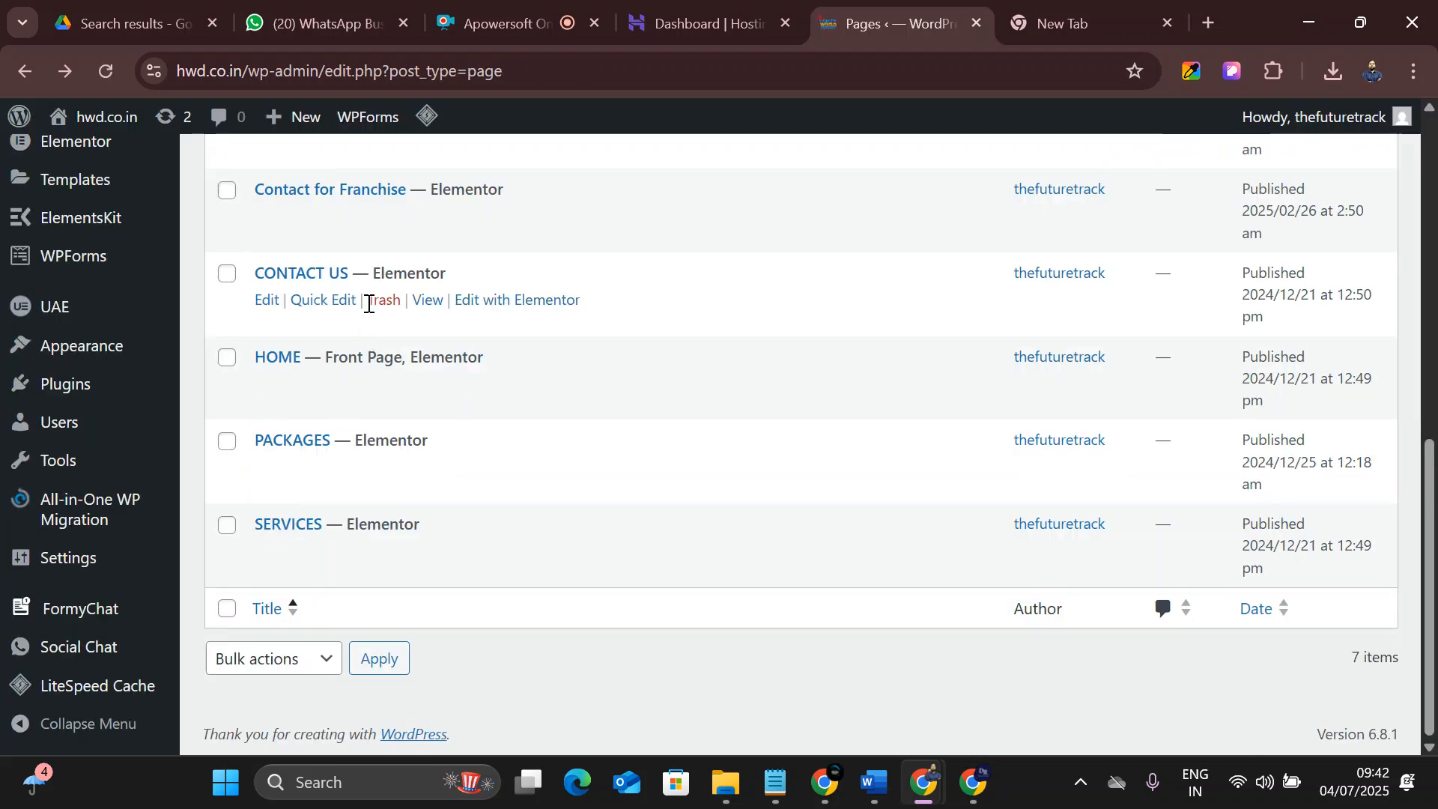
click(431, 300)
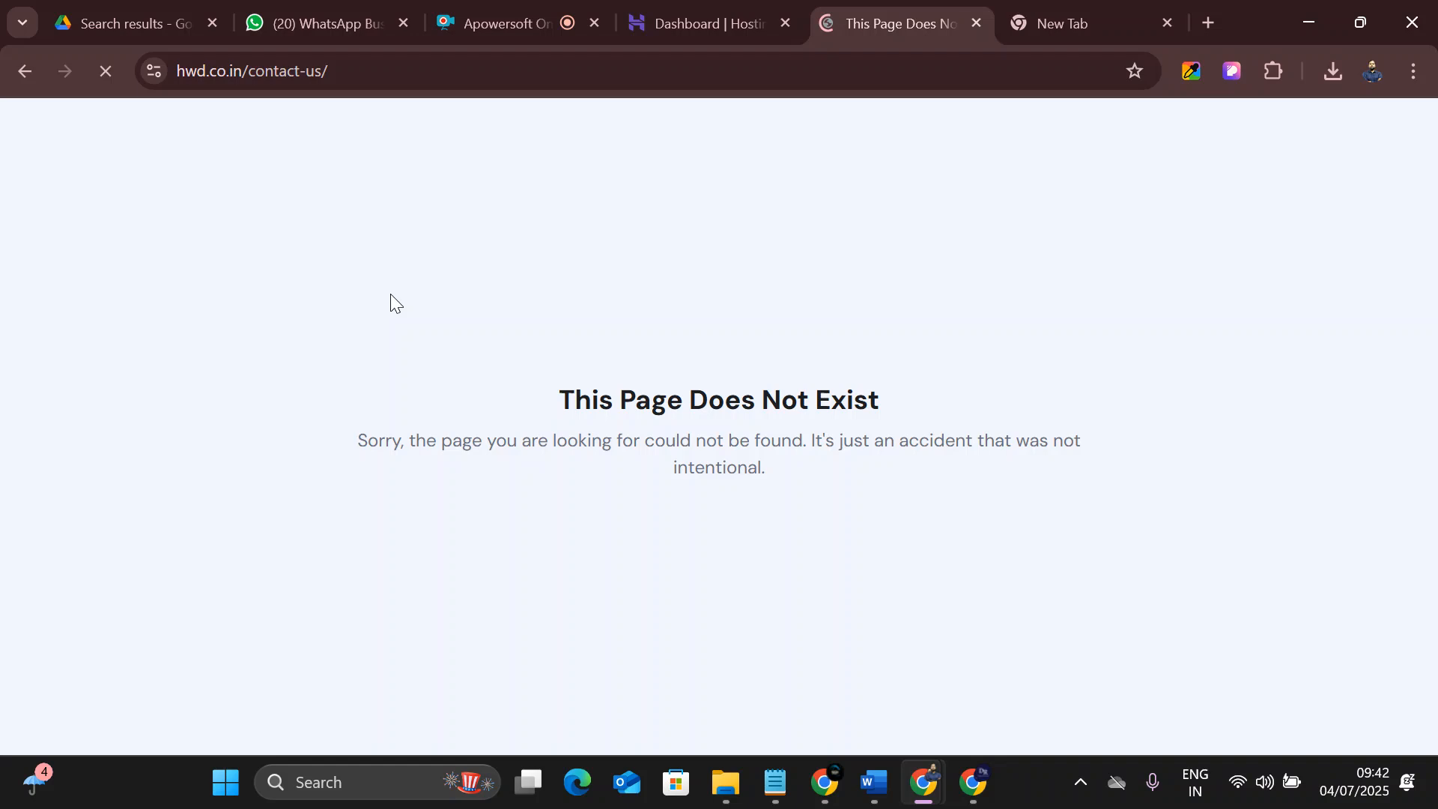
click(9, 76)
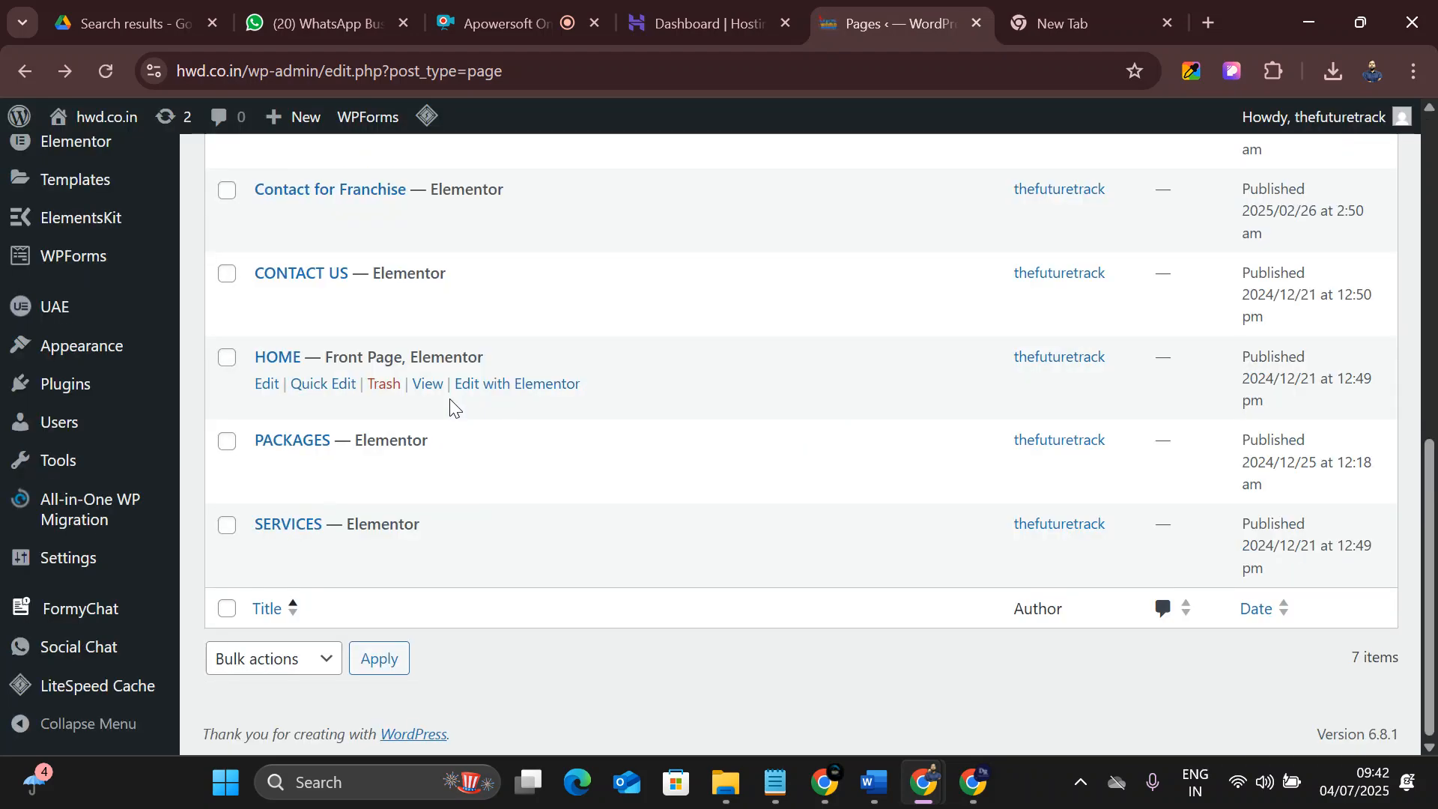
scroll(419, 375, up, 3)
click(424, 276)
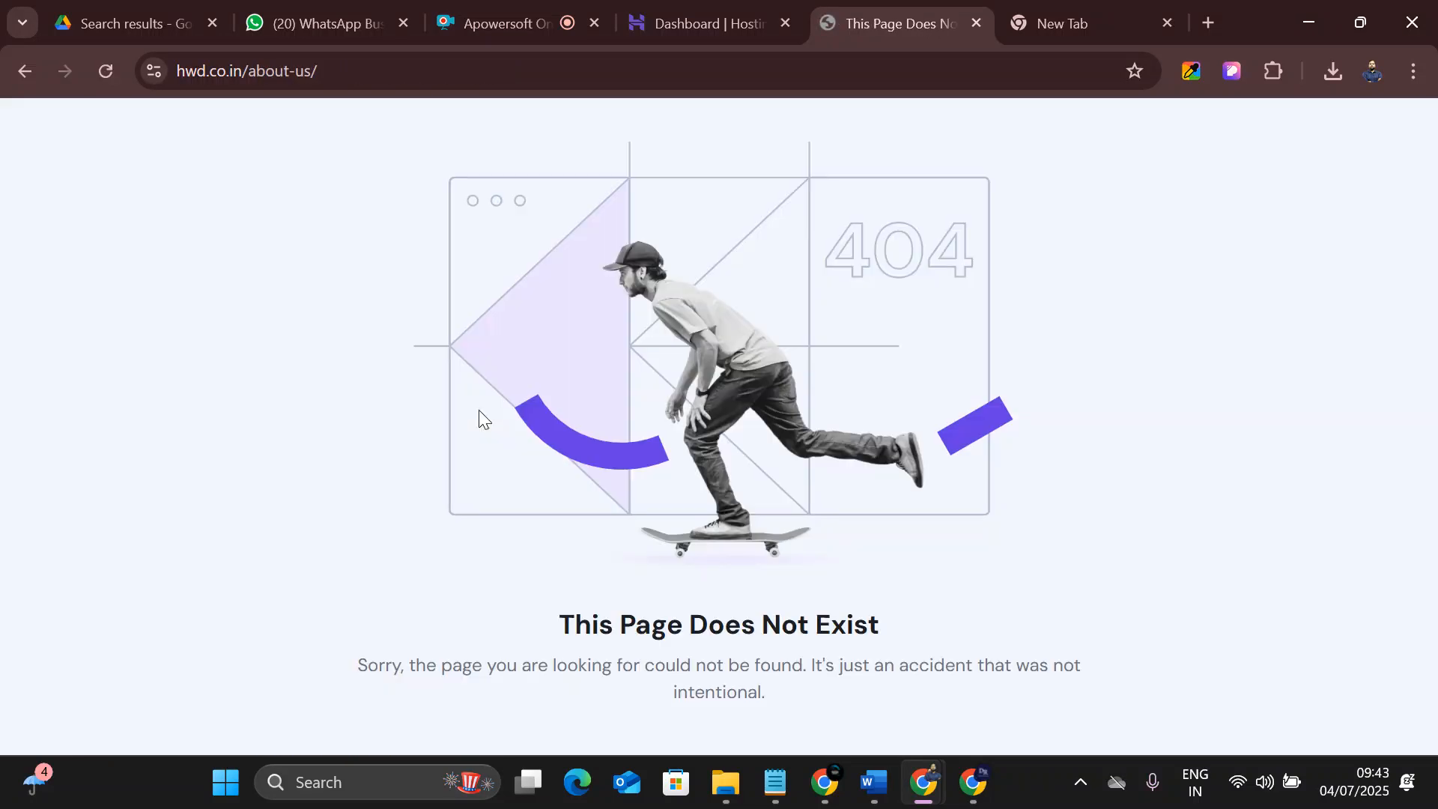
click(35, 74)
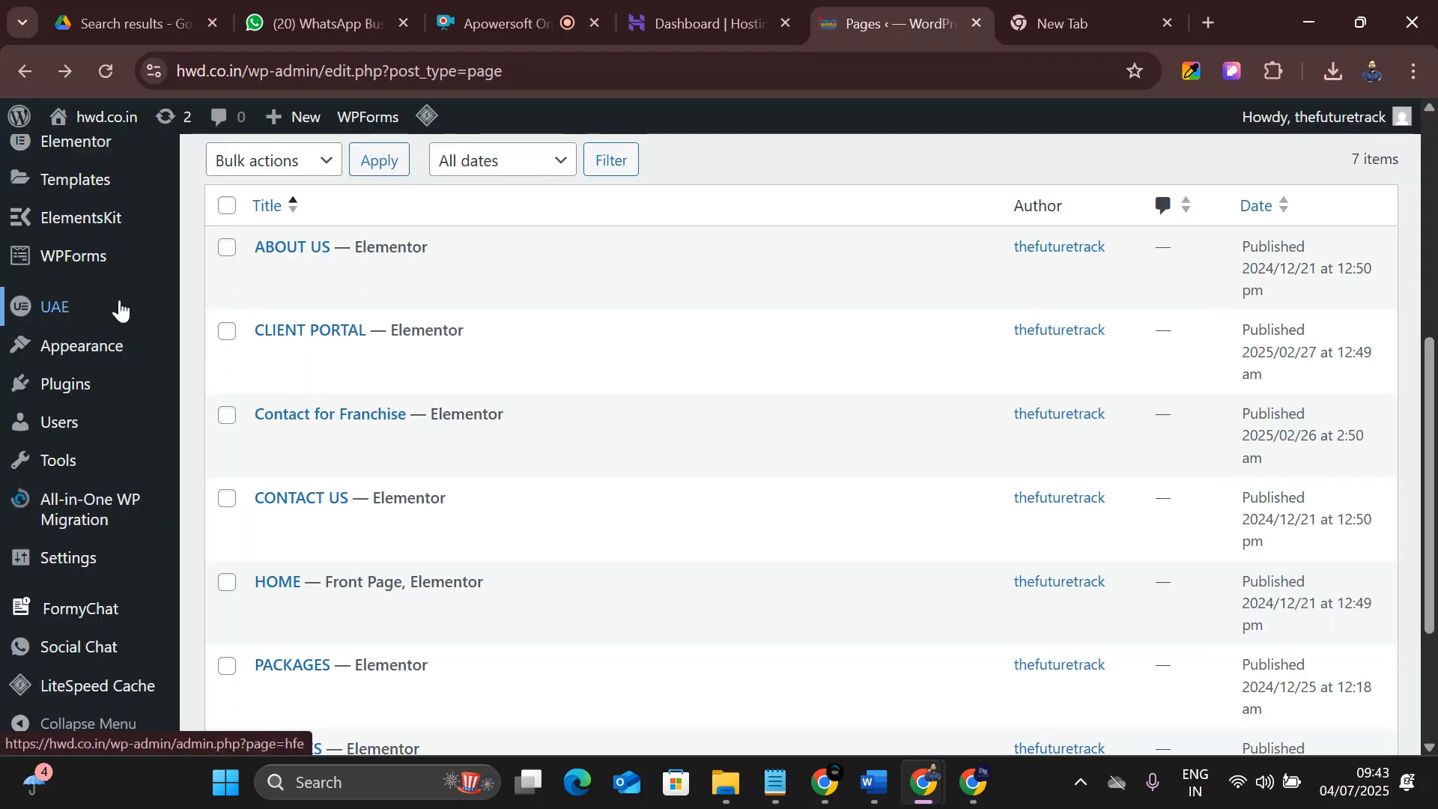
scroll(325, 514, down, 3)
click(424, 558)
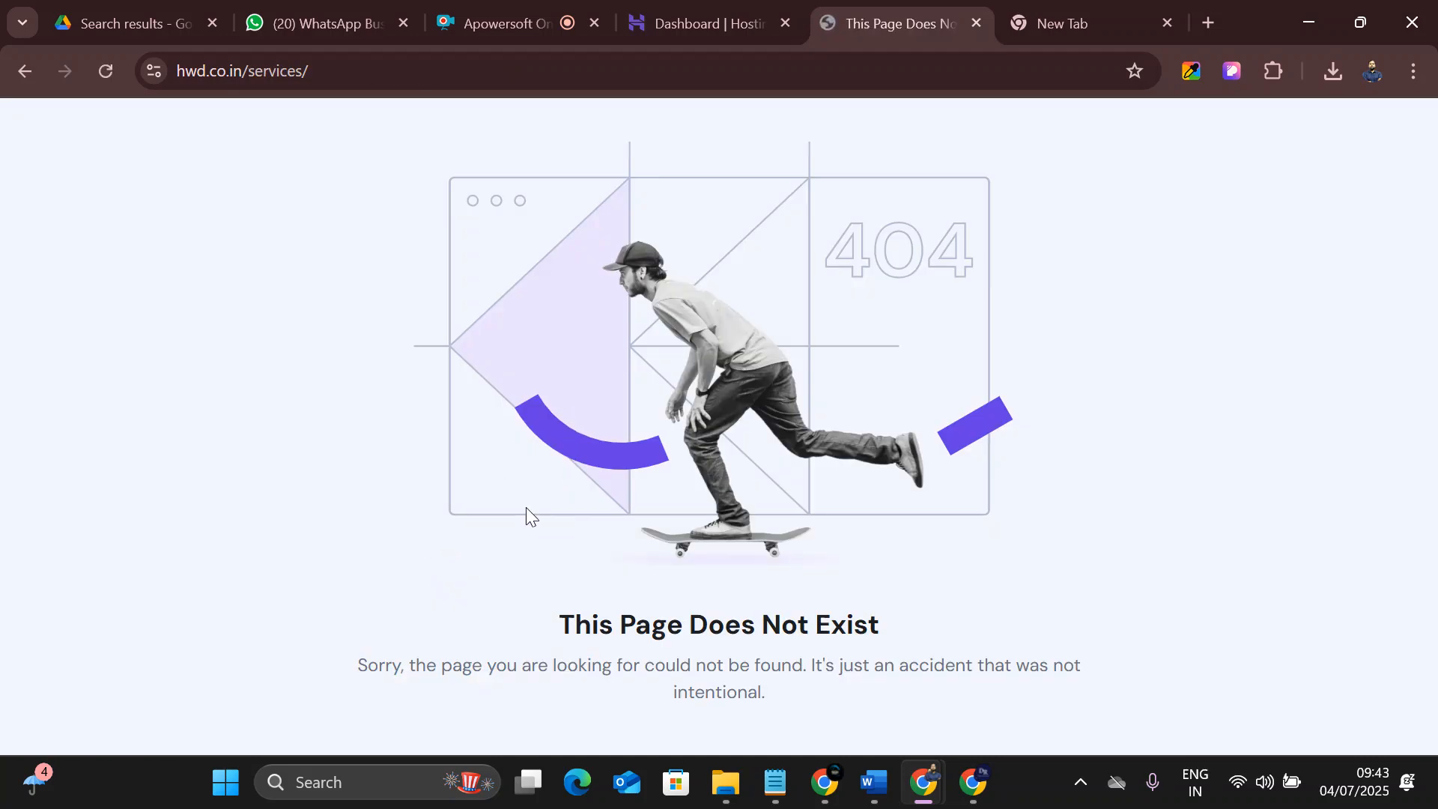
click(25, 70)
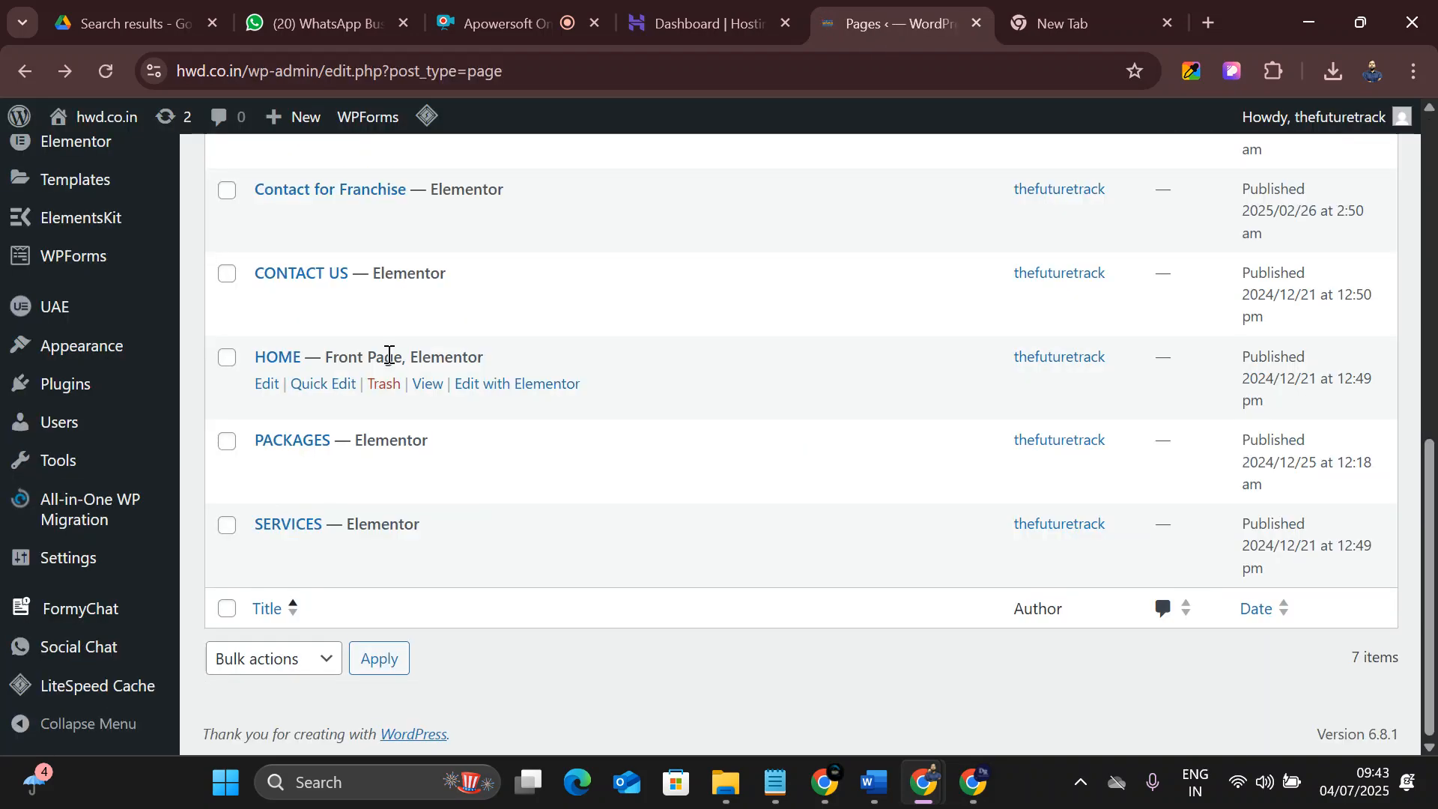
Dismiss the Ultimate Addons for Elementor data-sharing notice and the Elementor performance notice above the Pages list.
scroll(389, 355, up, 5)
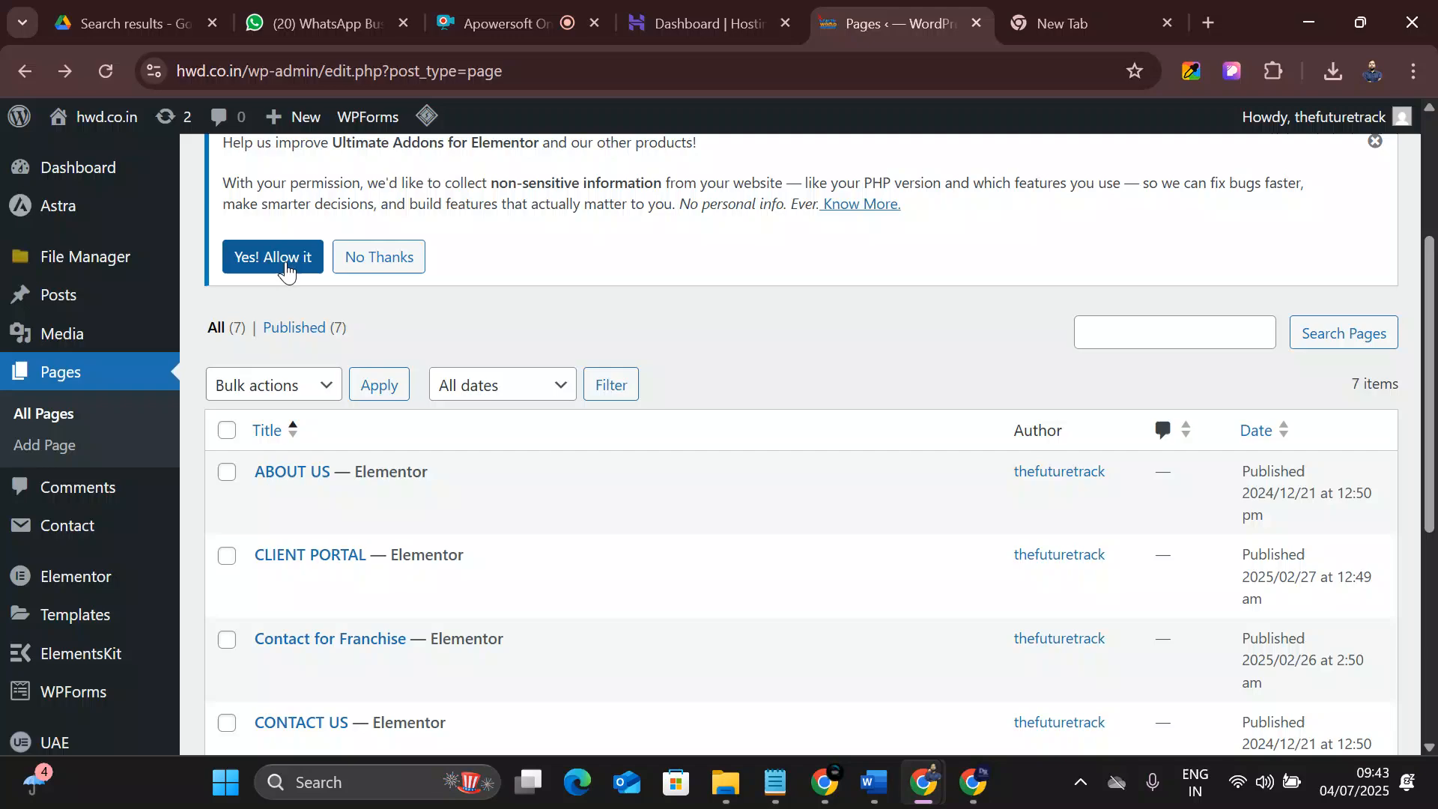
scroll(269, 277, up, 3)
click(1380, 364)
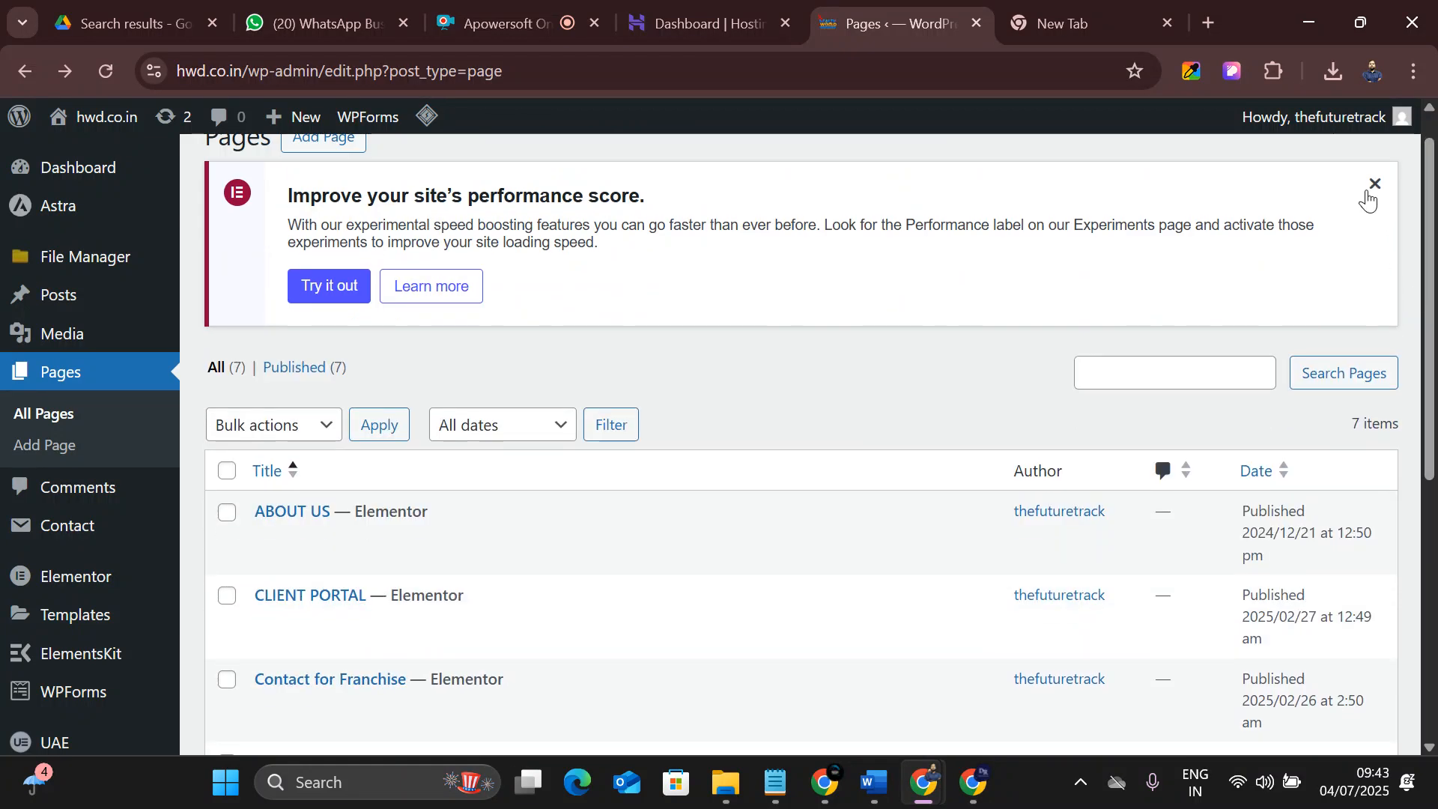
click(1368, 193)
Look over the remaining pages and open the list of plugins installed on hwd.co.in.
scroll(745, 433, down, 5)
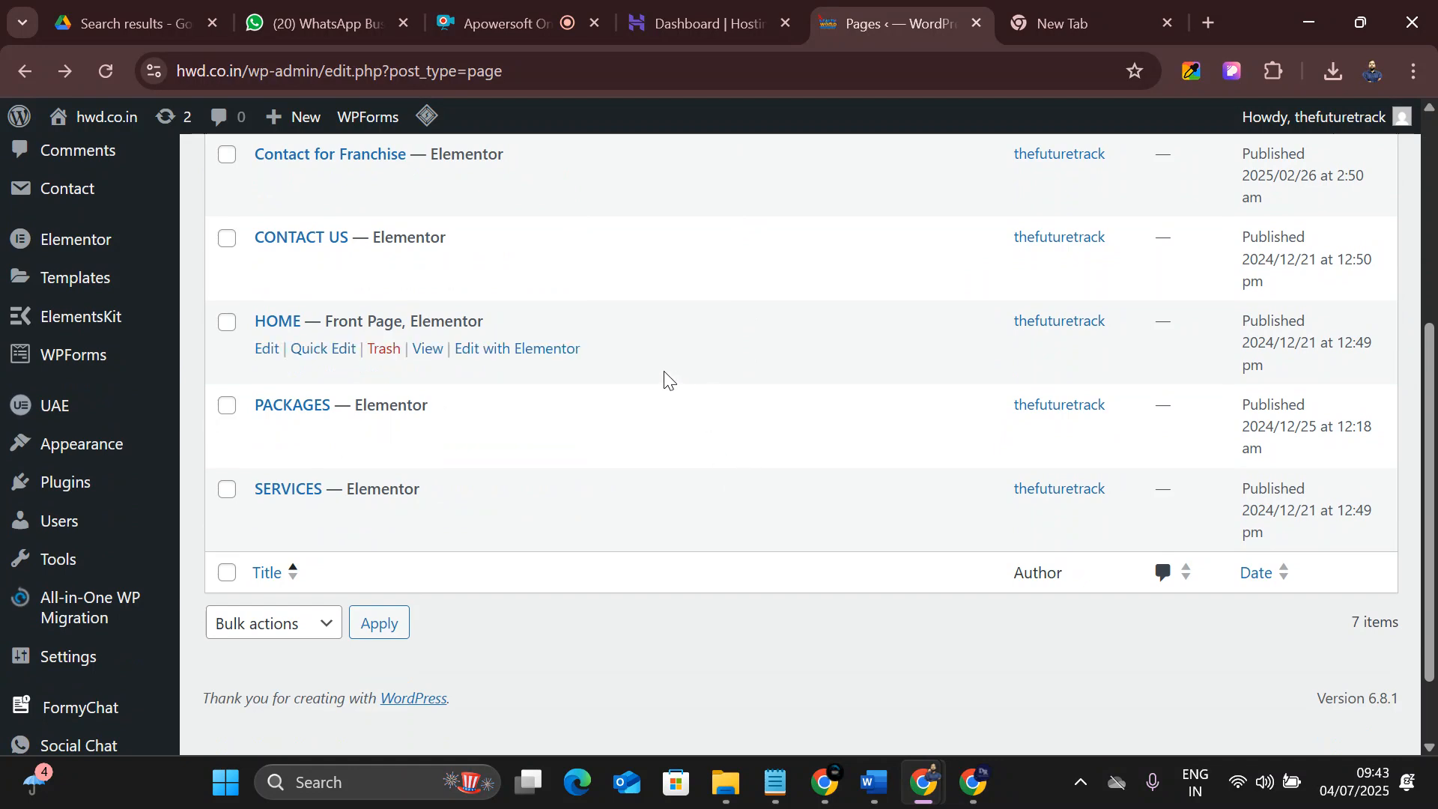
scroll(273, 444, up, 2)
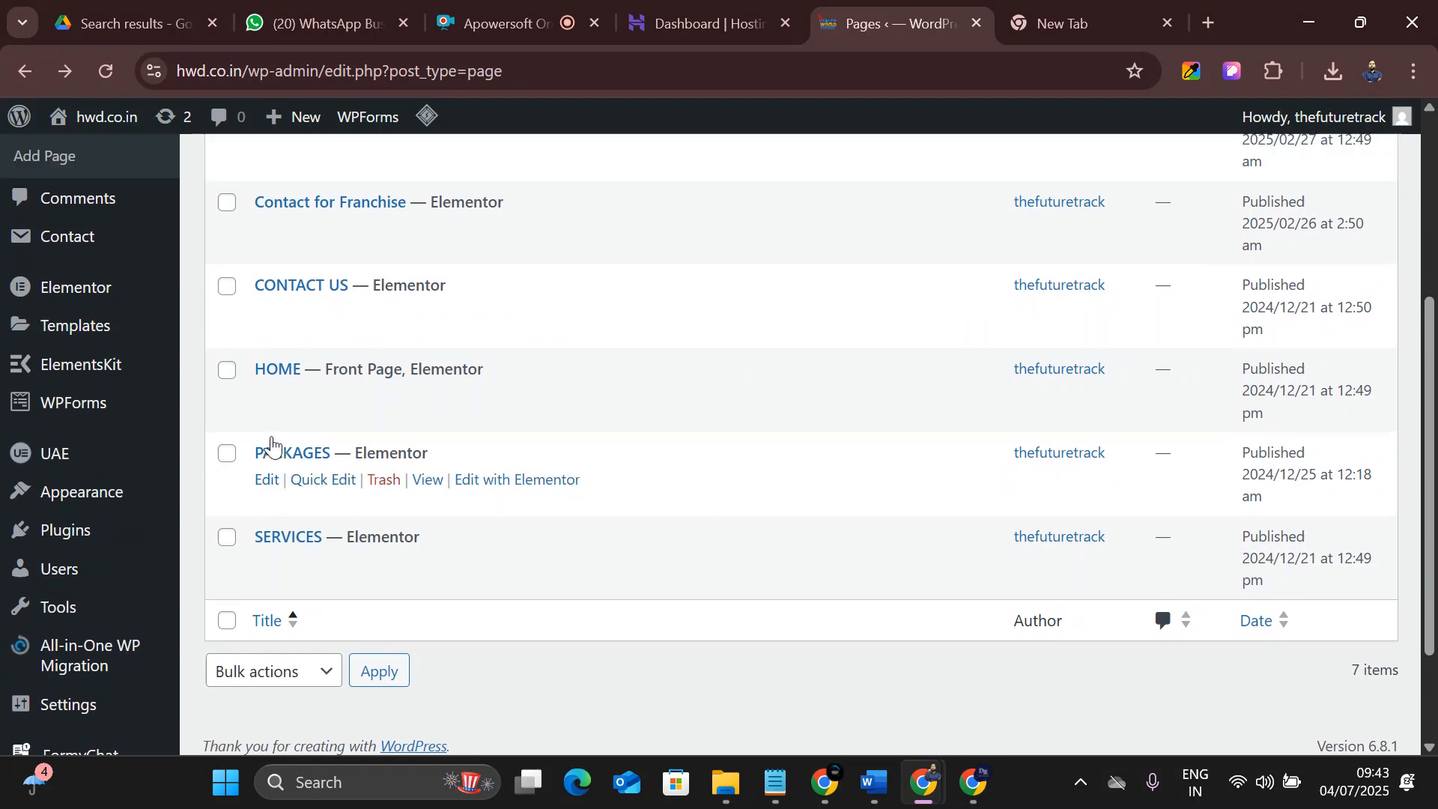
scroll(142, 597, down, 3)
mouse_move(167, 558)
mouse_move(106, 496)
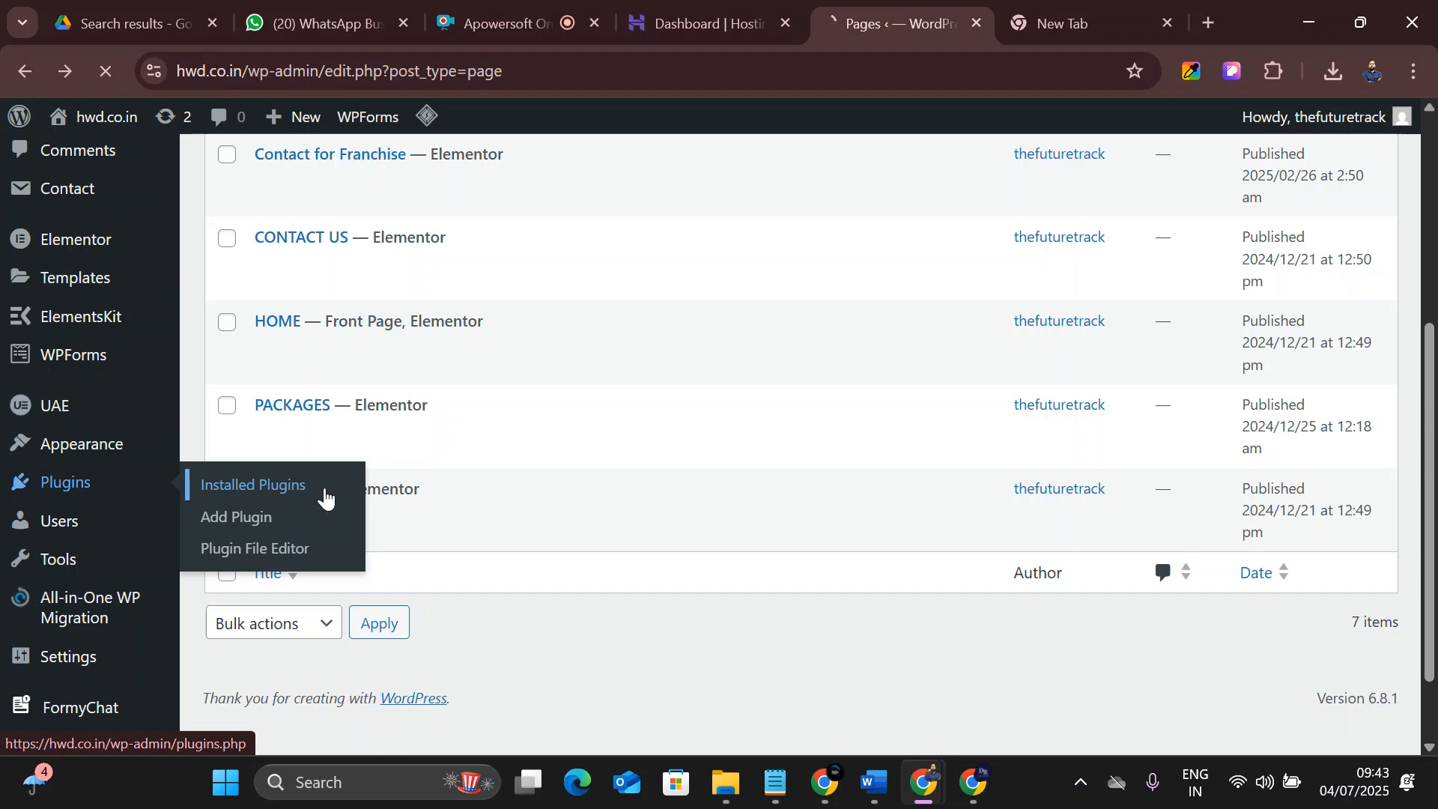
click(277, 492)
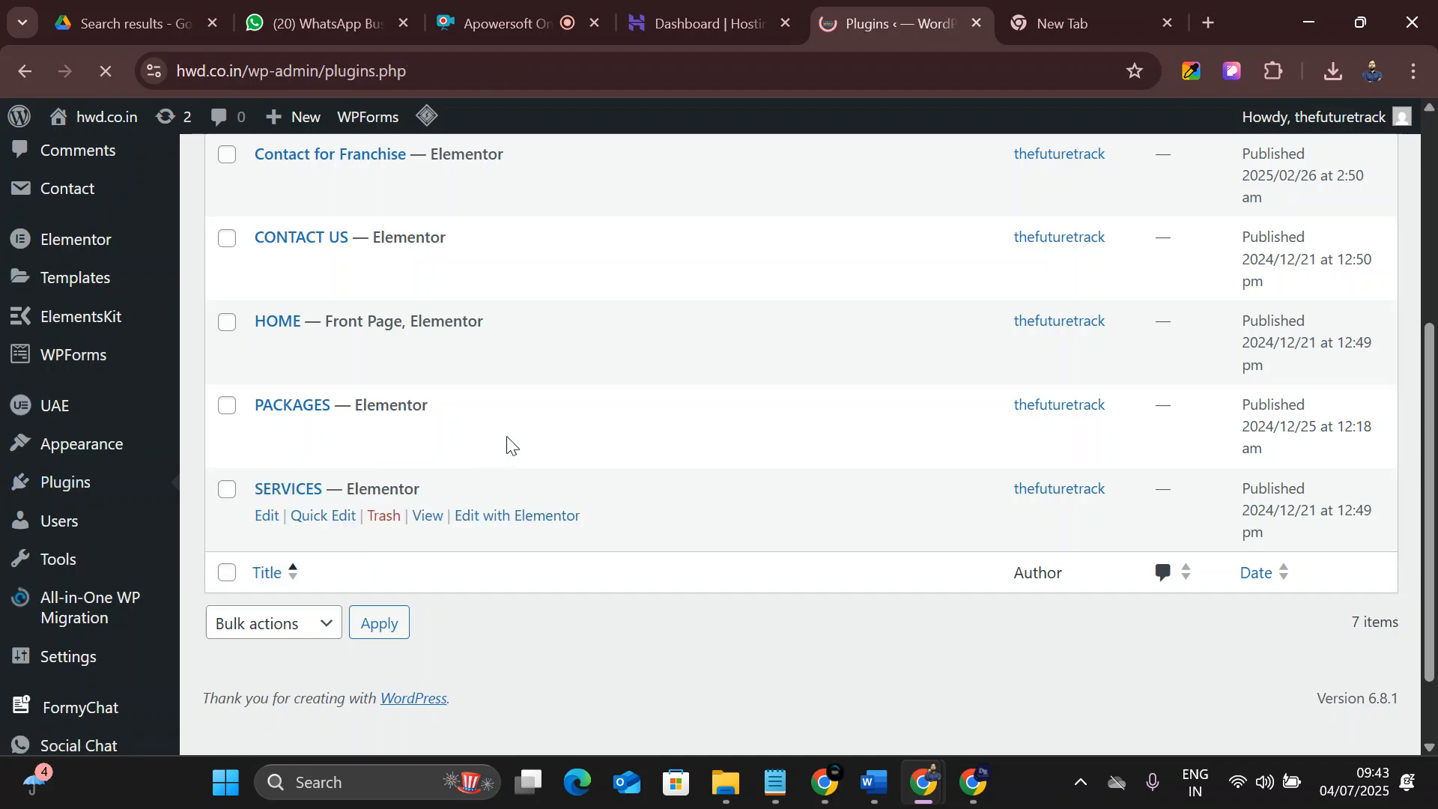
Examine which plugins hwd.co.in uses, from Akismet Anti-spam through Elementor Pro and ElementsKit to WPForms Lite.
scroll(512, 417, down, 4)
scroll(514, 424, down, 2)
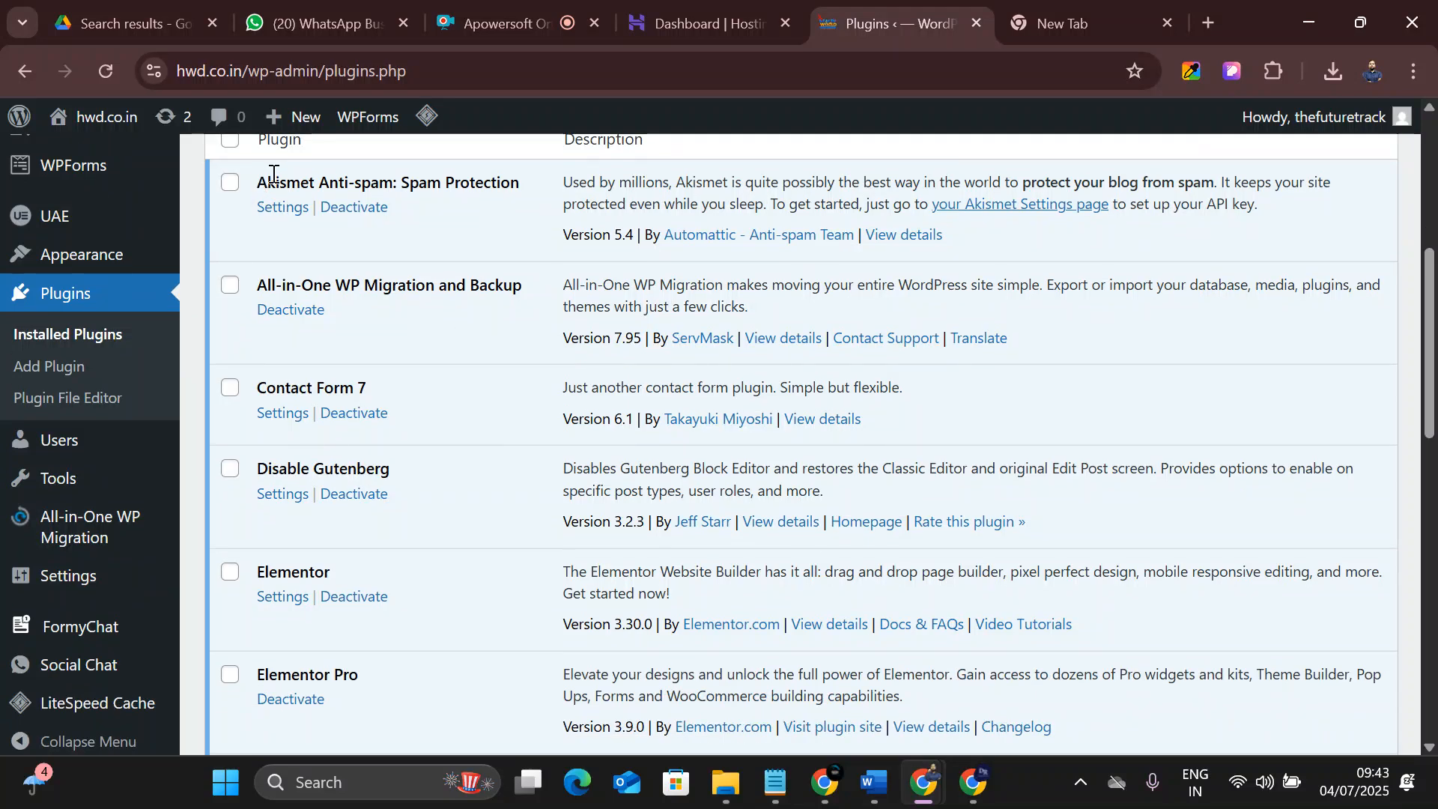
drag(245, 180, 521, 185)
scroll(463, 384, down, 6)
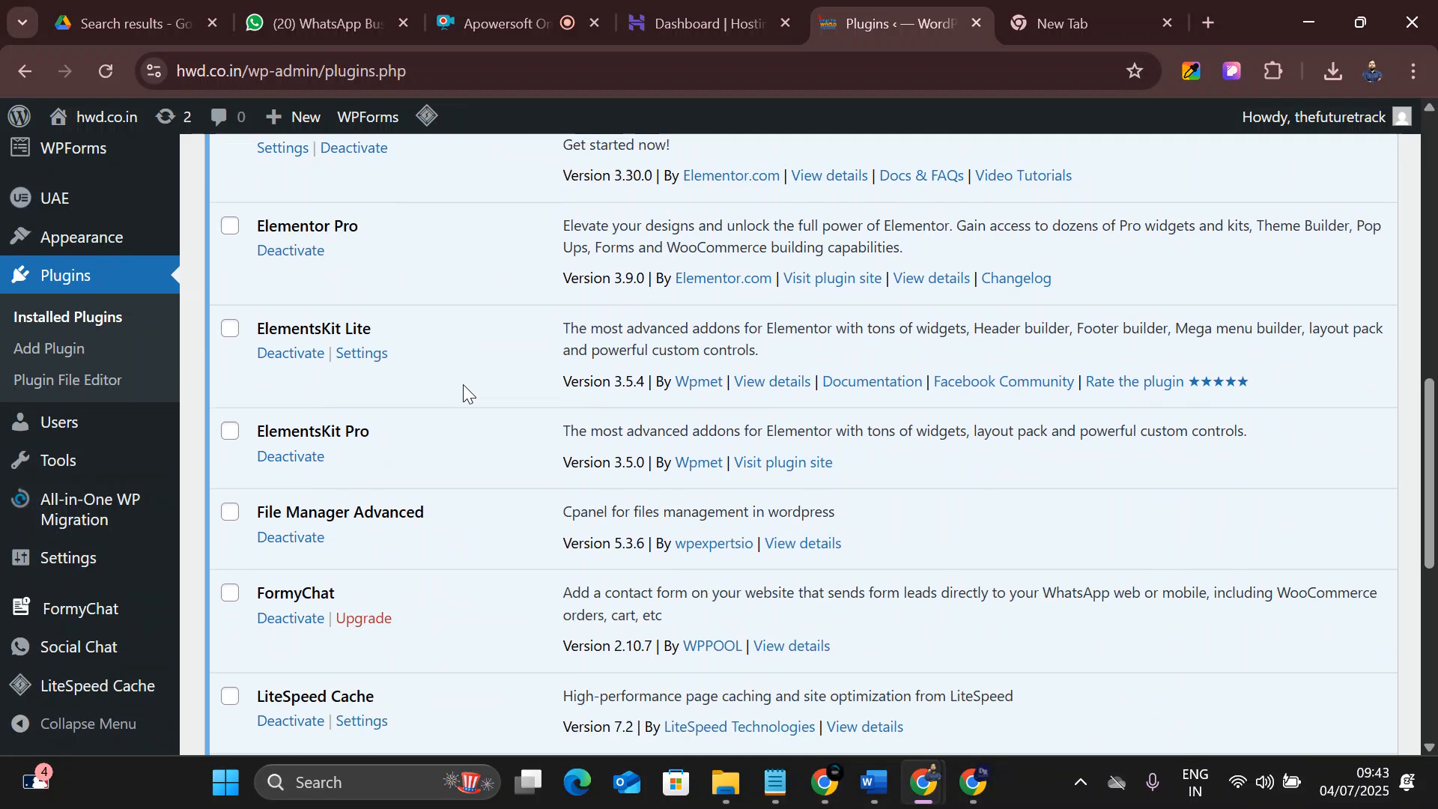
scroll(463, 385, down, 3)
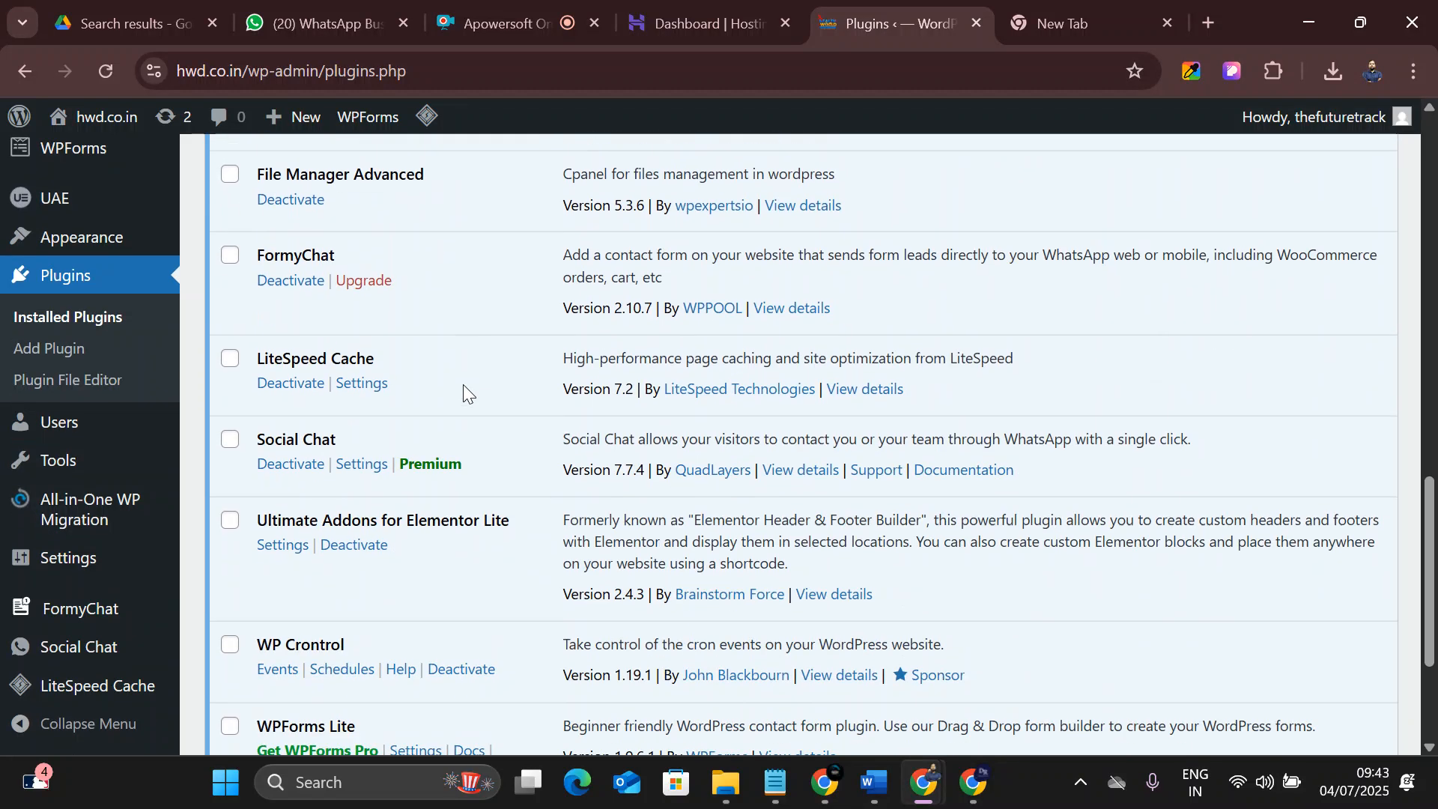
scroll(463, 384, down, 3)
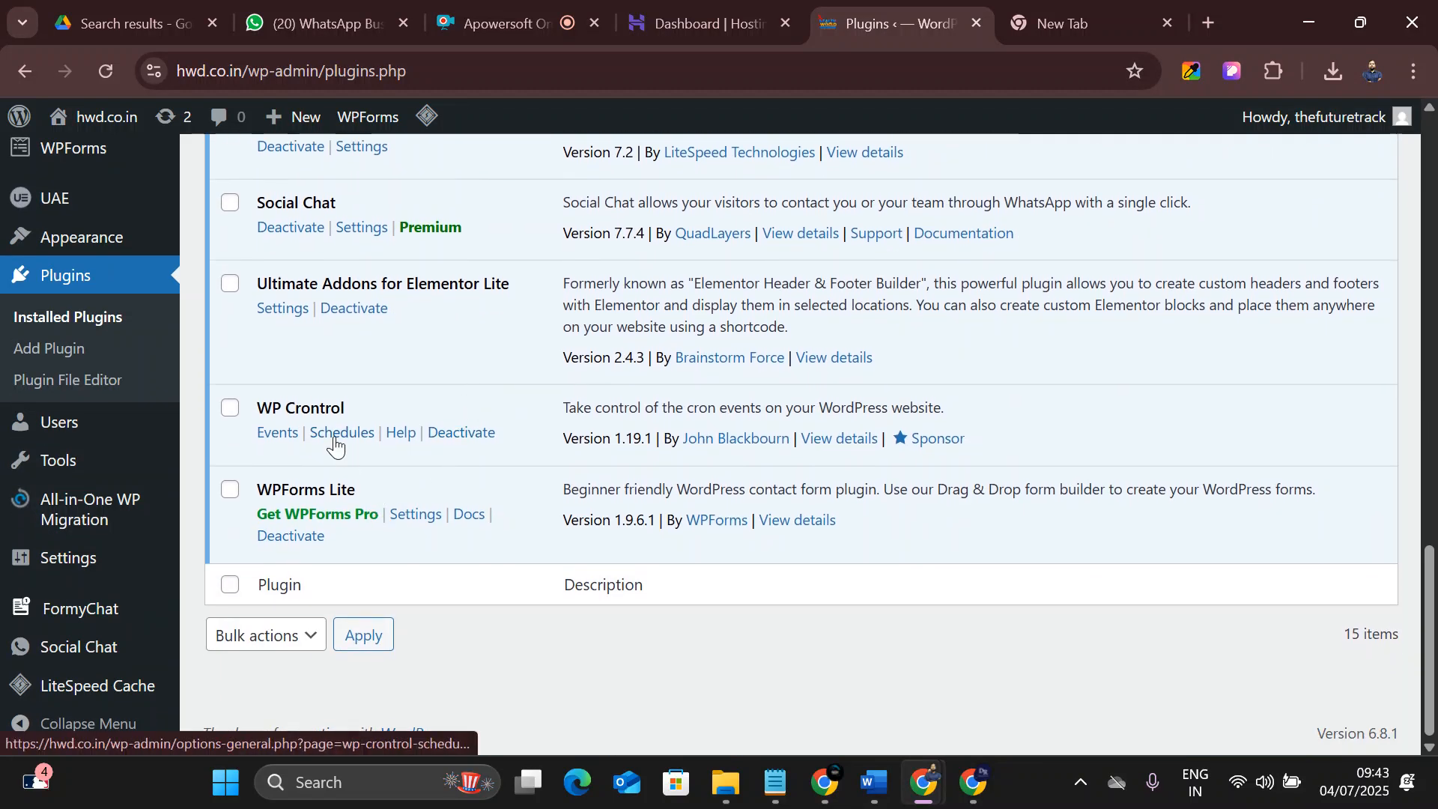
scroll(381, 504, up, 1)
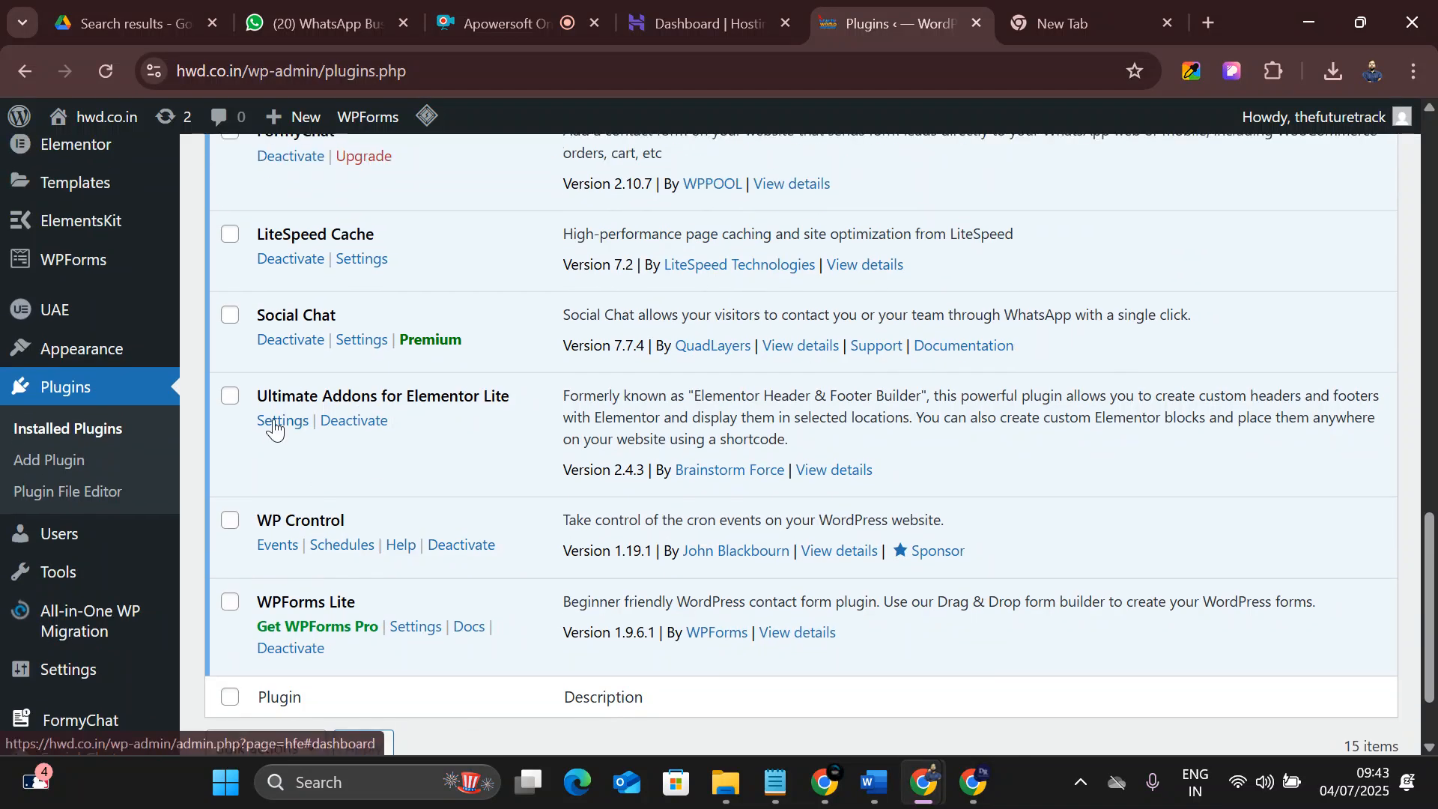
scroll(476, 403, up, 1)
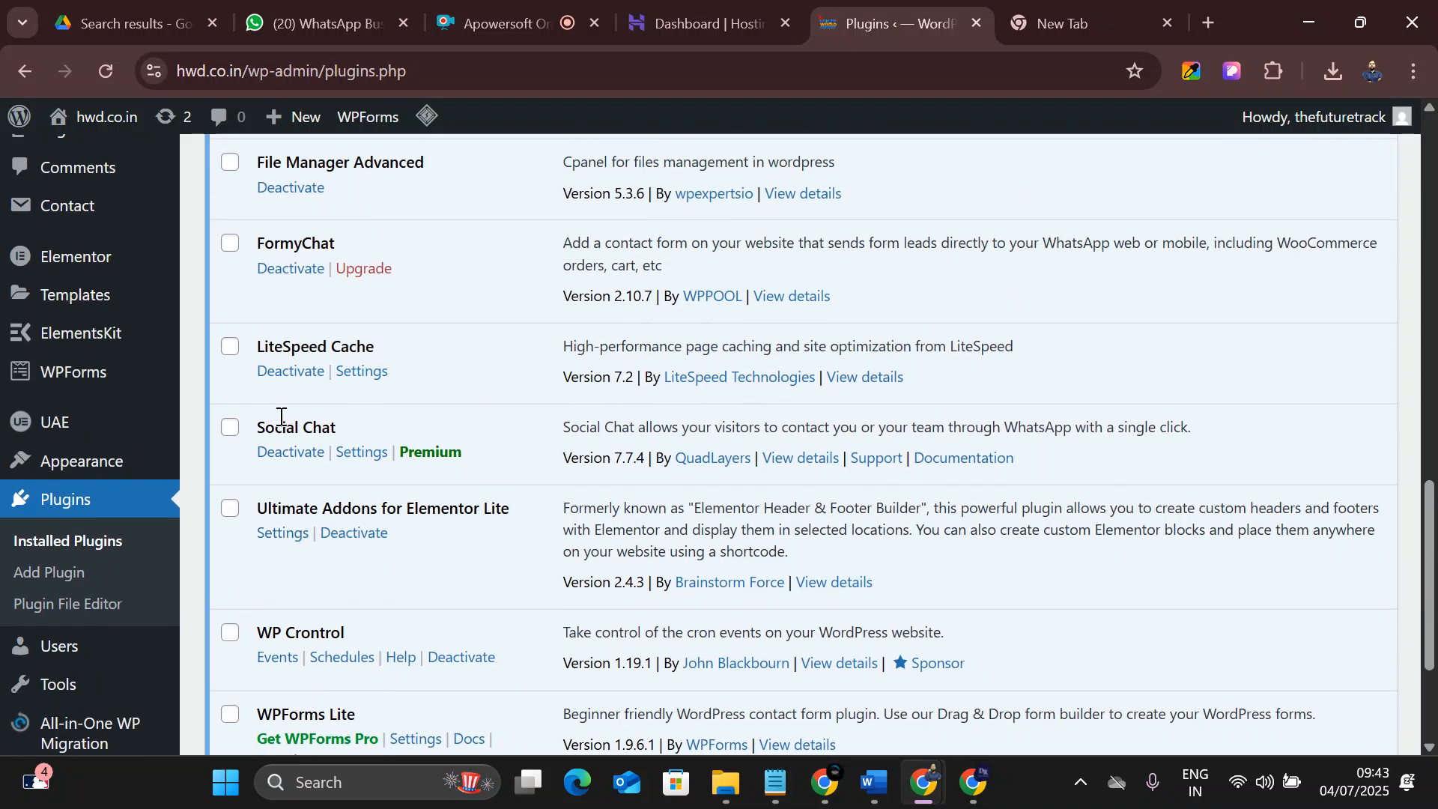
scroll(322, 329, up, 2)
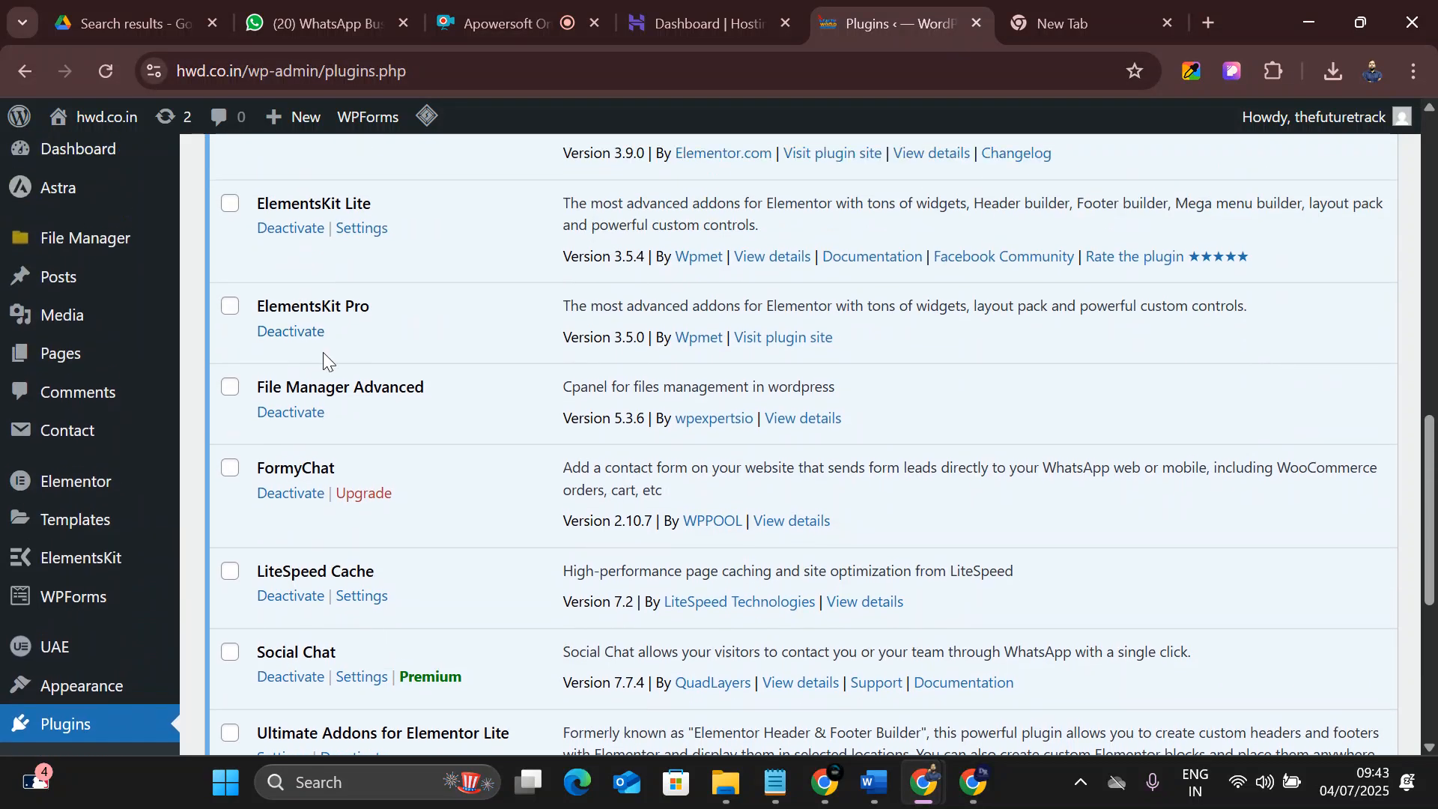
scroll(395, 338, up, 1)
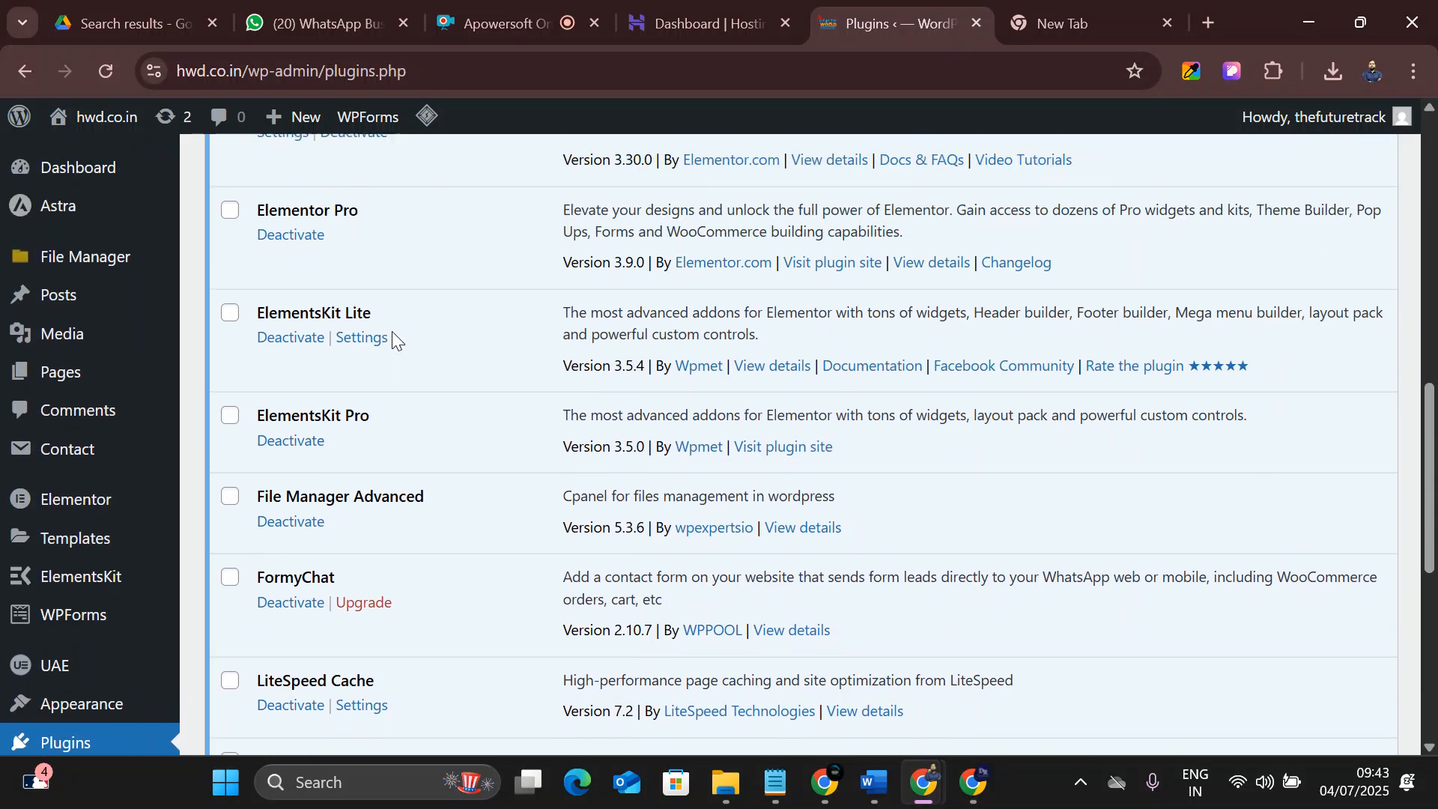
scroll(484, 367, up, 2)
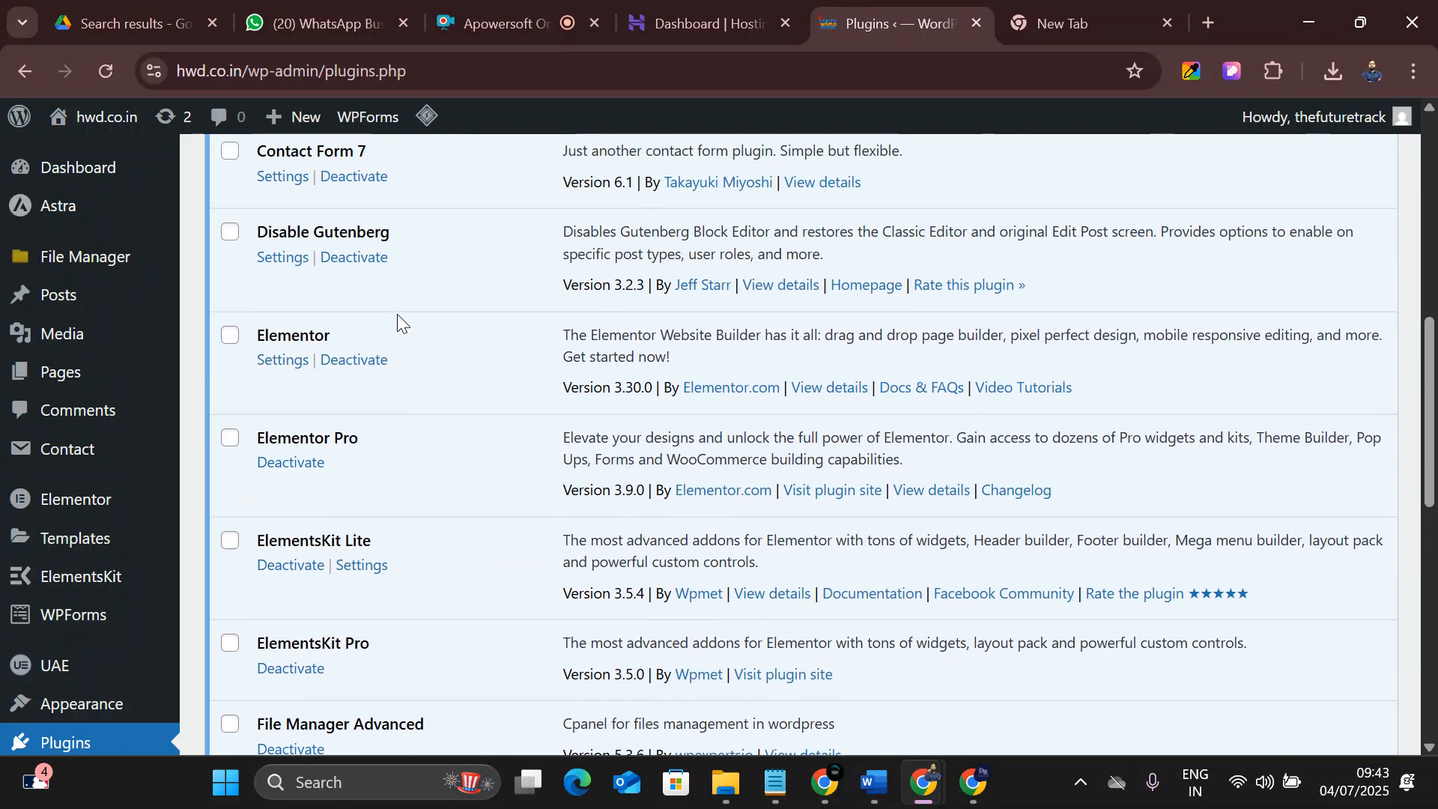
Review the rest of the installed plugins, then switch to the Notepad notes and start a new line below "Meta slider".
scroll(375, 288, up, 2)
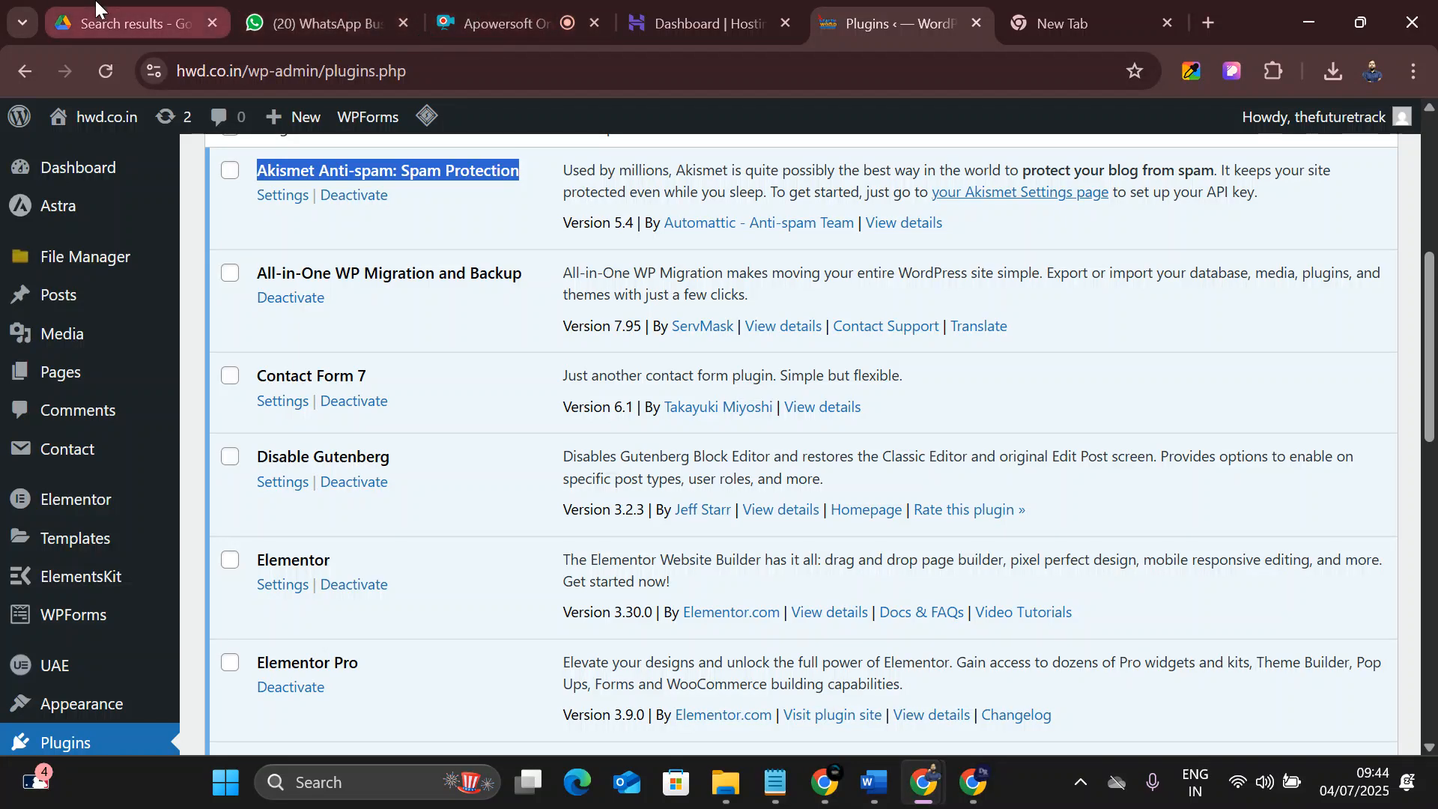
scroll(430, 407, down, 3)
scroll(382, 480, down, 3)
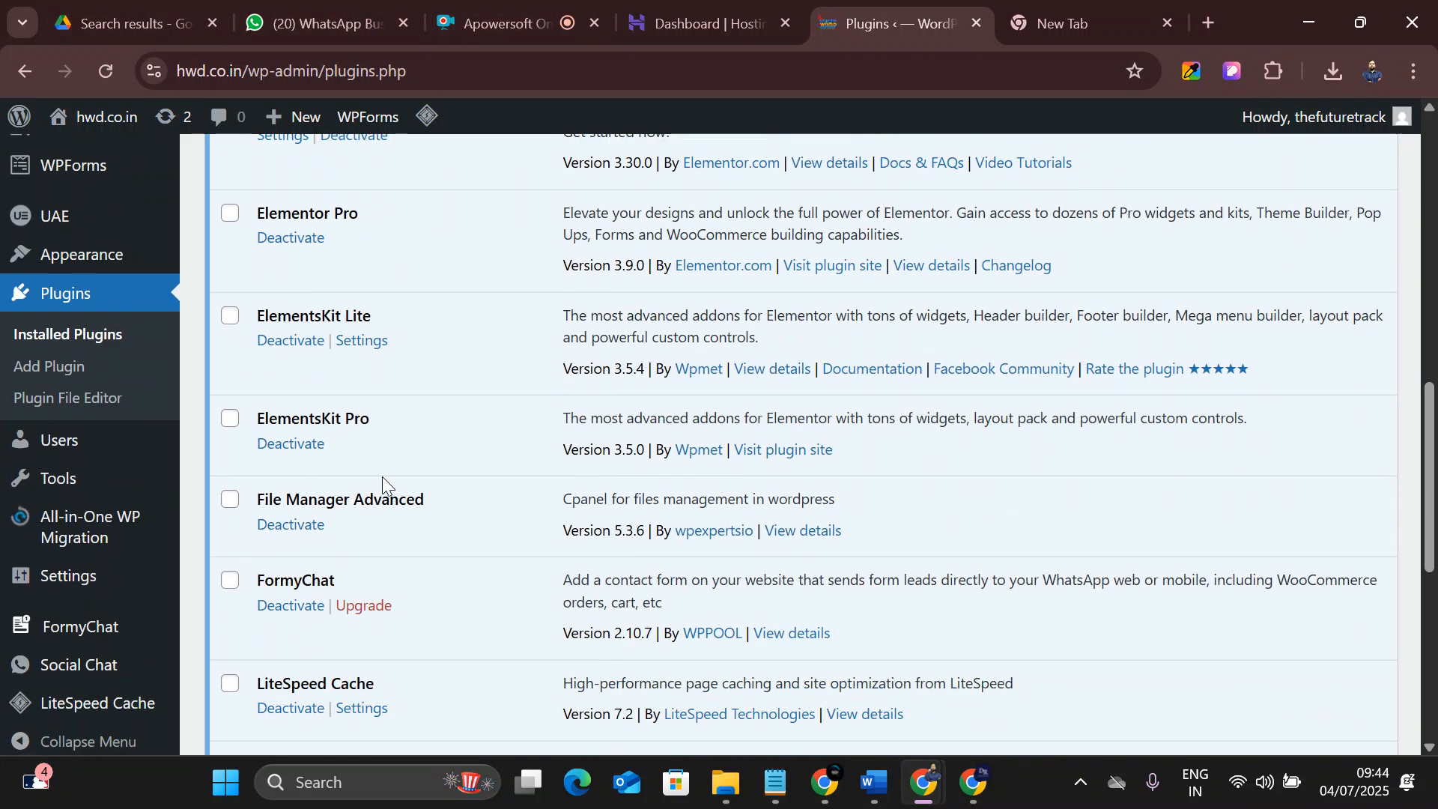
key(alt+Tab)
key(alt+Tab)
key(alt+Tab)
click(320, 513)
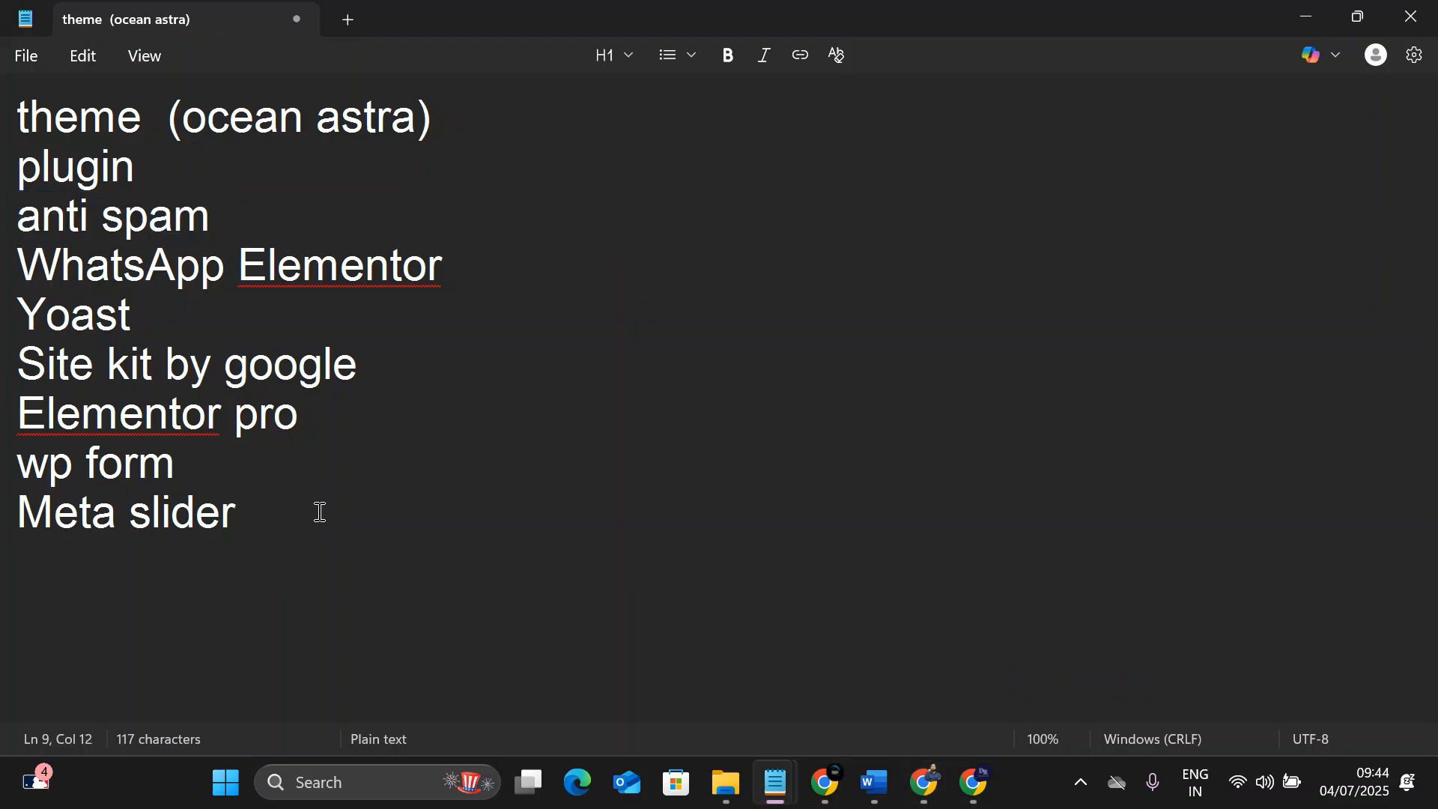
key(Return)
Write "alignment" as the new entry below "Meta slider", correcting the misspellings.
key(alt+Tab)
key(alt+Tab)
text(alig)
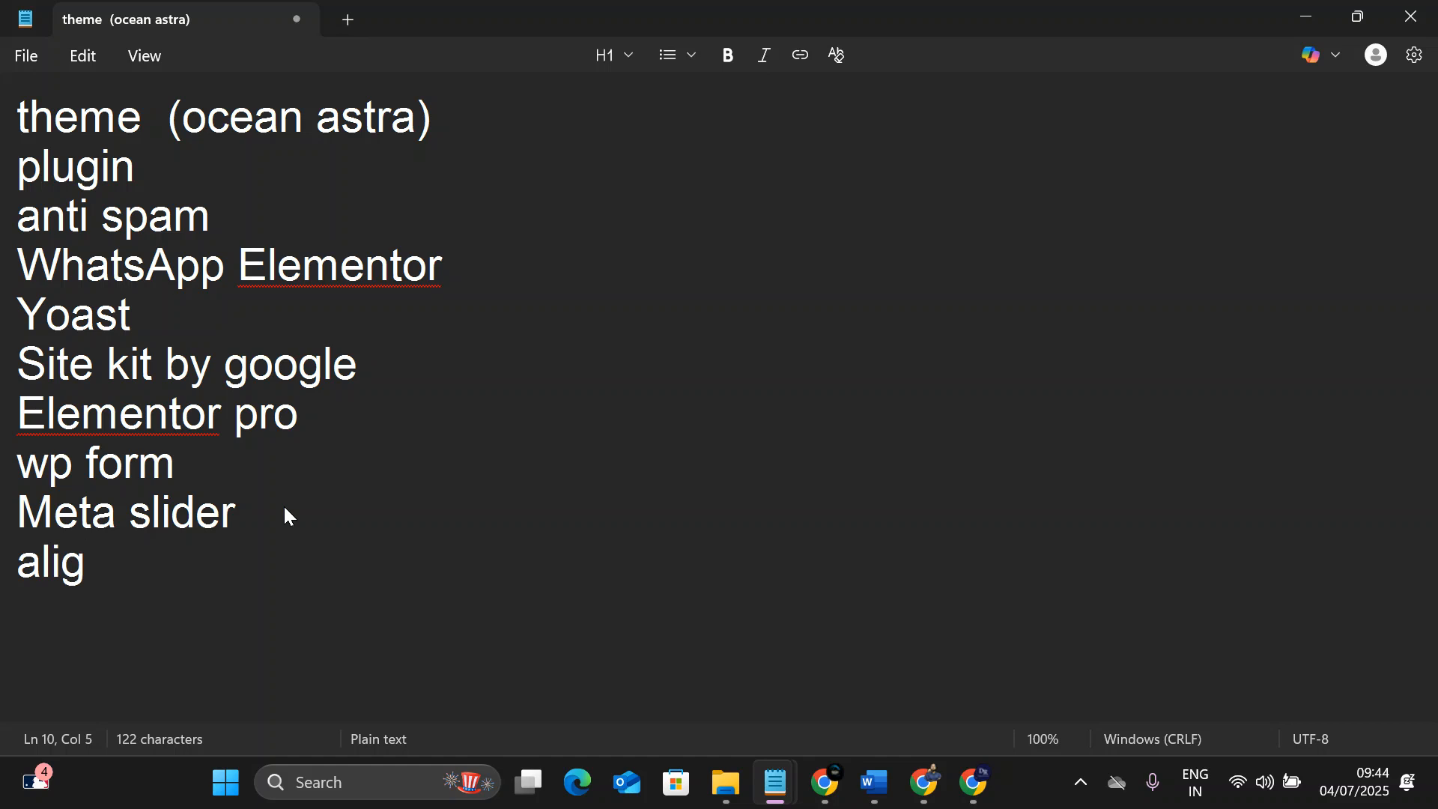
text(emnt)
key(BackSpace)
key(BackSpace)
key(BackSpace)
key(BackSpace)
key(BackSpace)
key(BackSpace)
key(BackSpace)
key(BackSpace)
text(alignme)
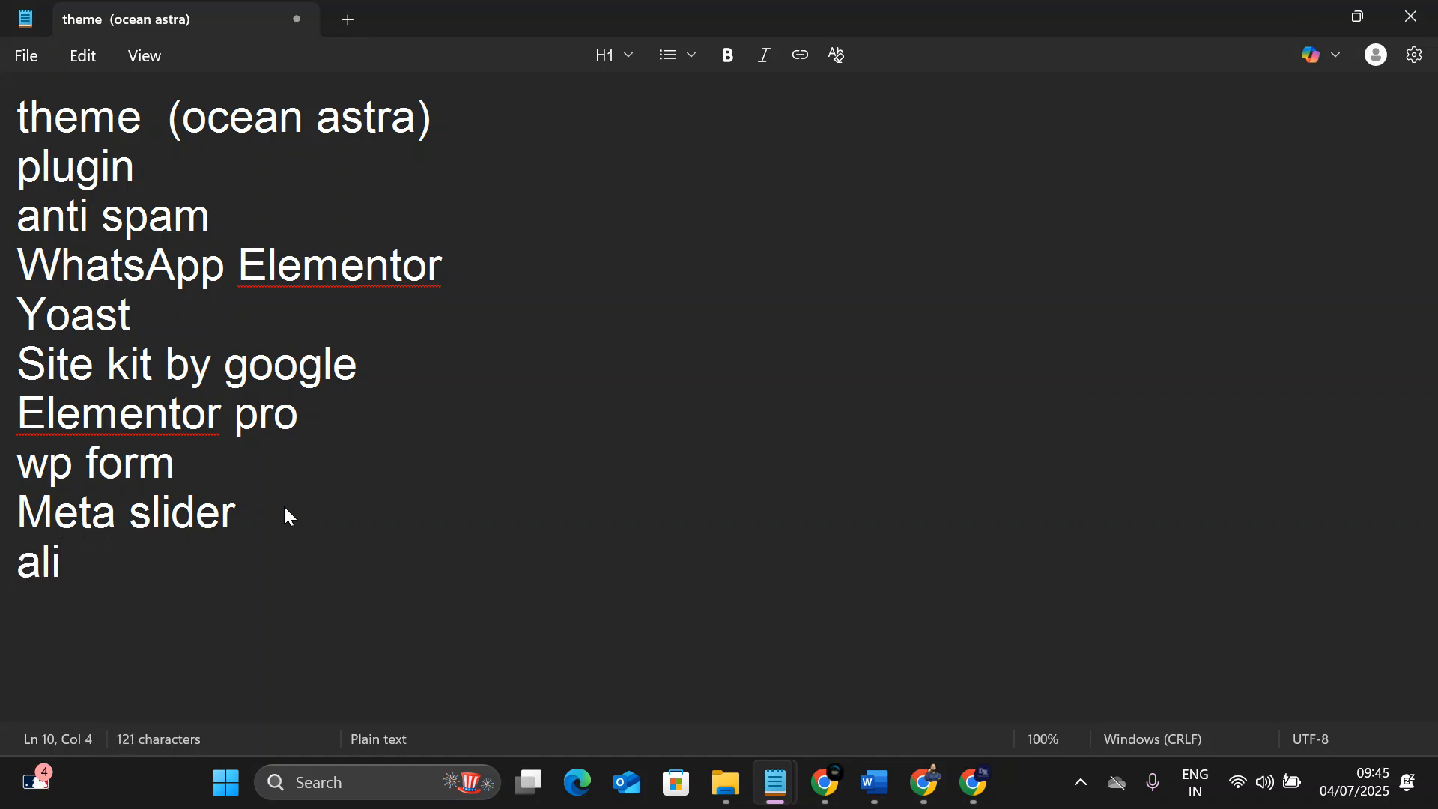
key(BackSpace)
key(BackSpace)
key(BackSpace)
text(ment)
key(Return)
Add "image" on a new line below "alignment" in the notes.
click(96, 578)
click(99, 603)
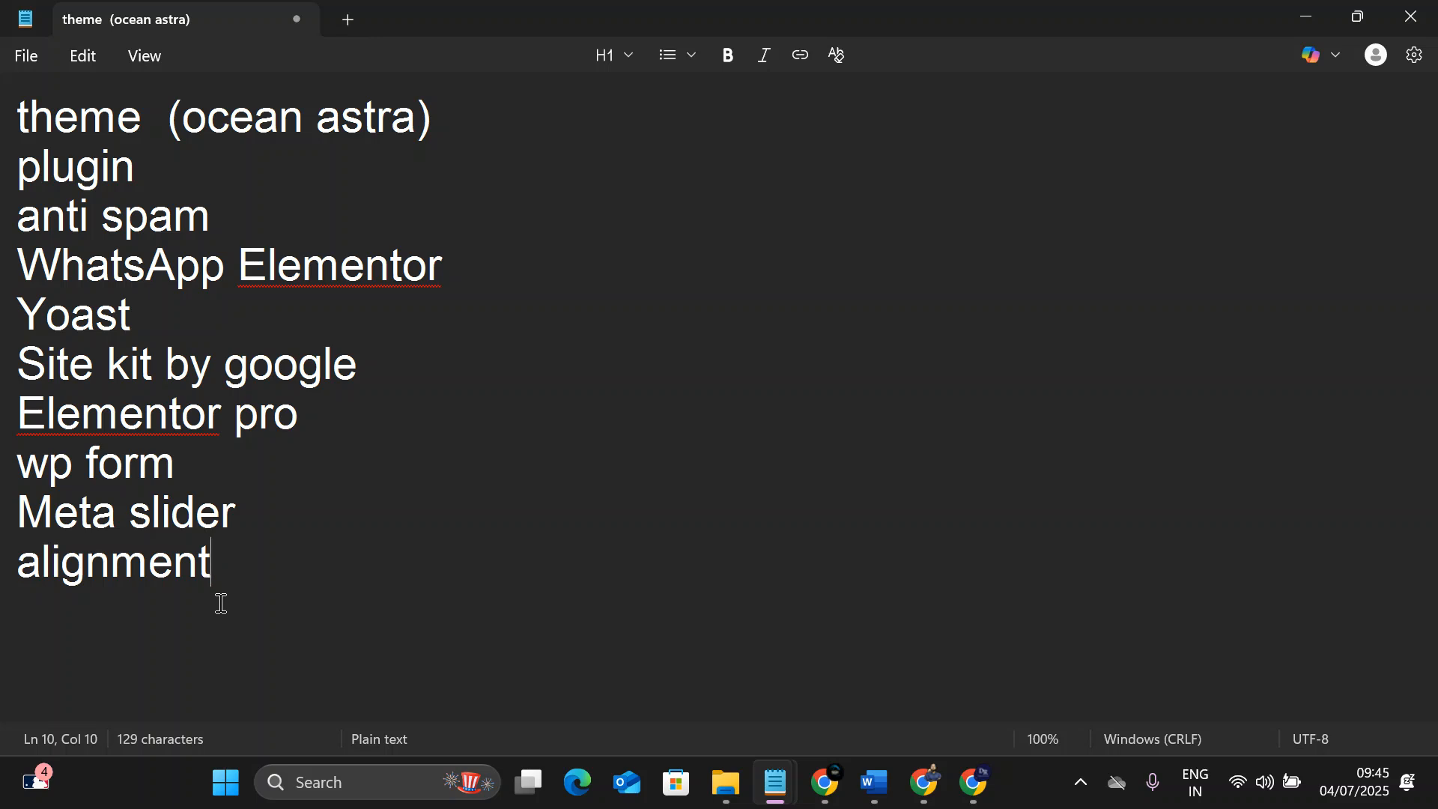
text(l)
key(BackSpace)
key(Return)
text(image)
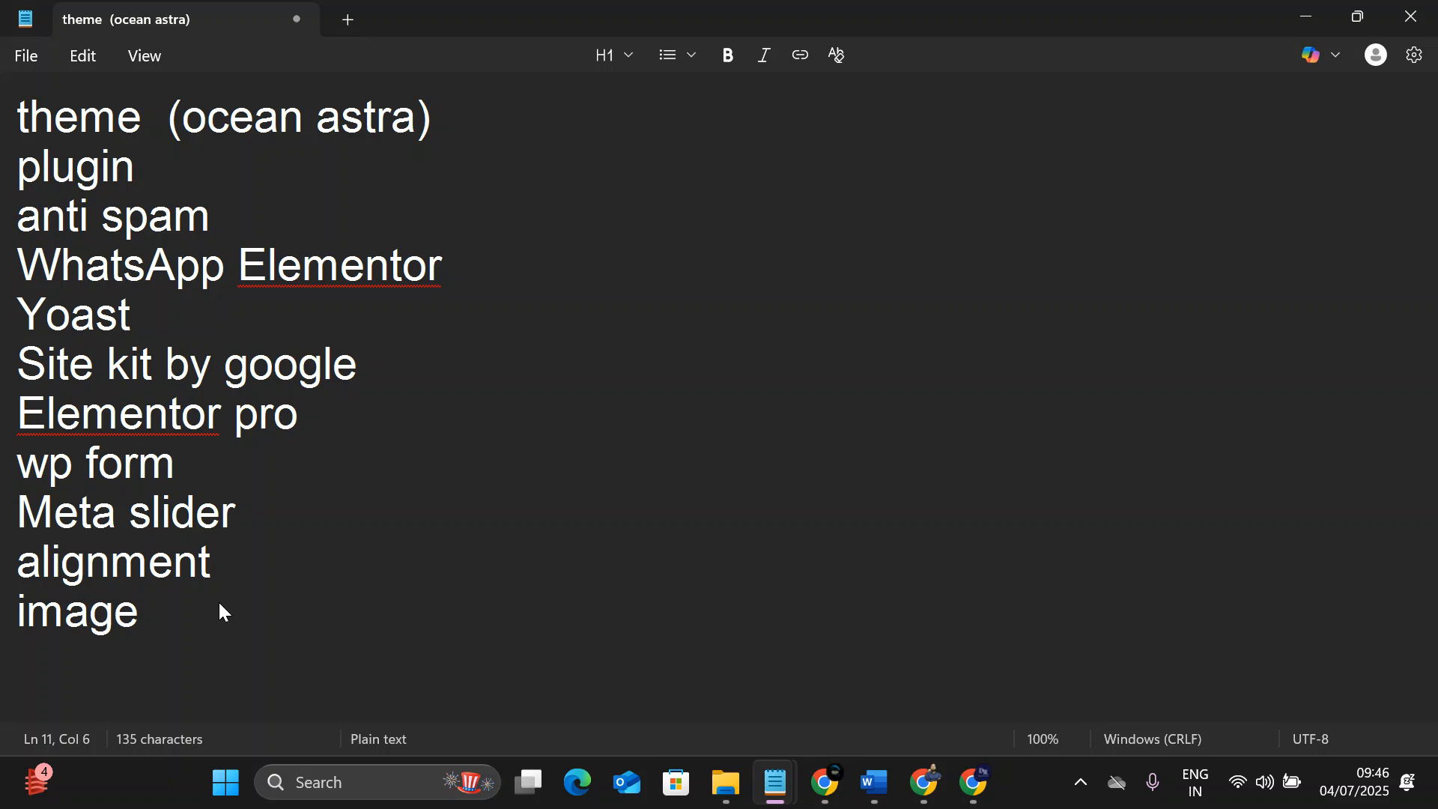
Add the entry "video ( youtube link)" on its own line below "image".
click(182, 610)
key(Return)
text(video ( youtube link)
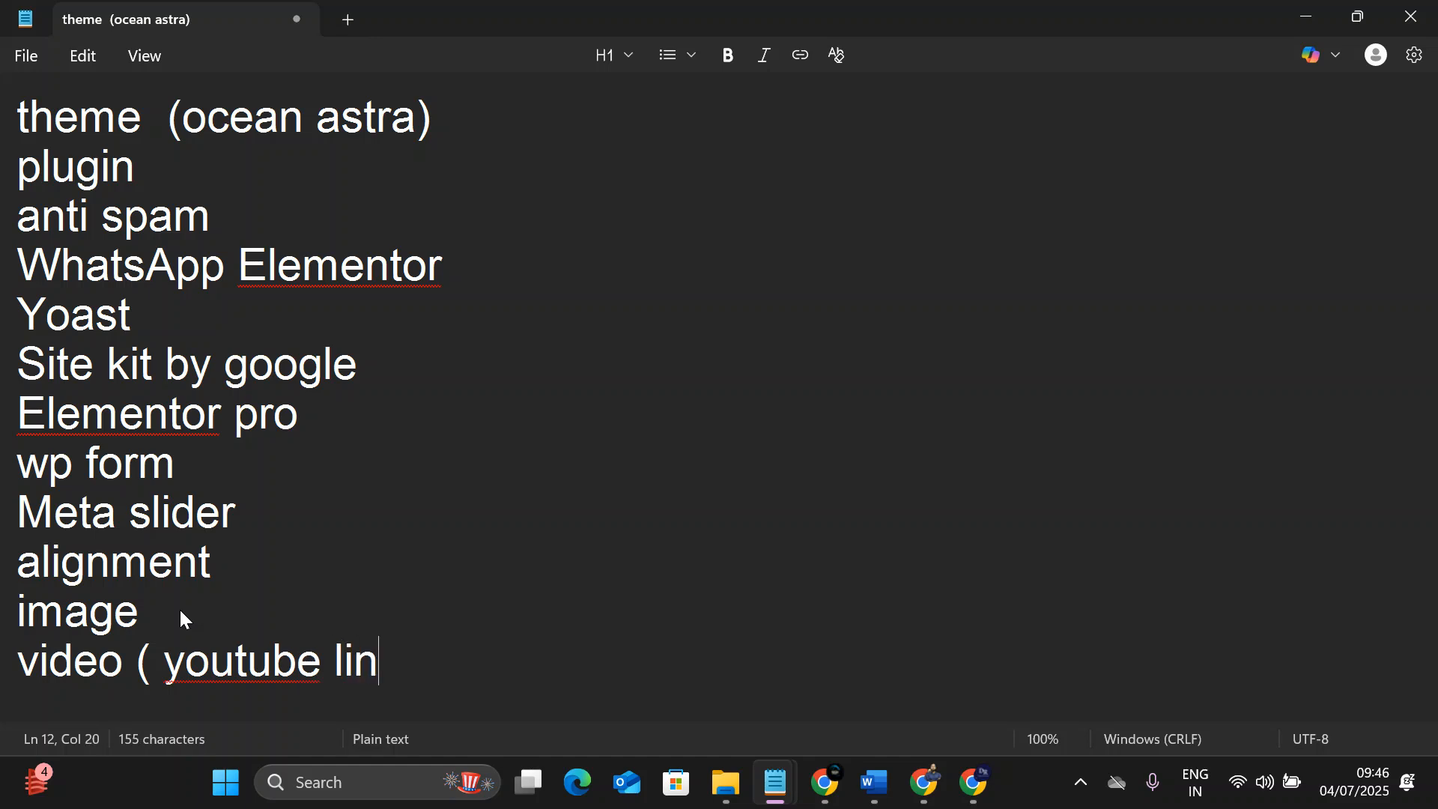
key(Return)
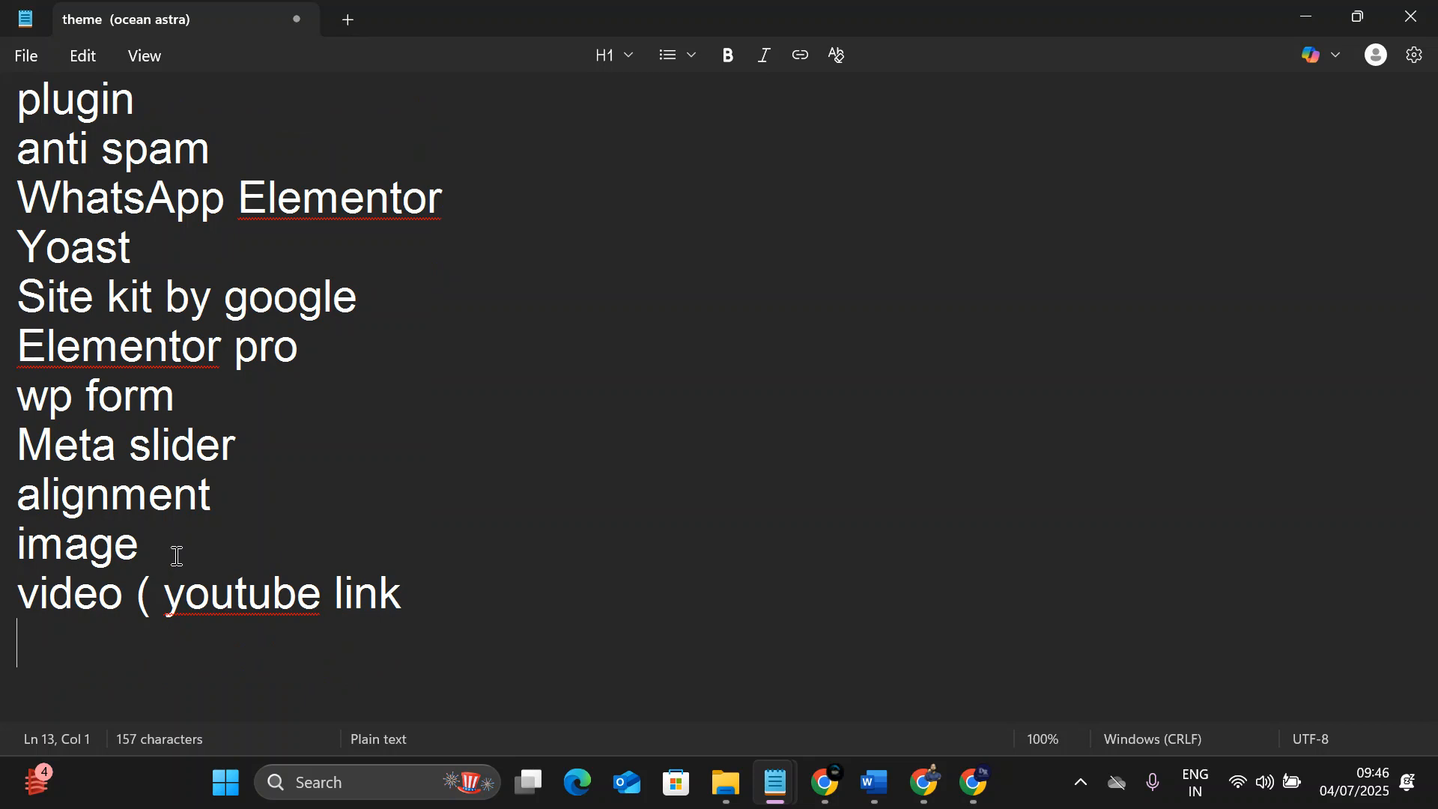
click(438, 601)
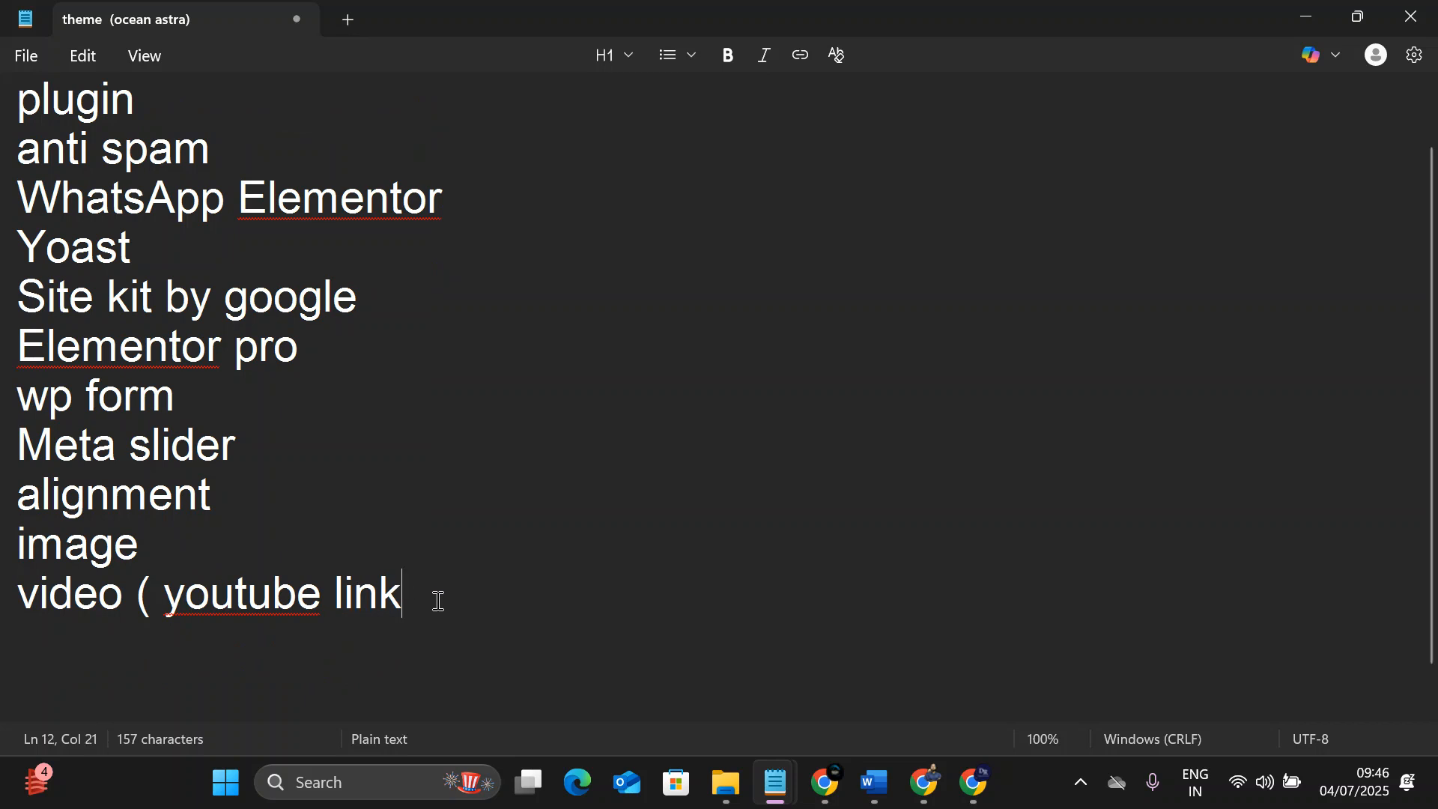
text())
Add the note "image google search image nhi dlna" on a new line below the video entry.
key(Return)
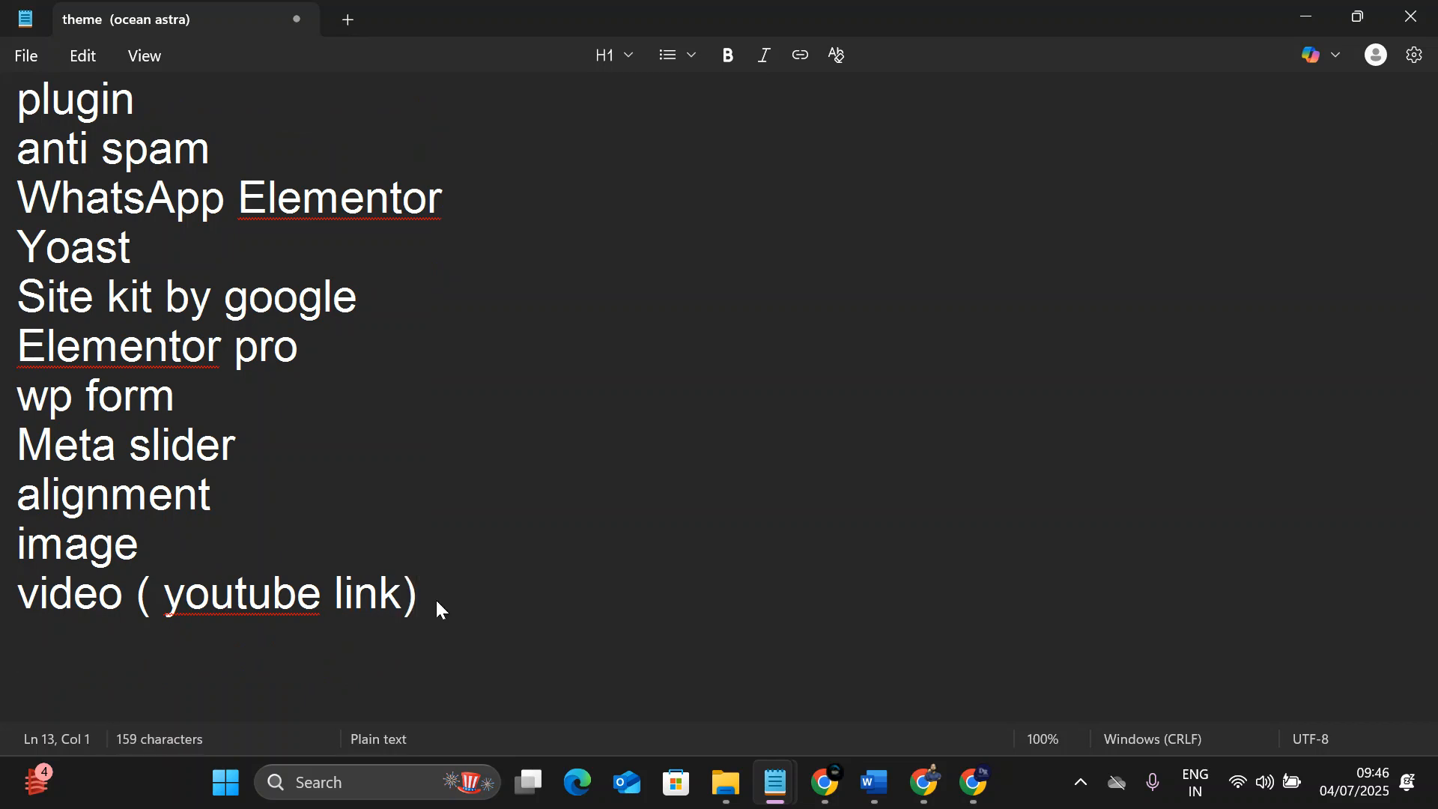
text(image go)
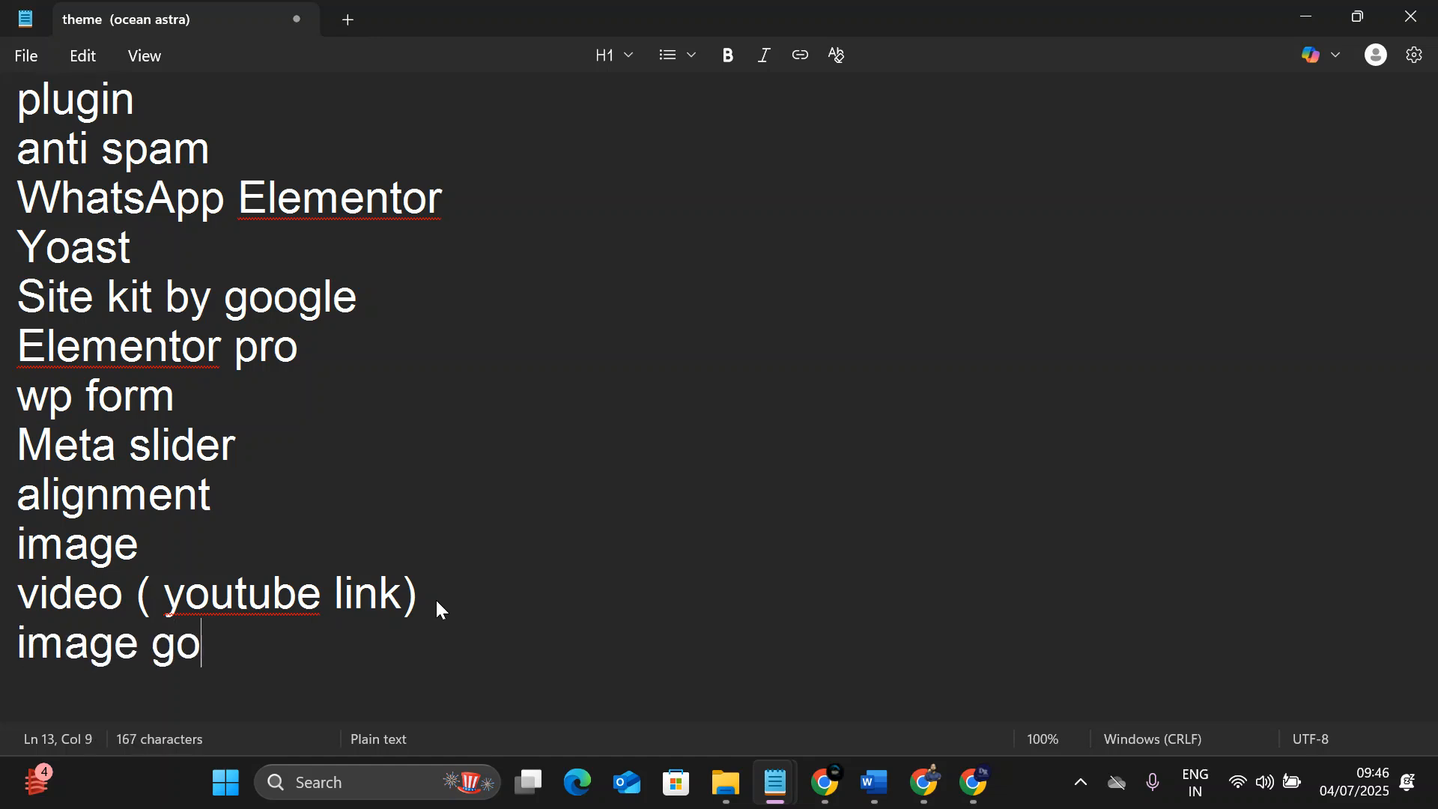
text(ogle sear)
key(BackSpace)
text(earc)
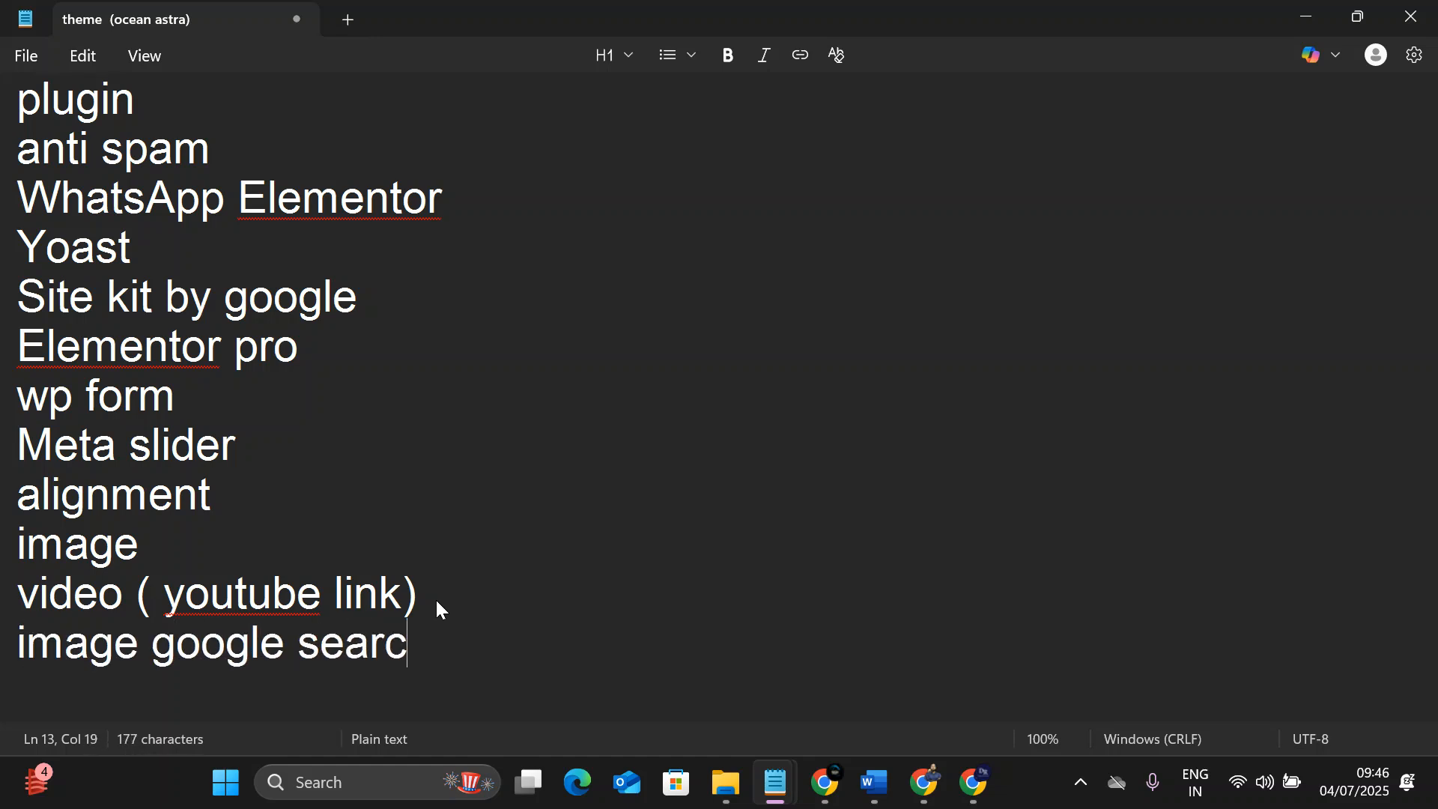
key(BackSpace)
text(h image n)
key(BackSpace)
text(nhi)
text(dlna)
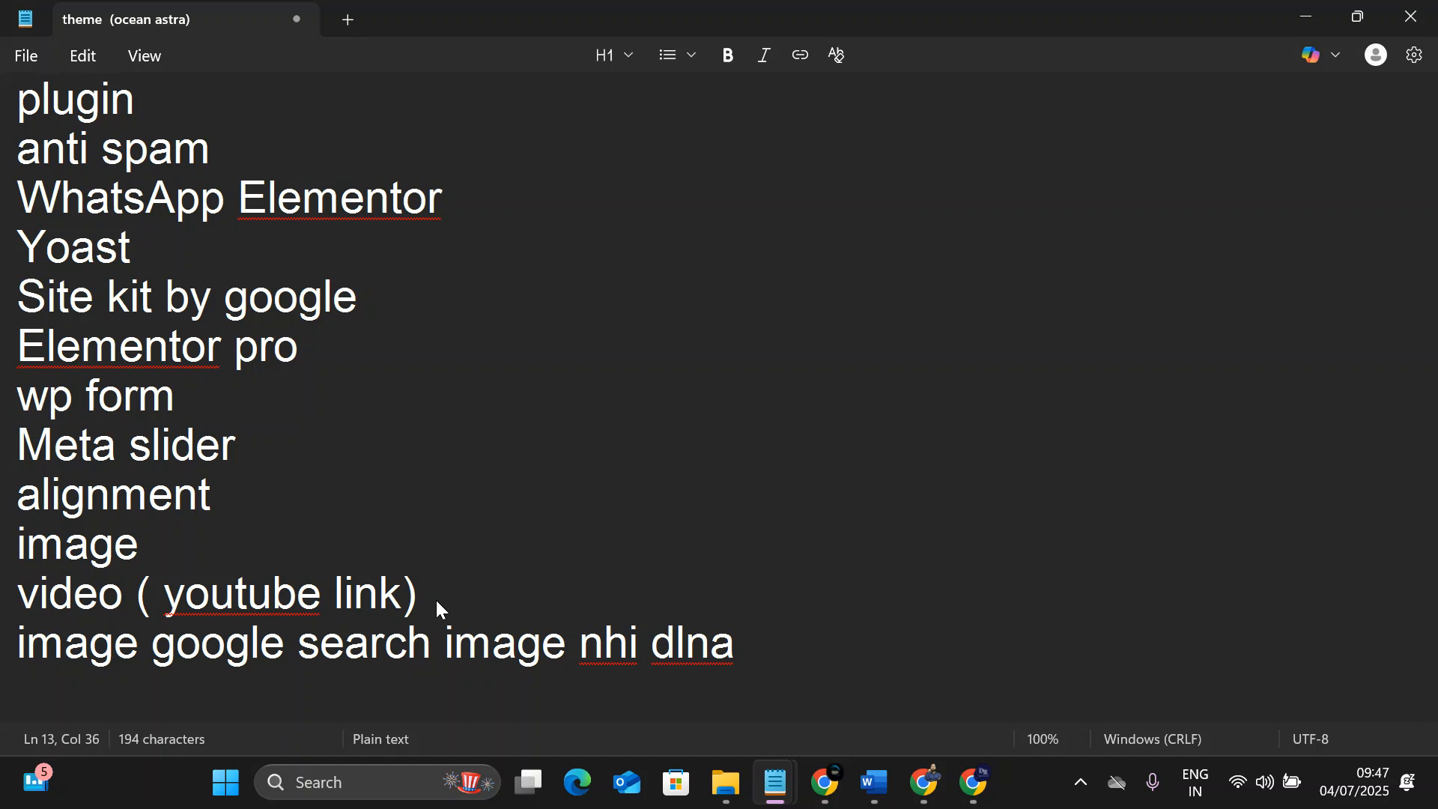
scroll(349, 540, up, 2)
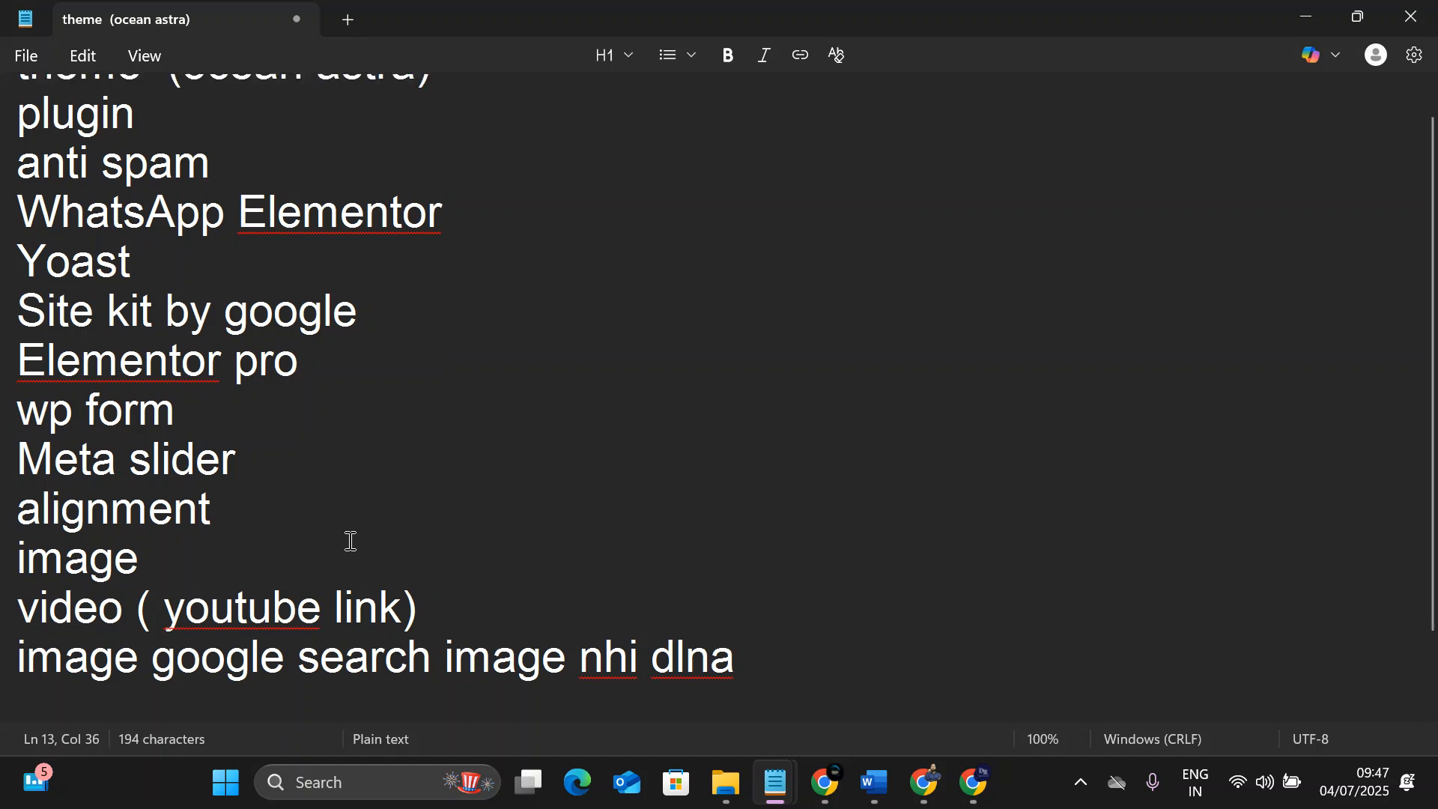